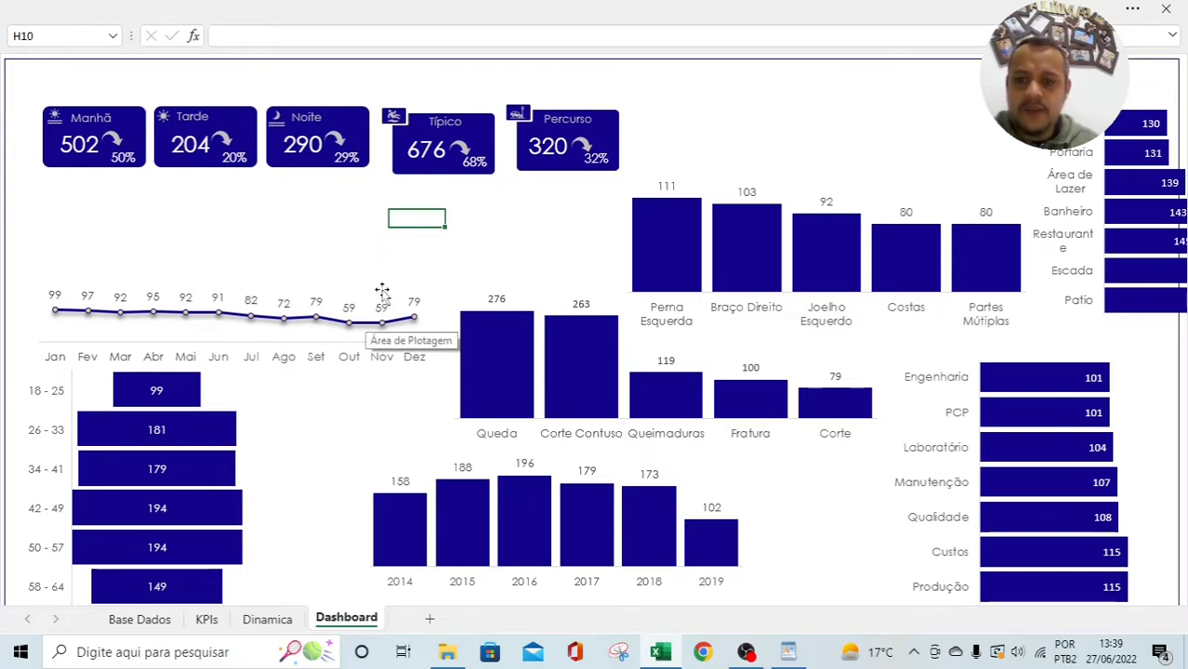
Step: Switch to the KPIs sheet that lists the 11 accident indicators and their chart types
left_click(206, 623)
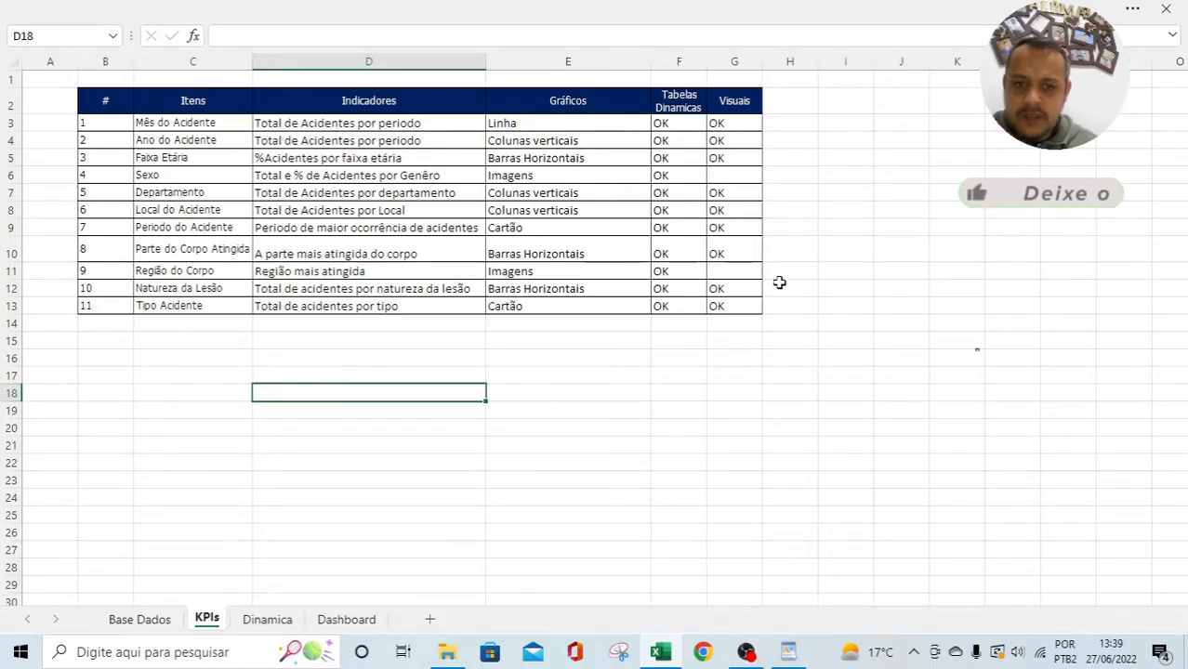
Step: Replace the Sexo indicator's Imagens chart type with Rosca
left_click_drag(720, 270, 104, 270)
left_click_drag(725, 174, 369, 184)
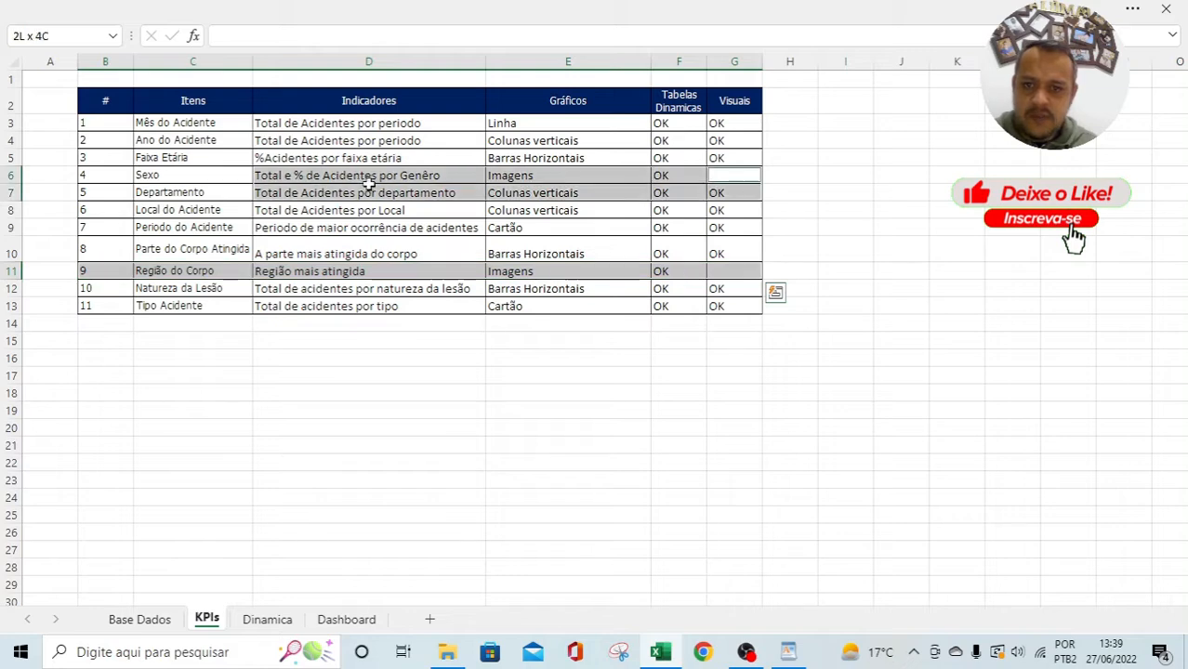
left_click_drag(251, 187, 109, 177)
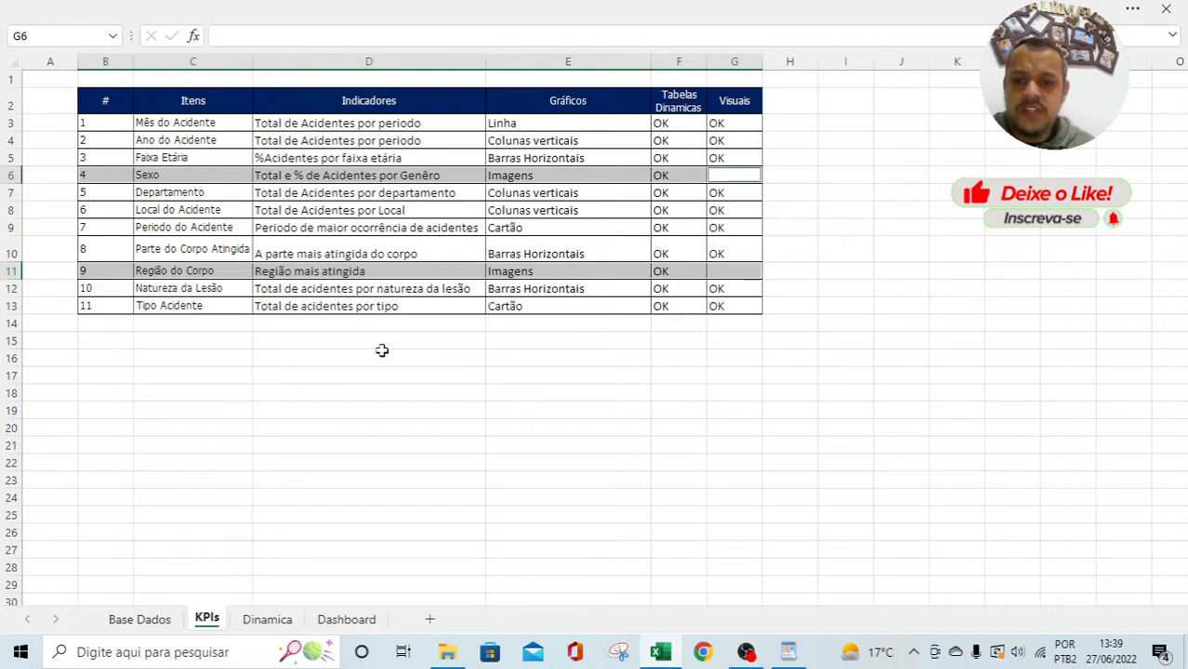
left_click(517, 279)
left_click(510, 177)
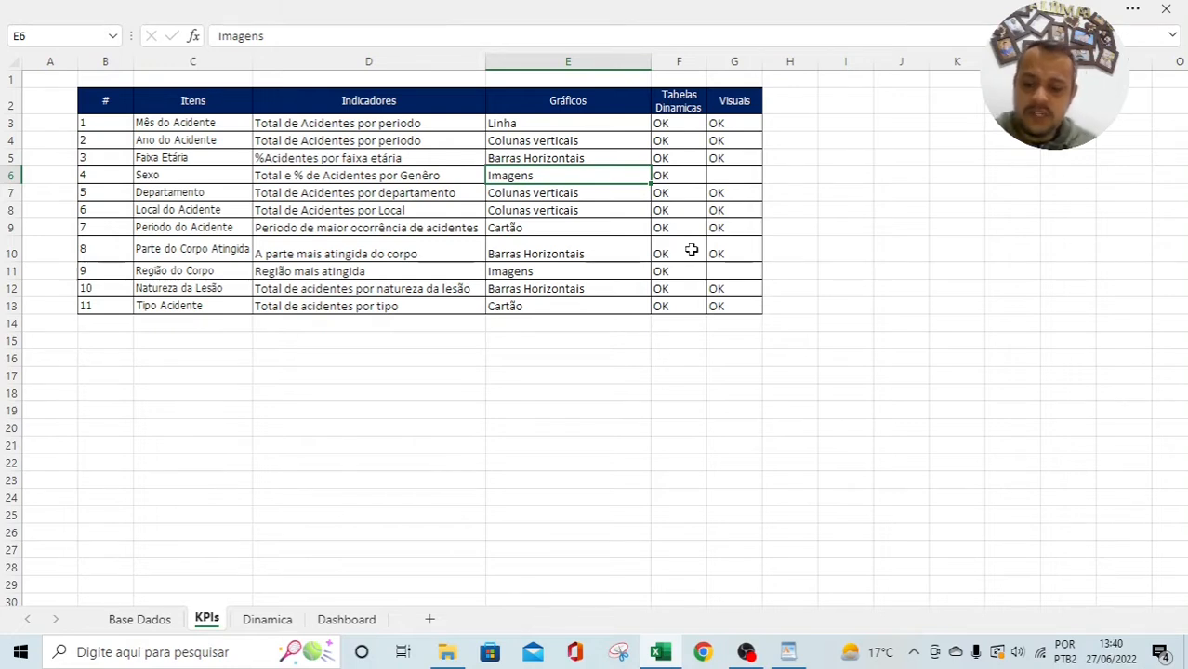
type("Rosca")
key("Return")
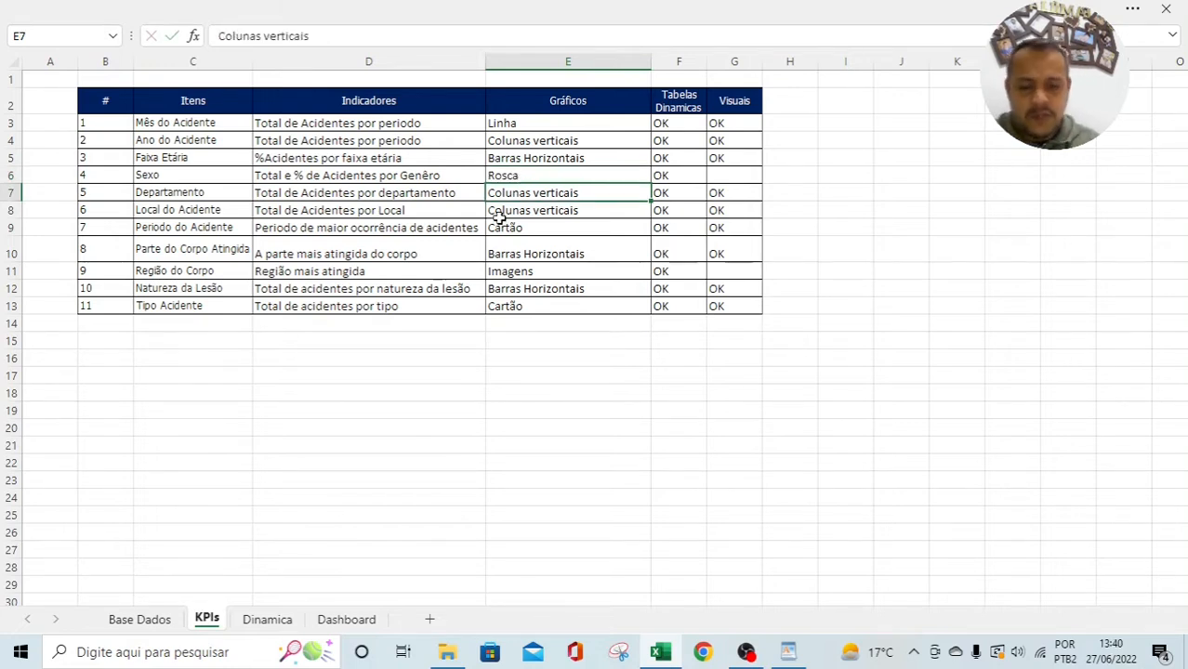
Step: Review the Região do Corpo row's Imagens chart type and its pivot table and visuals status
left_click(544, 182)
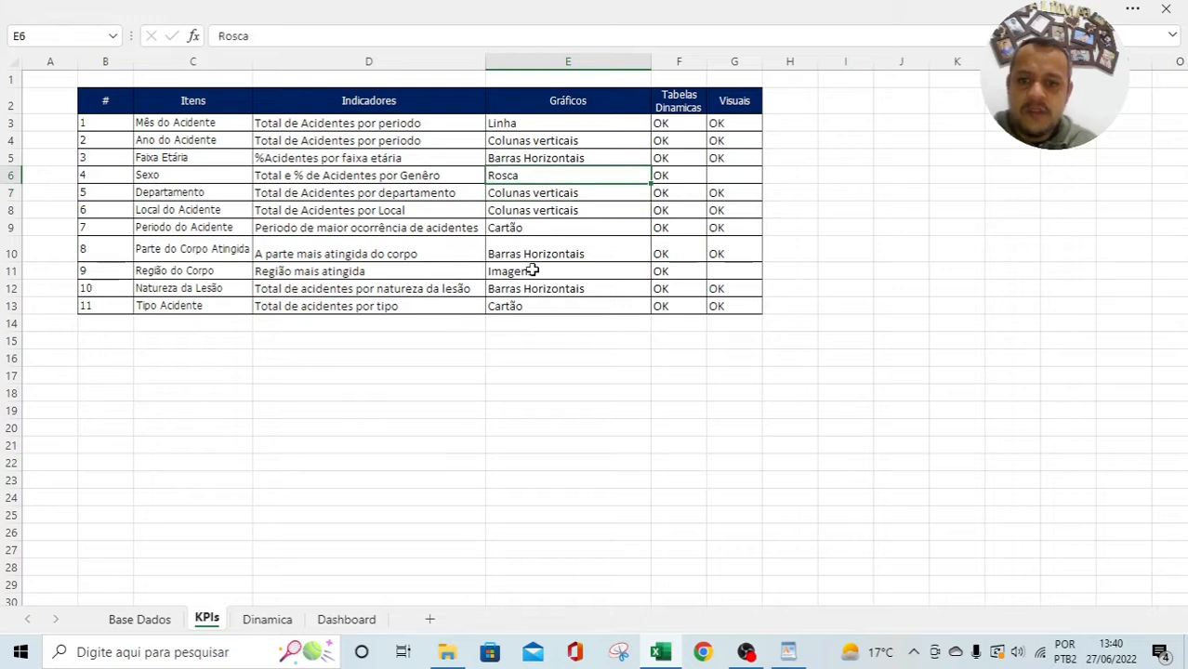
left_click(533, 271)
left_click_drag(158, 275, 734, 274)
left_click_drag(160, 269, 732, 269)
left_click(444, 429)
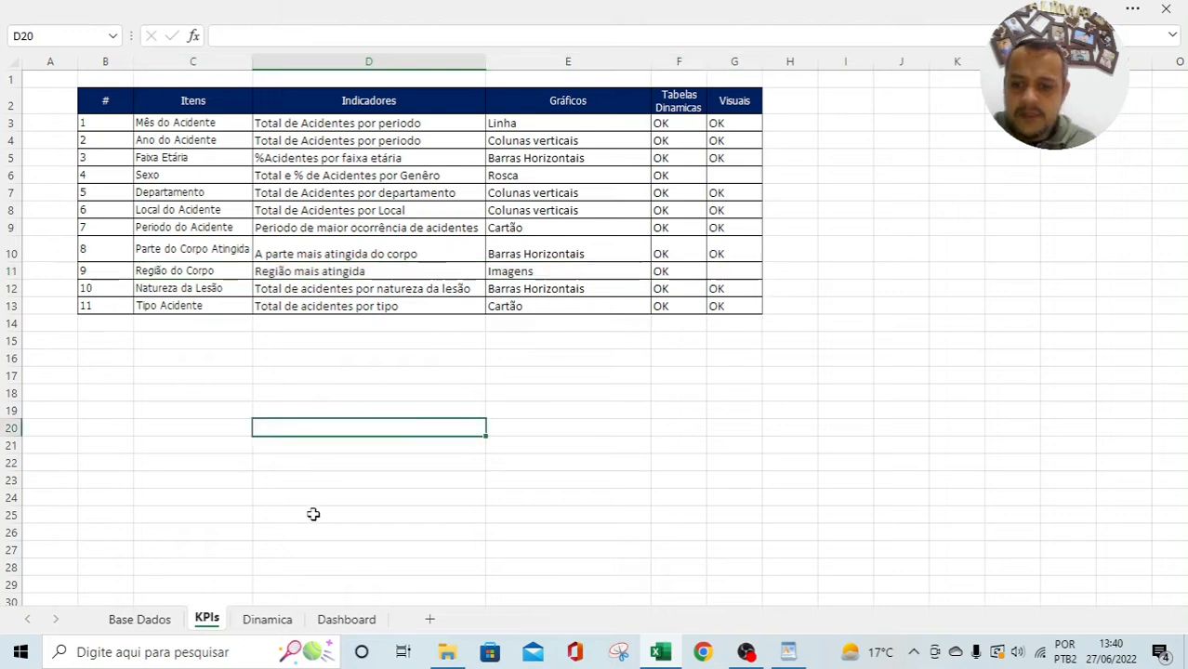
left_click(530, 272)
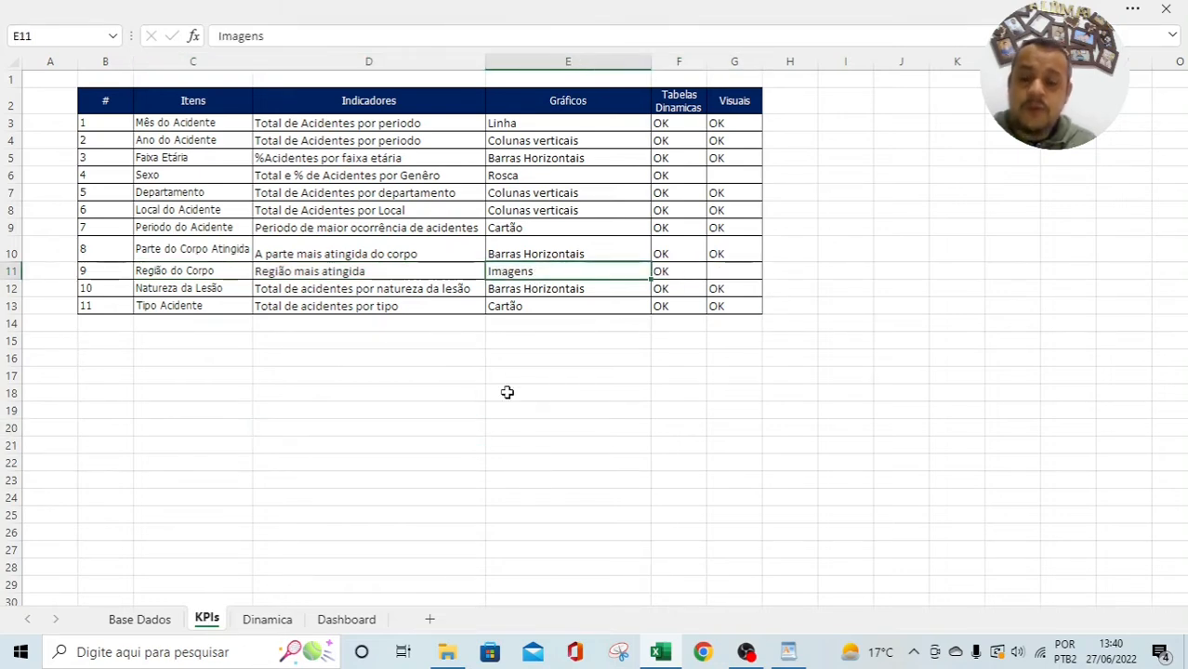
left_click(674, 269)
left_click(709, 268)
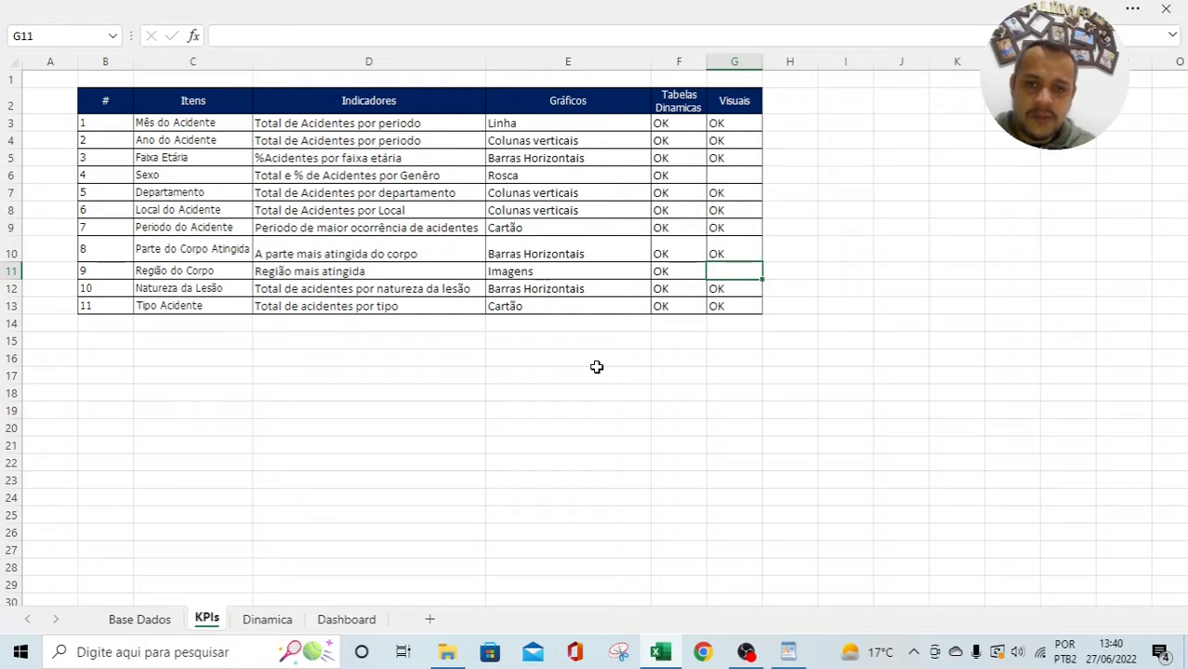
left_click(702, 652)
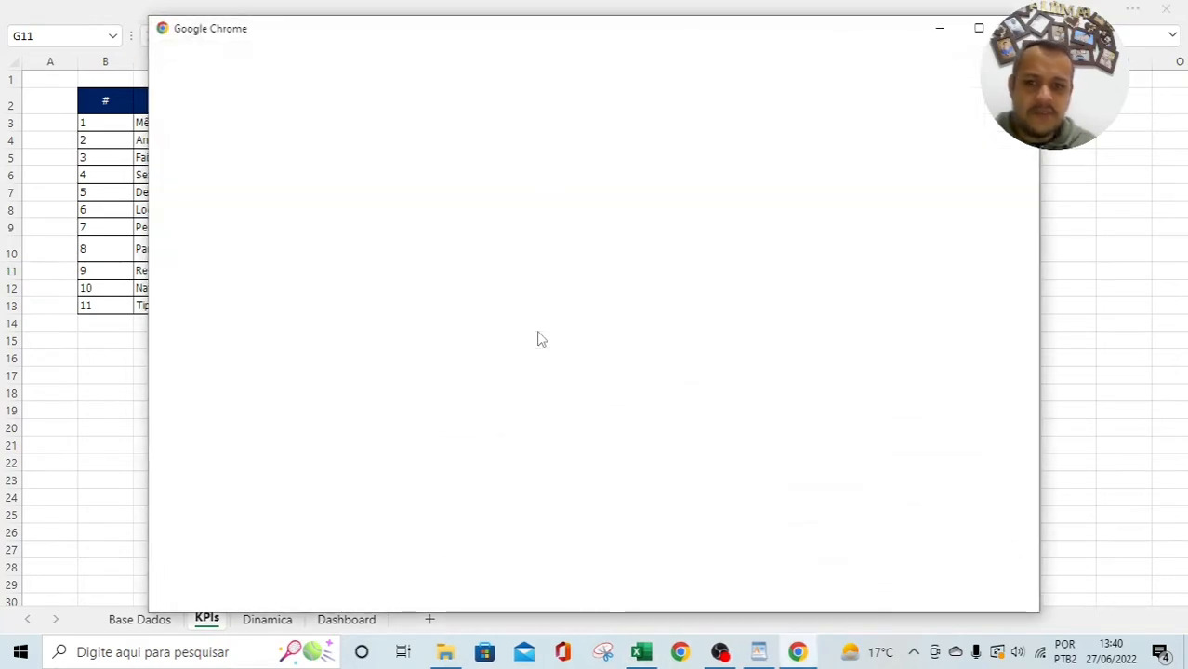
Step: Open Chrome under the chosen profile, then return to the Região do Corpo entry in Excel
left_click(377, 316)
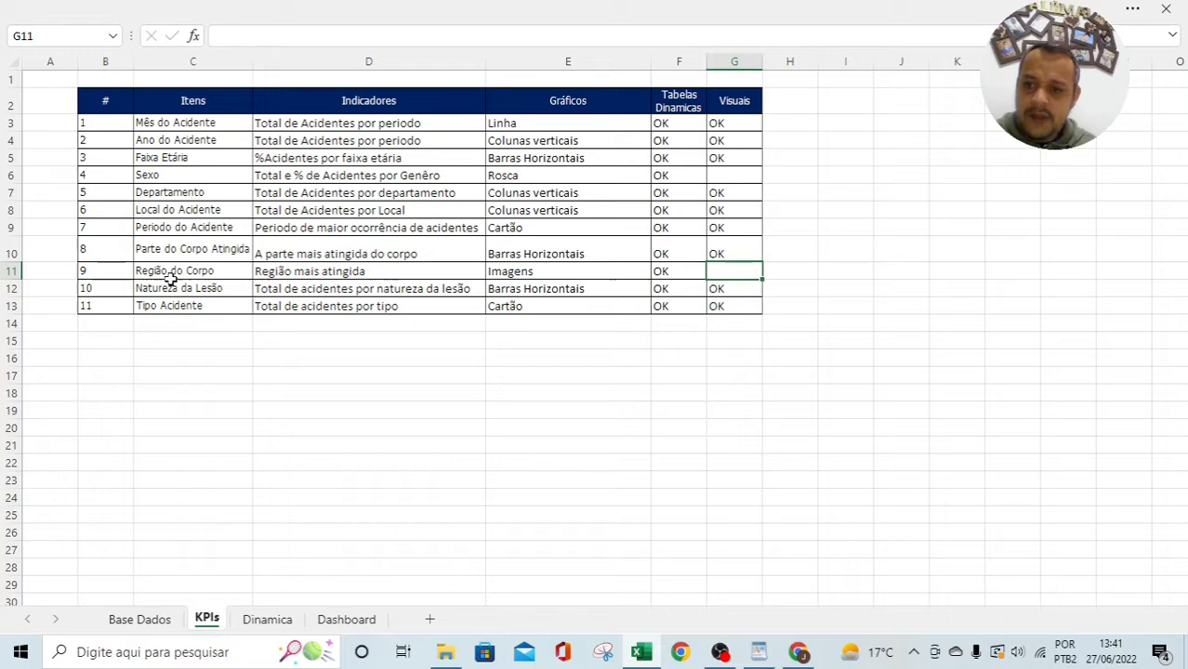
left_click(193, 270)
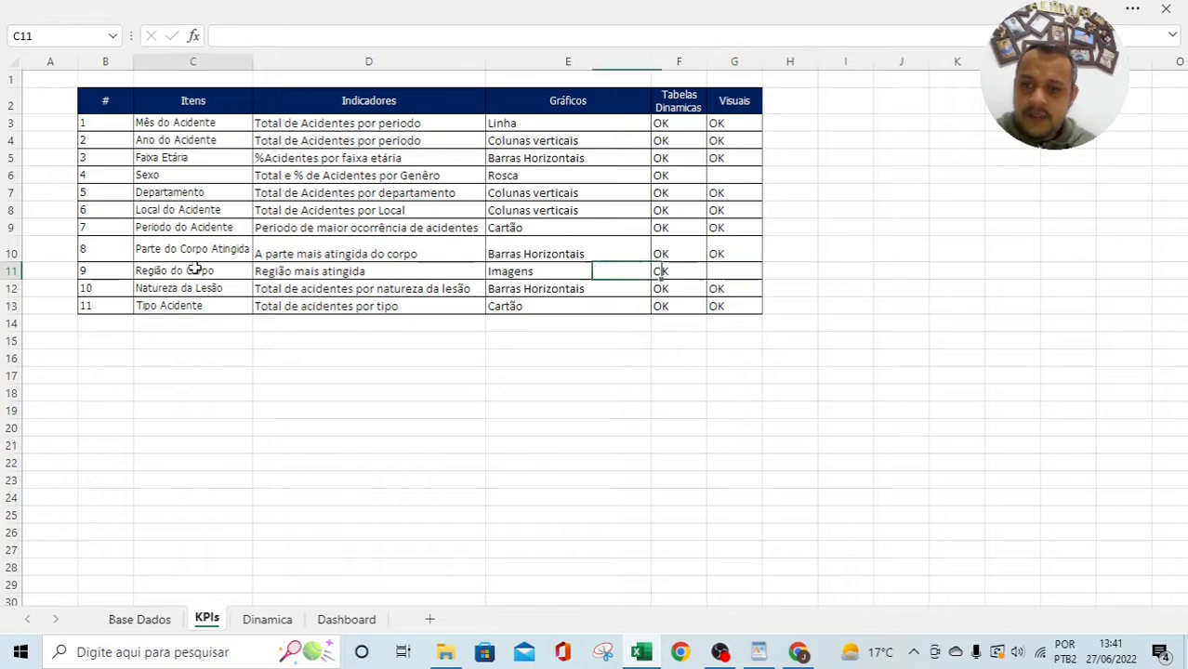
Step: On the Dinamica sheet, review the Região Atingida counts for Membros Superiores, Membros Inferiores, Dorso, Múltiplas and Face
left_click(268, 620)
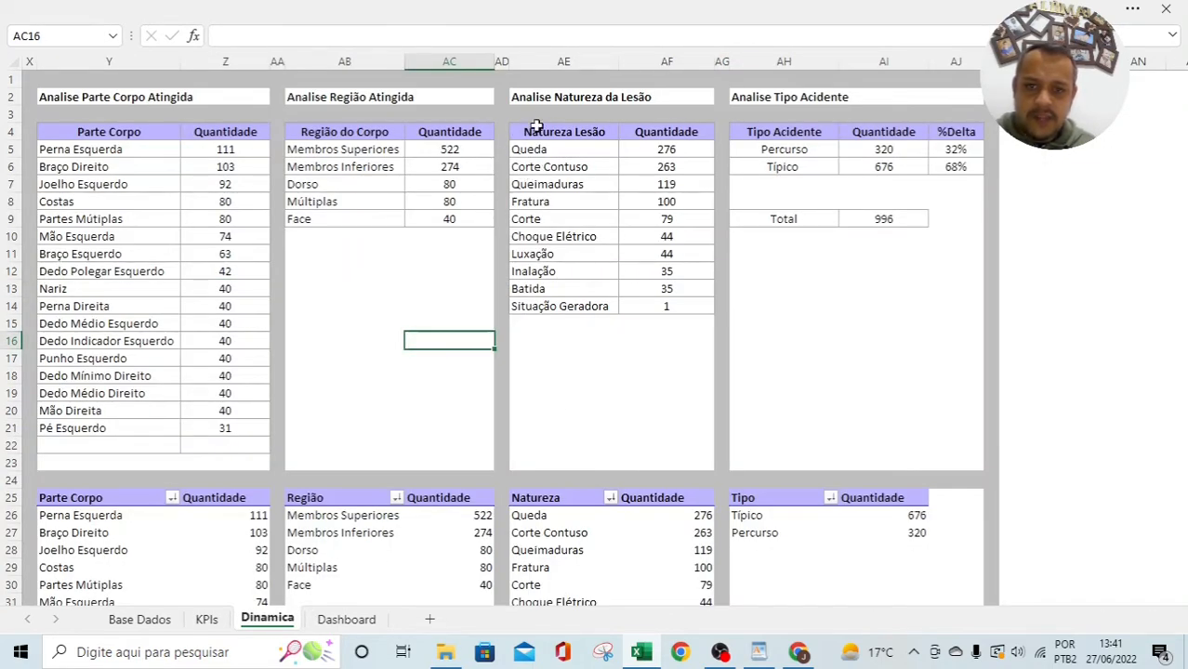
left_click(365, 101)
left_click(344, 251)
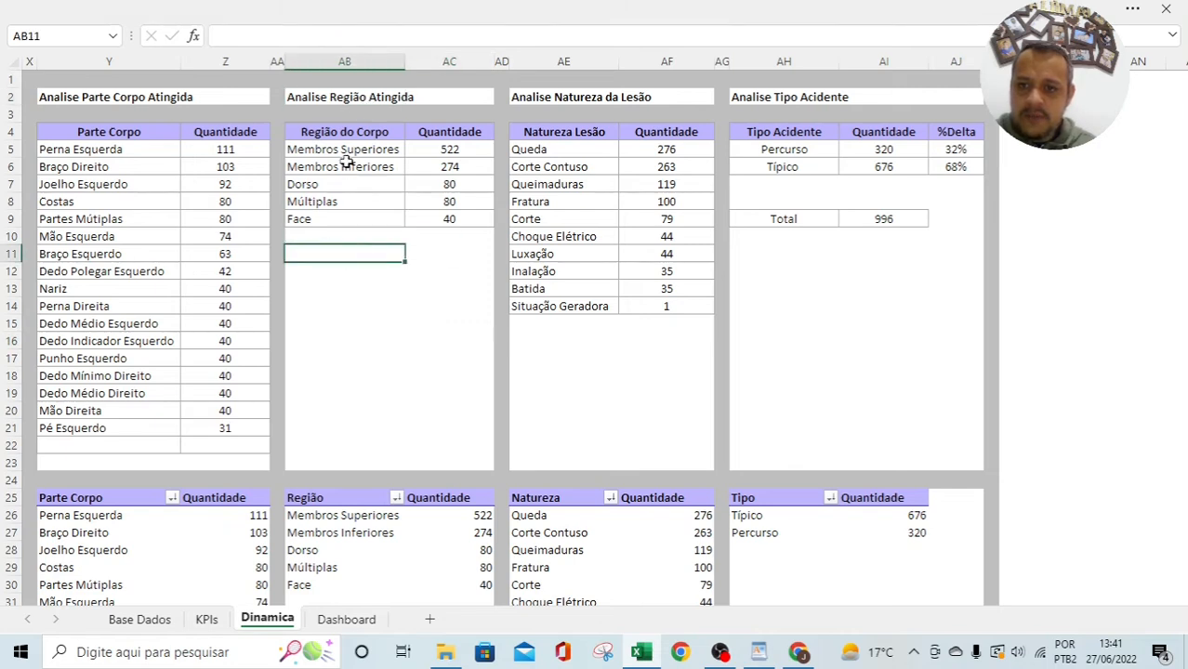
left_click(330, 150)
left_click_drag(330, 150, 451, 151)
left_click_drag(331, 167, 416, 168)
left_click_drag(316, 188, 418, 203)
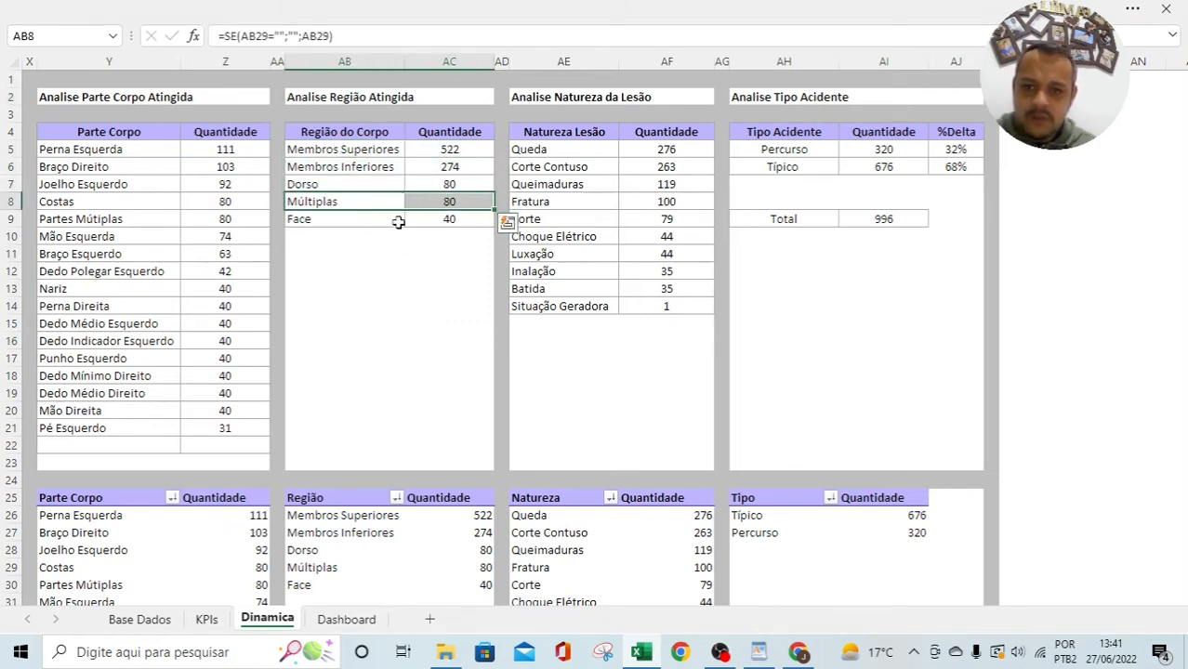
left_click_drag(317, 225, 447, 220)
left_click(390, 305)
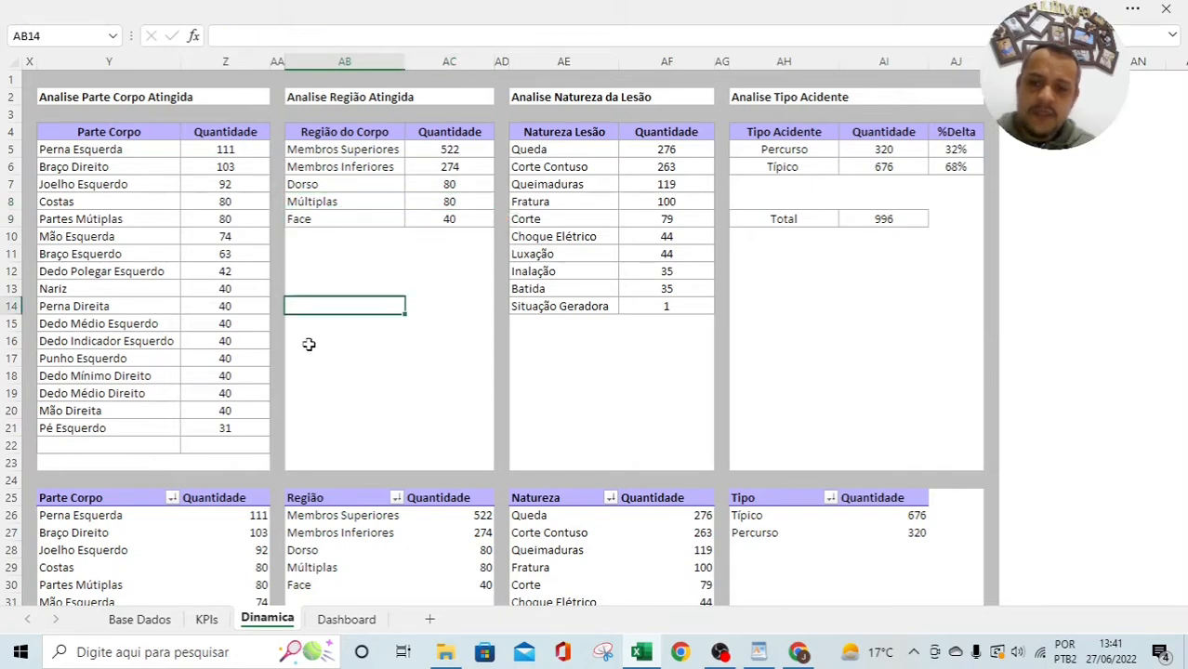
Step: Select the five body-region names in the Dinamica table
scroll(337, 451, "down", 1)
scroll(336, 451, "up", 1)
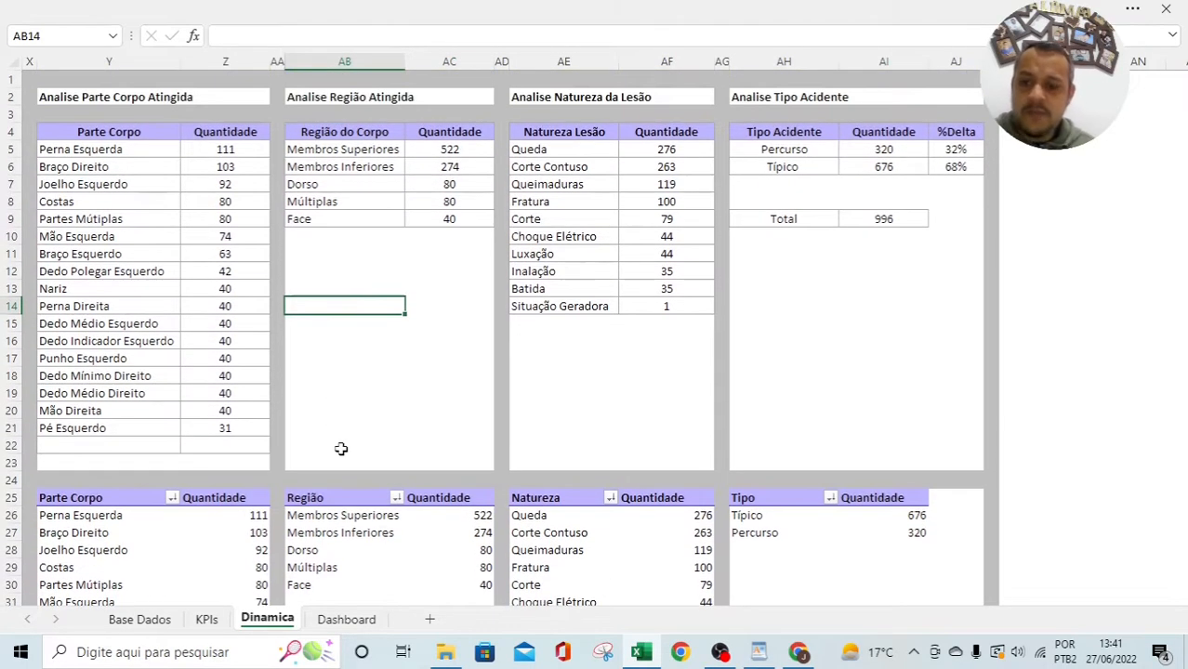
left_click_drag(318, 151, 355, 242)
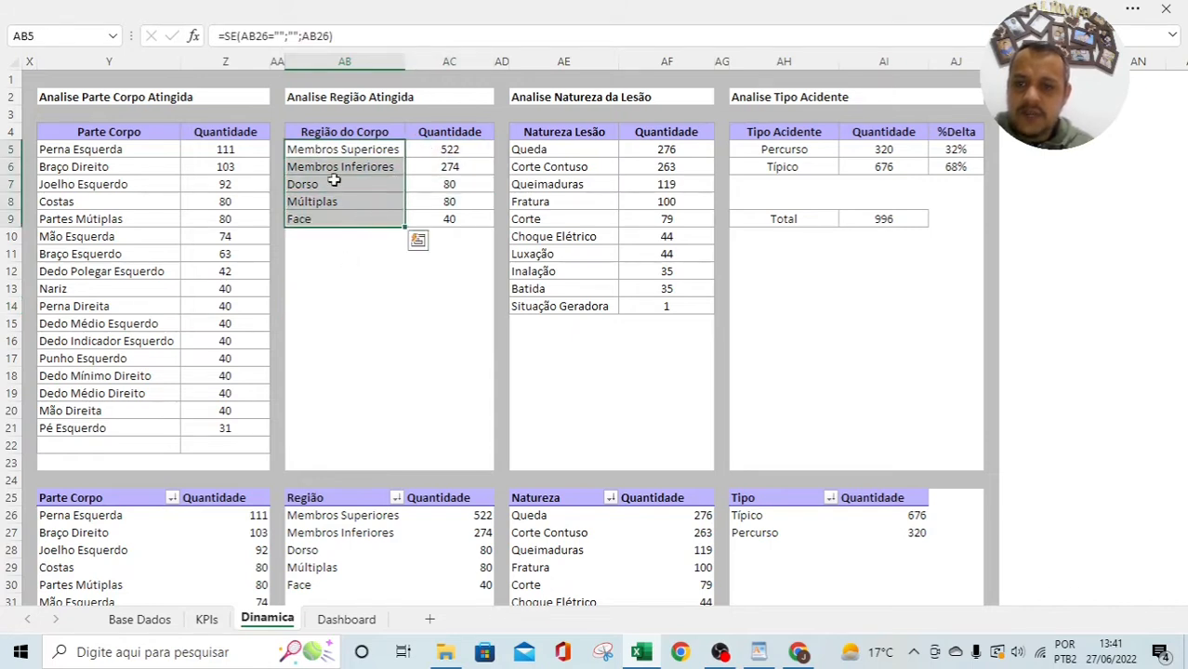
left_click_drag(335, 153, 336, 223)
left_click(342, 272)
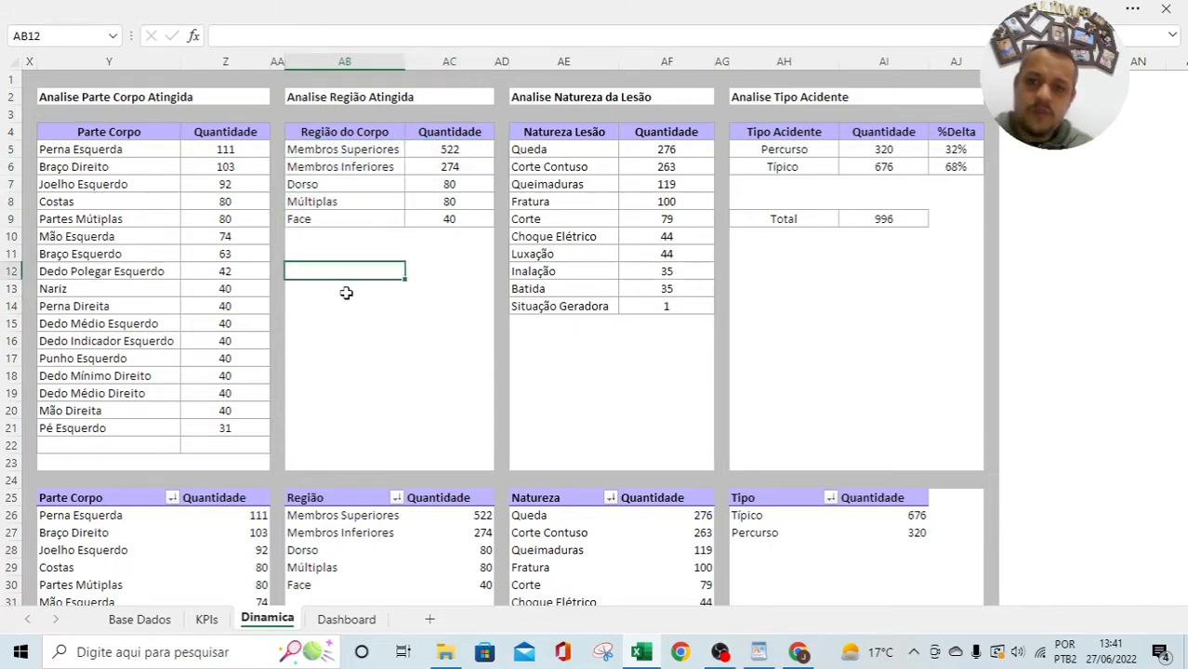
left_click(348, 311)
Step: Go to the Dashboard sheet and scroll to the empty area below the charts
left_click(346, 619)
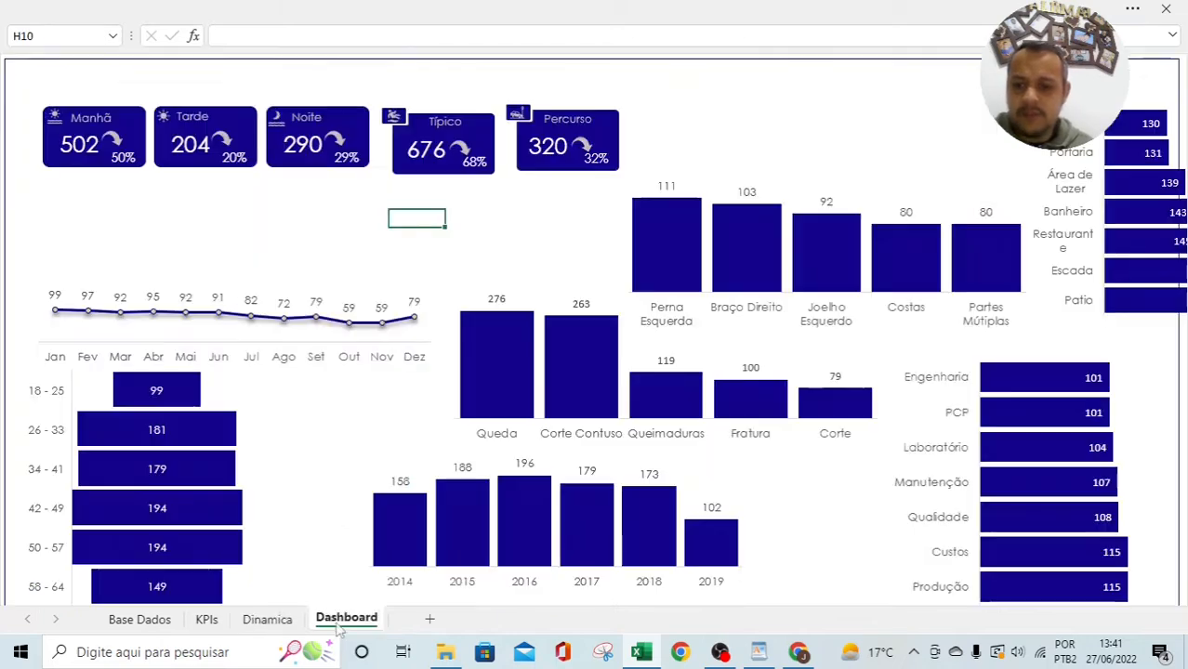
scroll(366, 398, "up", 2)
scroll(368, 399, "down", 6)
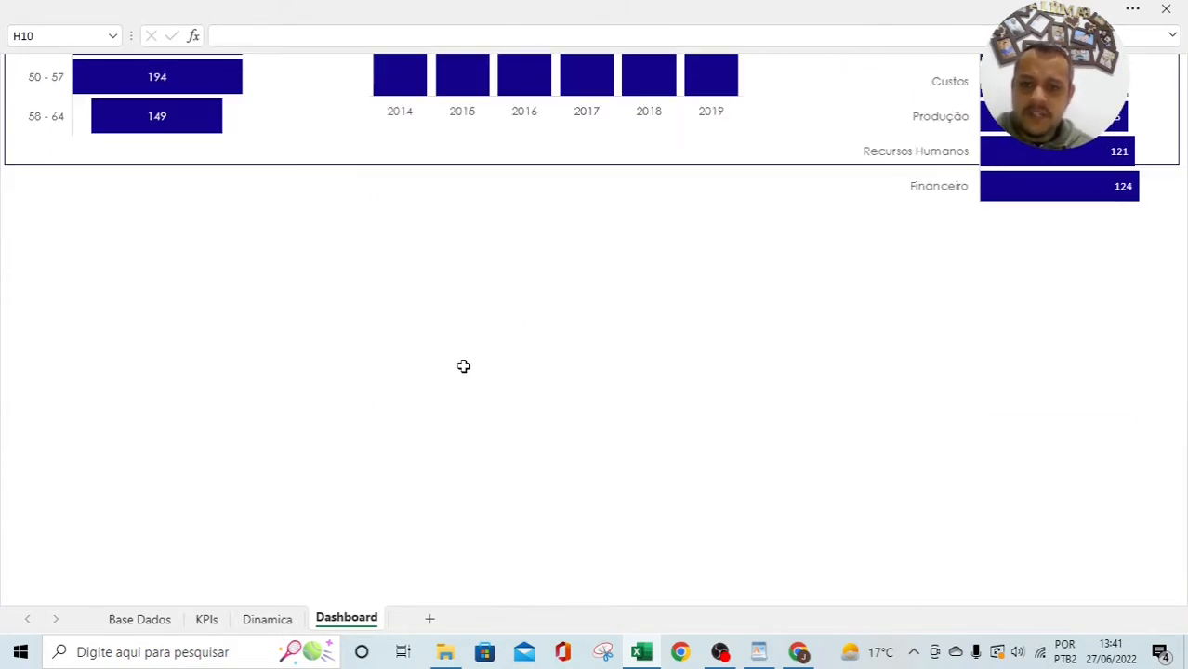
scroll(463, 366, "down", 2)
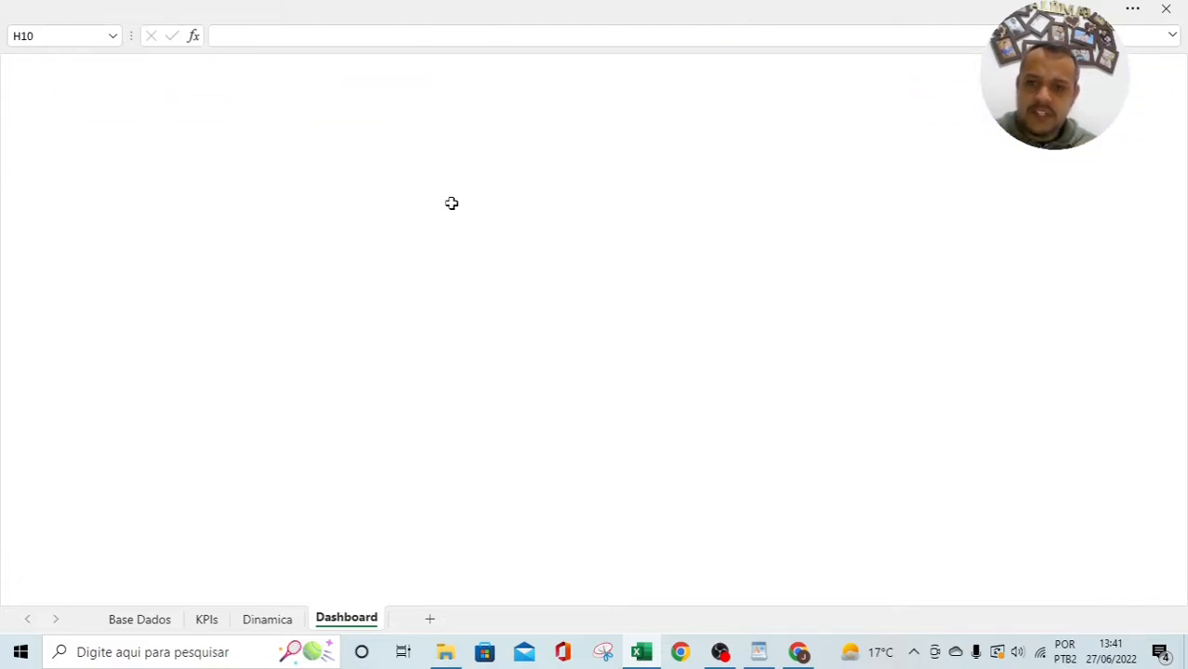
key("alt+Tab")
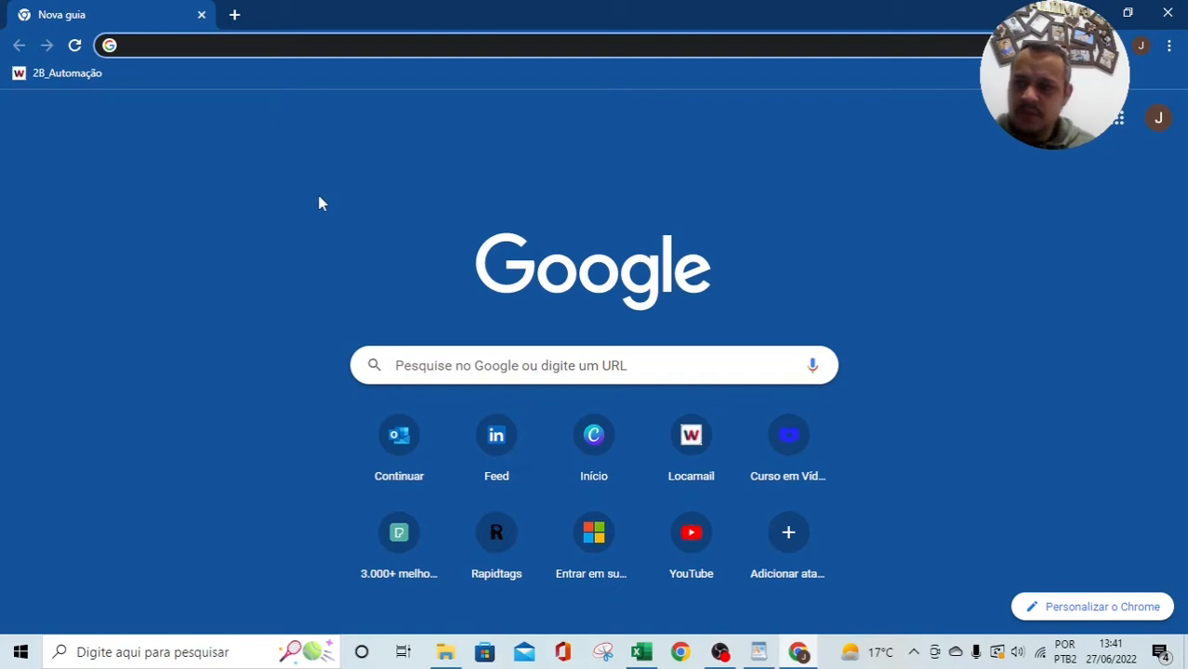
Step: Search Google Images for 'anatomia humana' and scroll through the results
type("anatomia")
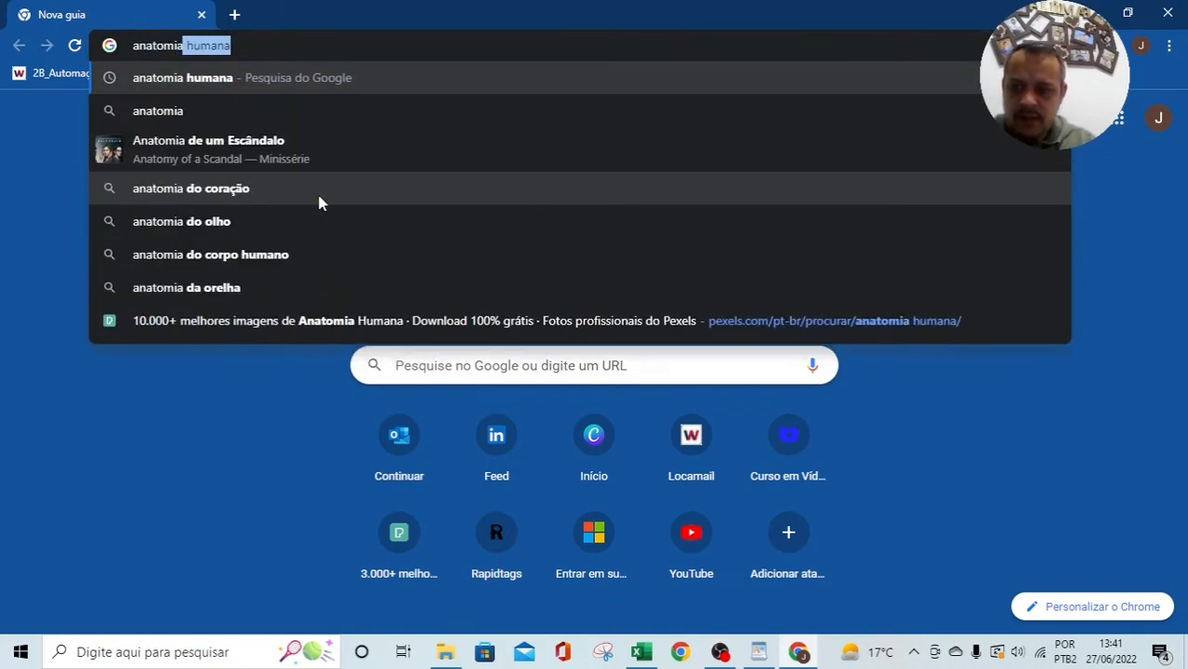
key("Return")
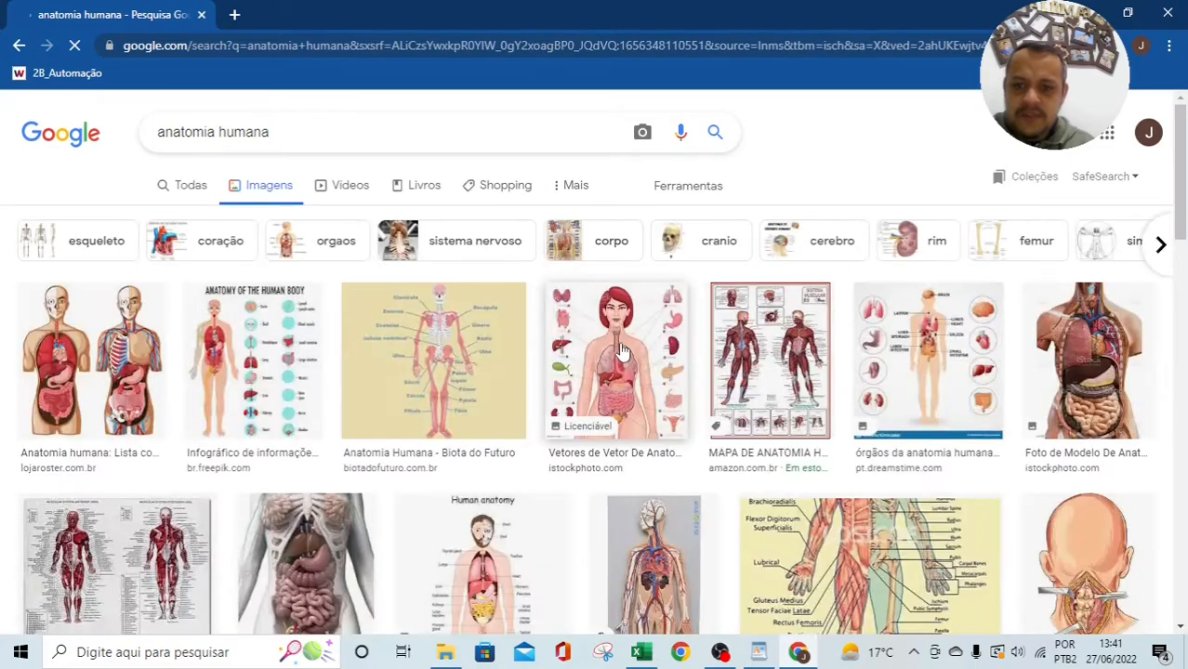
scroll(502, 502, "down", 2)
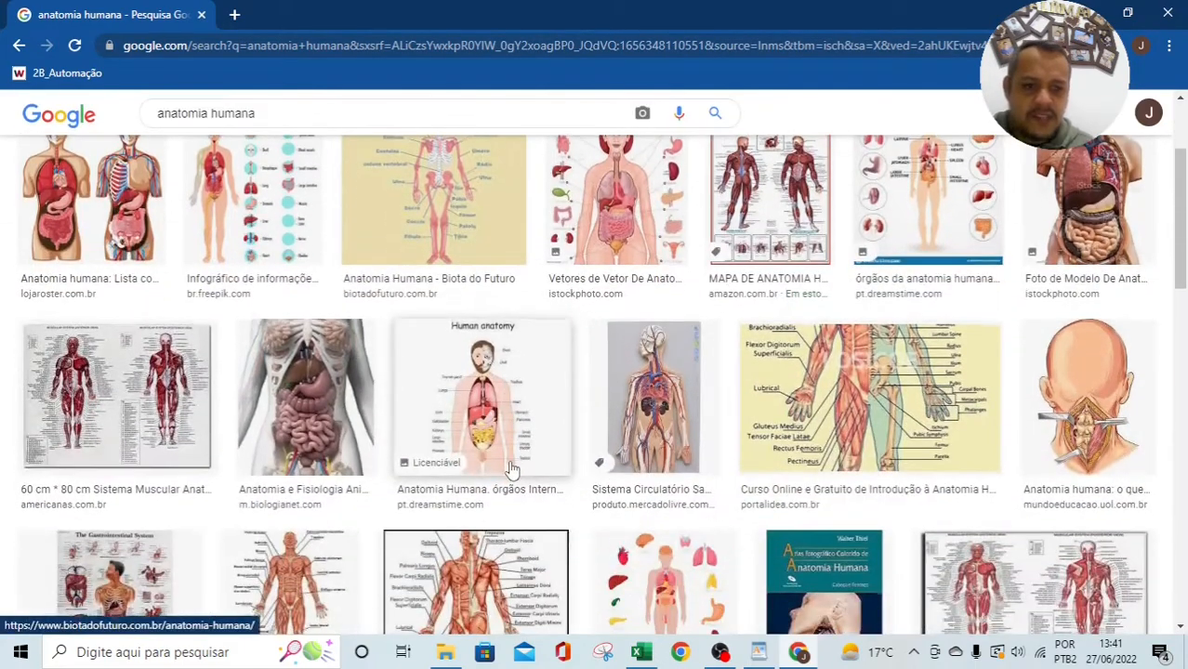
scroll(509, 455, "down", 2)
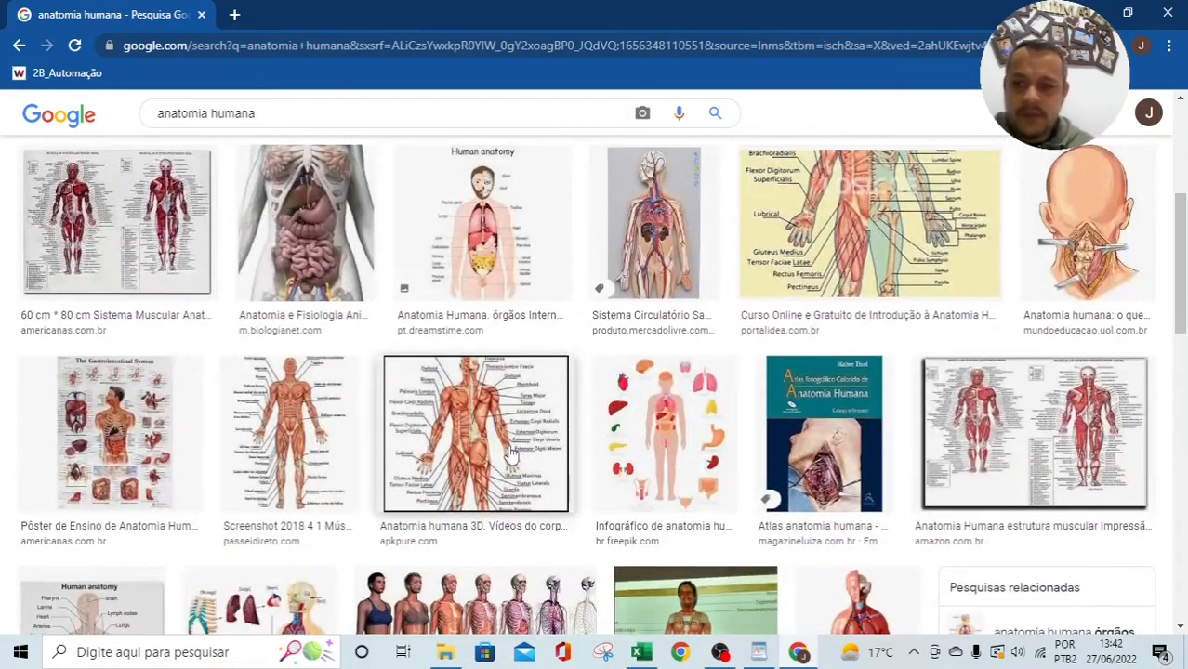
scroll(510, 452, "down", 4)
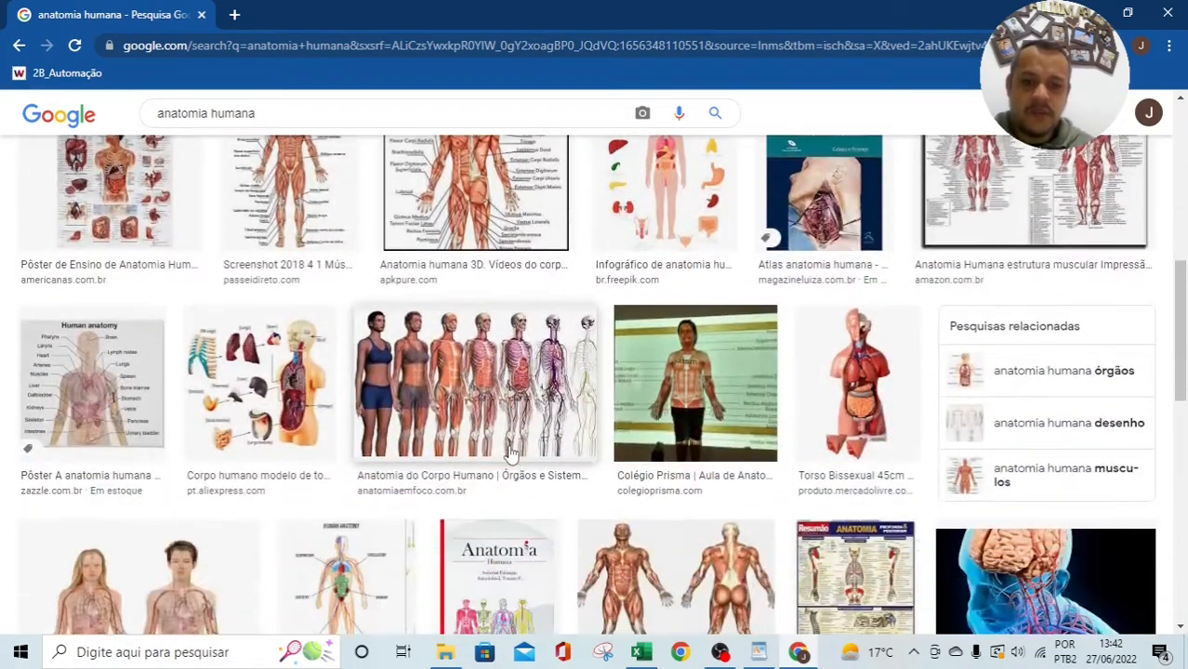
scroll(509, 453, "down", 2)
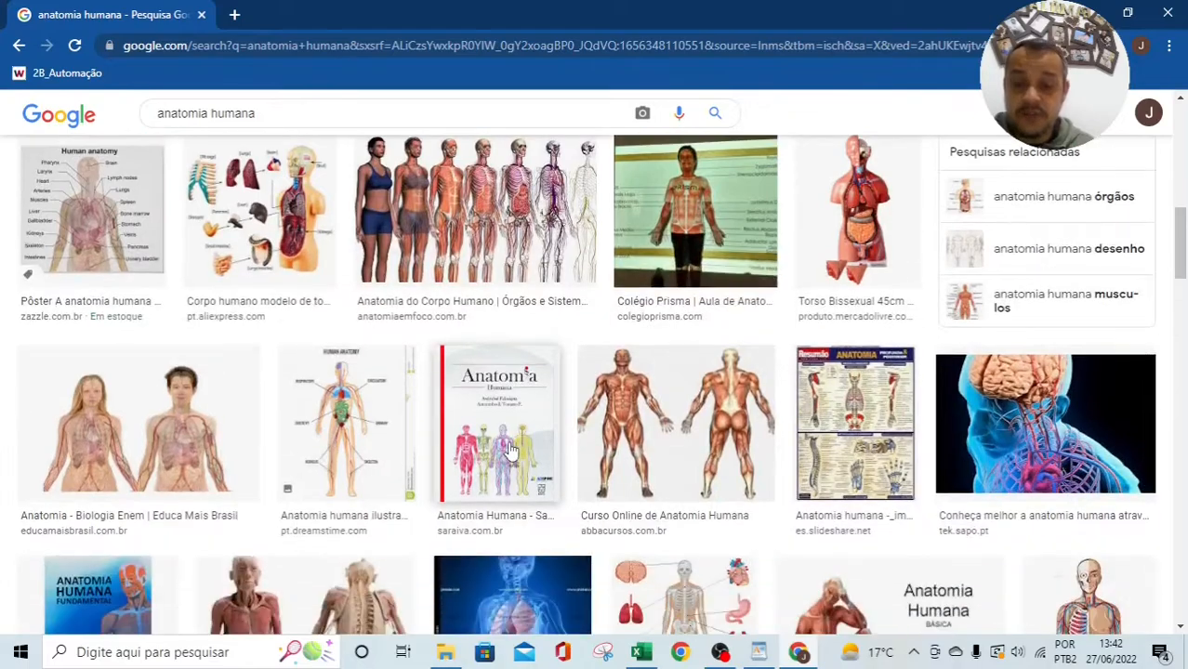
scroll(509, 450, "down", 3)
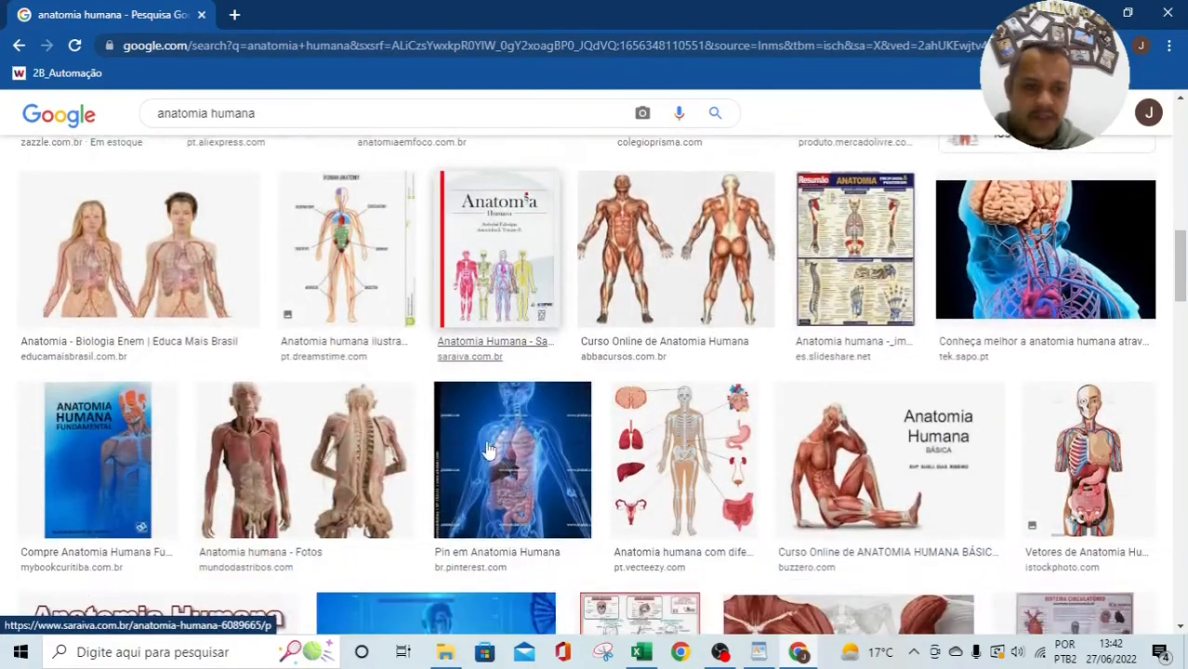
scroll(489, 451, "down", 5)
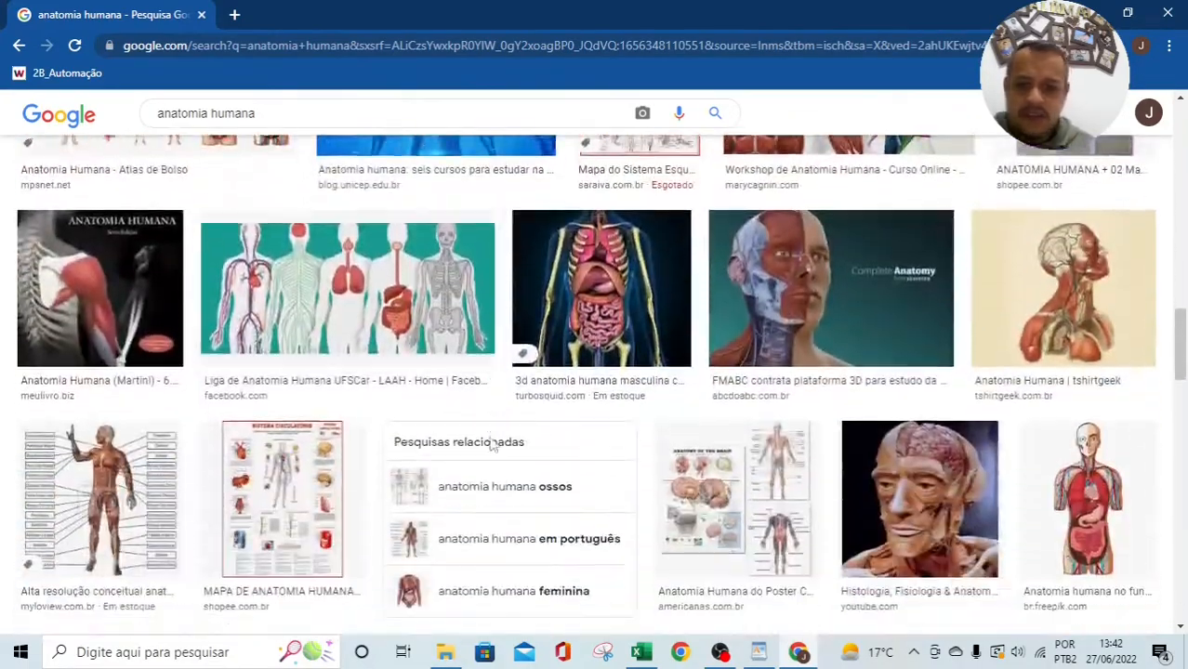
scroll(492, 443, "down", 5)
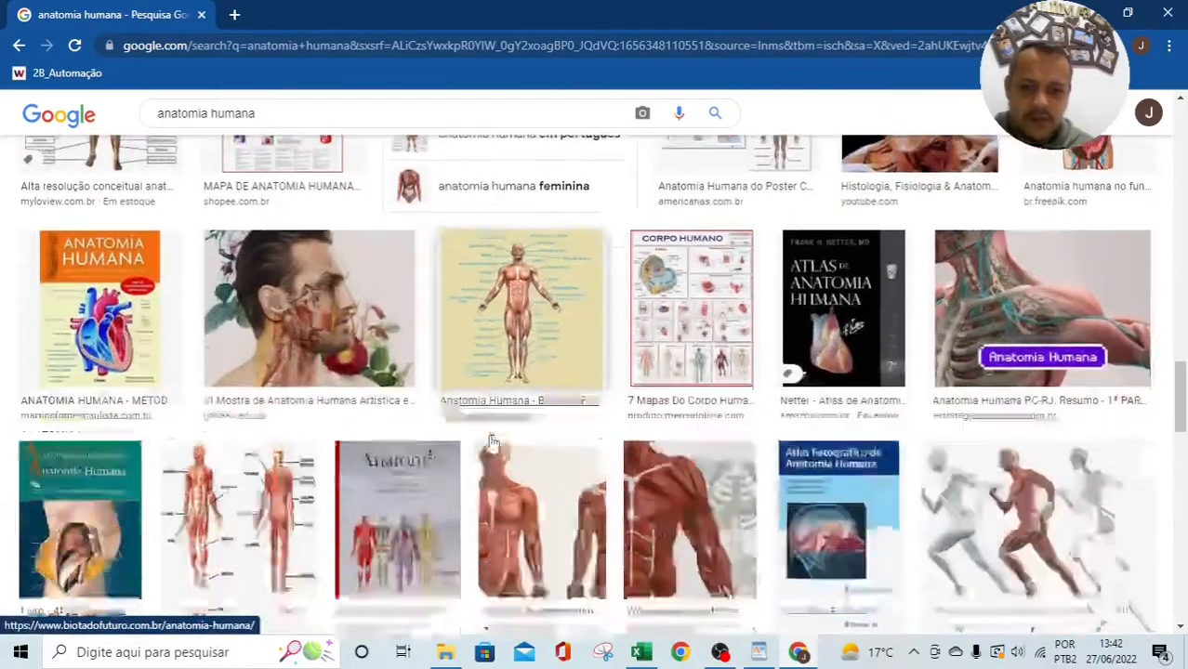
scroll(493, 445, "down", 5)
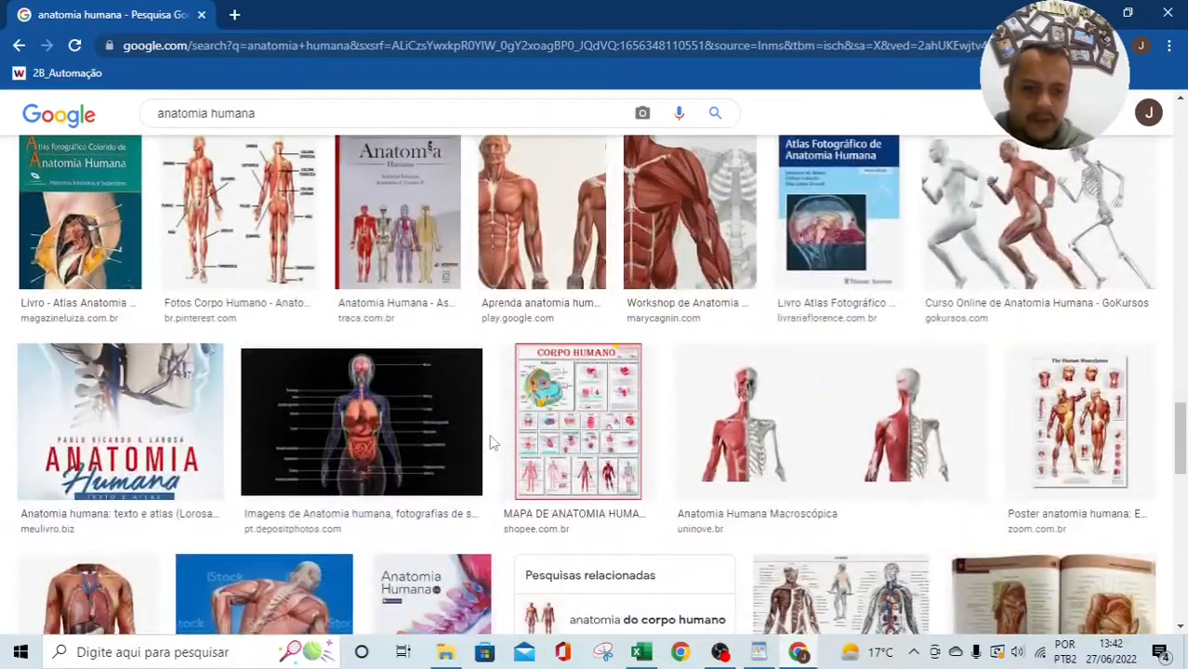
scroll(493, 445, "down", 5)
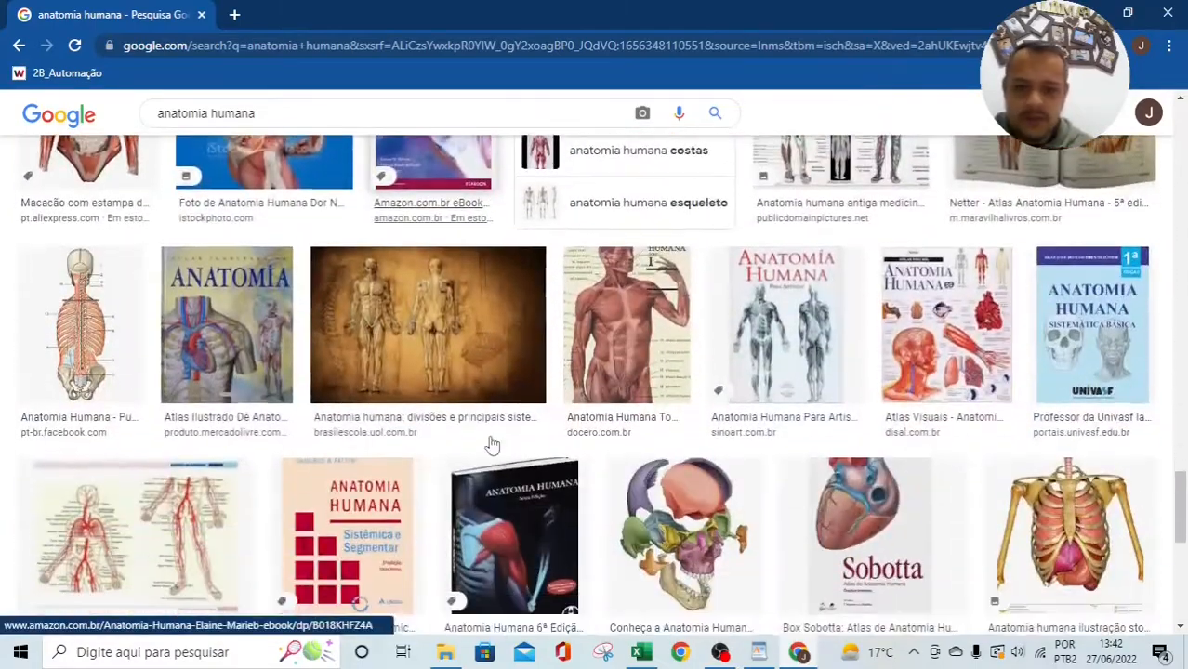
scroll(493, 445, "down", 3)
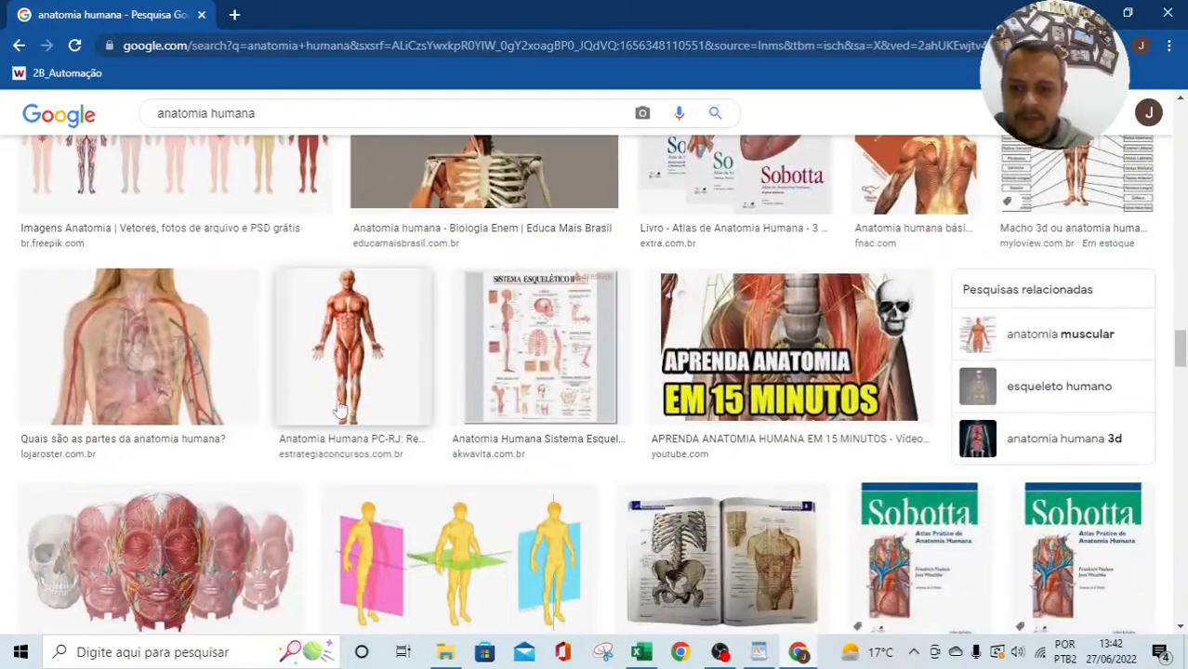
Step: Preview the full-body muscle figure, then scroll back up the results
left_click(372, 352)
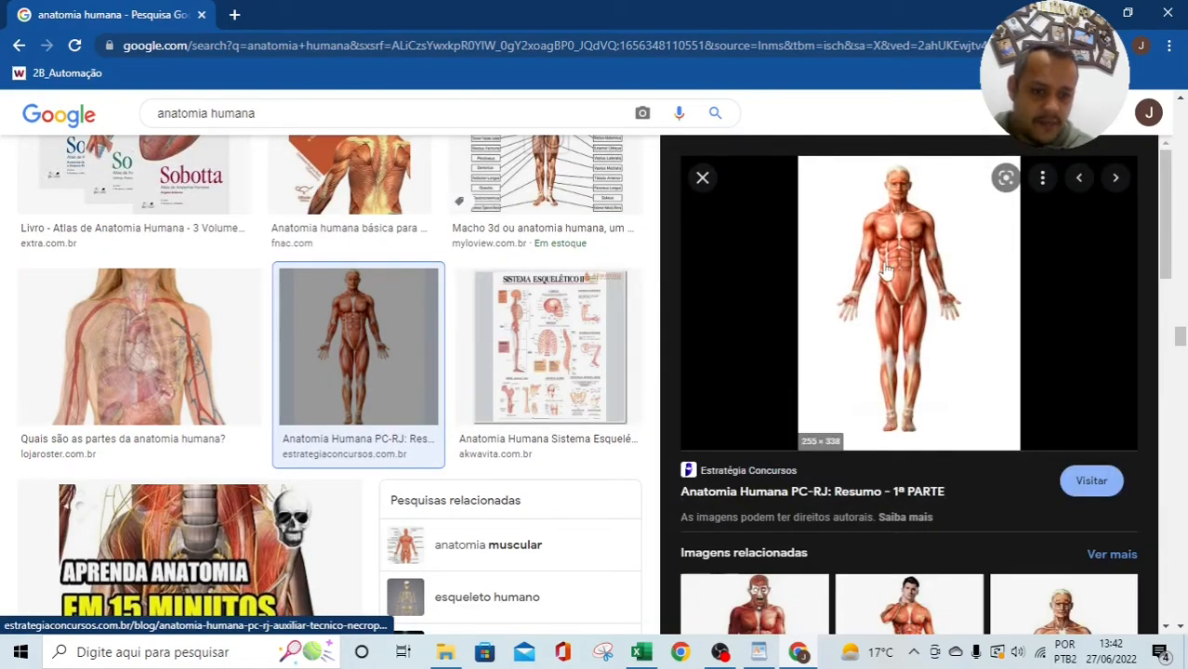
scroll(965, 502, "down", 3)
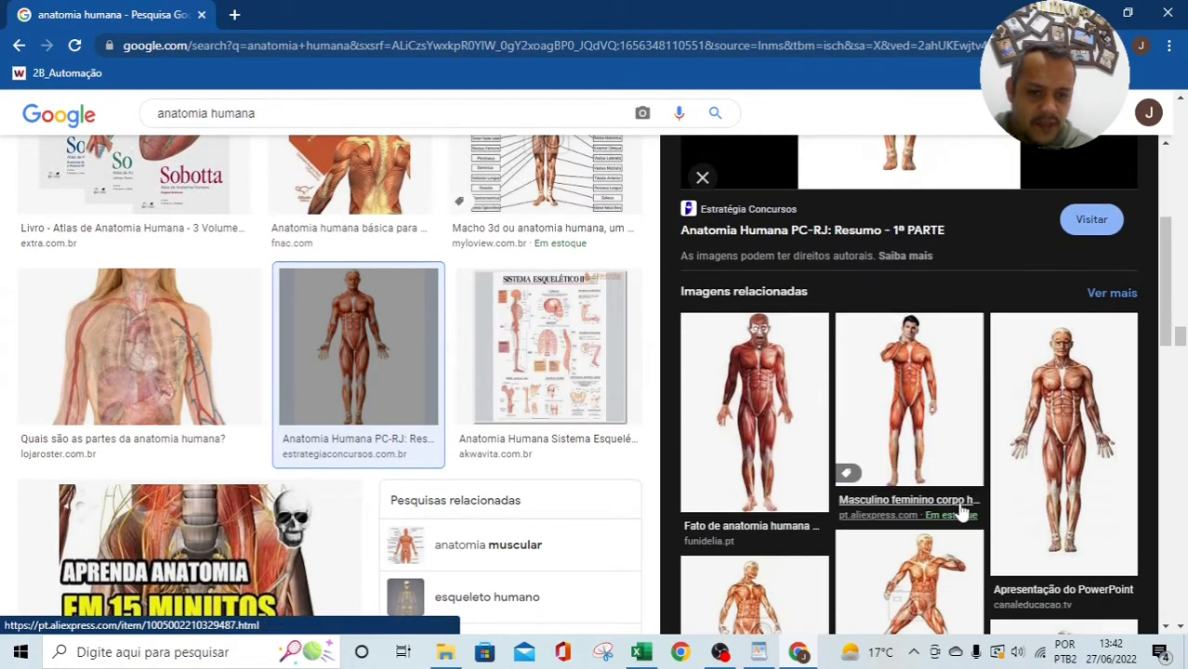
scroll(965, 511, "down", 4)
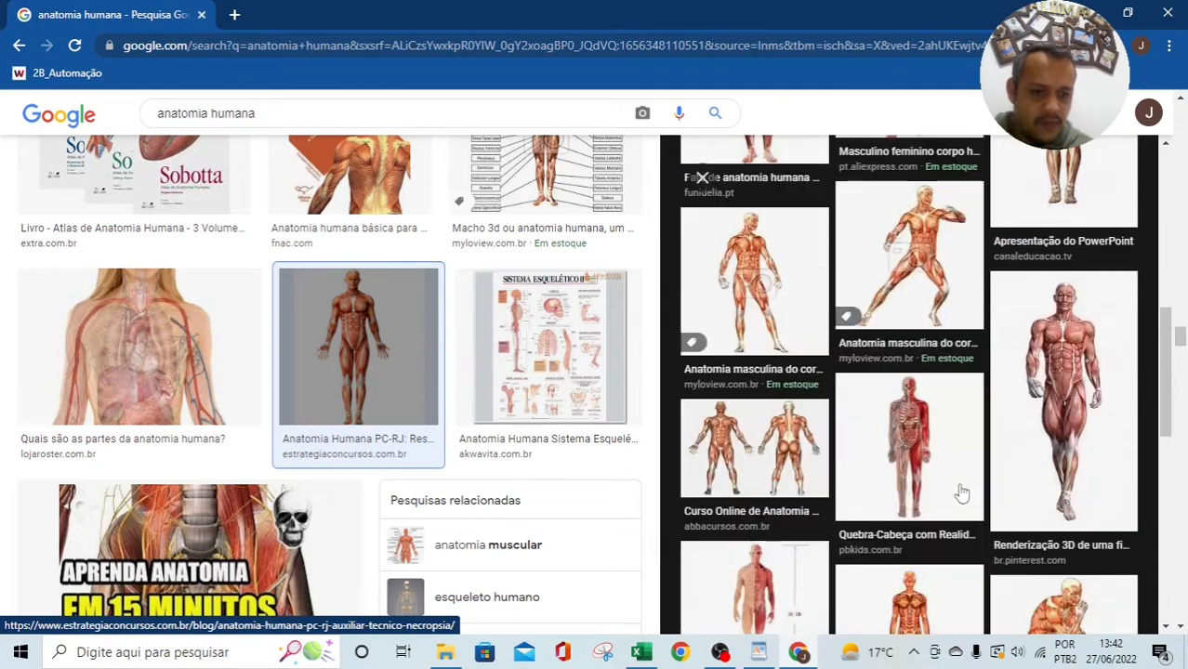
scroll(962, 494, "down", 2)
scroll(962, 494, "down", 3)
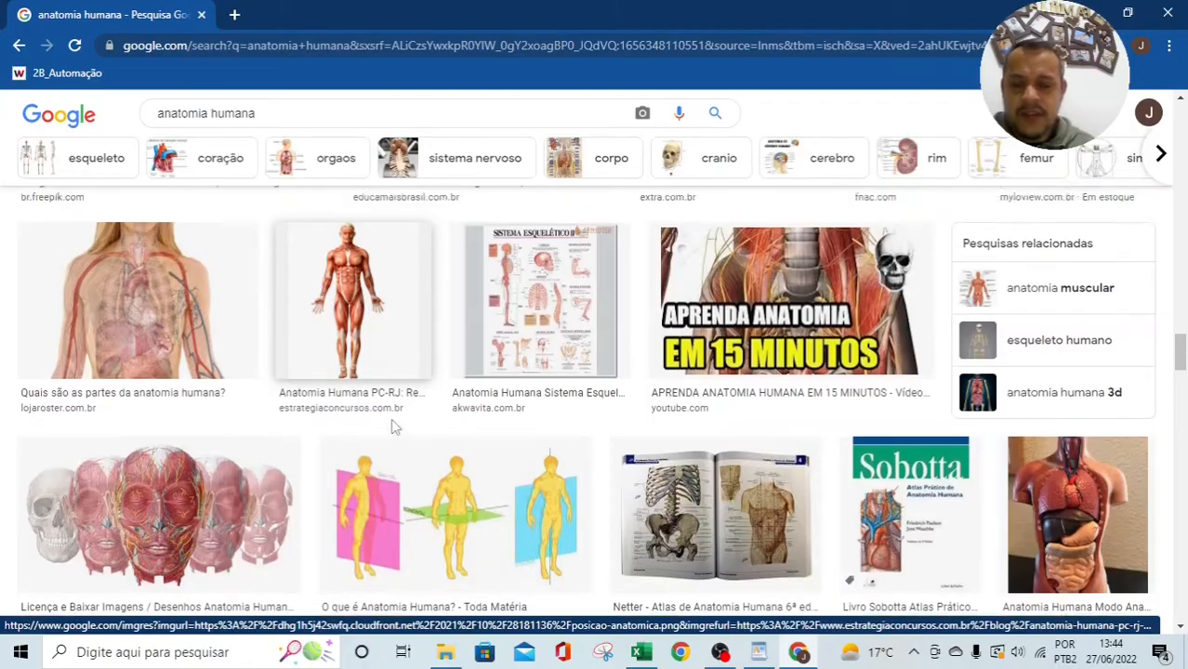
scroll(392, 426, "down", 3)
scroll(392, 426, "down", 15)
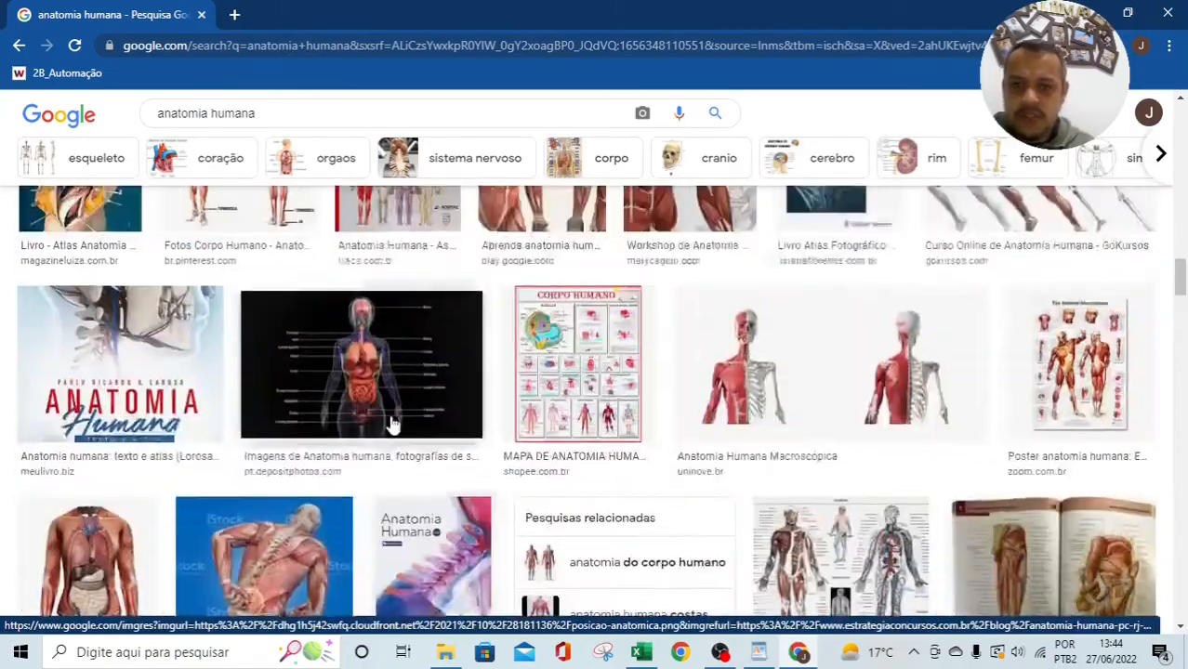
scroll(397, 423, "up", 20)
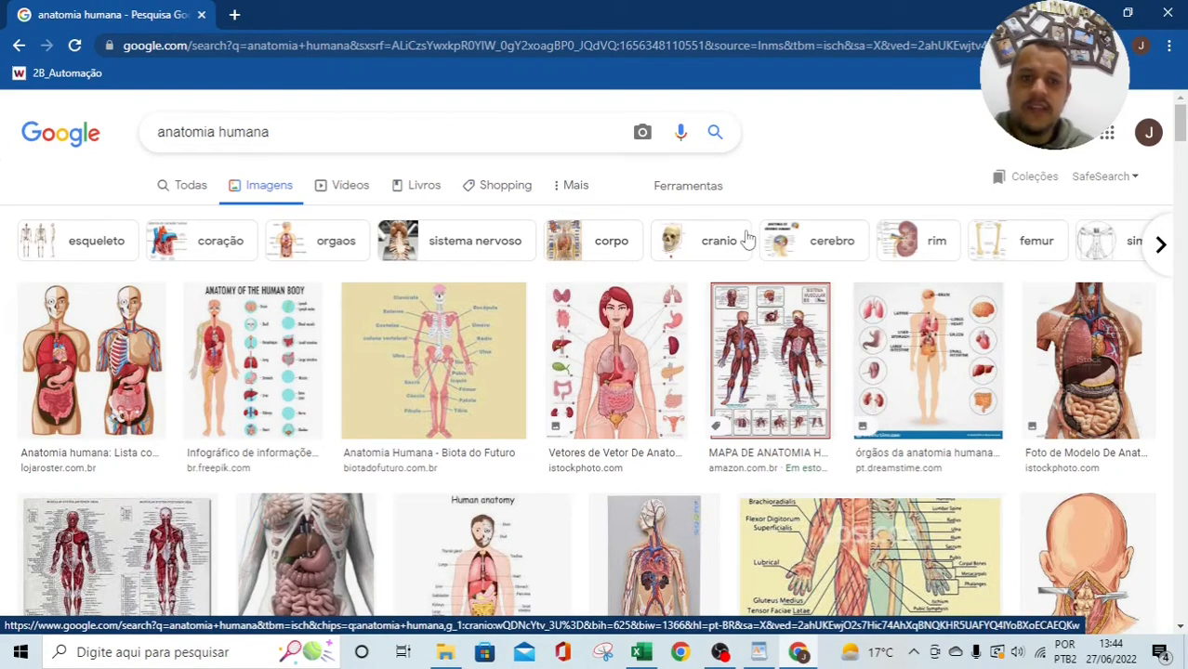
Step: Set the Direitos de uso filter to Licenças Creative Commons and scroll the filtered results
left_click(706, 187)
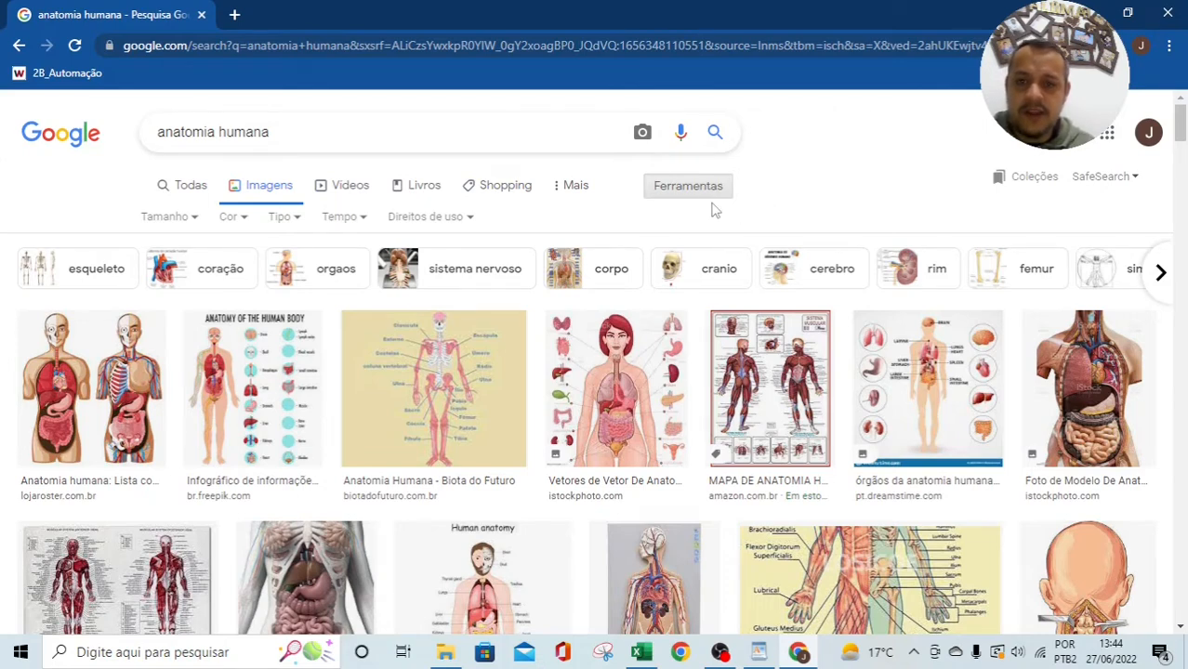
left_click(467, 221)
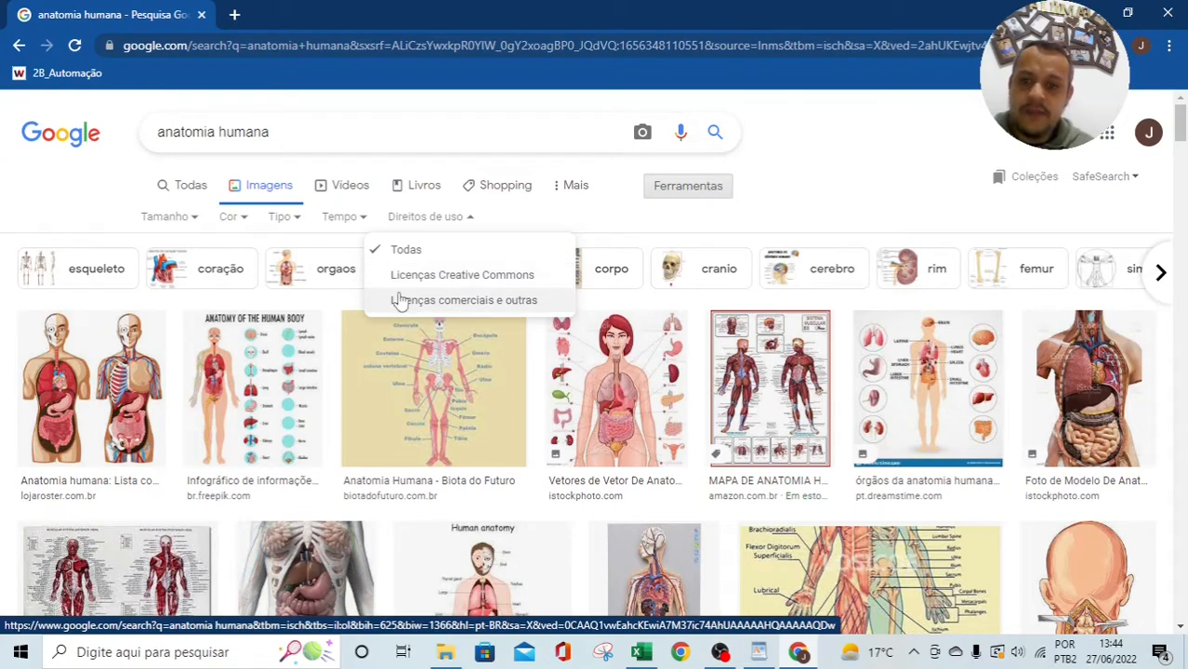
left_click(524, 297)
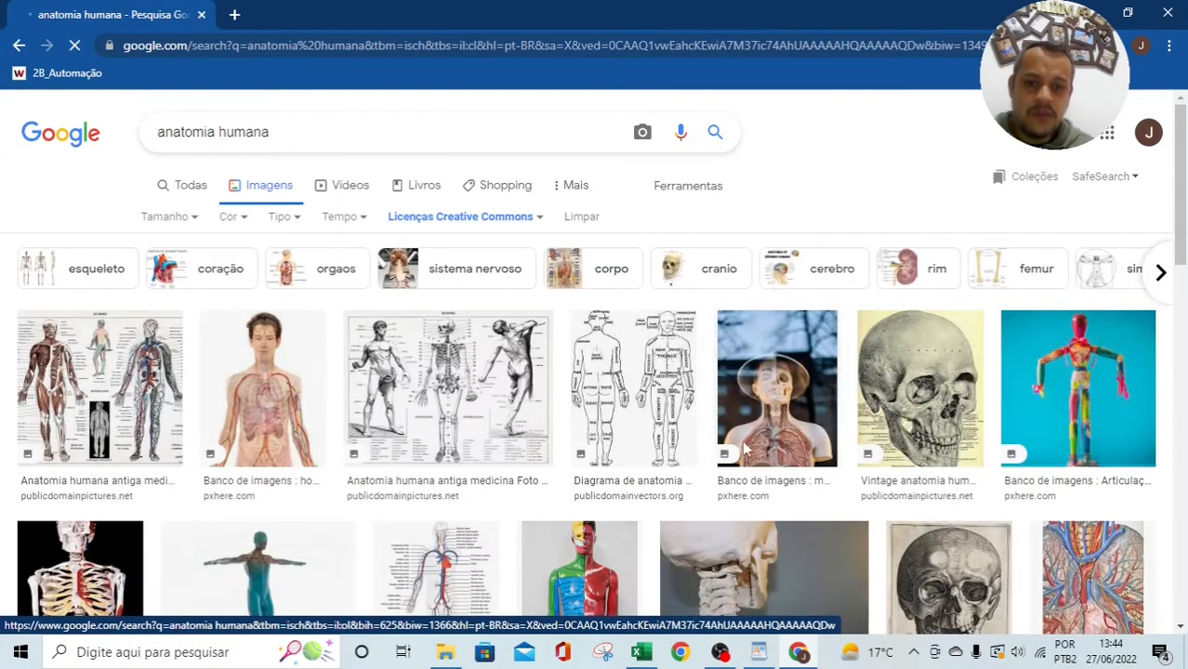
scroll(754, 416, "down", 2)
scroll(755, 416, "down", 2)
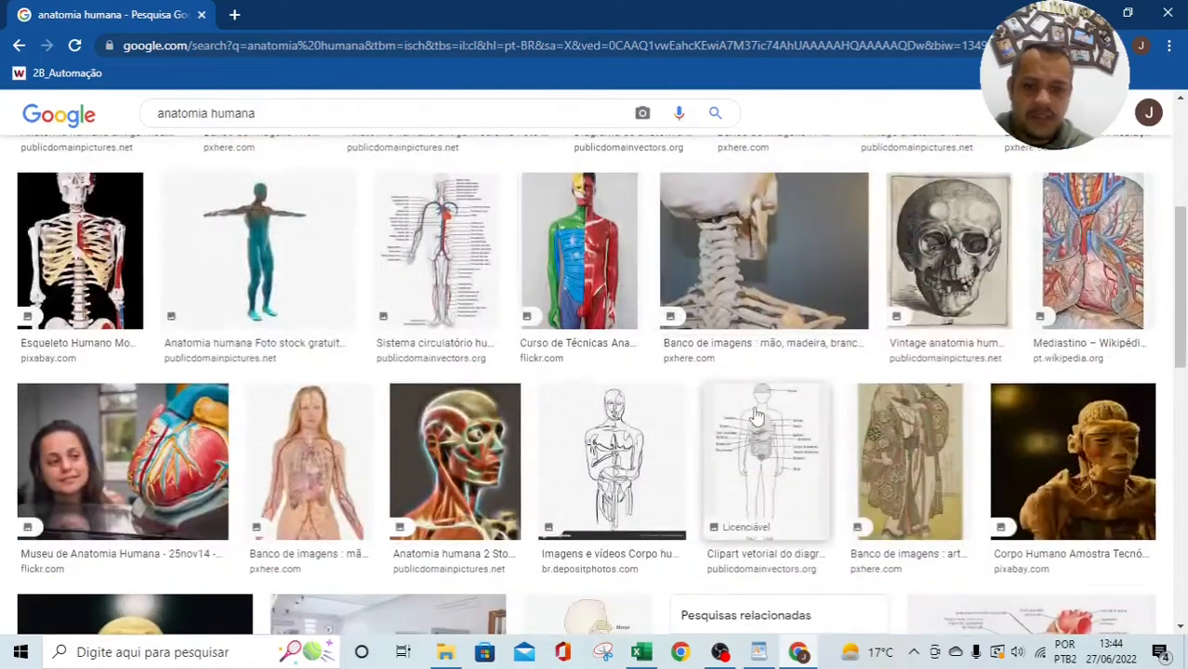
scroll(757, 412, "down", 5)
Step: Preview the grey 3D human figure and the Dreamstime front-view muscle figure
scroll(758, 412, "down", 3)
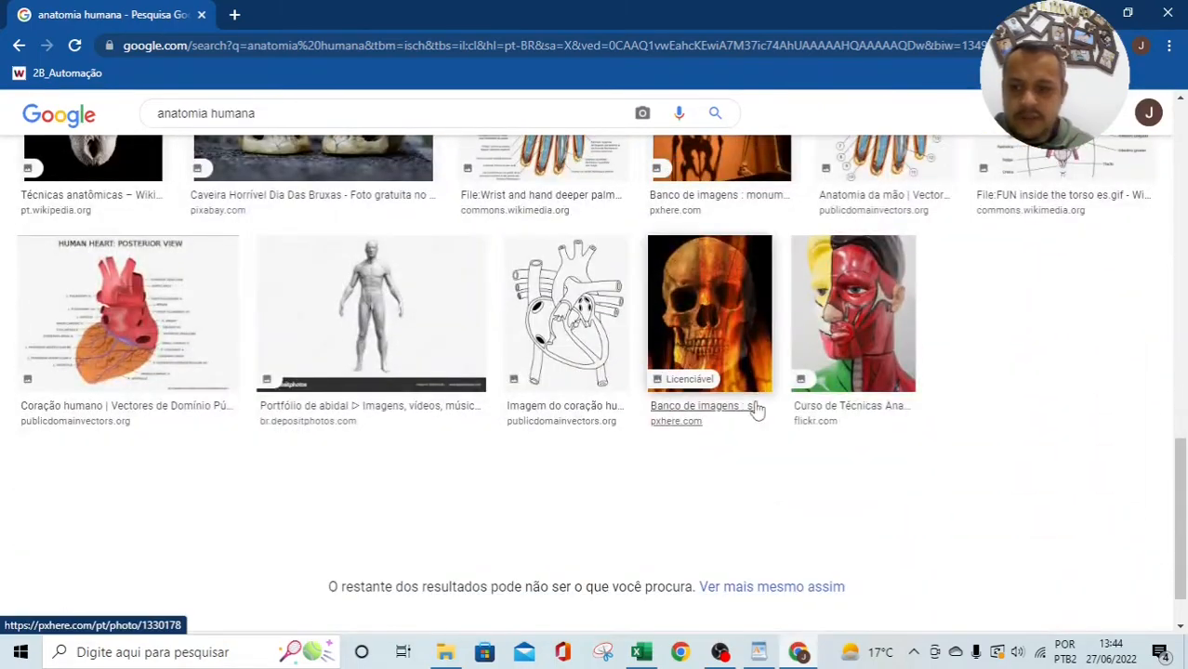
scroll(758, 412, "down", 1)
scroll(758, 412, "up", 4)
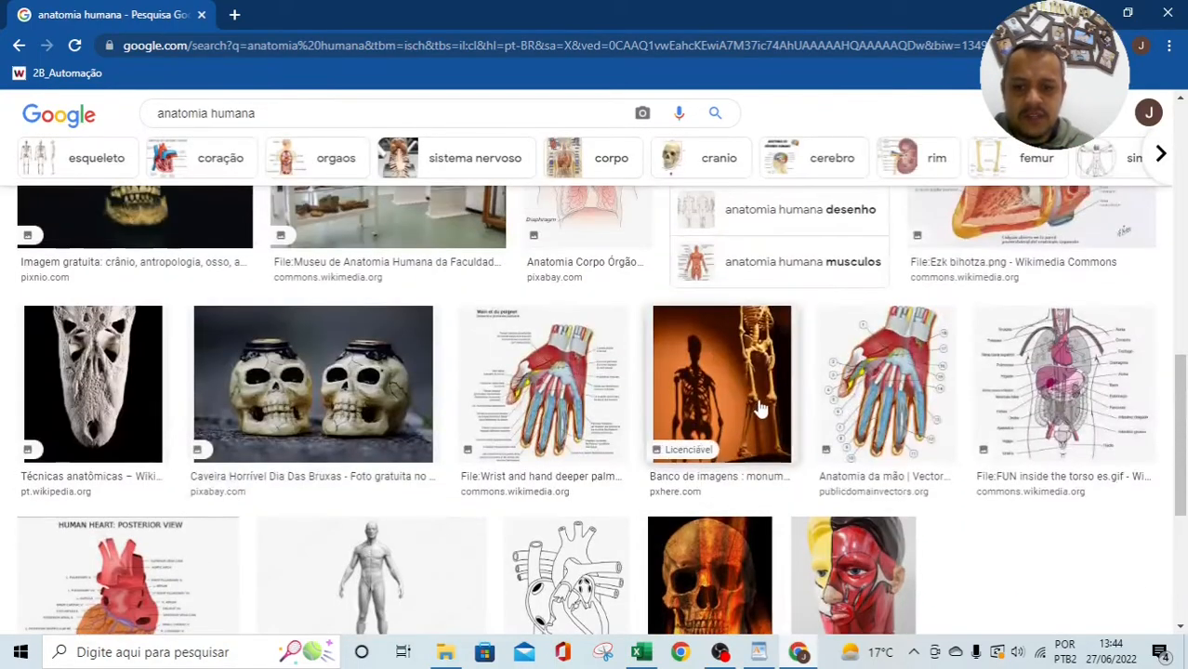
scroll(760, 405, "up", 1)
scroll(761, 404, "down", 5)
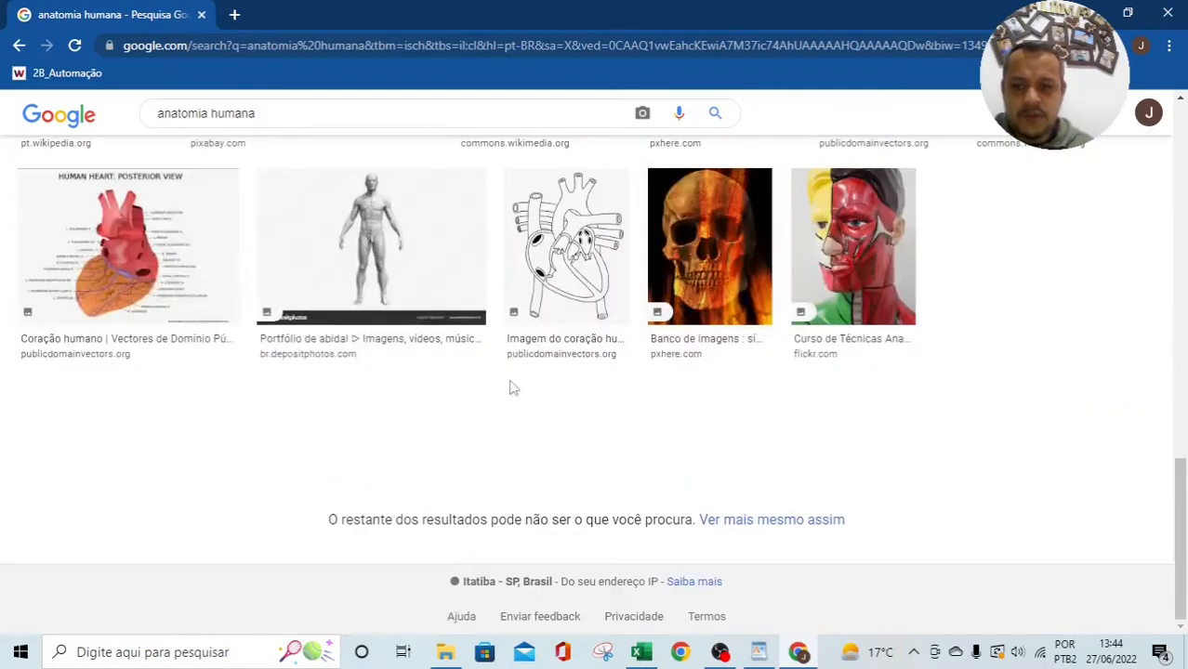
left_click(401, 310)
scroll(882, 511, "down", 5)
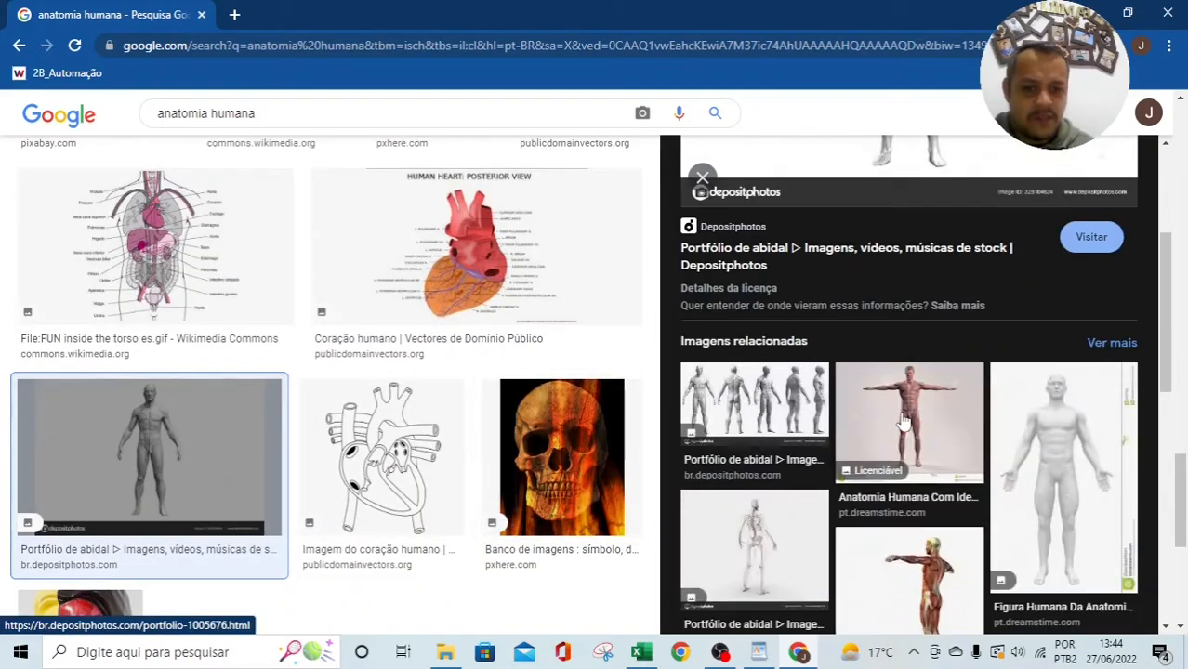
scroll(793, 465, "down", 2)
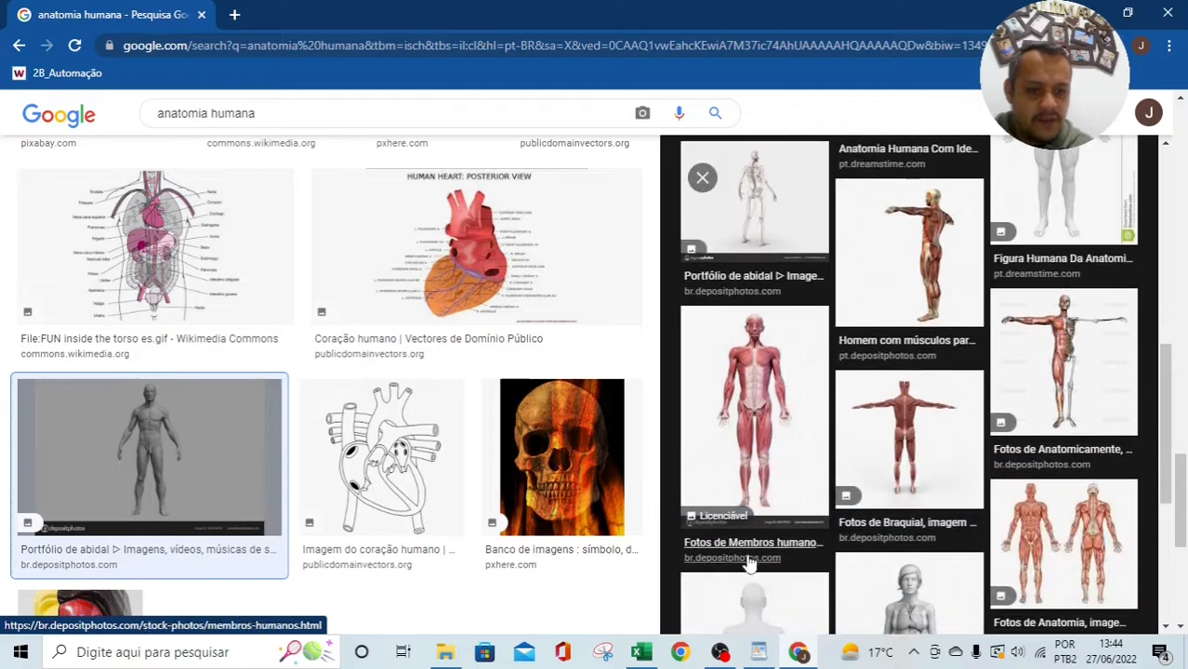
scroll(842, 486, "up", 4)
left_click(842, 485)
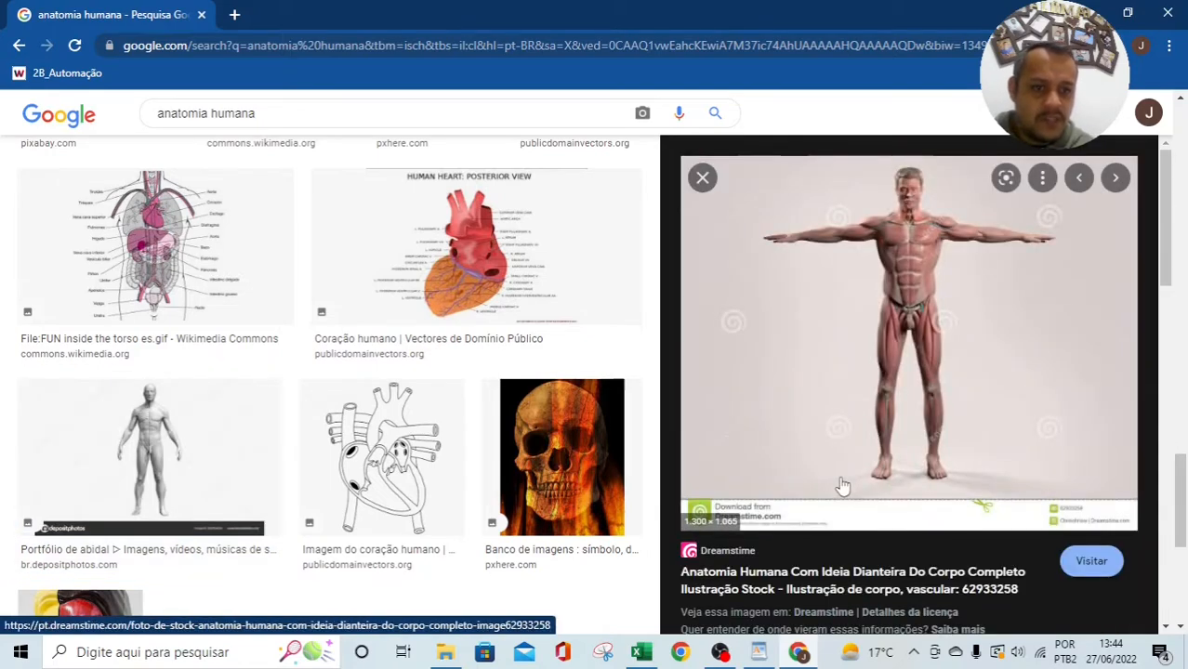
left_click(701, 177)
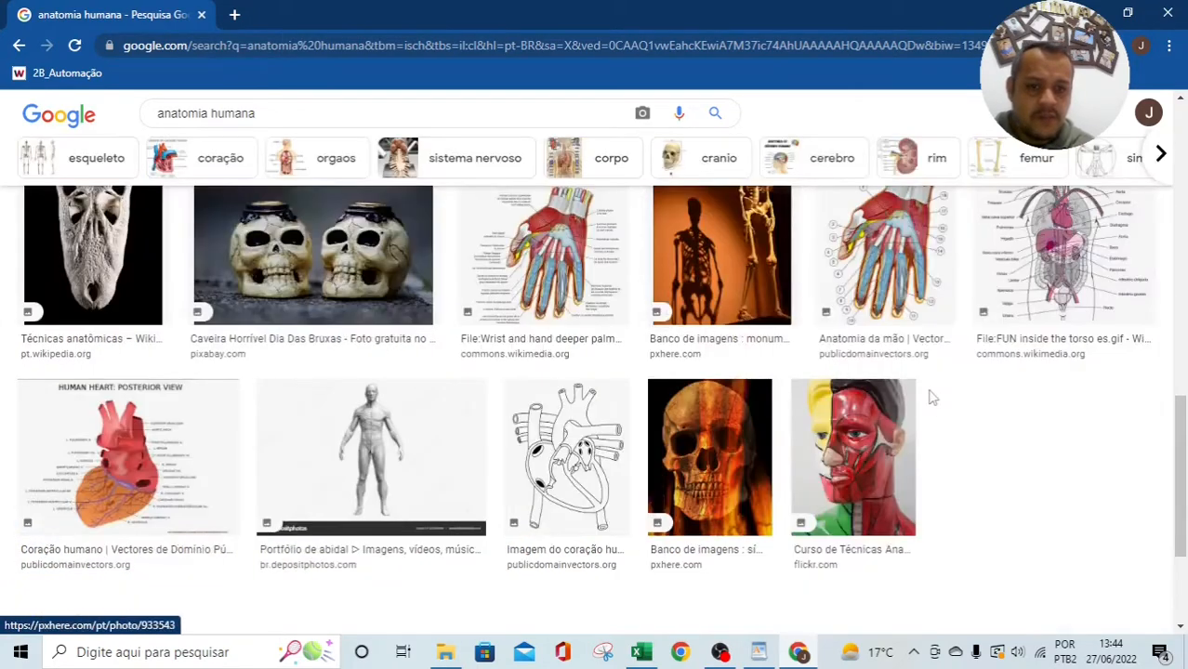
Step: Go back to the unfiltered anatomia humana results and scroll to the muscle figure
left_click(19, 45)
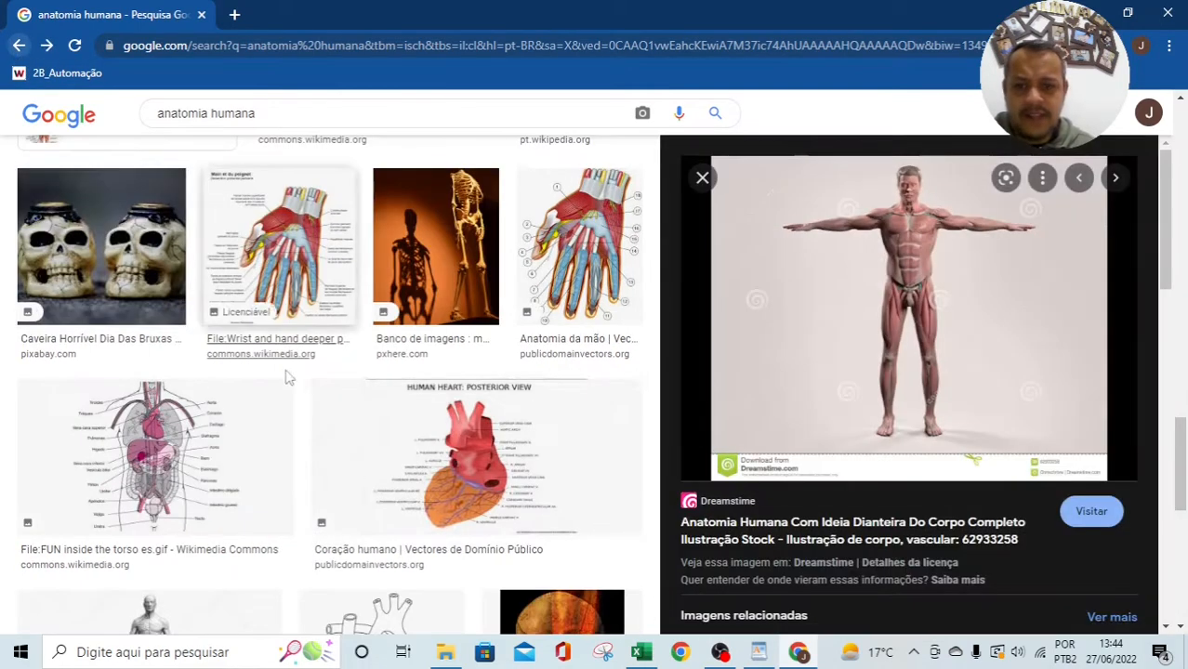
left_click(18, 47)
left_click(18, 49)
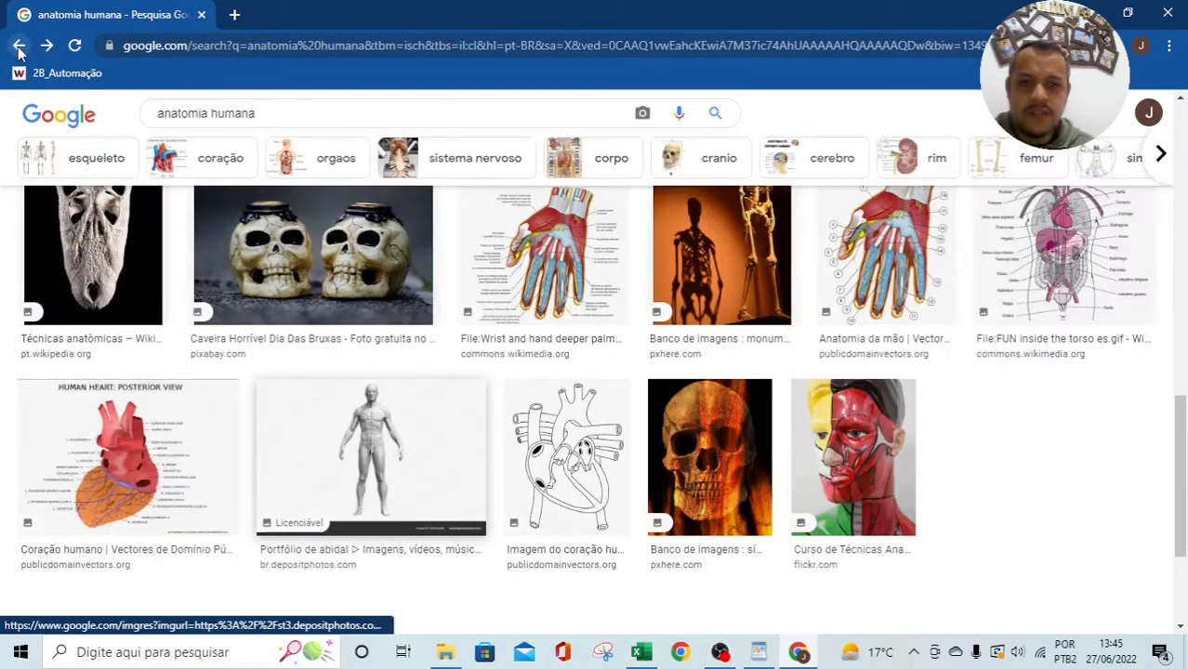
left_click(19, 48)
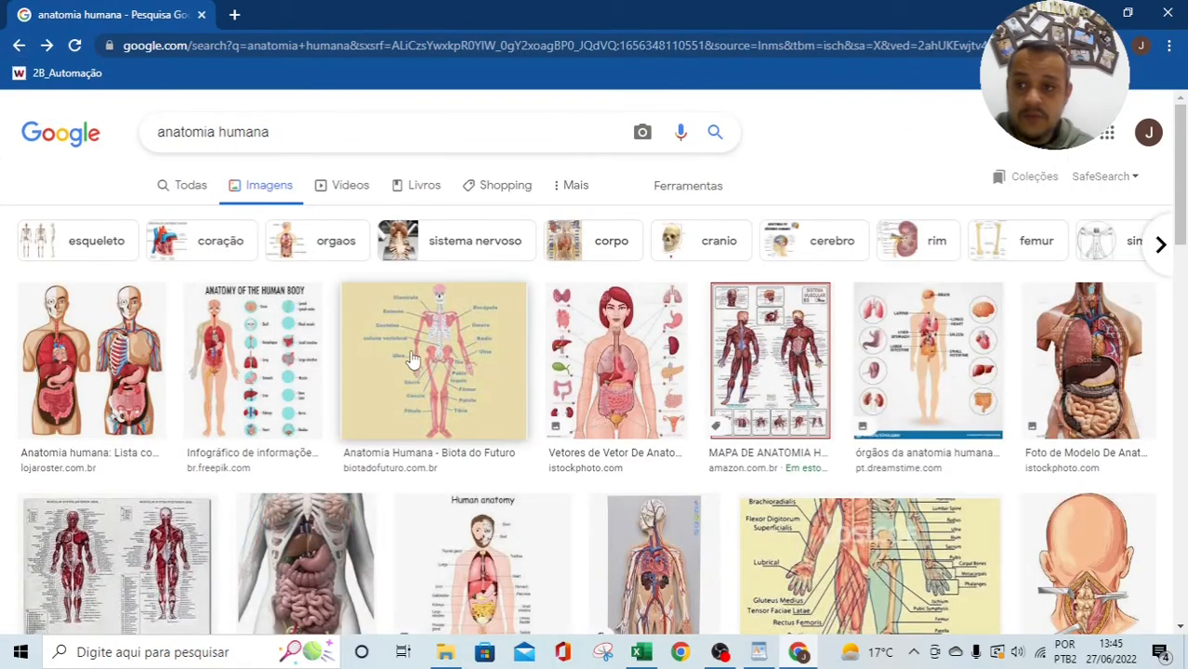
scroll(417, 352, "down", 10)
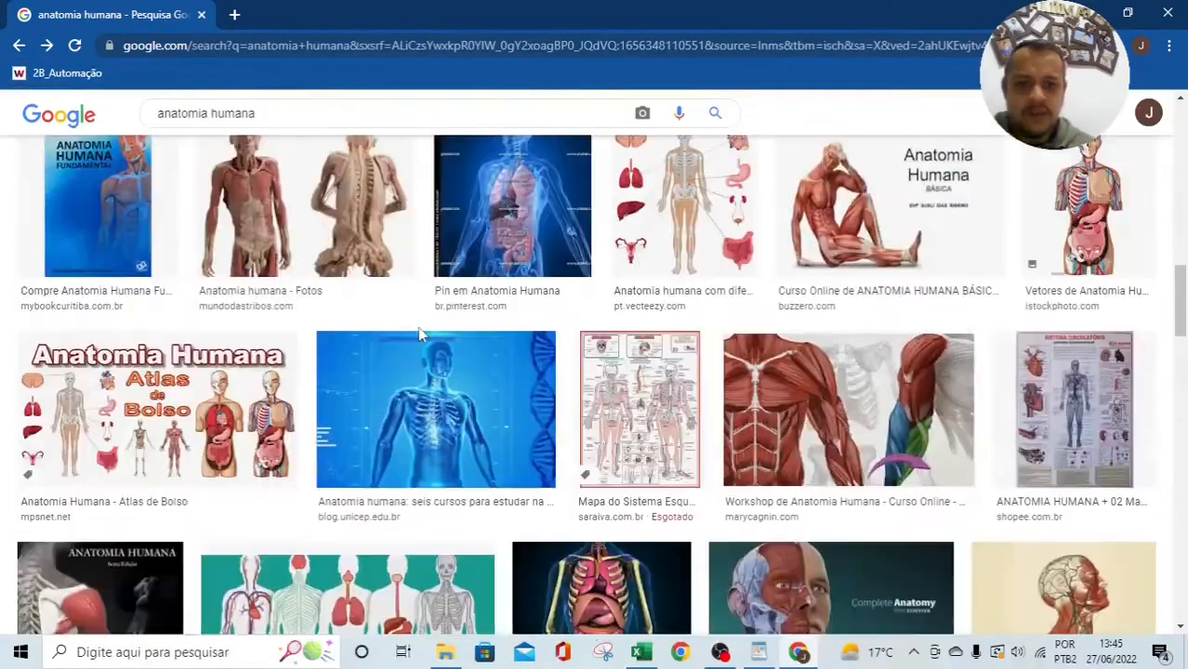
scroll(417, 327, "down", 15)
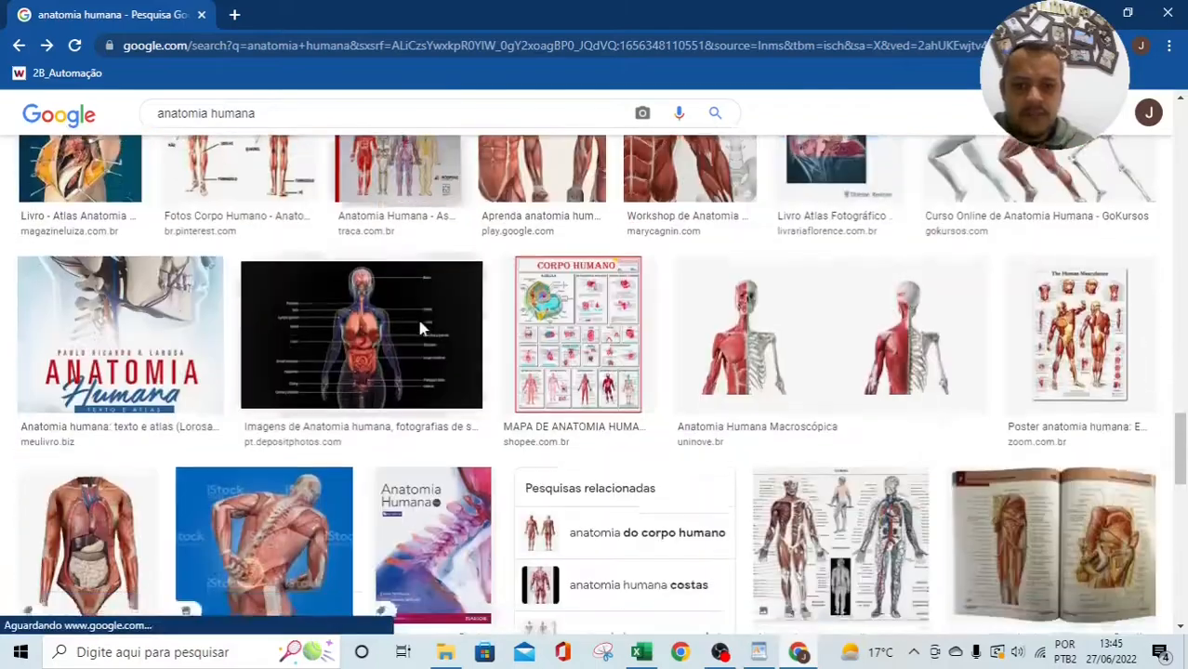
scroll(423, 327, "down", 3)
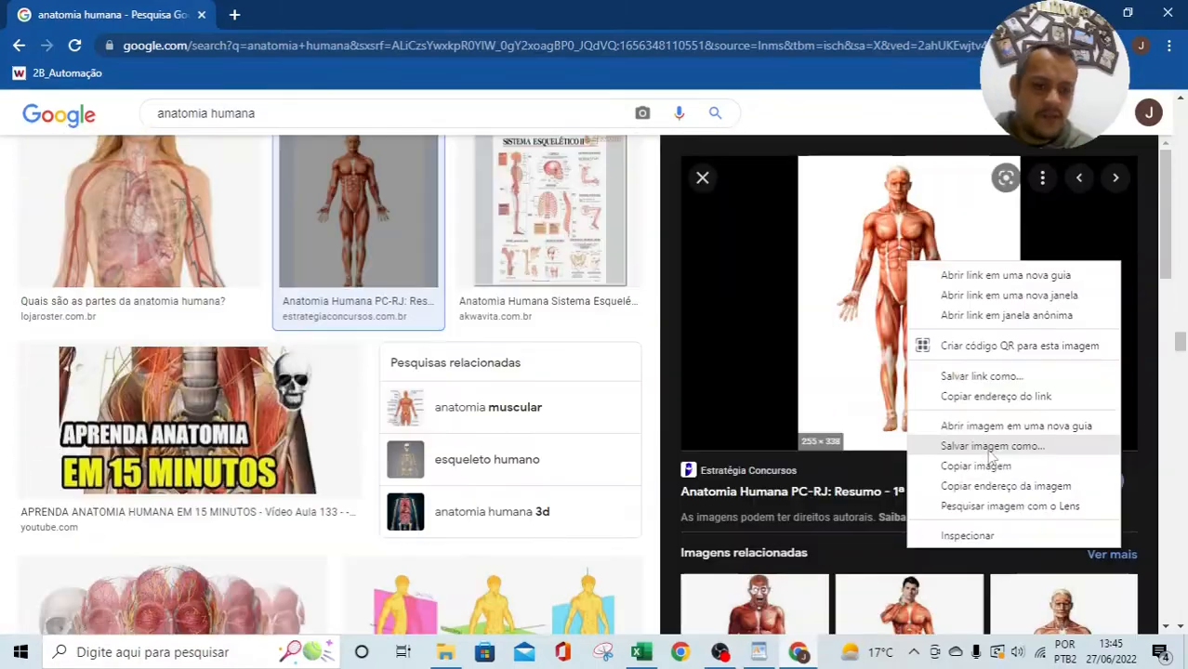
Step: Copy the muscle figure image with Copiar imagem instead of saving it
left_click(971, 464)
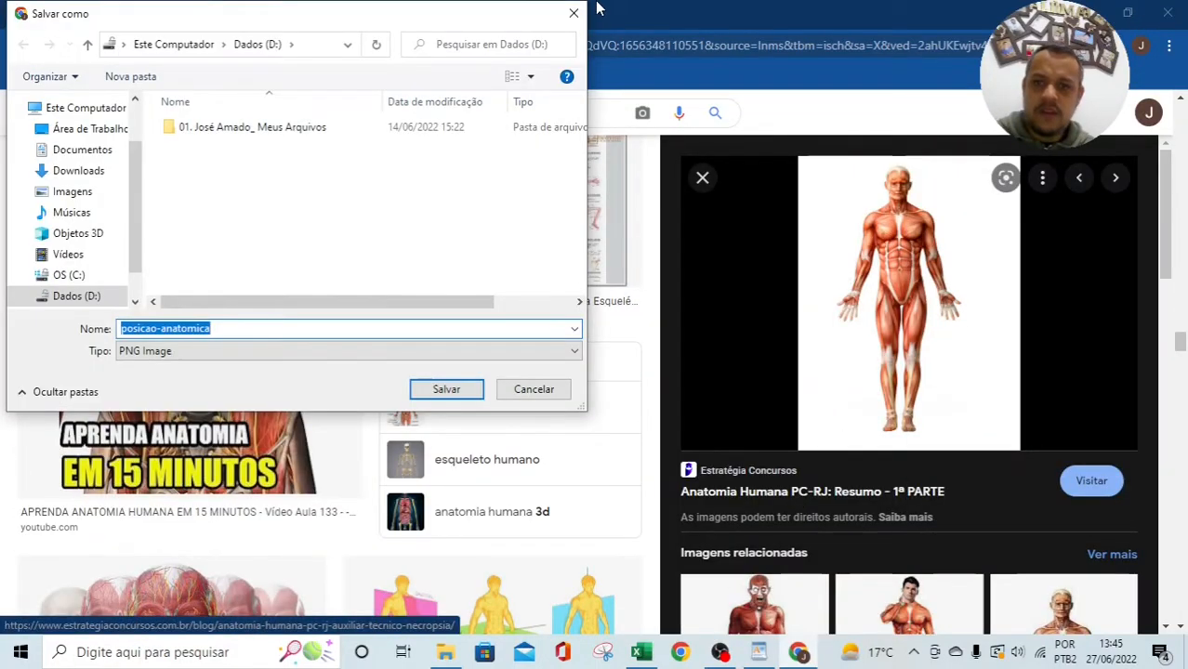
left_click(574, 14)
right_click(887, 361)
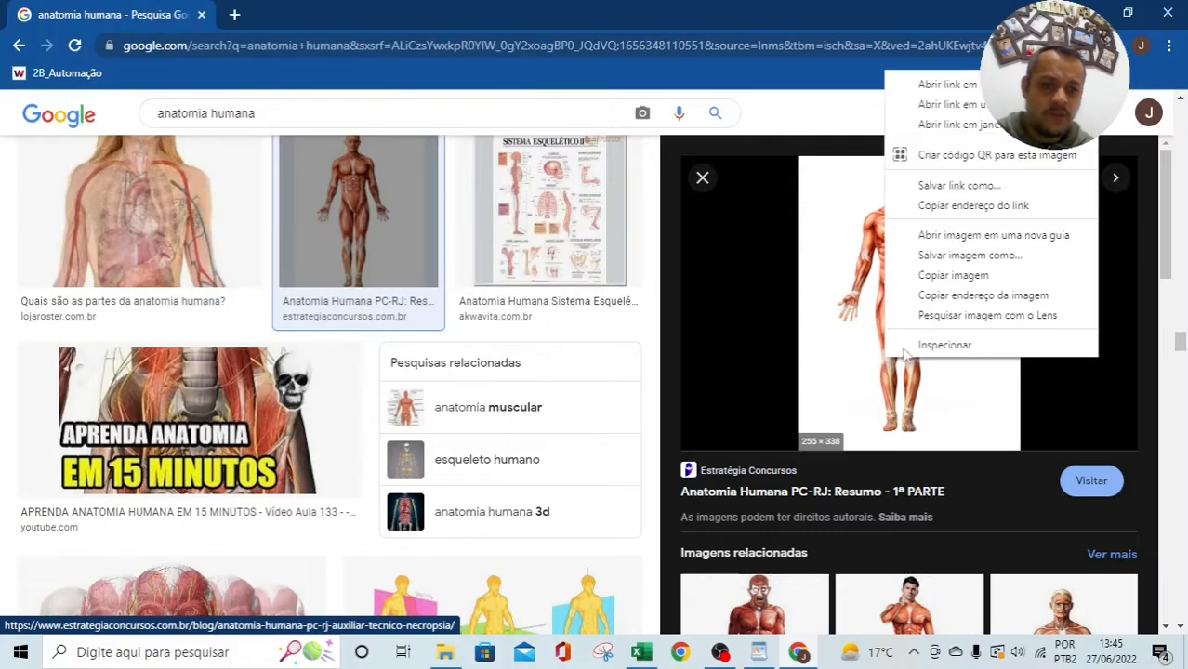
left_click(953, 275)
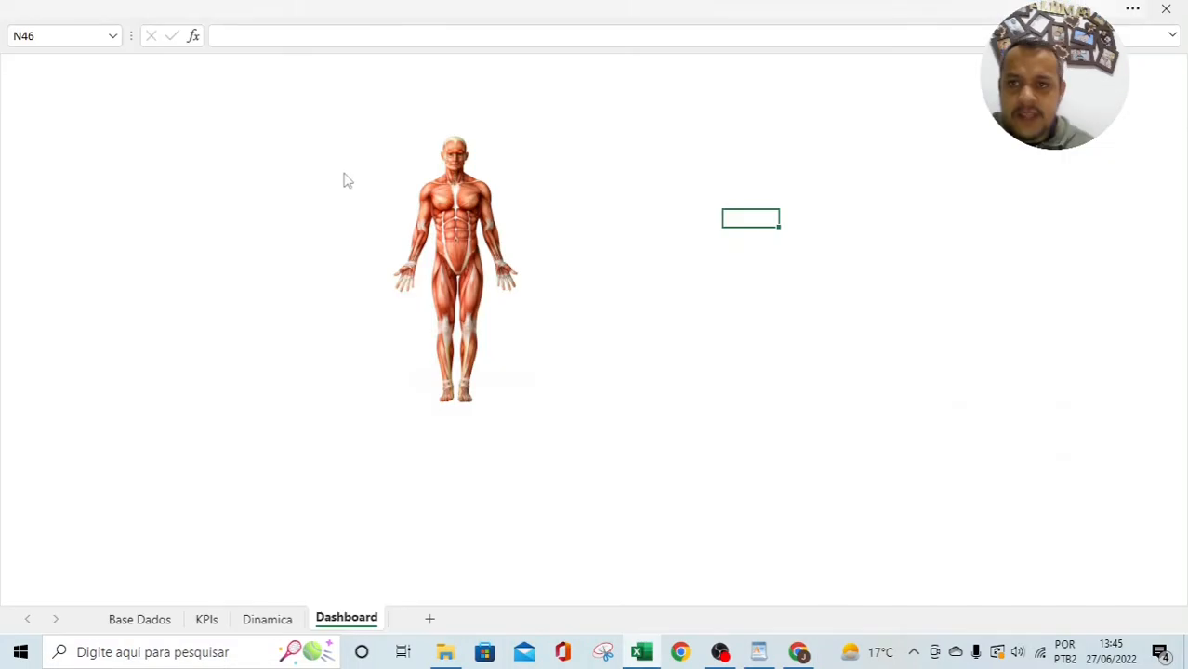
Step: Draw an Oval circle to the right of the anatomy figure
left_click(159, 53)
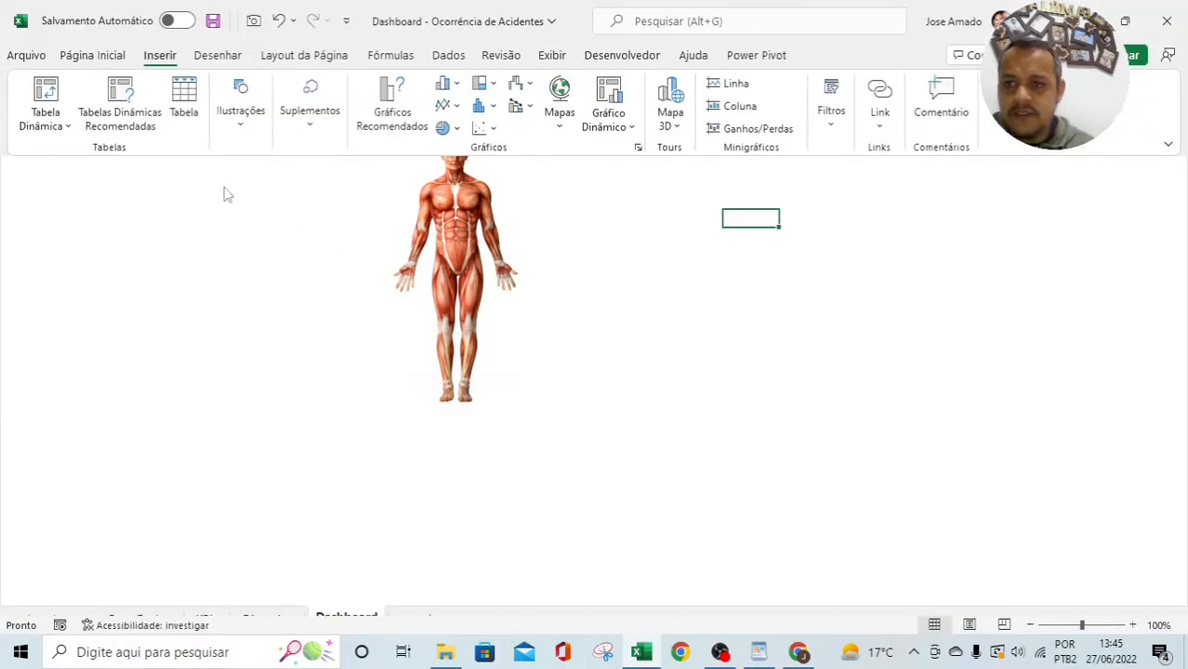
left_click(234, 127)
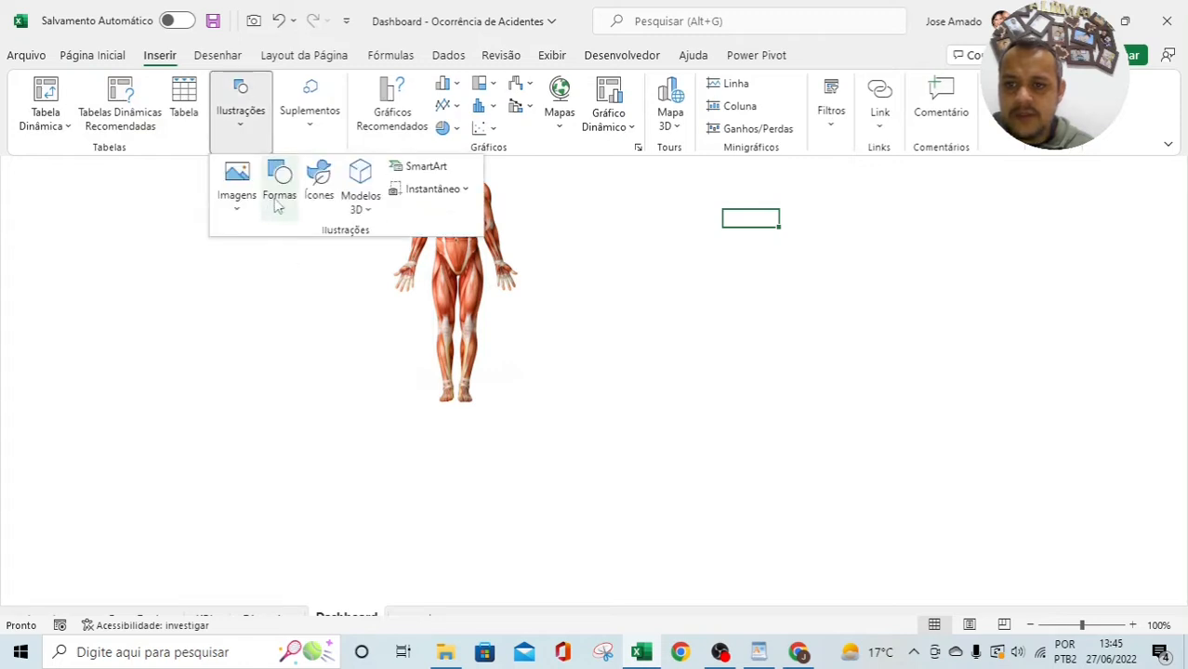
left_click(276, 206)
left_click(340, 258)
left_click_drag(753, 270, 883, 391)
Step: Position the anatomy figure over the circle's left half
left_click(566, 370)
left_click_drag(566, 370, 617, 376)
left_click_drag(732, 338, 536, 372)
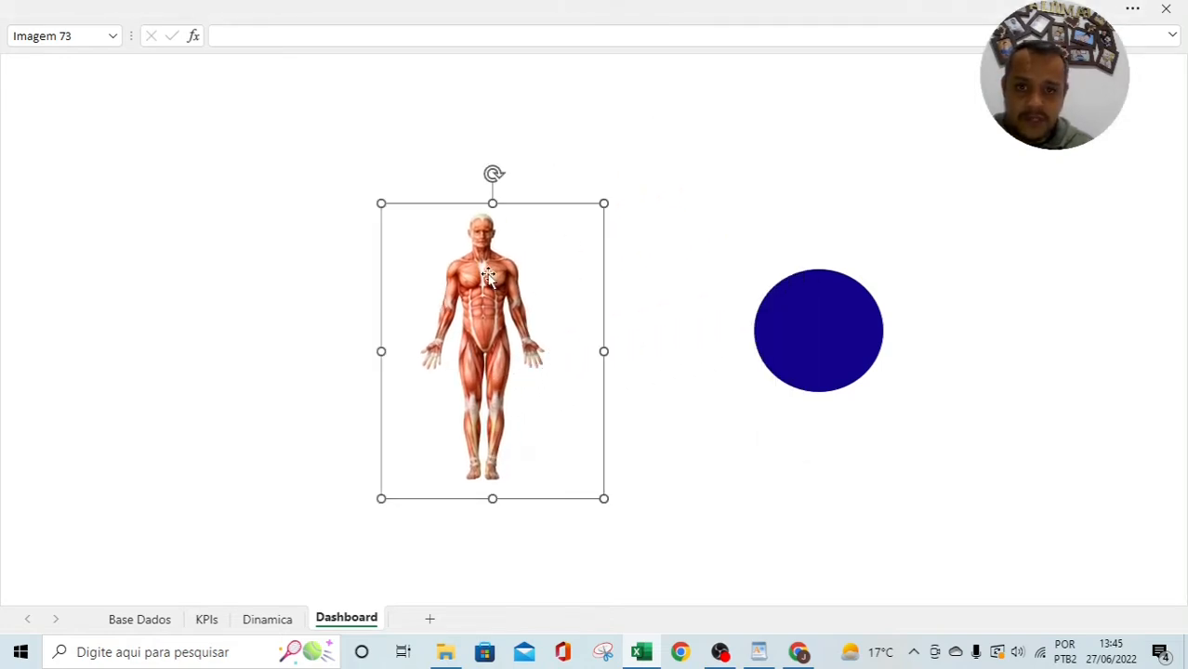
left_click_drag(489, 278, 705, 267)
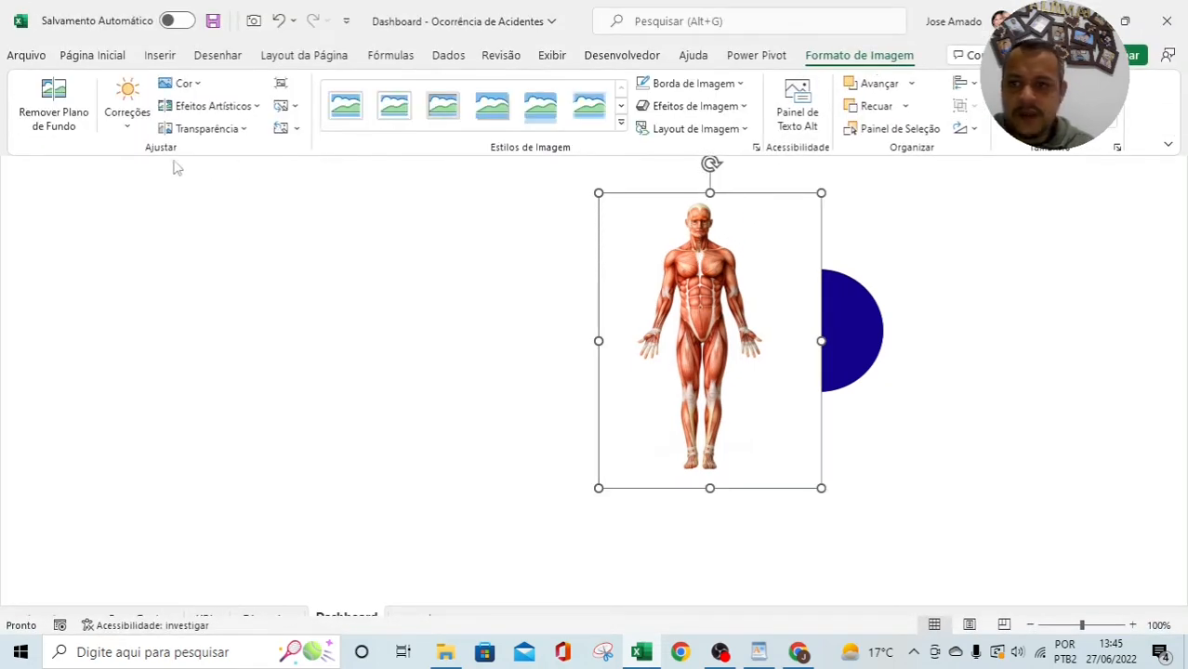
Step: Remove the figure's background with head and feet marked to keep, then place it left of the circle
left_click(53, 119)
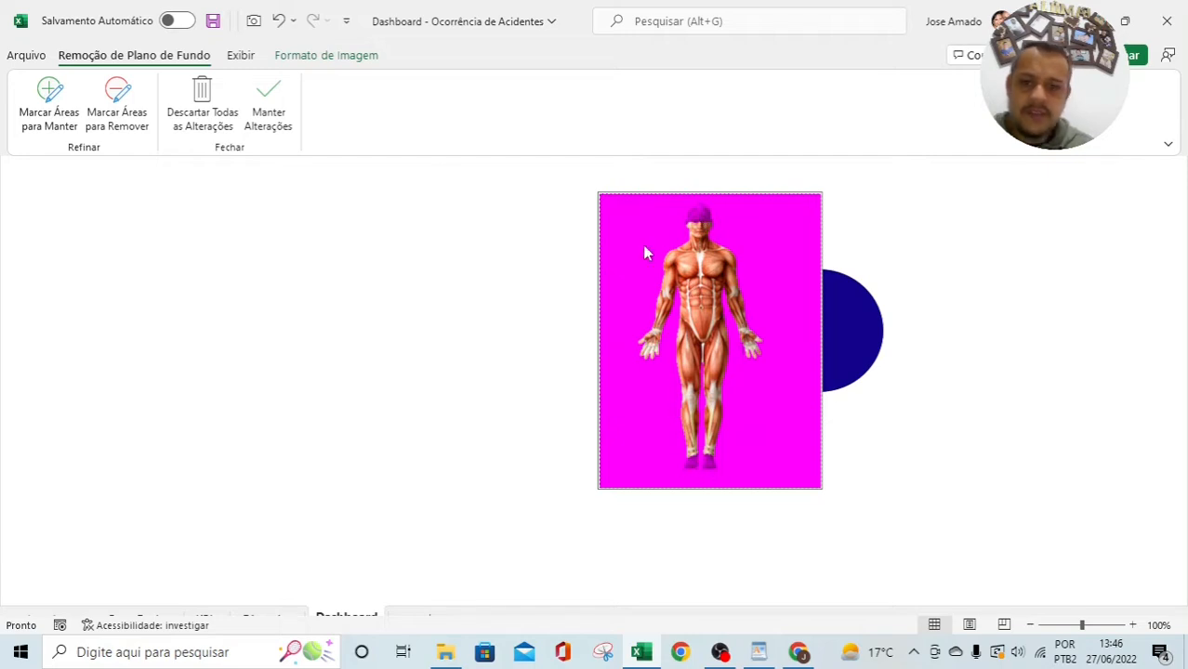
left_click(63, 104)
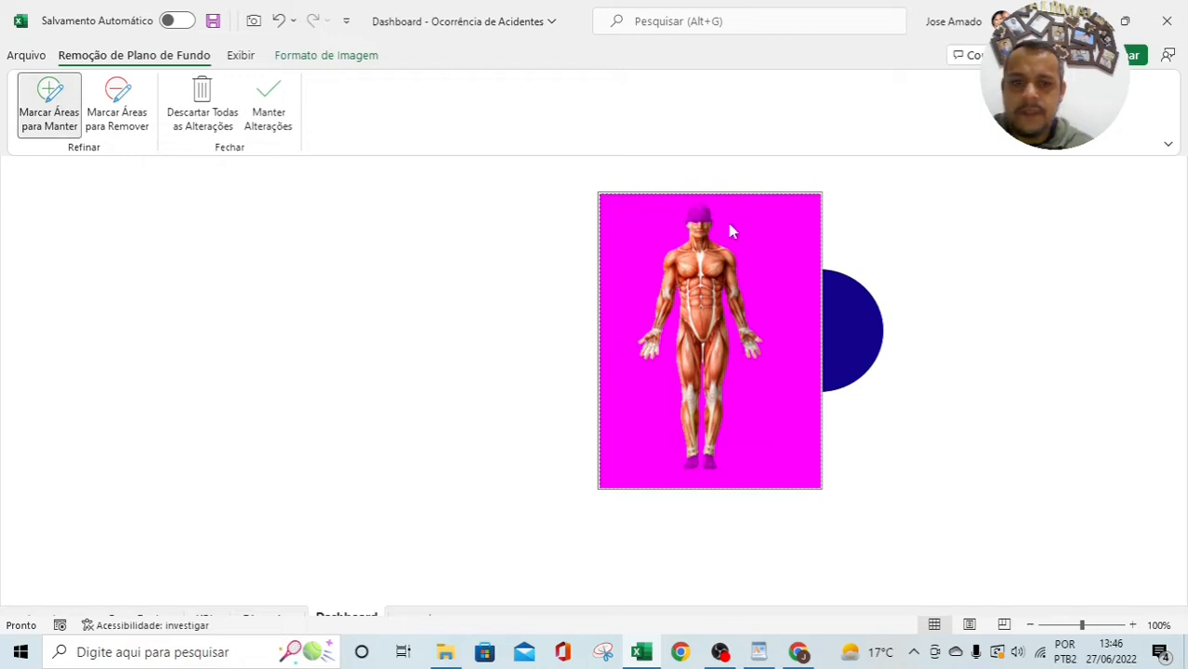
left_click_drag(695, 210, 699, 215)
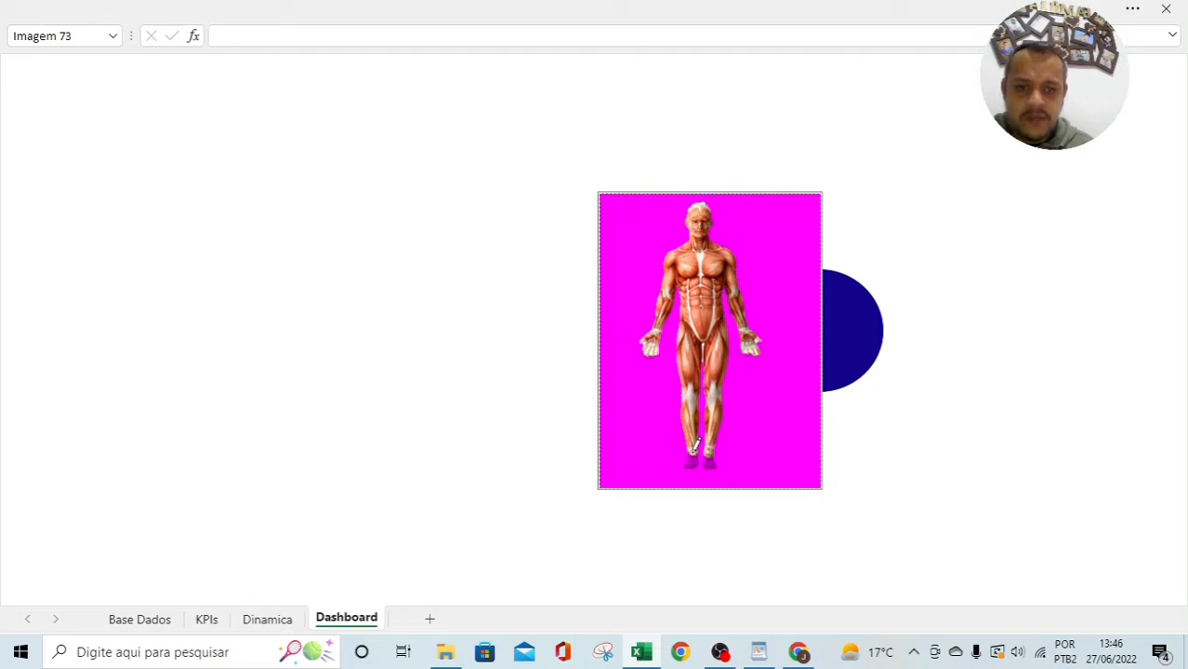
left_click_drag(697, 457, 707, 449)
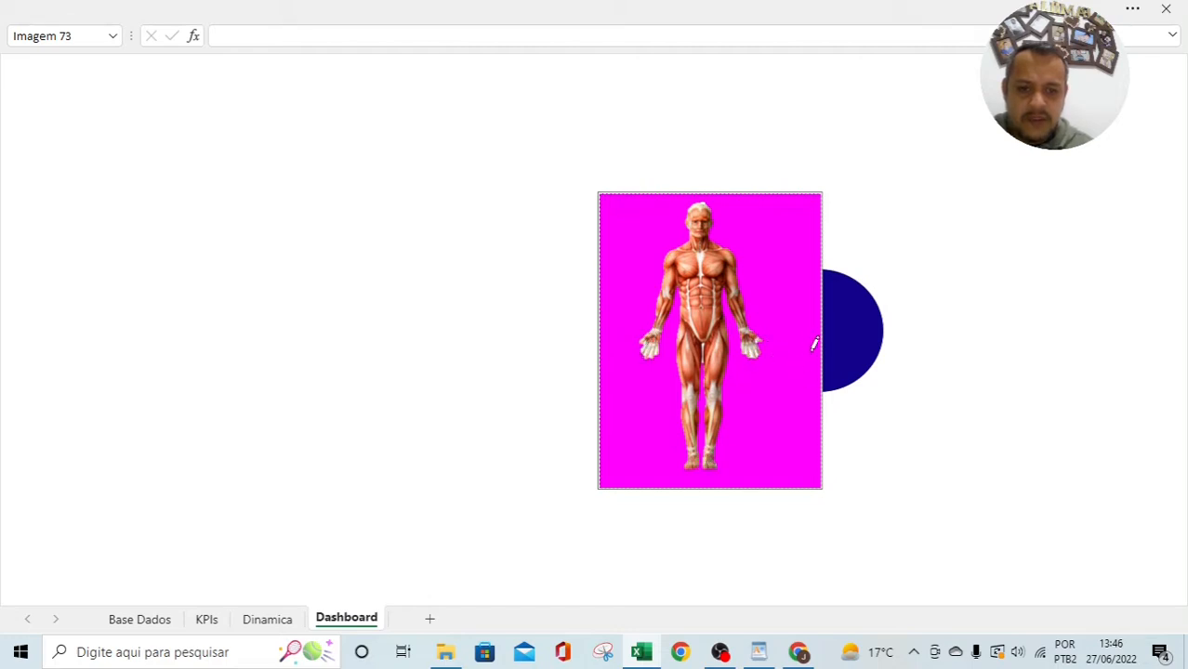
left_click(912, 205)
left_click_drag(726, 308, 526, 283)
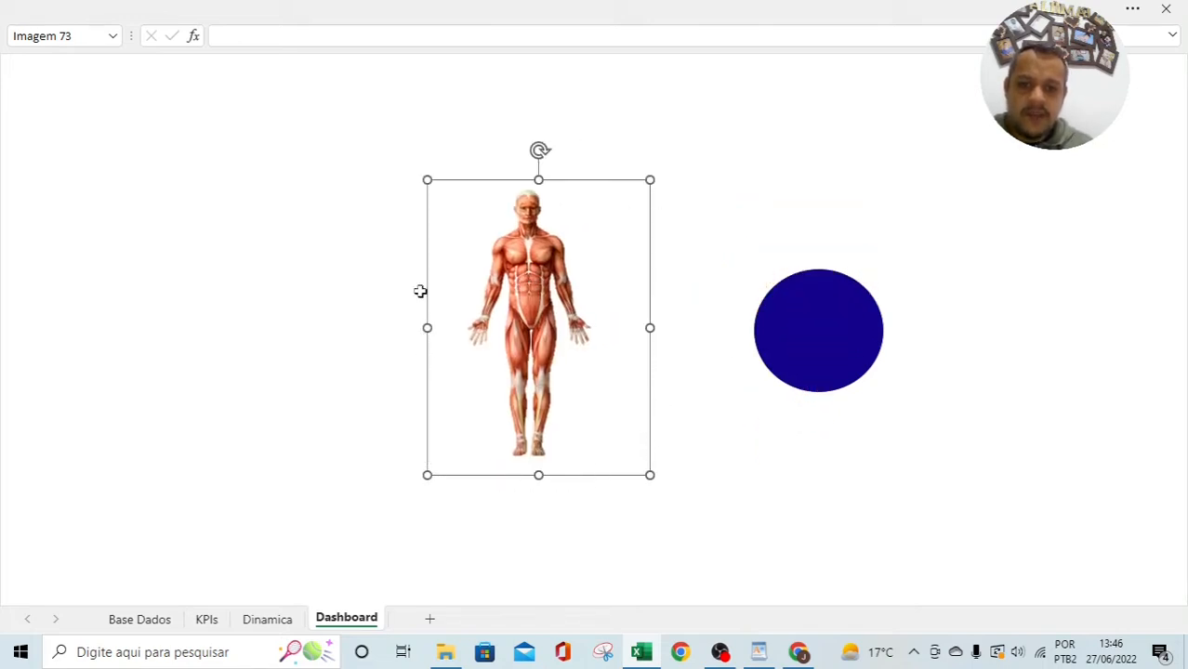
Step: Crop the anatomy figure's left, right and bottom edges close to the body
left_click(828, 8)
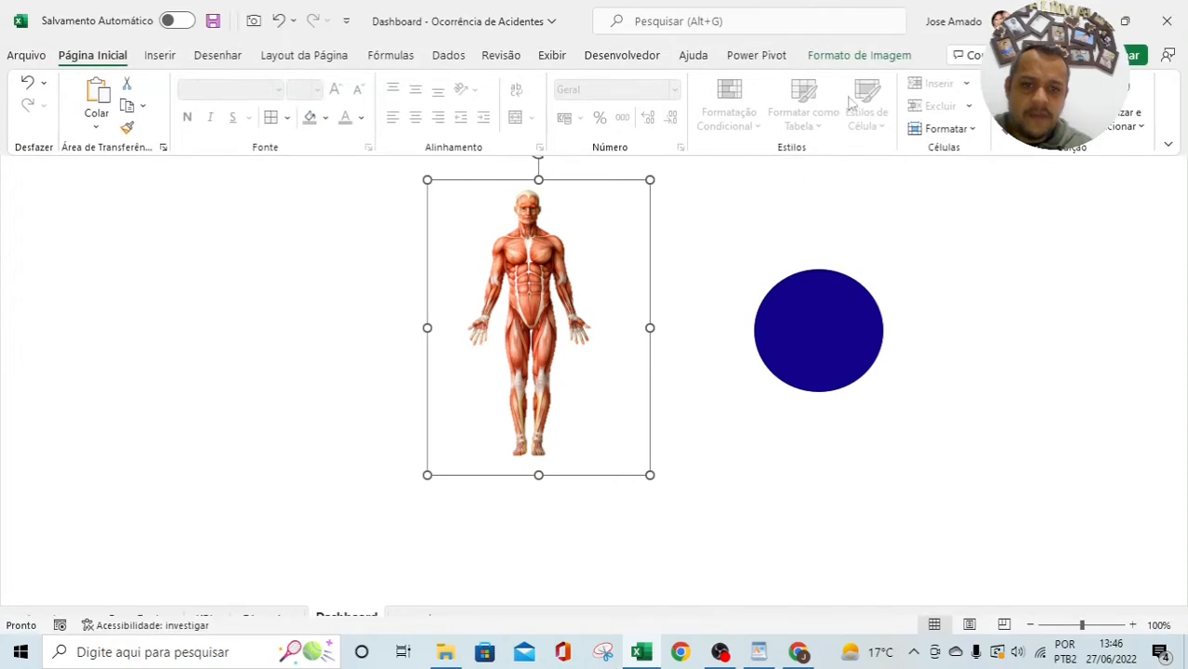
left_click(859, 55)
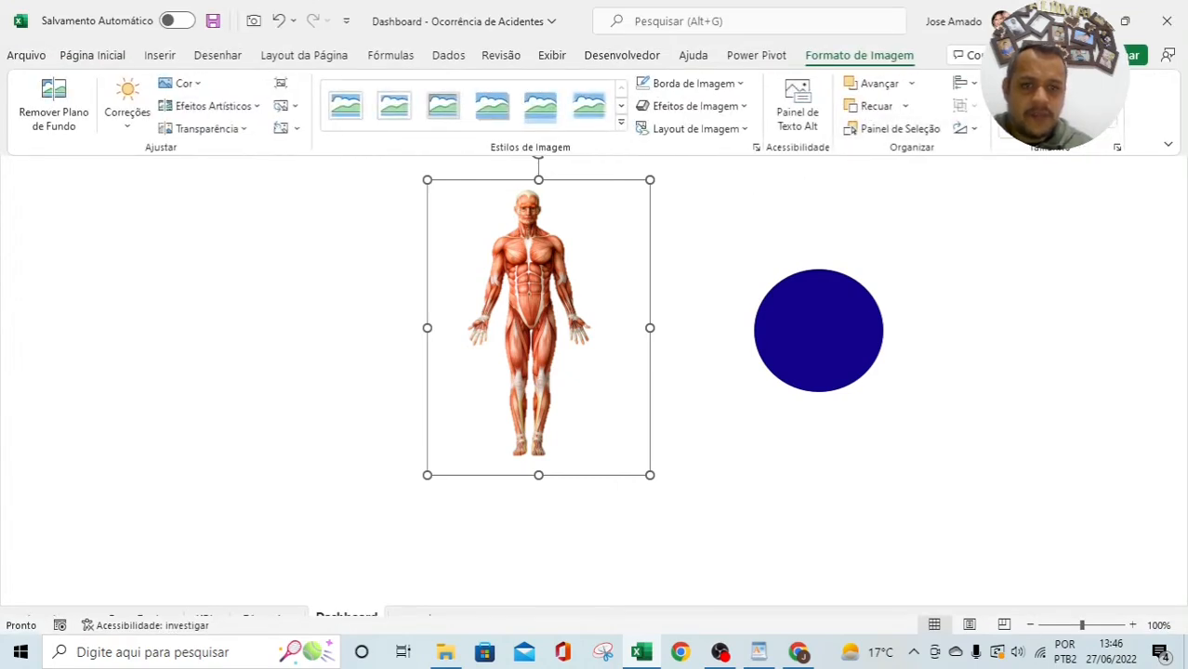
left_click(1017, 93)
left_click_drag(646, 328, 592, 325)
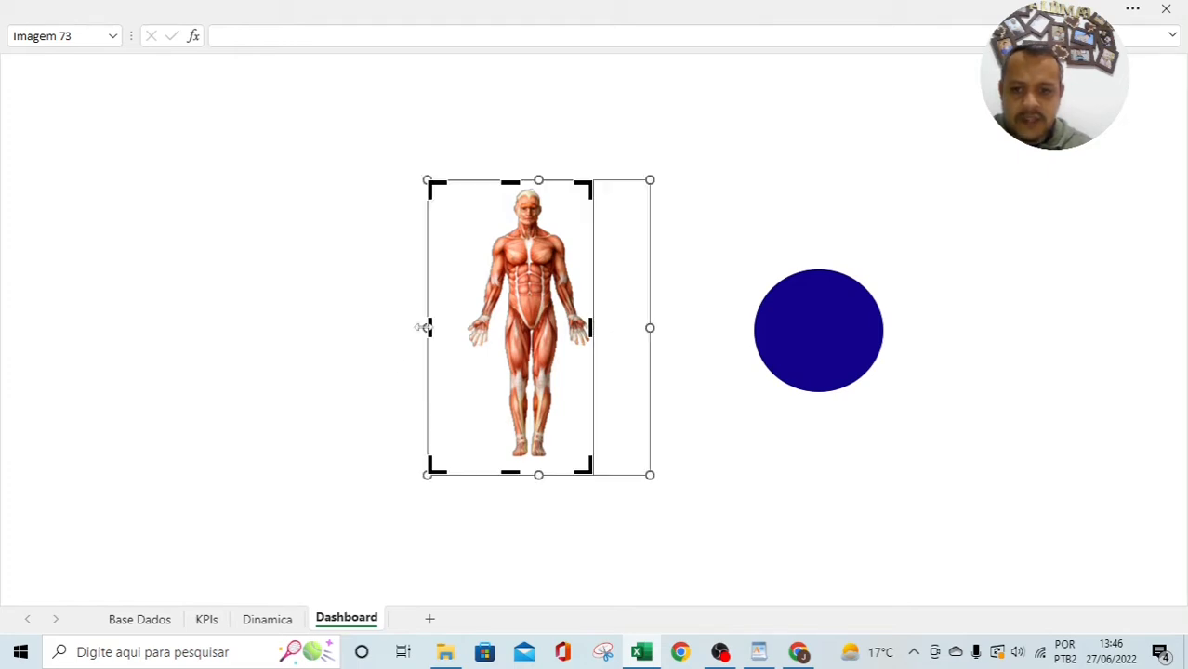
left_click_drag(427, 327, 466, 325)
left_click_drag(526, 473, 522, 459)
left_click(678, 486)
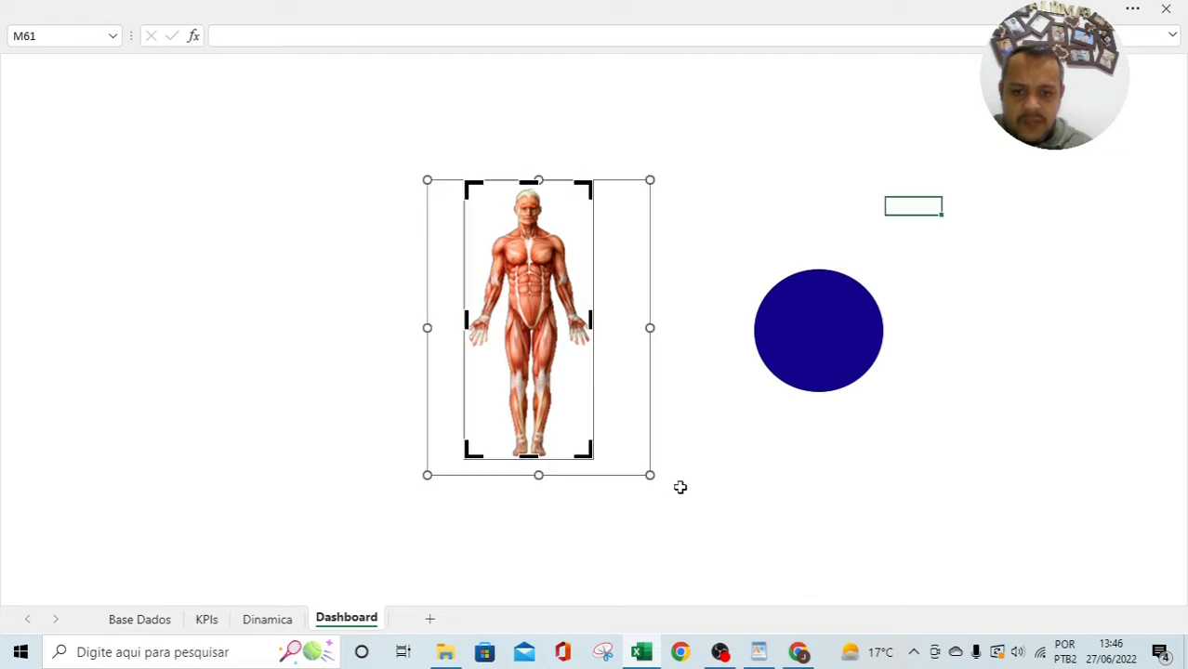
Step: Delete the blue circle and nudge the cropped figure slightly right
left_click_drag(571, 417, 814, 394)
left_click(599, 433)
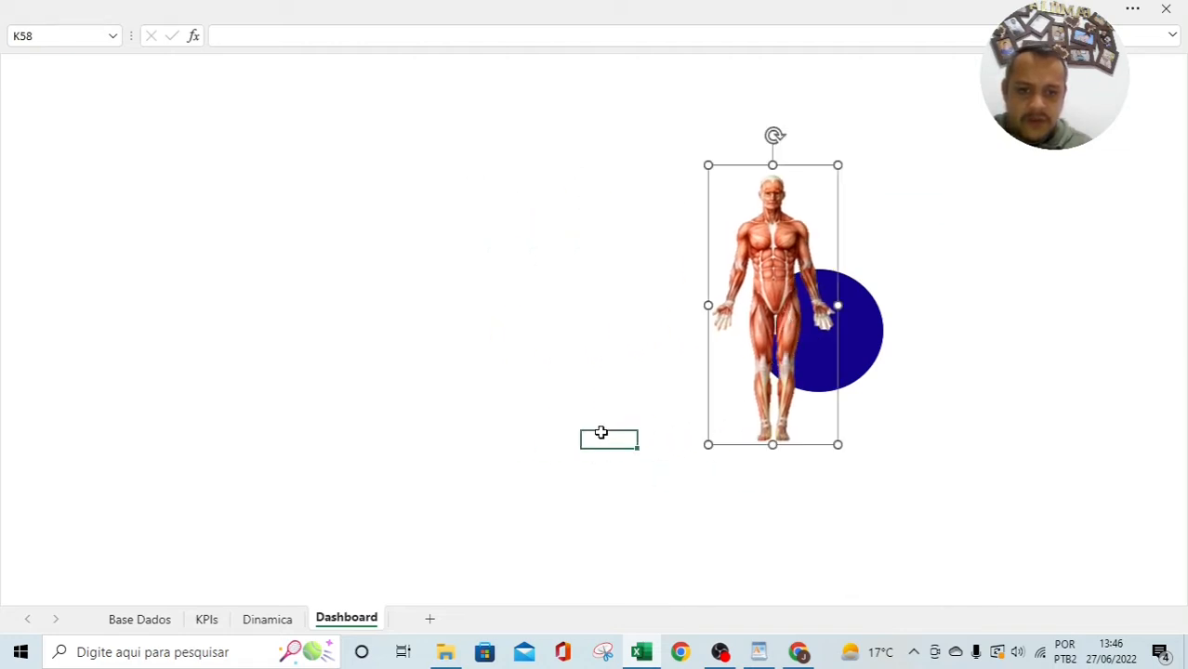
left_click(758, 293)
key("ctrl+z")
left_click(797, 337)
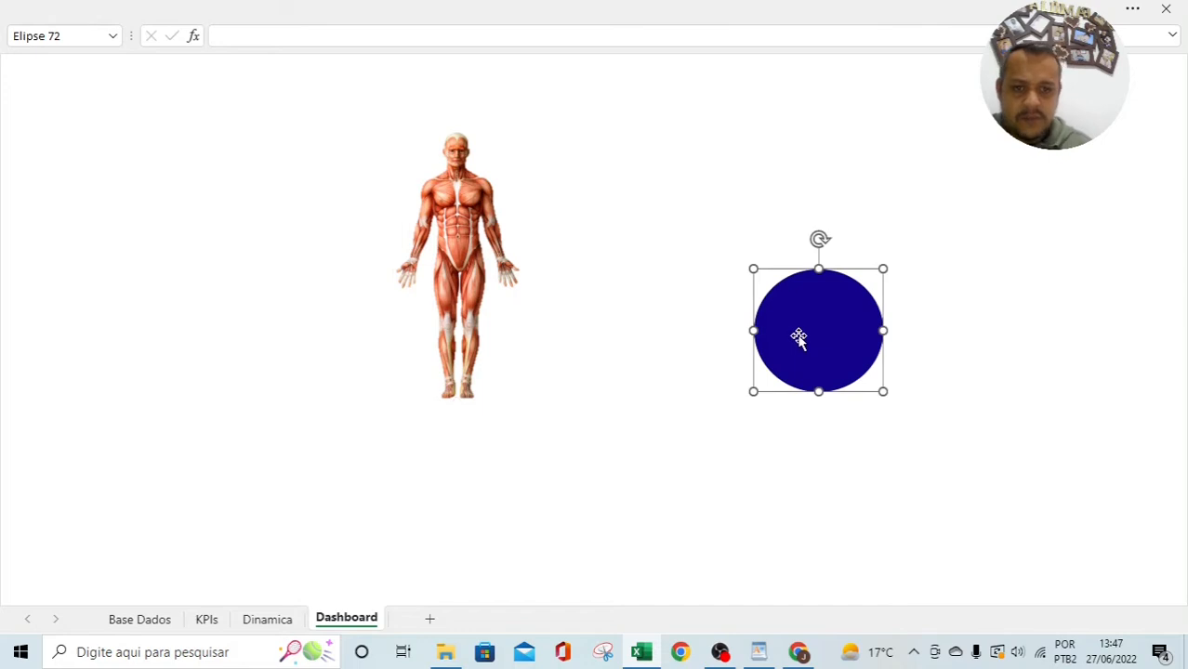
key("Delete")
left_click_drag(461, 224, 514, 221)
left_click(638, 181)
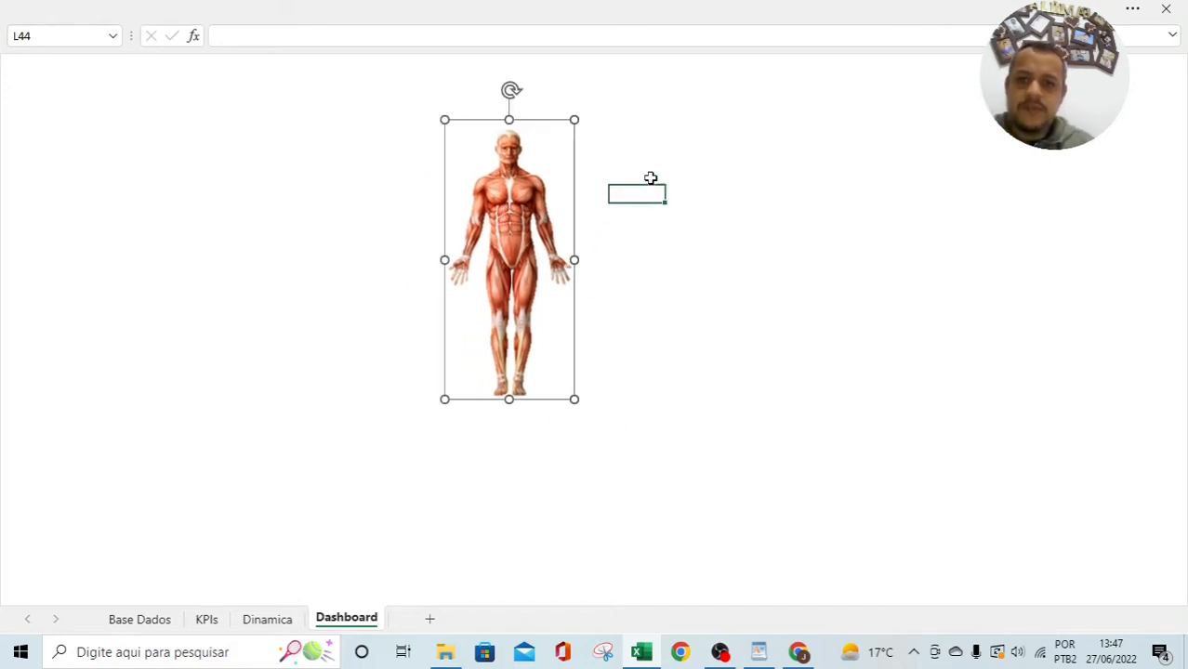
left_click(207, 619)
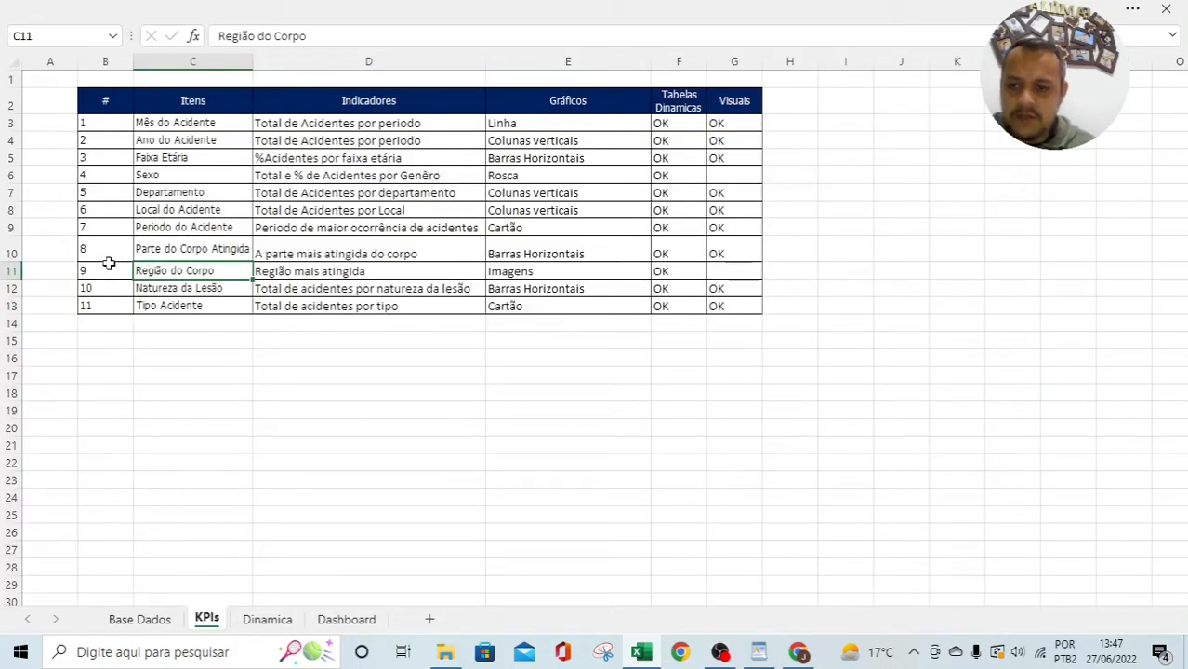
left_click(267, 618)
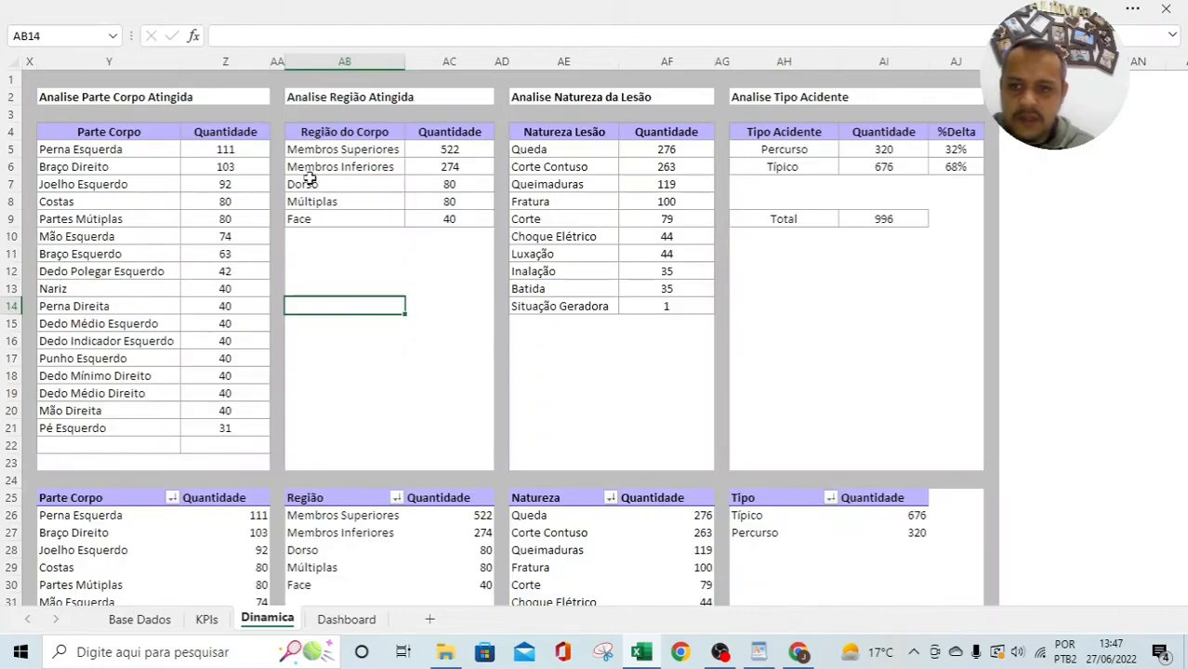
left_click(328, 149)
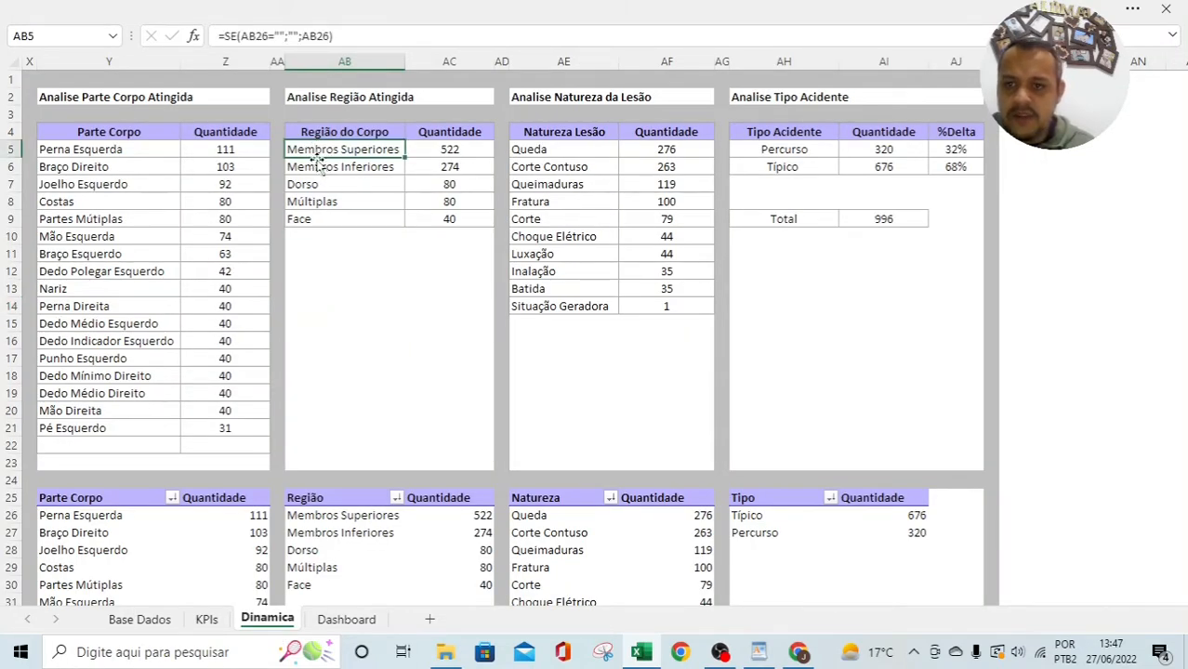
left_click(316, 167)
left_click(308, 185)
left_click(313, 200)
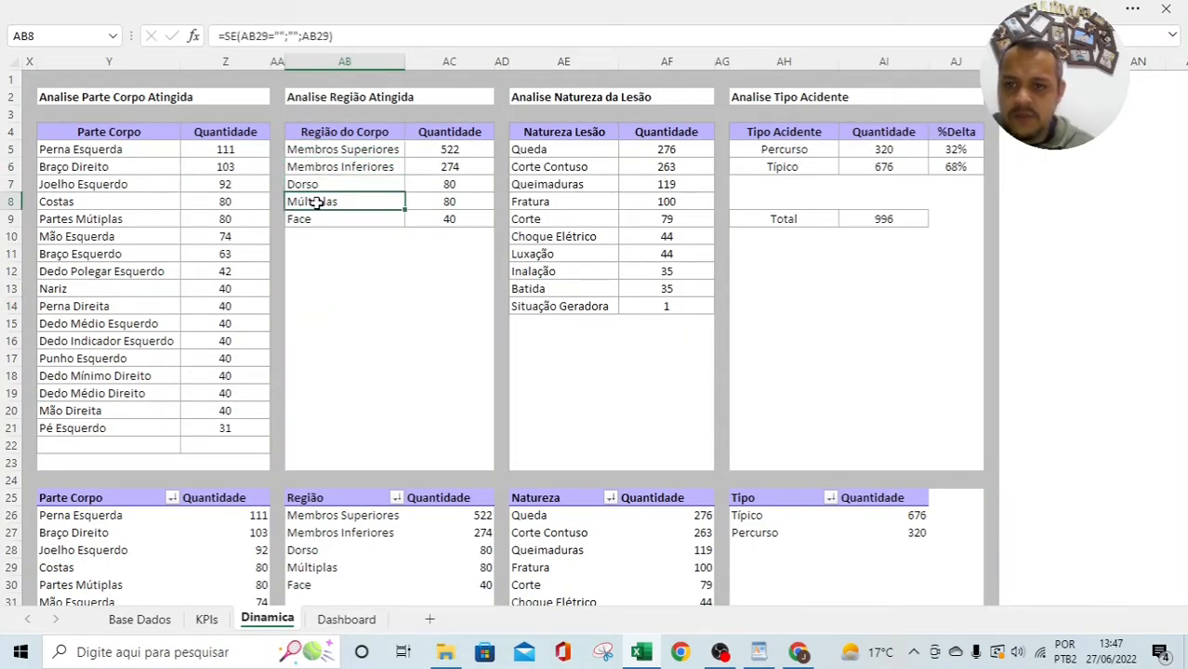
left_click(312, 218)
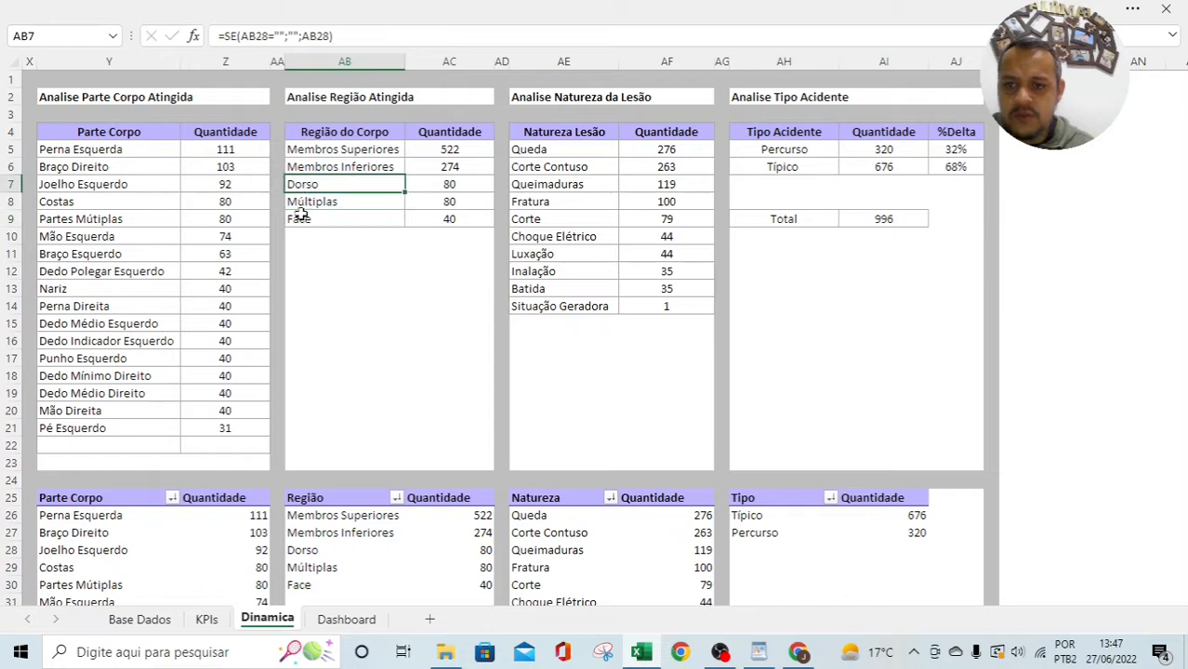
left_click(347, 620)
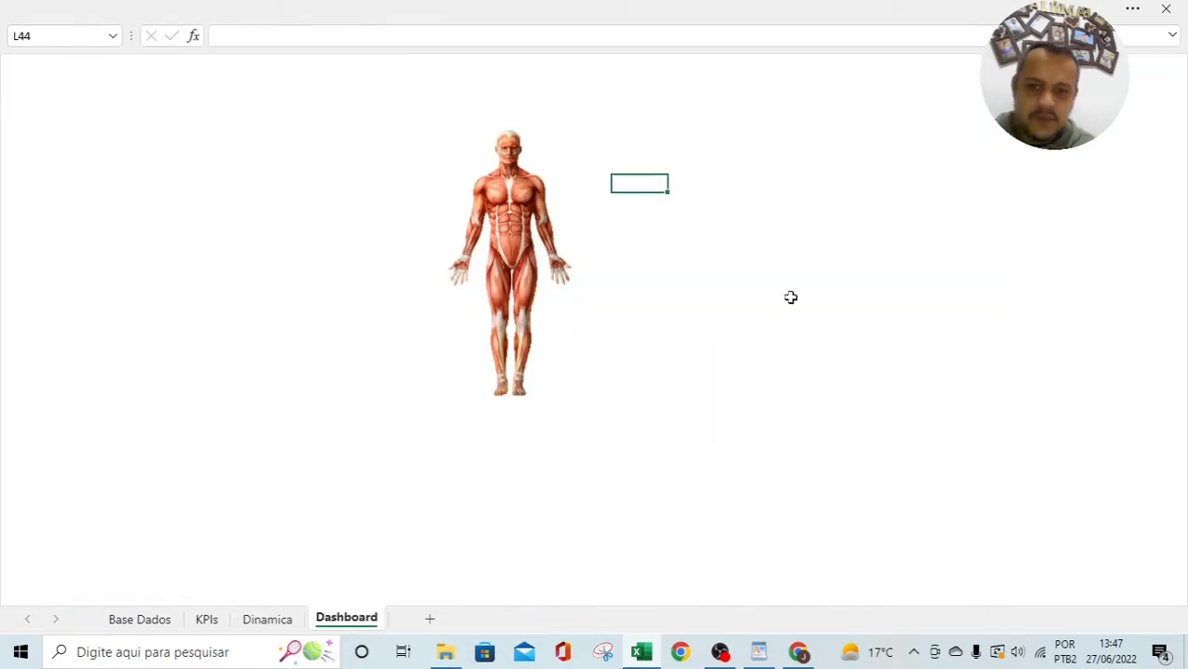
Step: Duplicate the Tarde card's 204 value box with Ctrl+D
left_click(1122, 271)
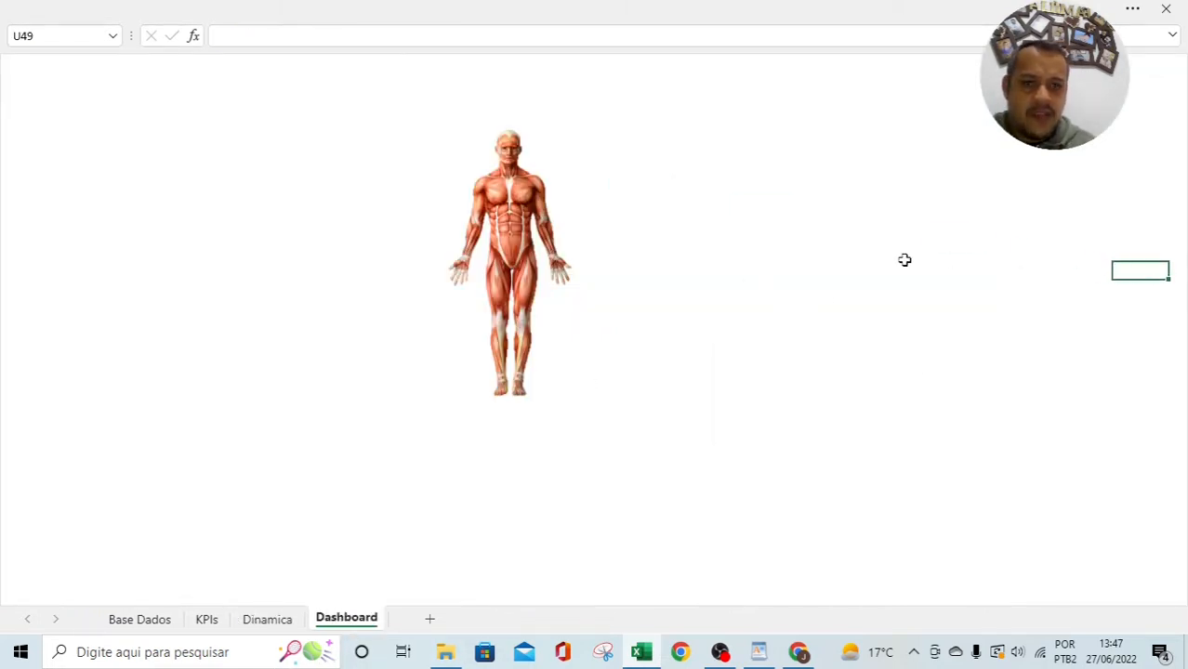
scroll(904, 261, "up", 3)
left_click_drag(505, 474, 474, 443)
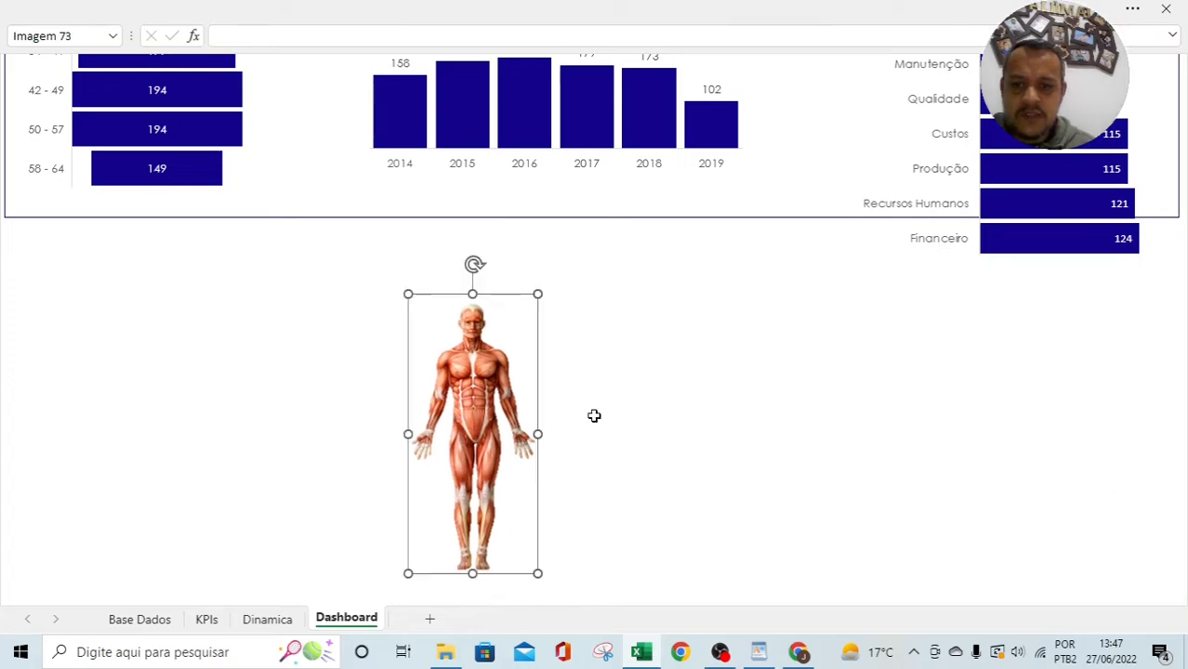
scroll(594, 413, "up", 8)
left_click(204, 151)
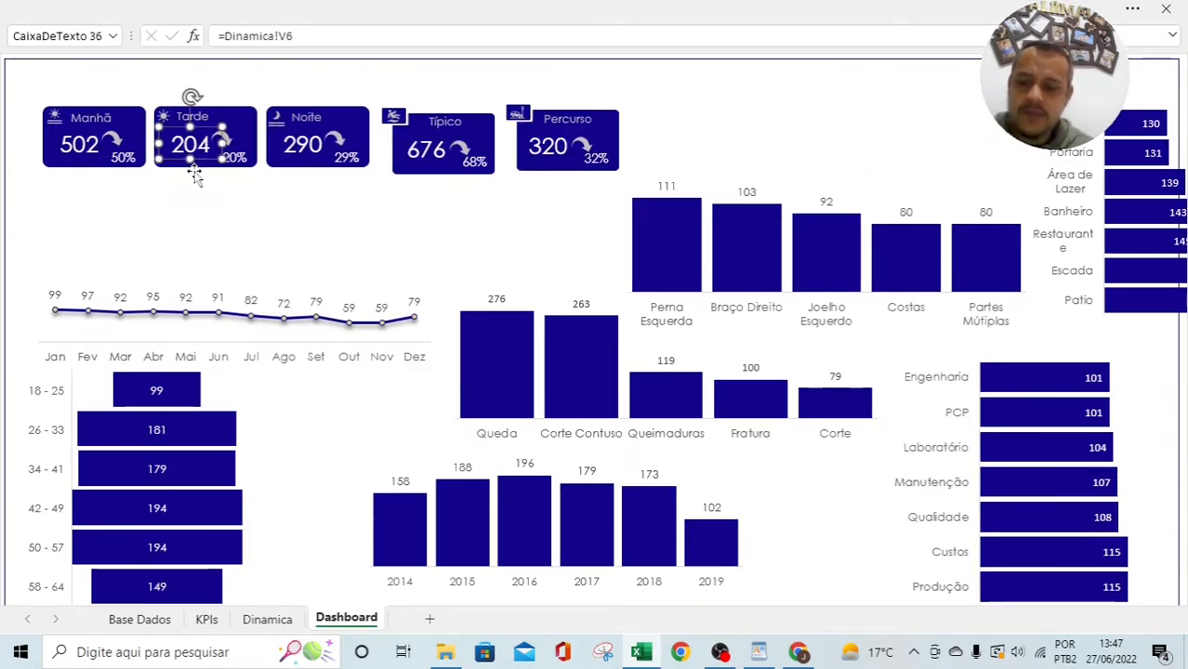
left_click(115, 126)
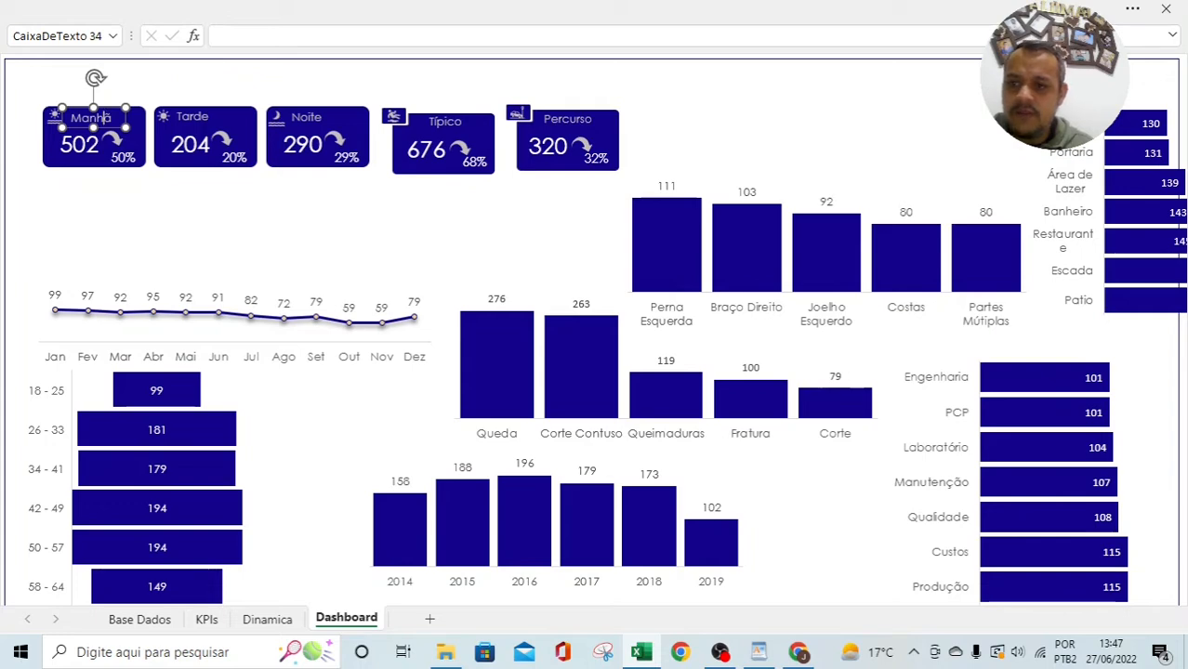
left_click(192, 150)
key("ctrl+d")
left_click_drag(212, 174, 245, 228)
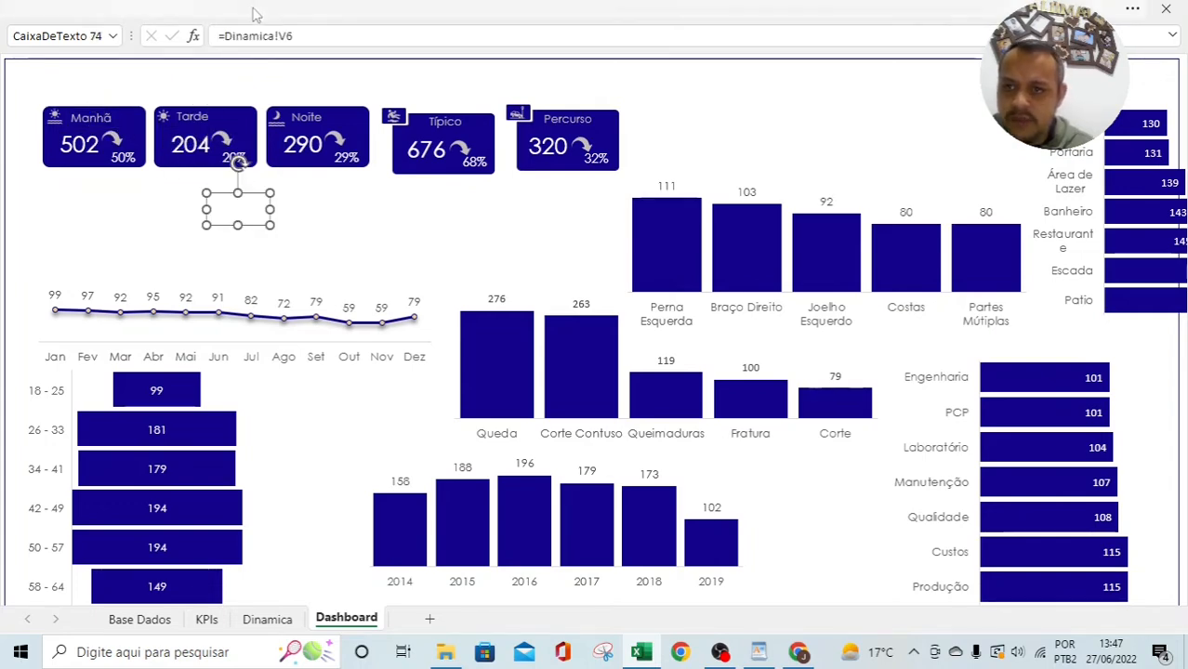
Step: Give the copied 204 box Automatic dark font colour and move it beside the body figure
left_click(252, 10)
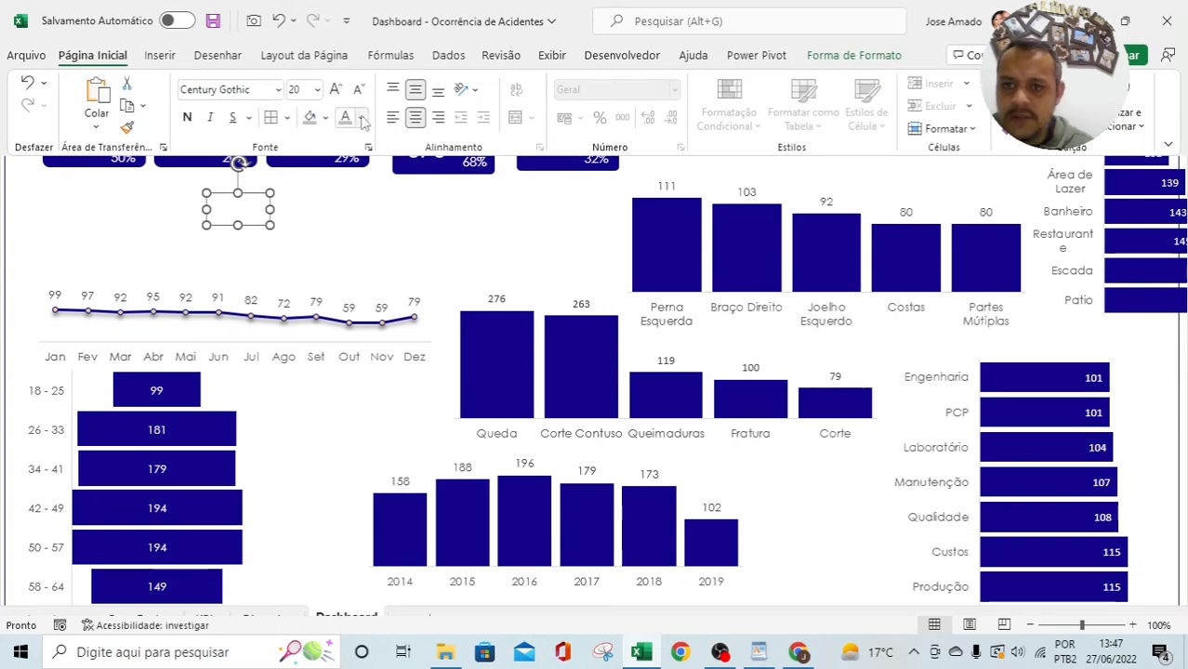
left_click(361, 117)
left_click(366, 143)
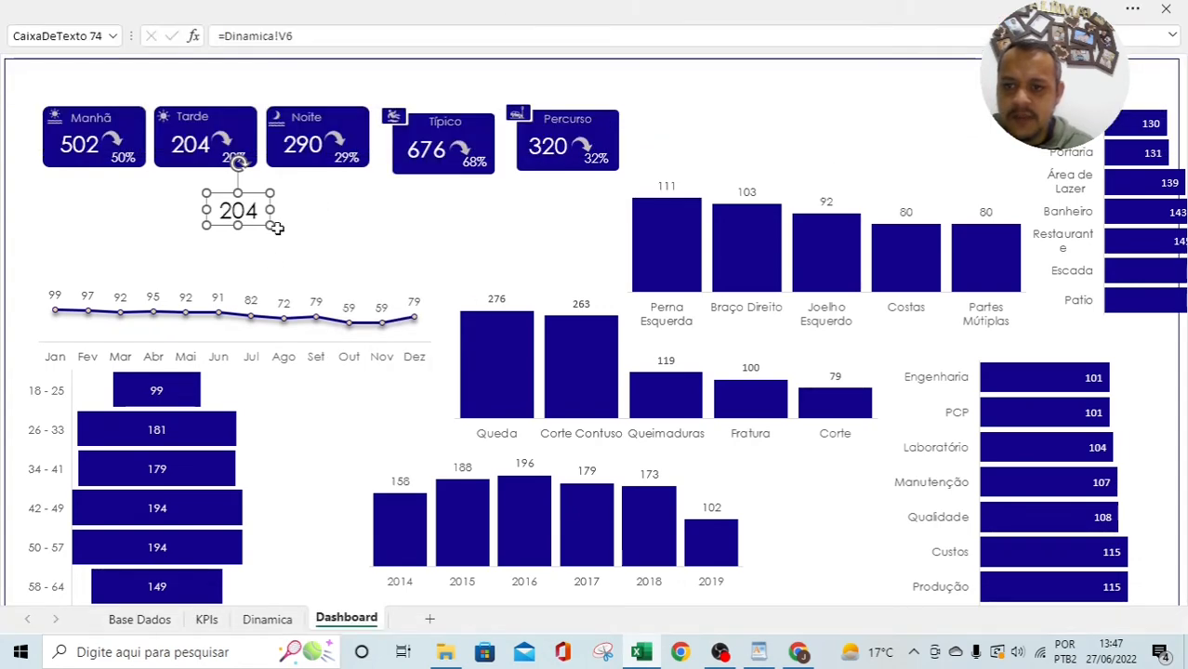
left_click_drag(258, 234, 412, 490)
scroll(289, 479, "down", 5)
scroll(639, 441, "down", 4)
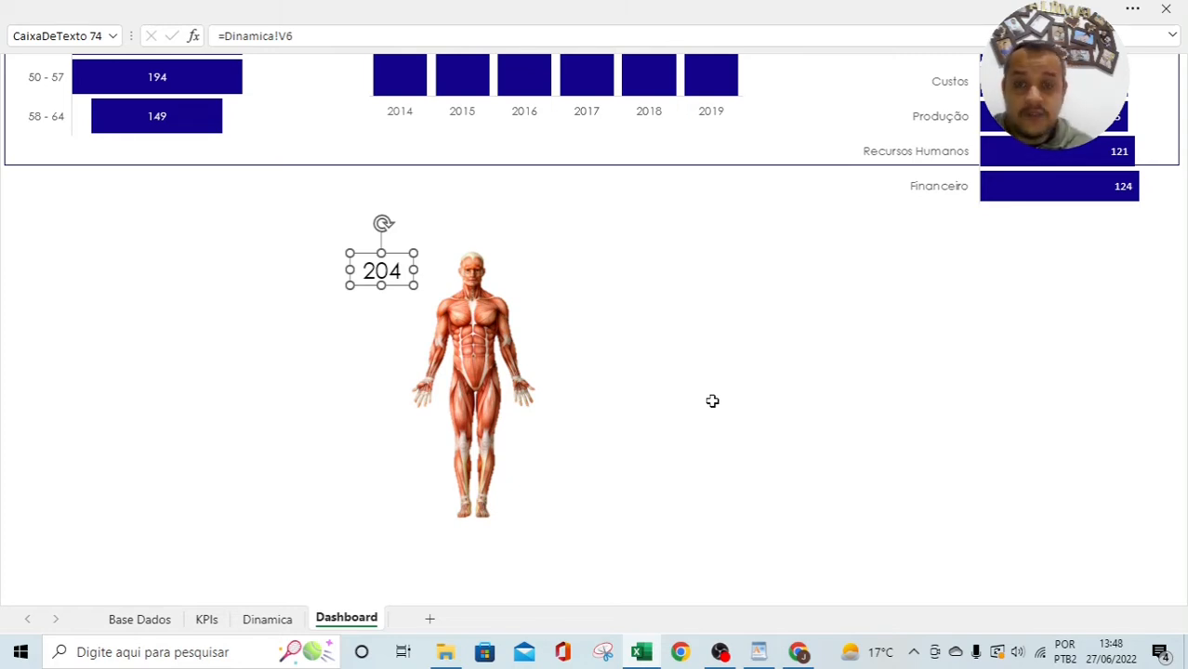
Step: Replace the copy's 204 text with 'Membros Superiores' and widen the box leftward
left_click(703, 351)
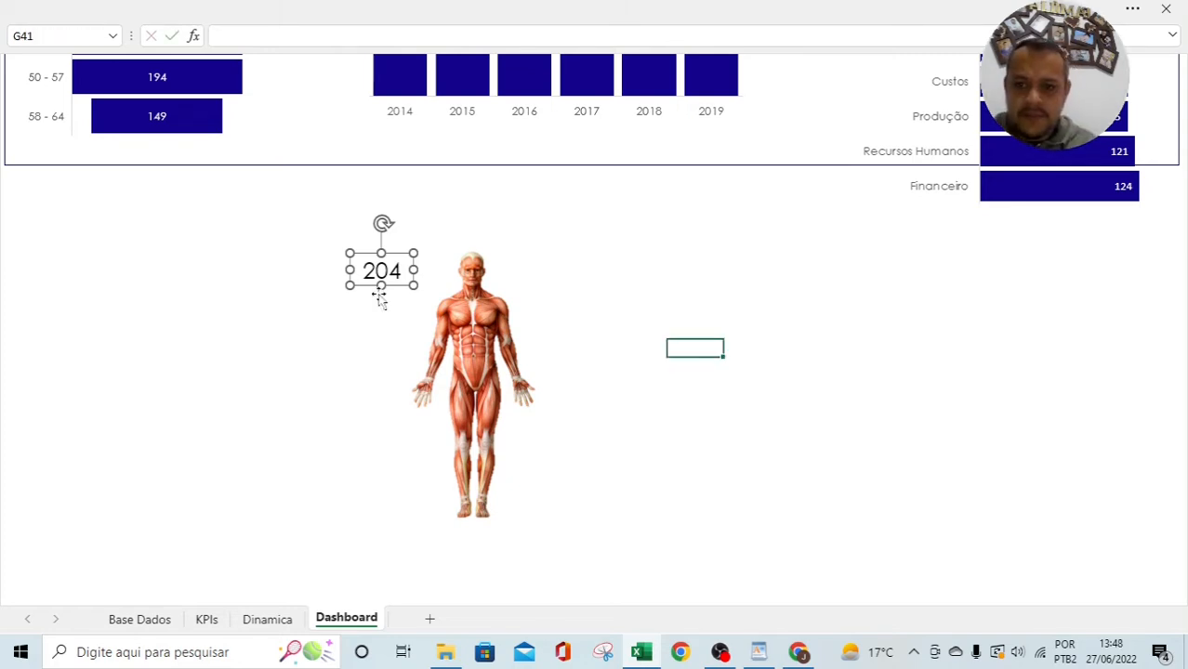
left_click_drag(359, 270, 408, 272)
type("Me")
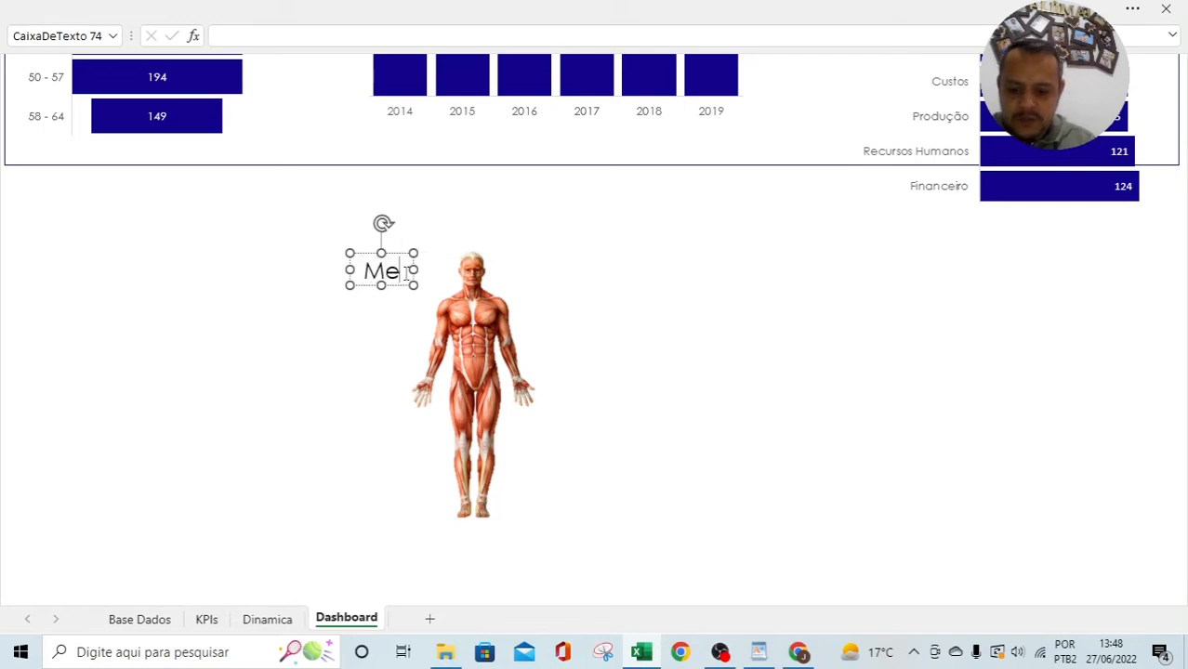
type("mbros Superiores")
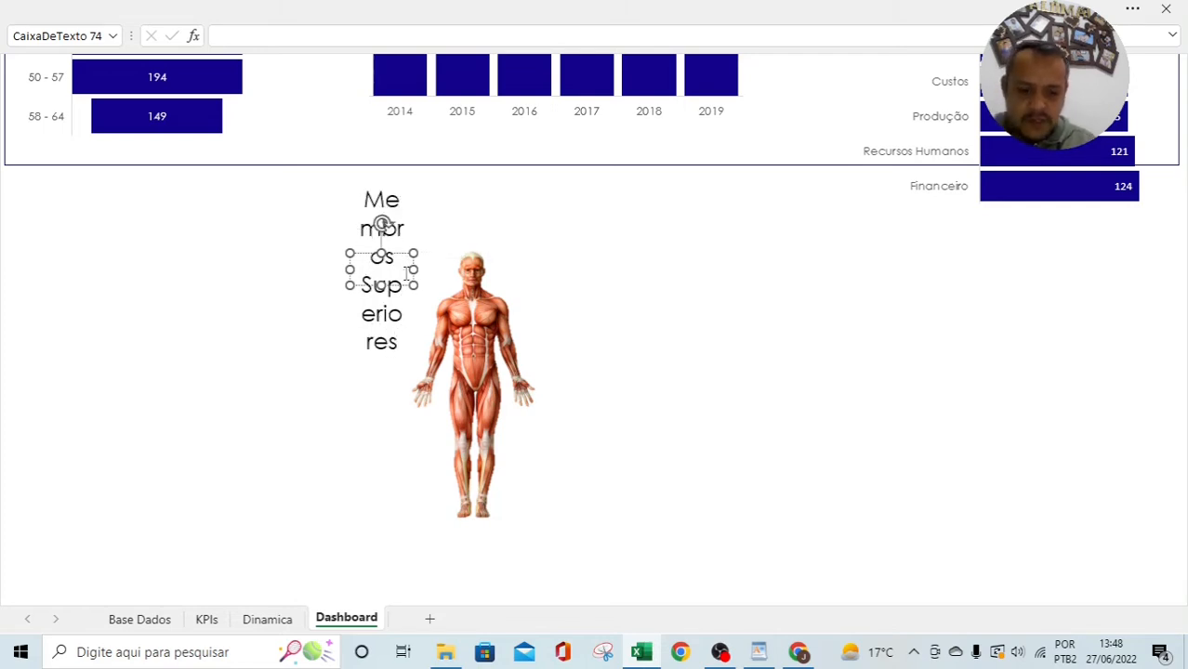
left_click_drag(349, 269, 310, 271)
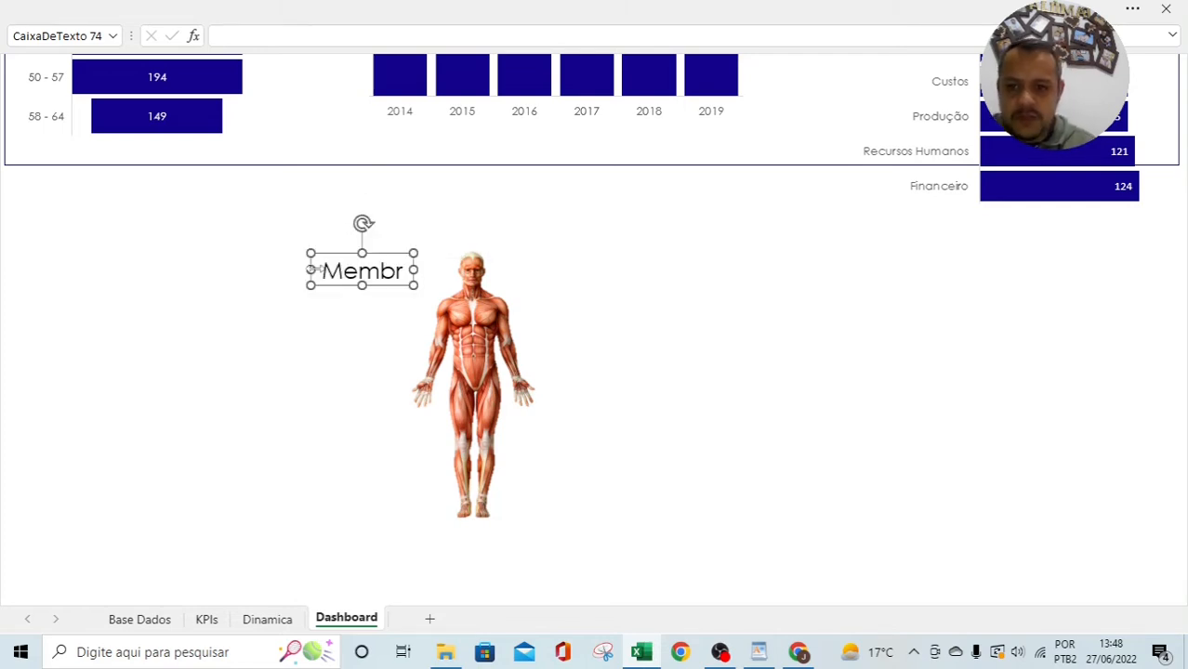
Step: Decrease the label's font size so it fits on one line, and position it beside the figure
left_click(318, 10)
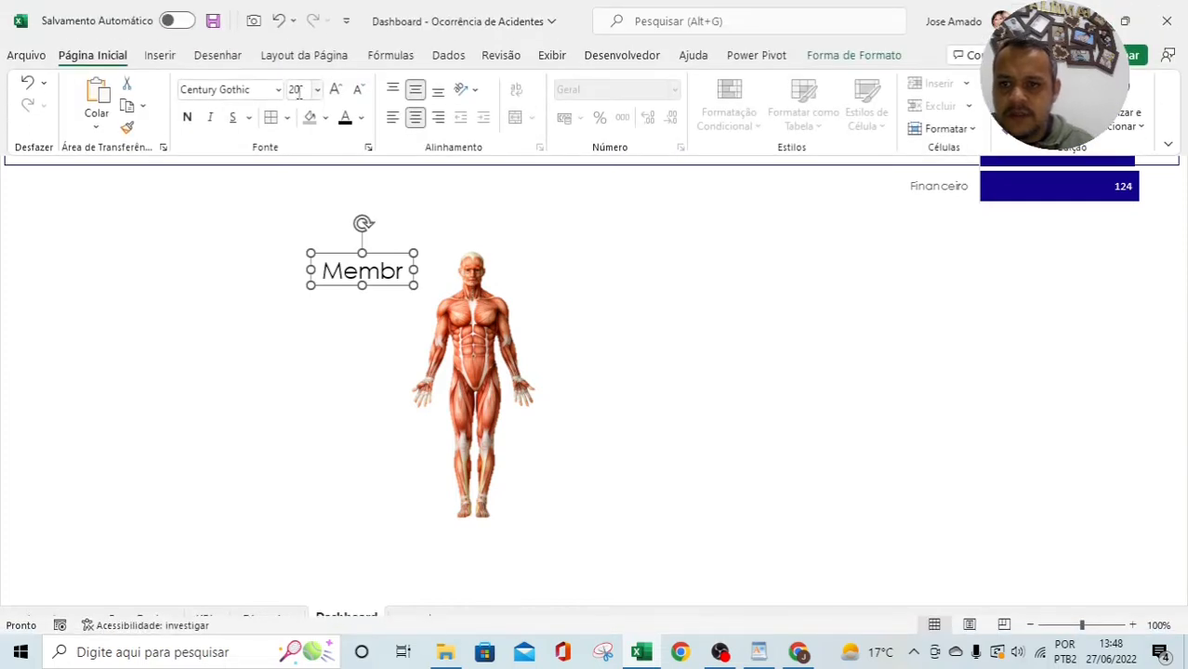
left_click(359, 90)
left_click(359, 91)
left_click(359, 96)
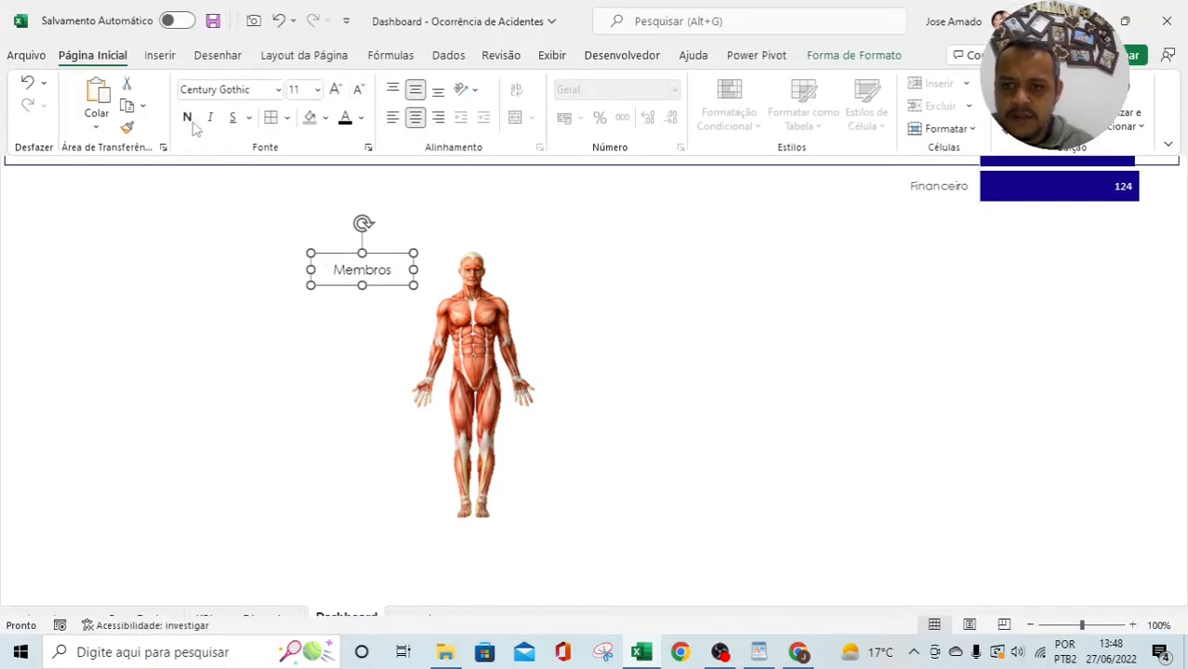
left_click_drag(310, 270, 275, 272)
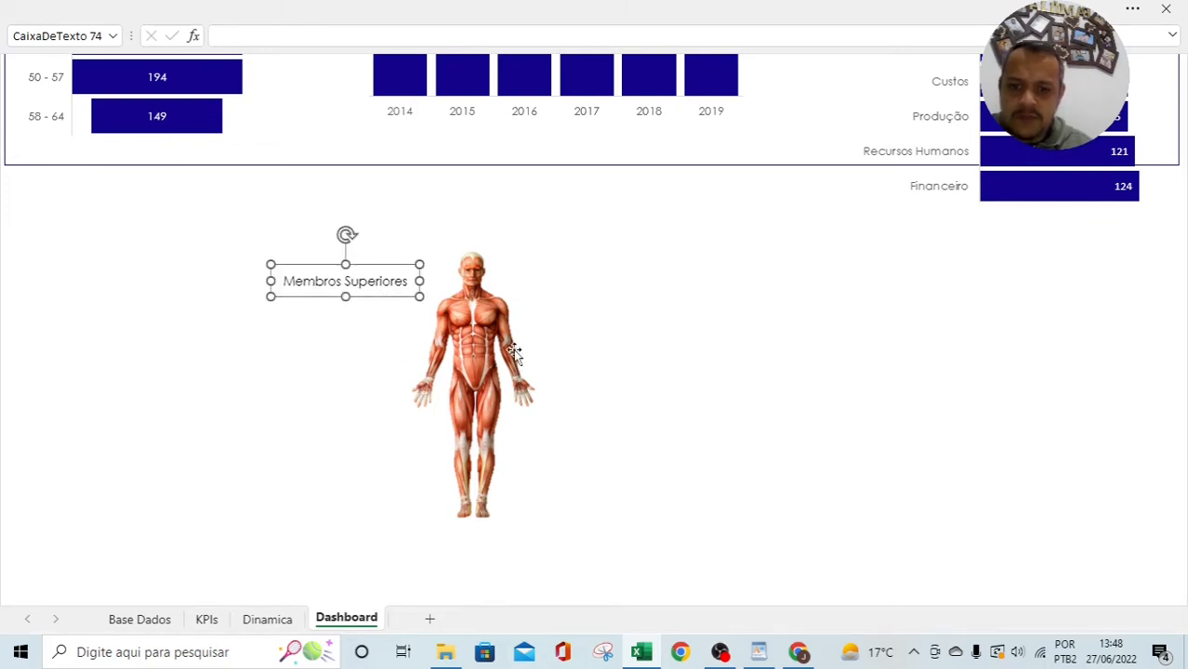
left_click_drag(389, 304, 372, 336)
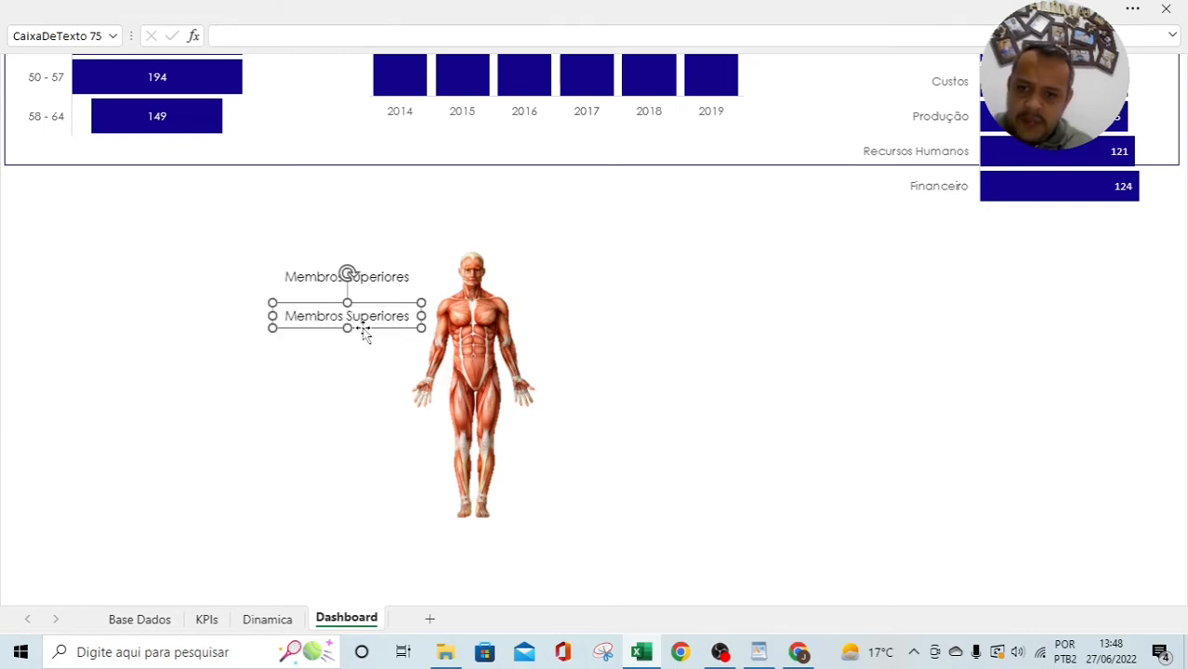
Step: Link the lower box to Dinamica!AC5 so it shows 522, and place it under the label
triple_click(412, 317)
key("Delete")
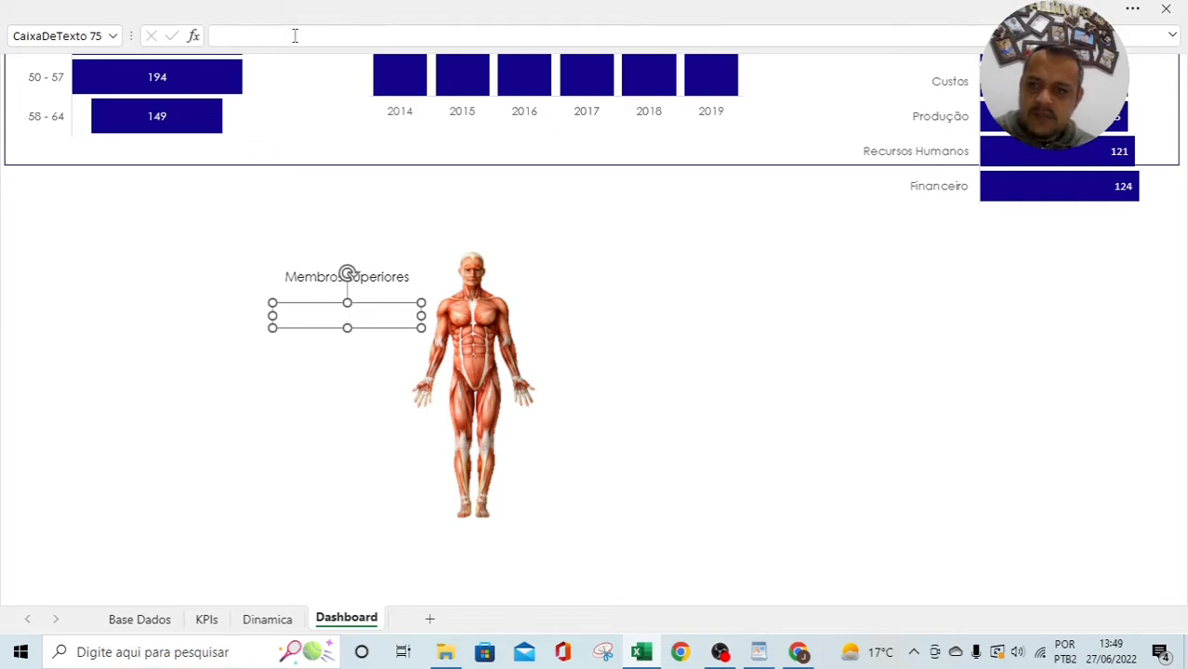
type("=")
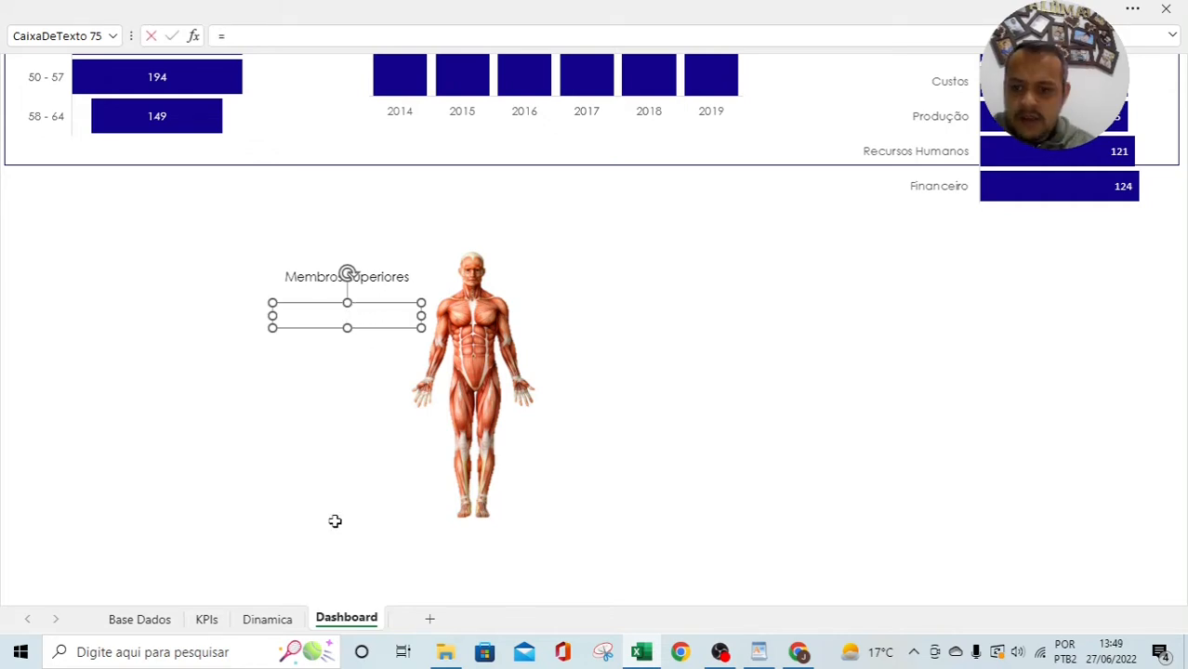
left_click(263, 620)
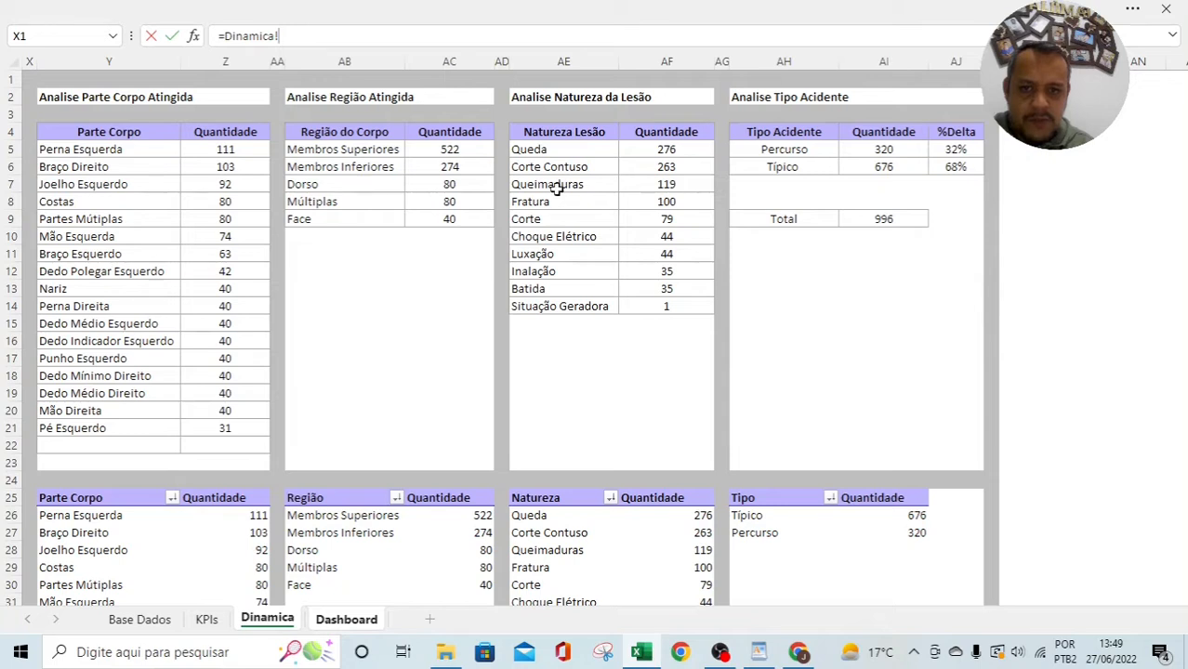
left_click(425, 151)
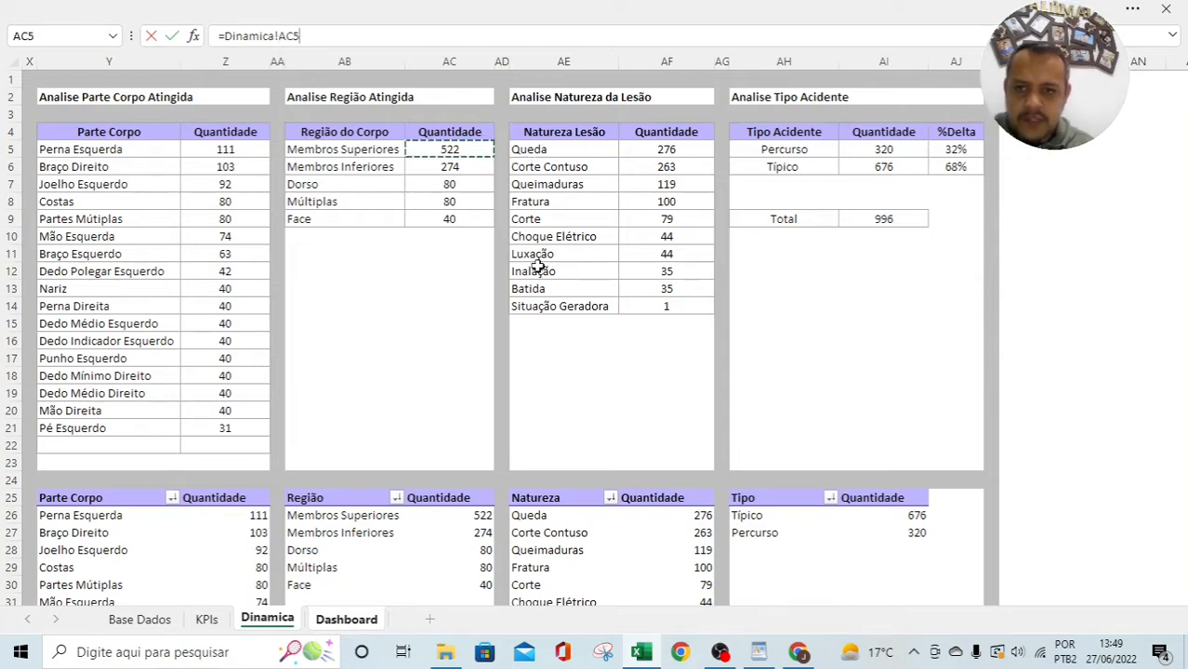
key("Return")
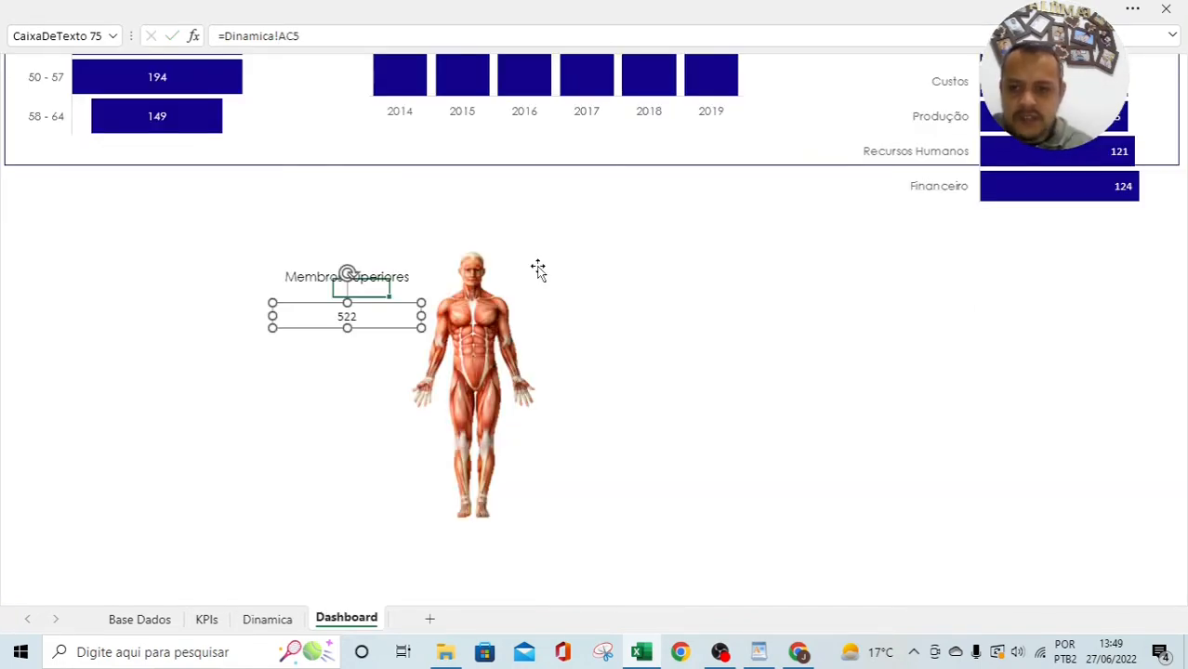
left_click(360, 377)
left_click(378, 335)
left_click_drag(422, 317, 341, 317)
left_click_drag(328, 328, 359, 322)
Step: Format-paint the Manhã card's 502 style onto the 522 box and make its text dark
scroll(308, 373, "up", 10)
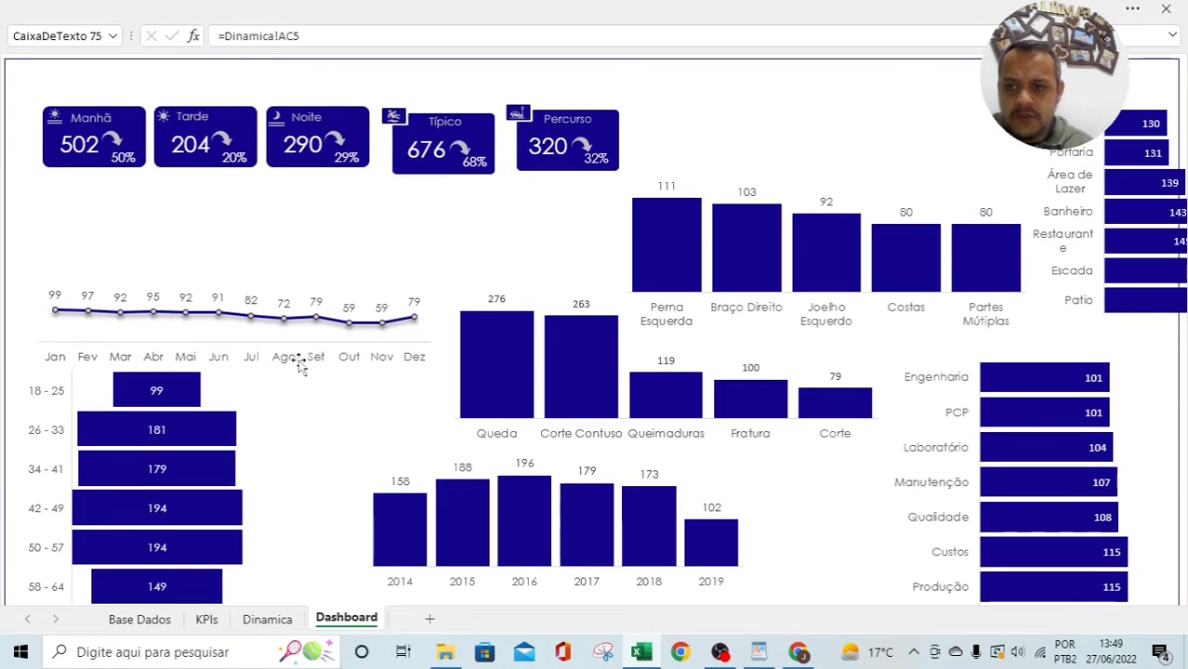
left_click(84, 145)
left_click(178, 5)
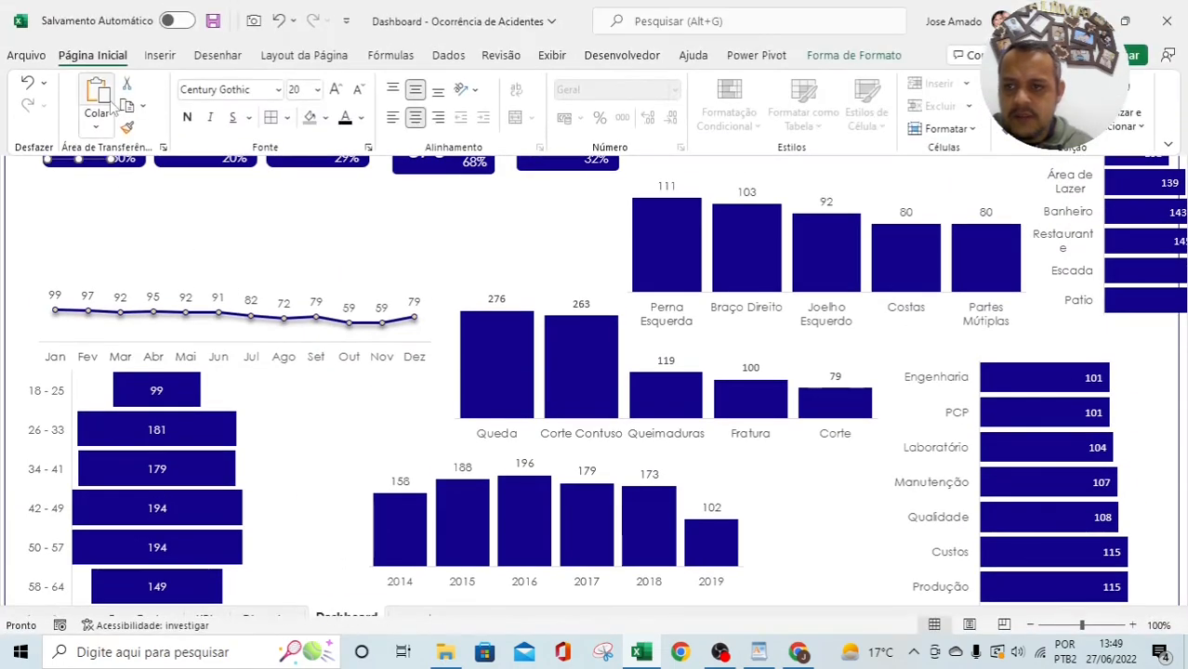
left_click(126, 127)
scroll(381, 423, "down", 5)
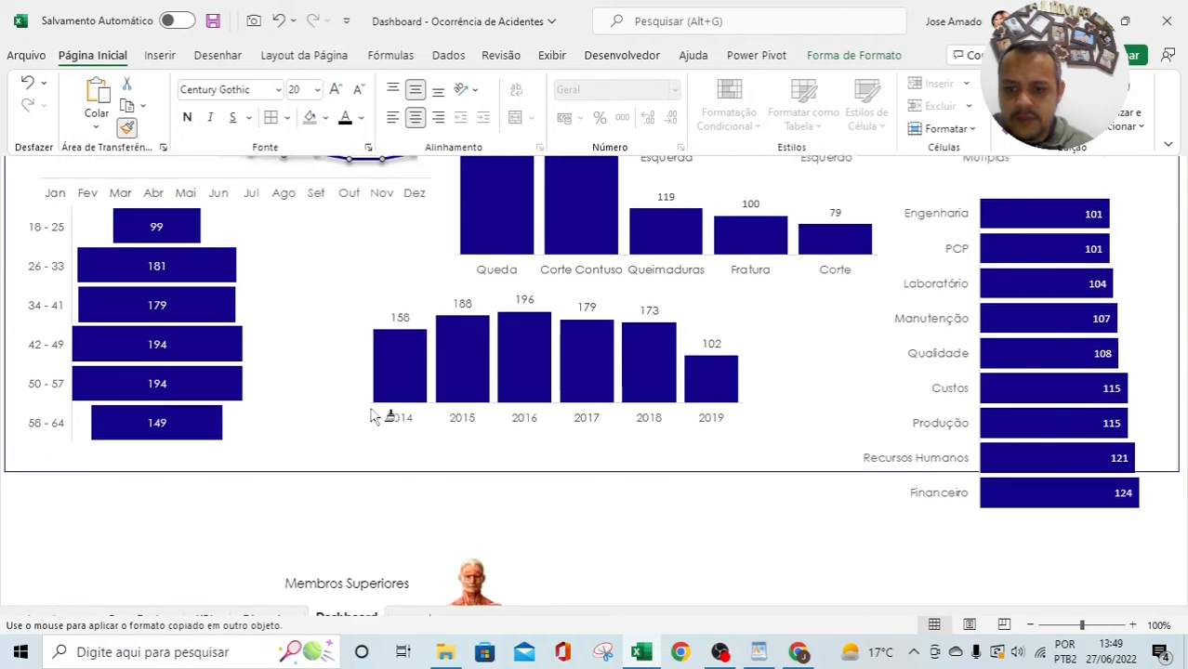
left_click(356, 416)
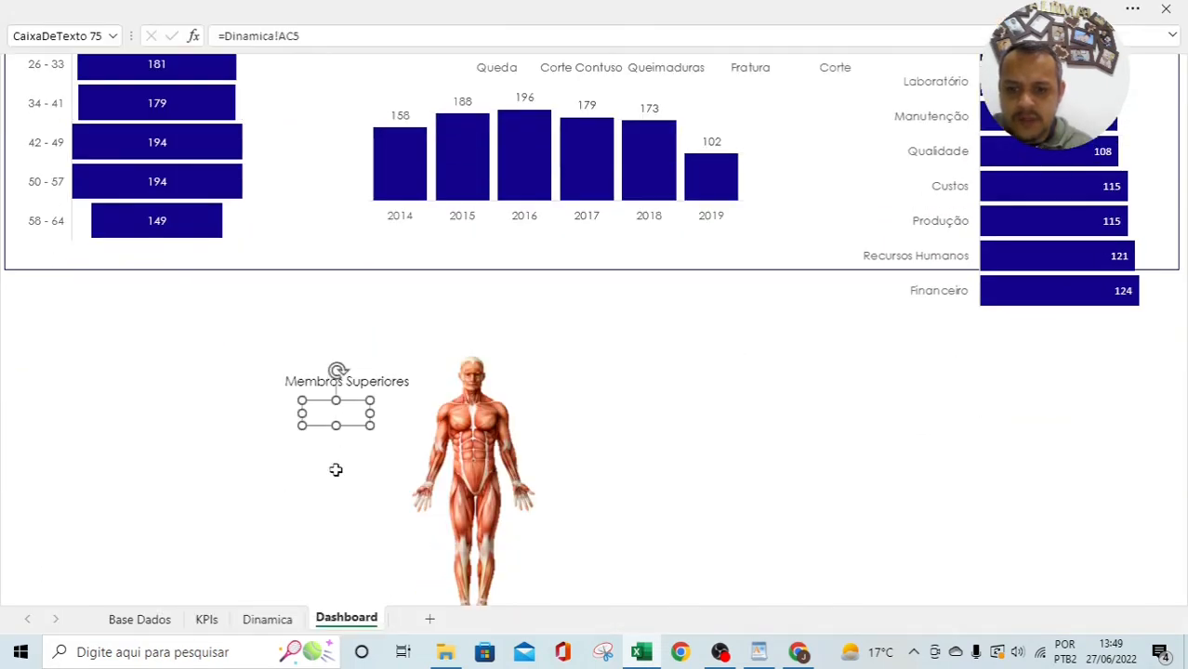
left_click(243, 7)
left_click(344, 119)
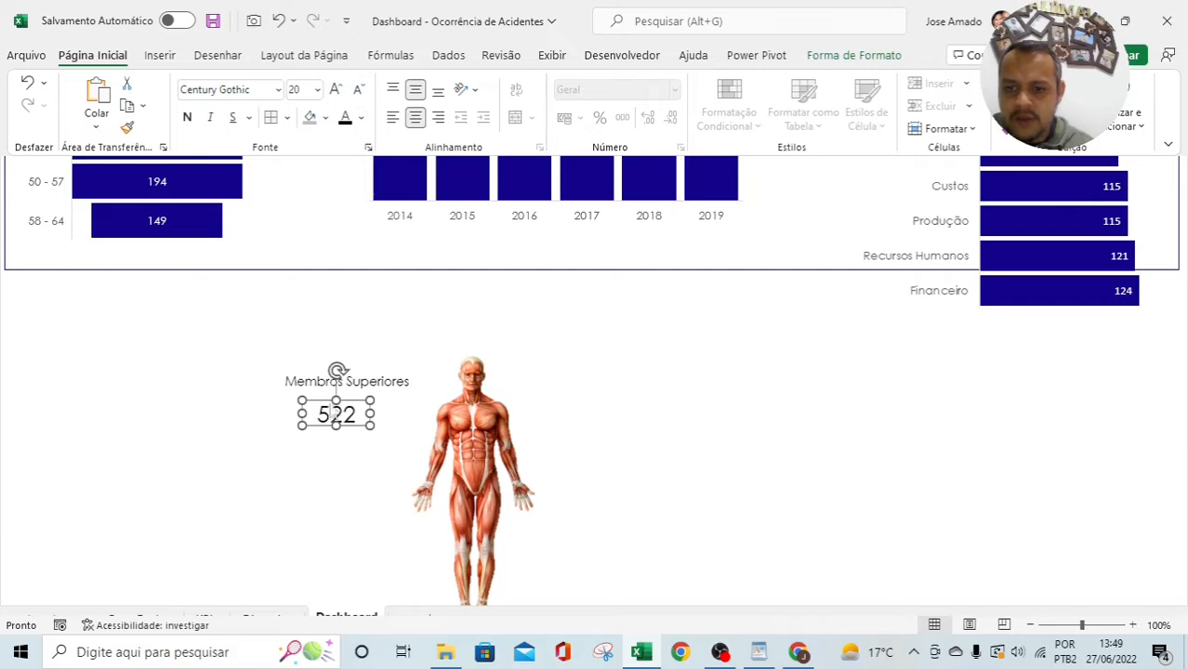
left_click_drag(358, 427, 368, 425)
left_click(849, 463)
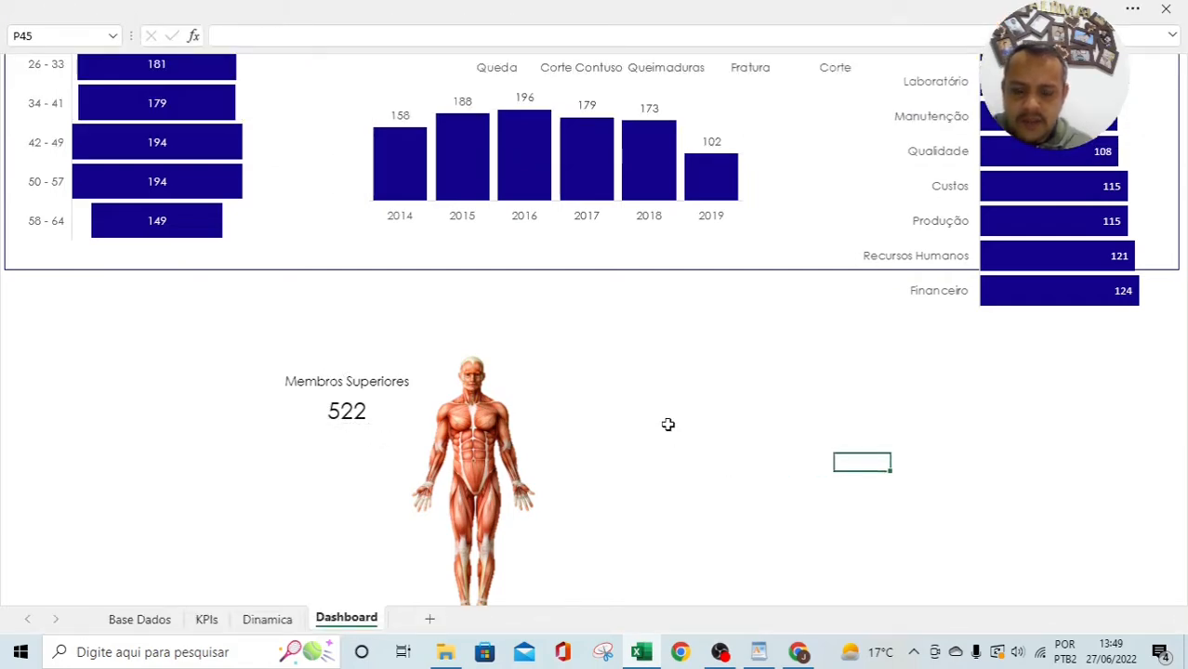
scroll(668, 421, "down", 2)
scroll(363, 276, "up", 2)
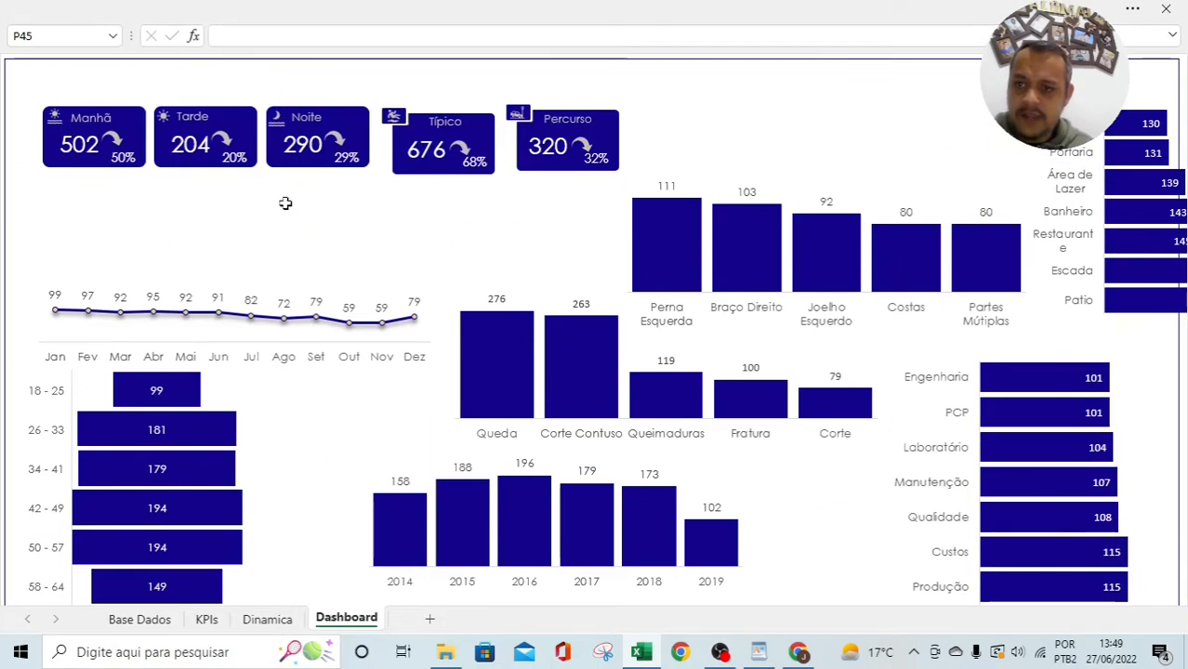
left_click(112, 142)
key("ctrl+c")
key("ctrl+v")
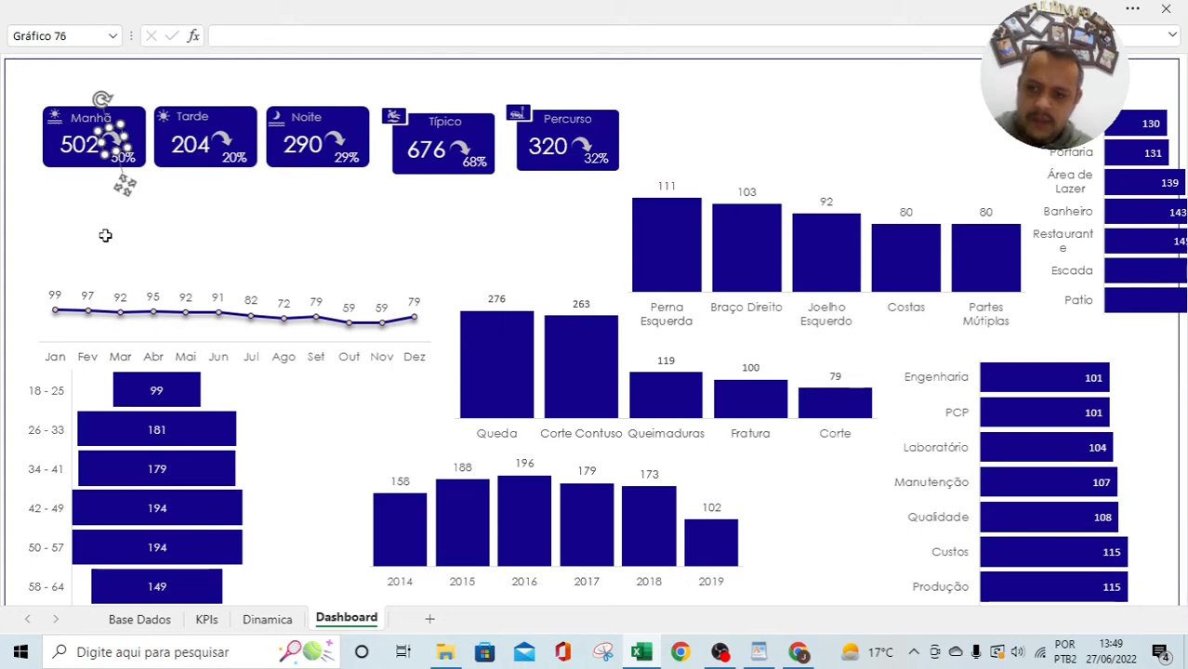
left_click_drag(128, 160, 402, 472)
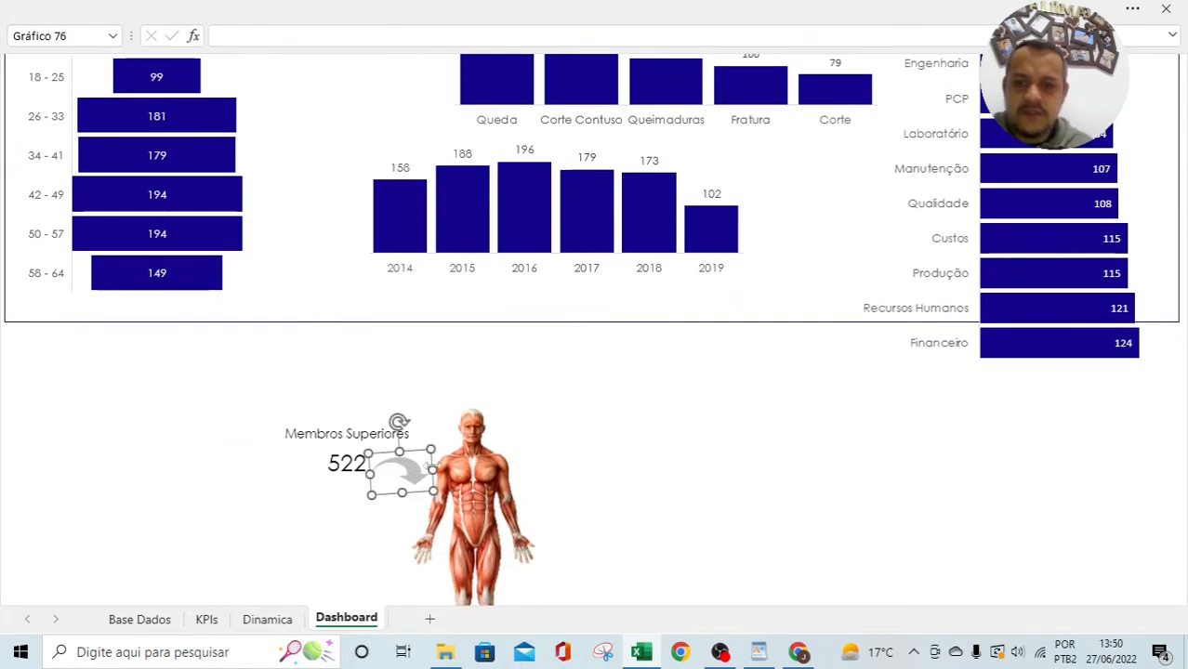
scroll(667, 459, "down", 4)
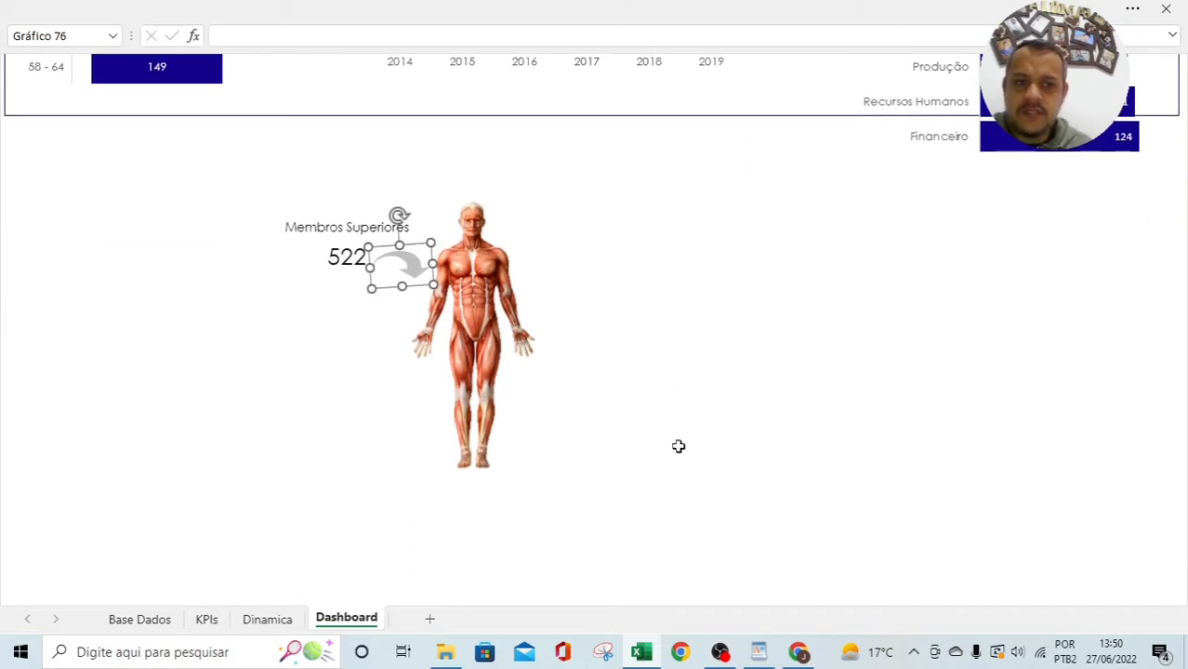
left_click(704, 362)
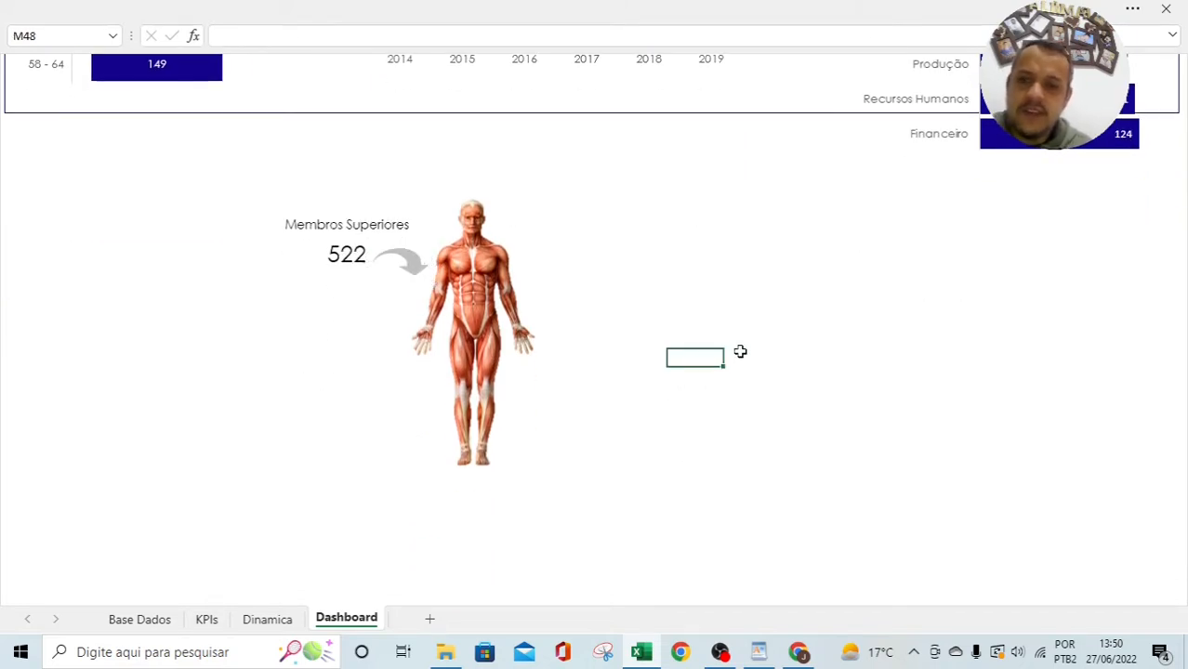
left_click(416, 266)
key("Delete")
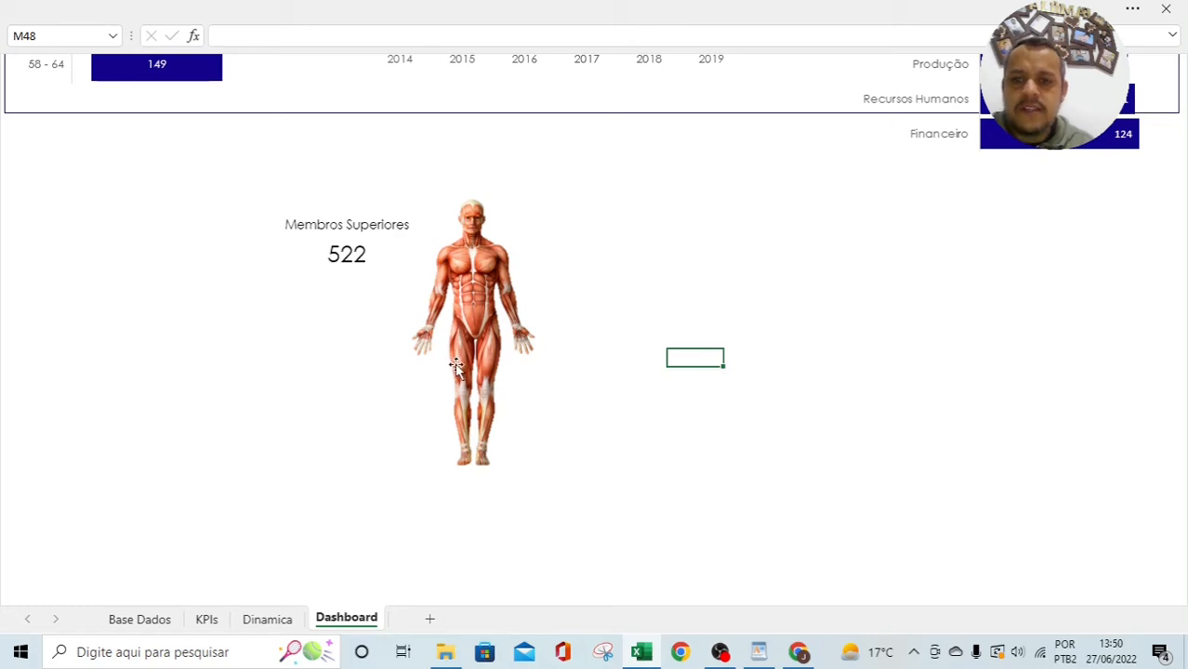
Step: Duplicate the Membros Superiores label and value pair lower right, renaming it Membros Inferiores
left_click(352, 221)
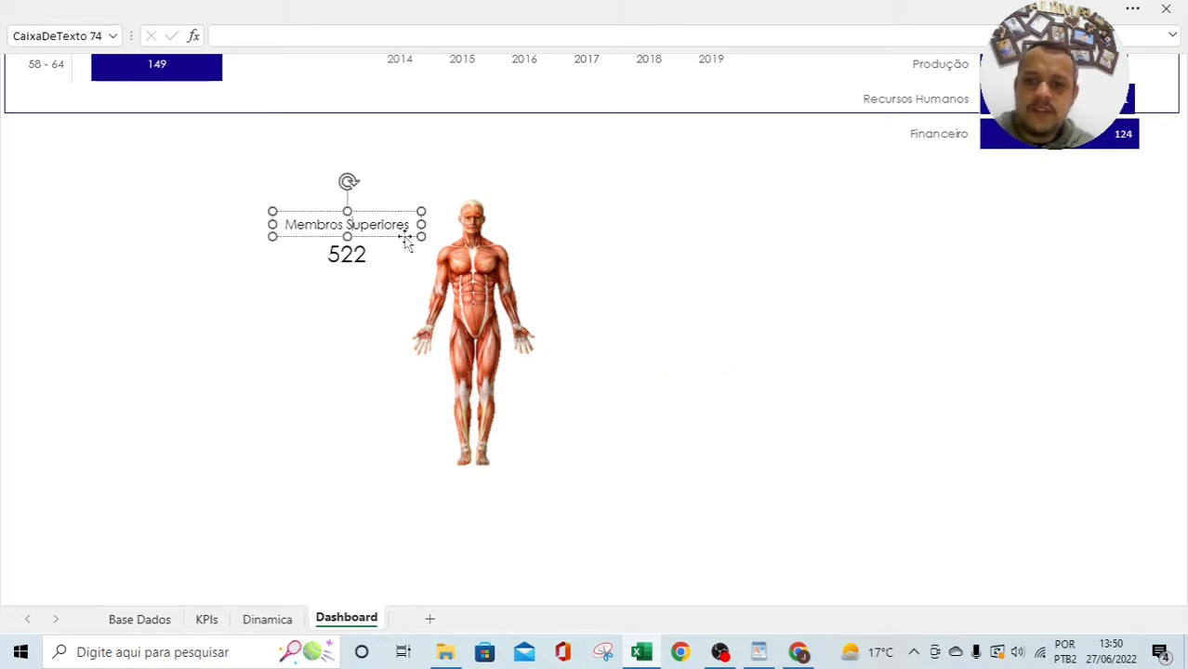
left_click(363, 260, "ctrl")
left_click_drag(361, 257, 602, 427)
left_click(746, 413)
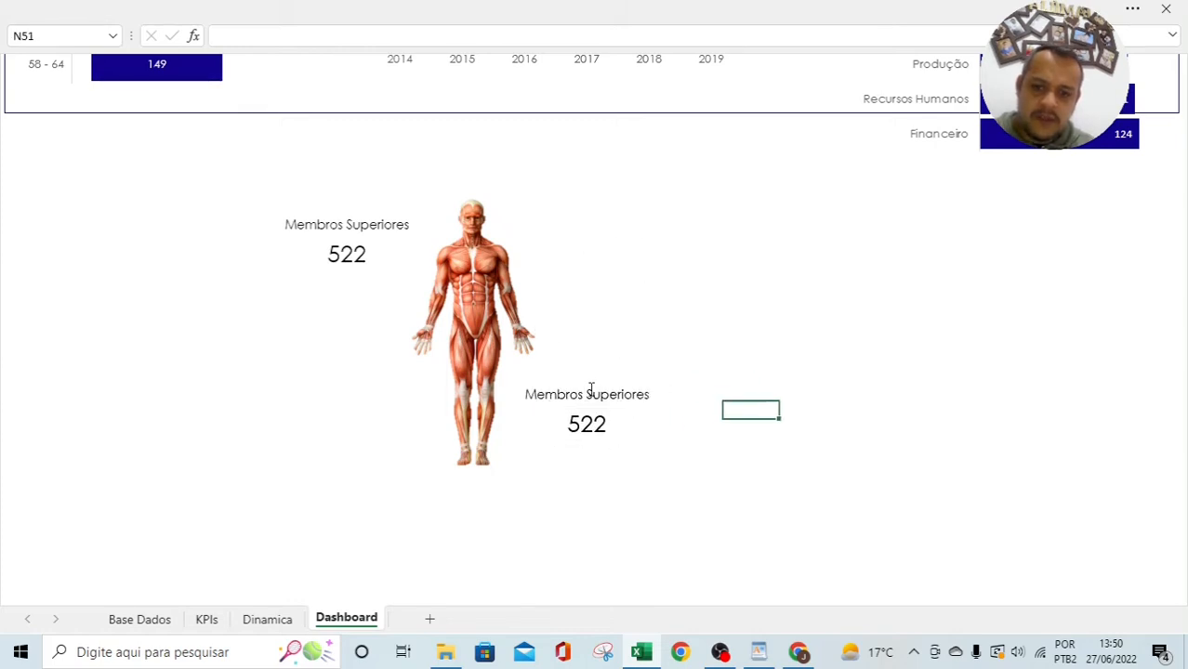
left_click(582, 394)
type("Infer")
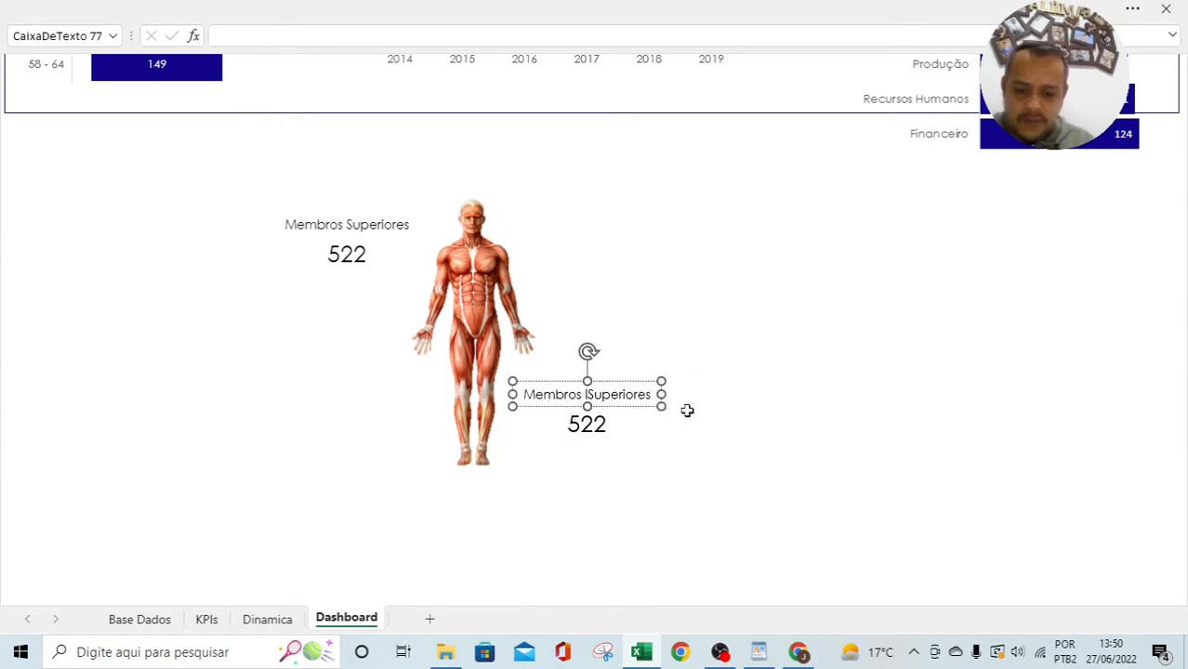
type("iores")
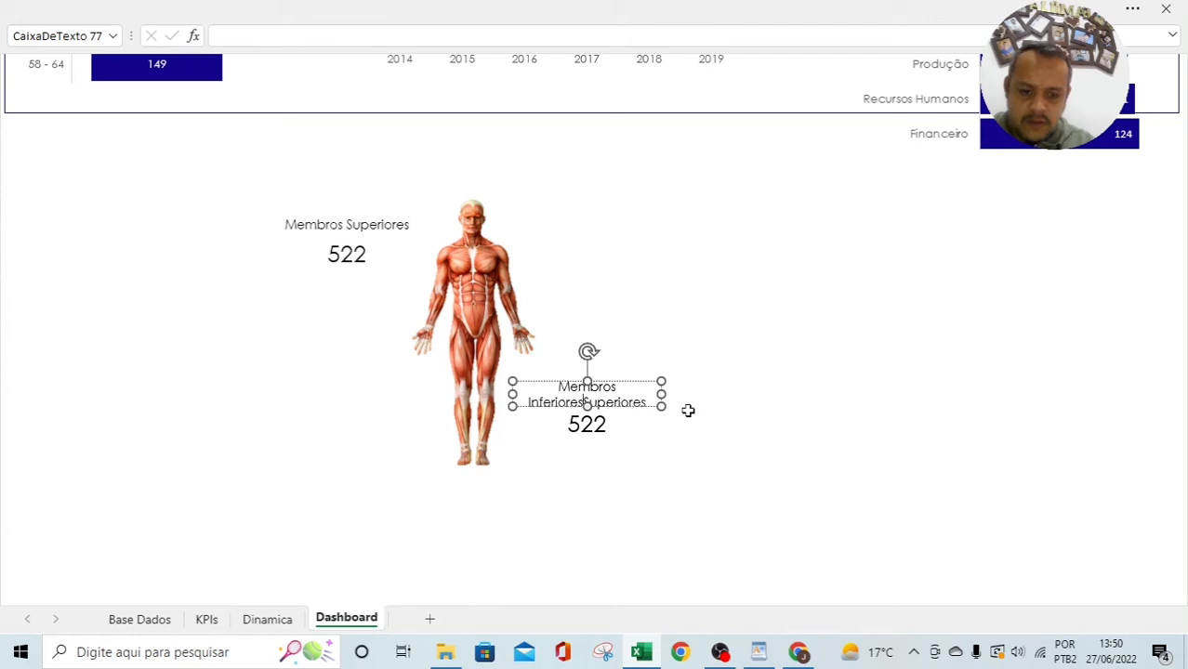
key("ctrl+Delete")
left_click(688, 410)
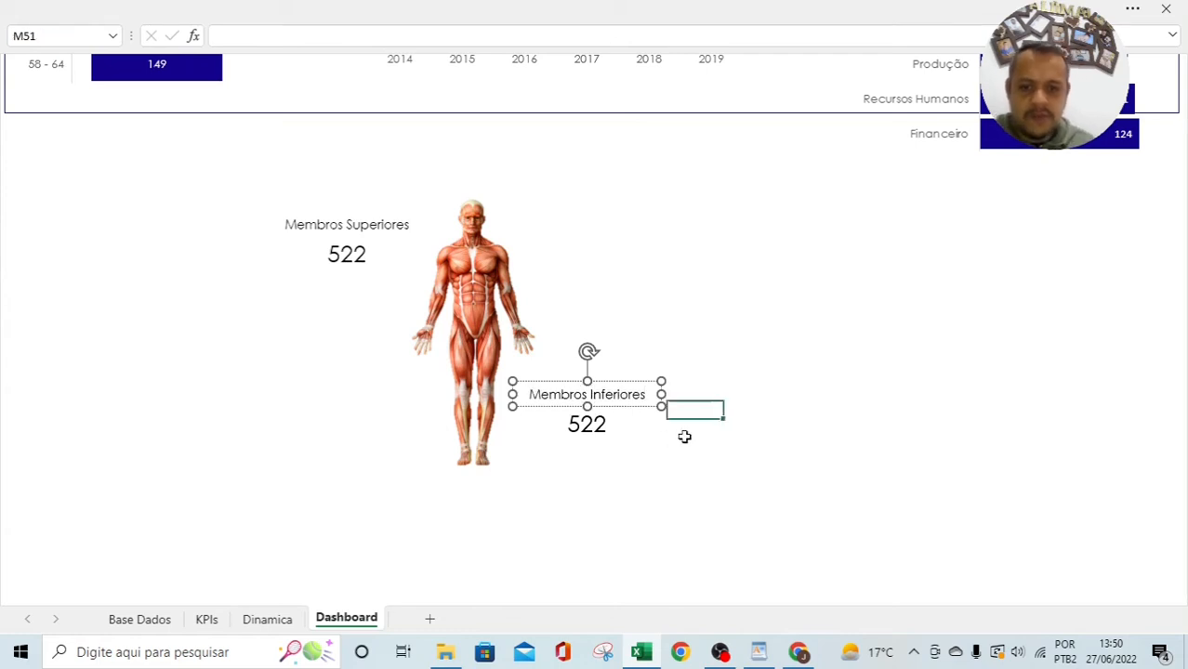
Step: Link the copied value box to Dinamica!AC6 so it shows 274
left_click(587, 427)
left_click(268, 619)
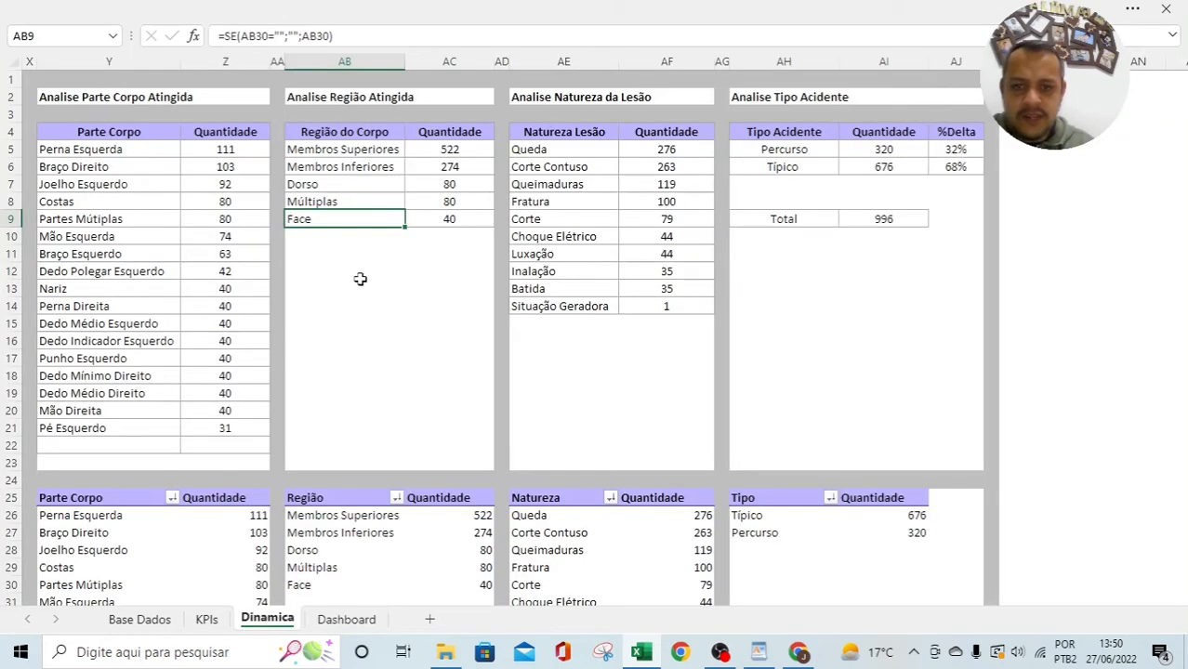
left_click(438, 165)
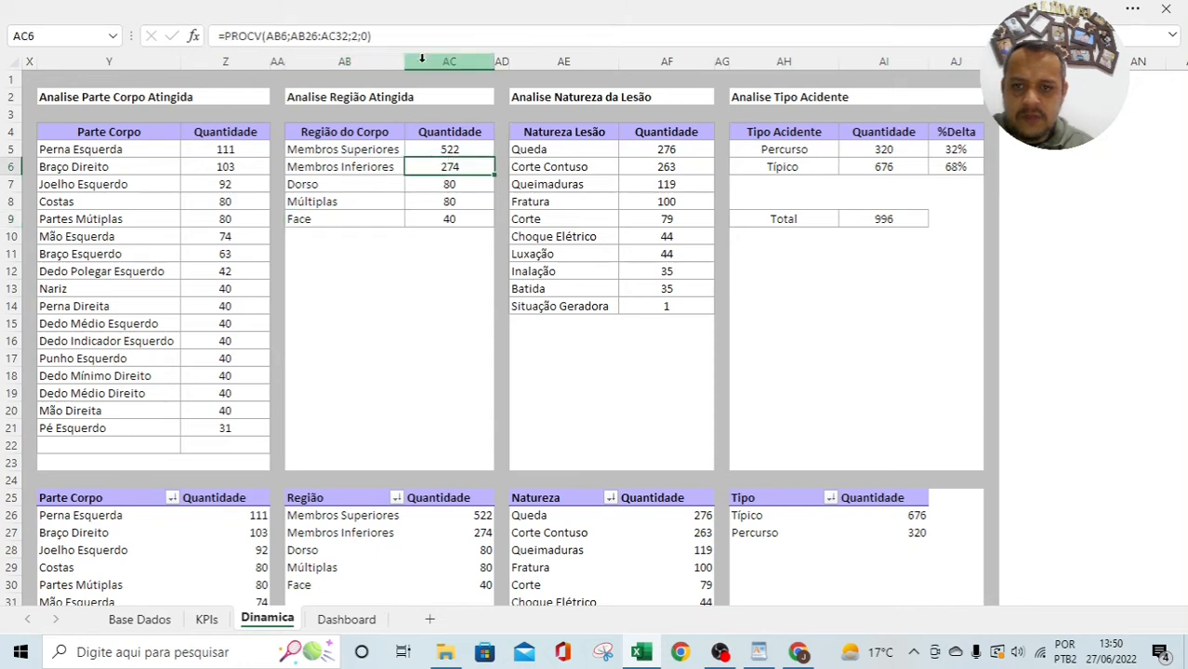
left_click(359, 620)
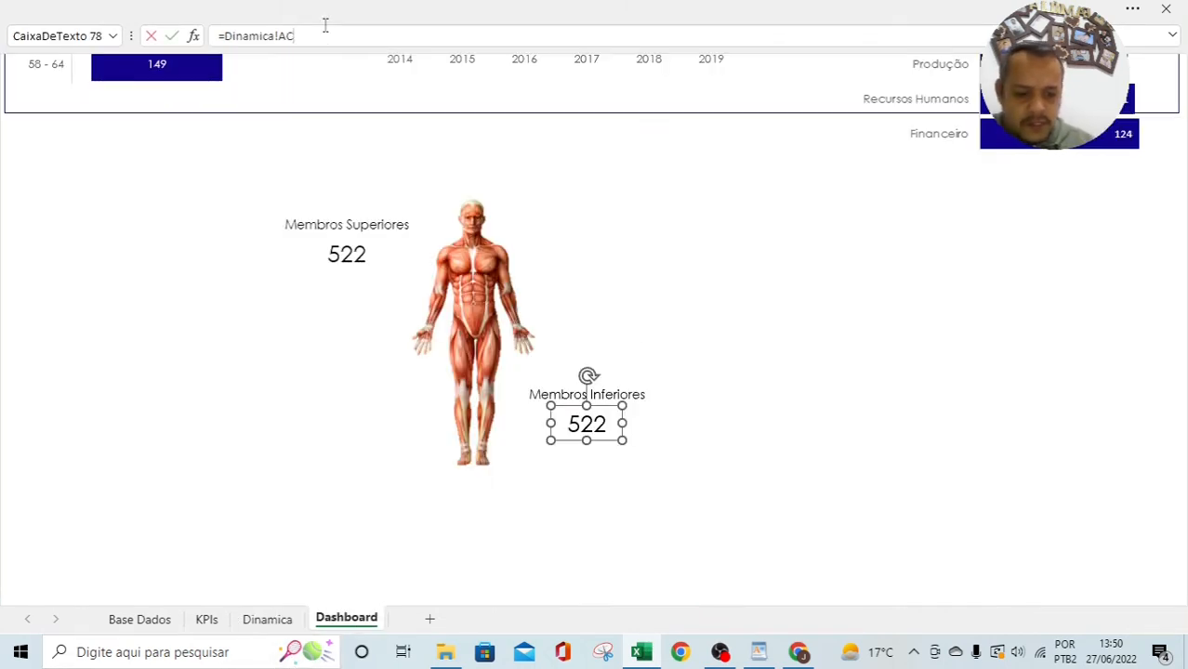
type("8")
key("Return")
Step: Format-paint the 522 value's large font onto 274, then check the Dorso count in Dinamica AC7
left_click(308, 270)
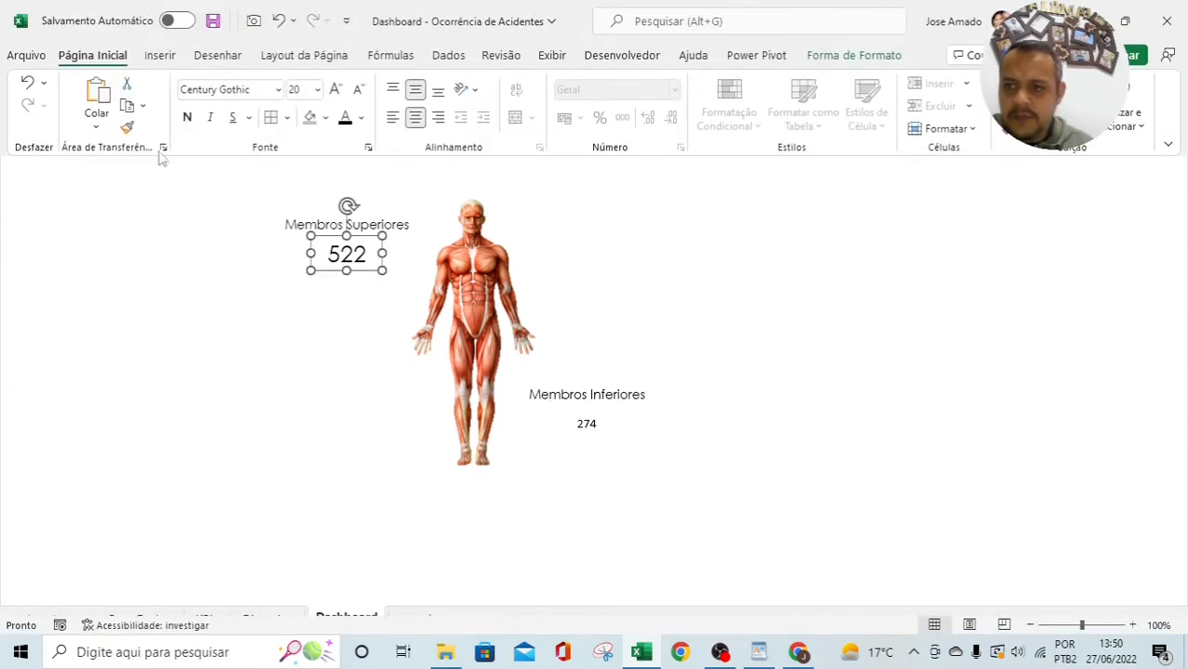
left_click(127, 126)
left_click(588, 437)
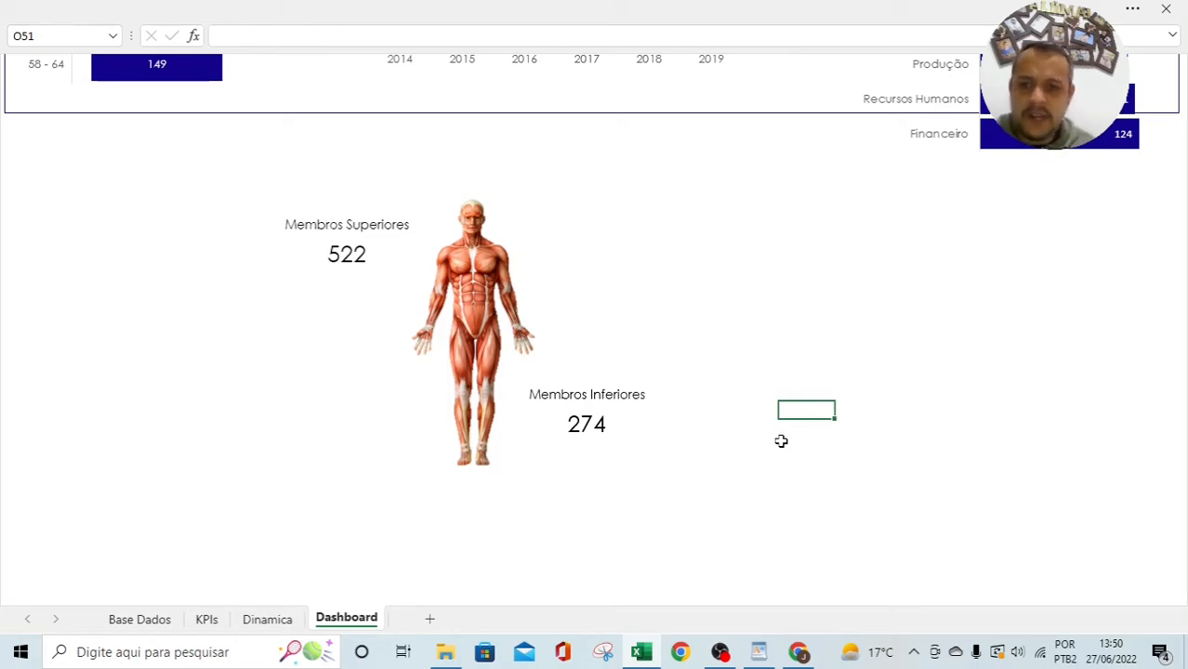
key("ctrl+Page_Up")
left_click(429, 186)
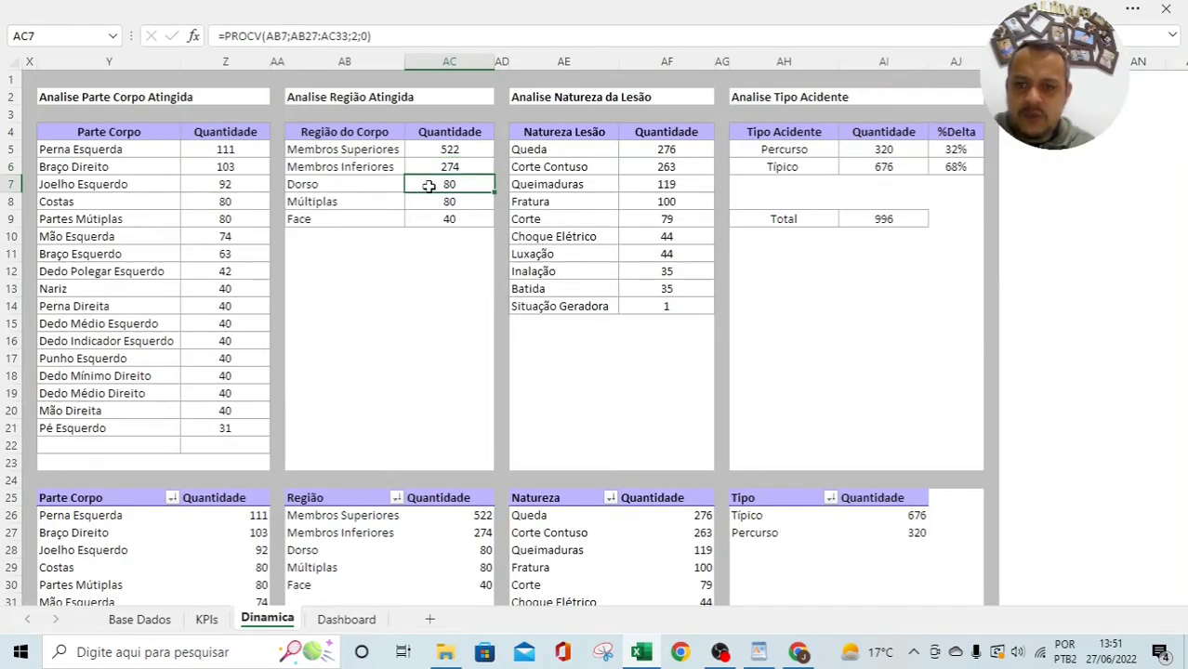
key("ctrl+Page_Down")
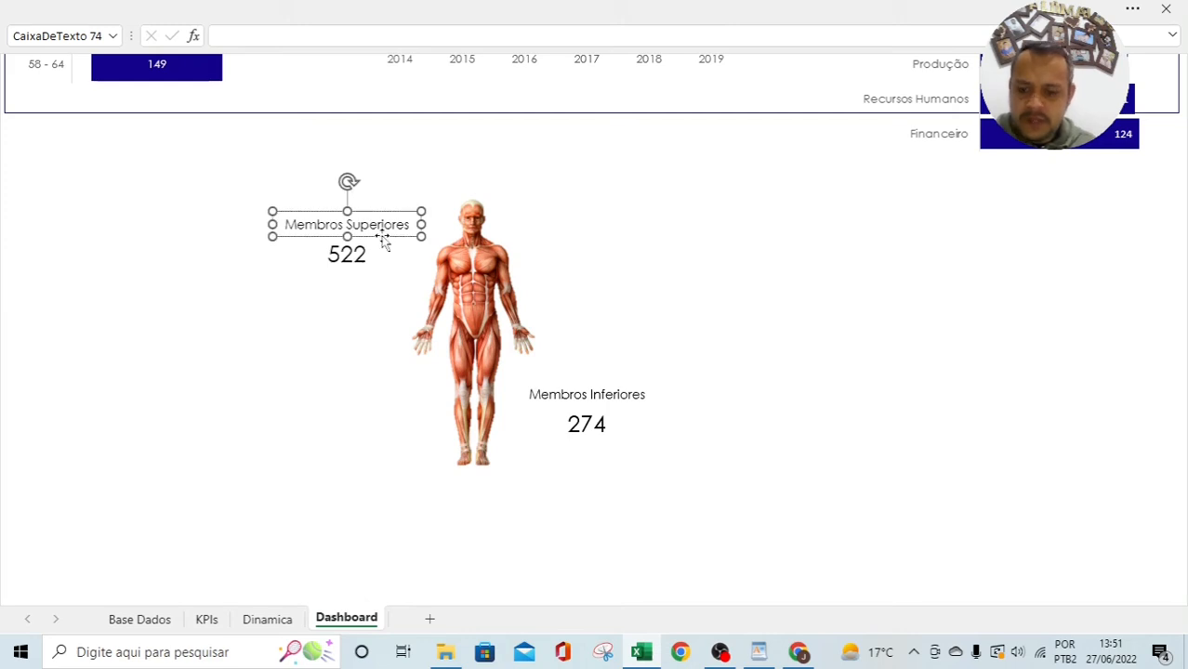
Step: Copy the Membros Superiores label below as Dorso, showing 80 from Dinamica!AC7
left_click_drag(348, 272, 291, 395)
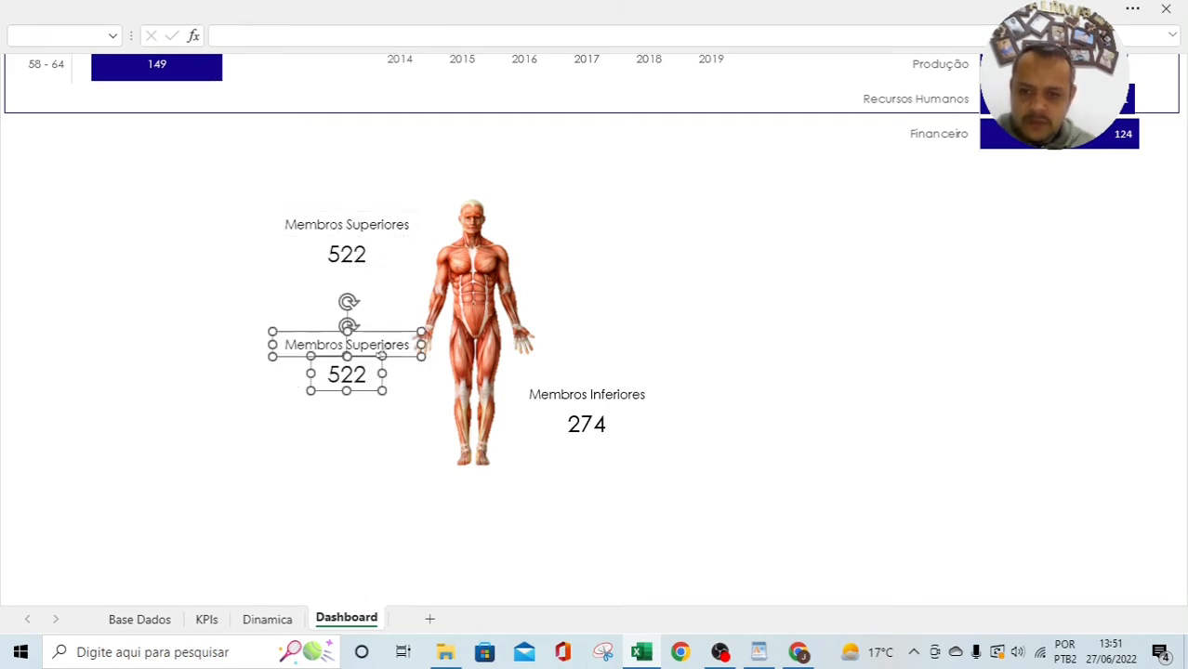
left_click(289, 351)
type("Dorso")
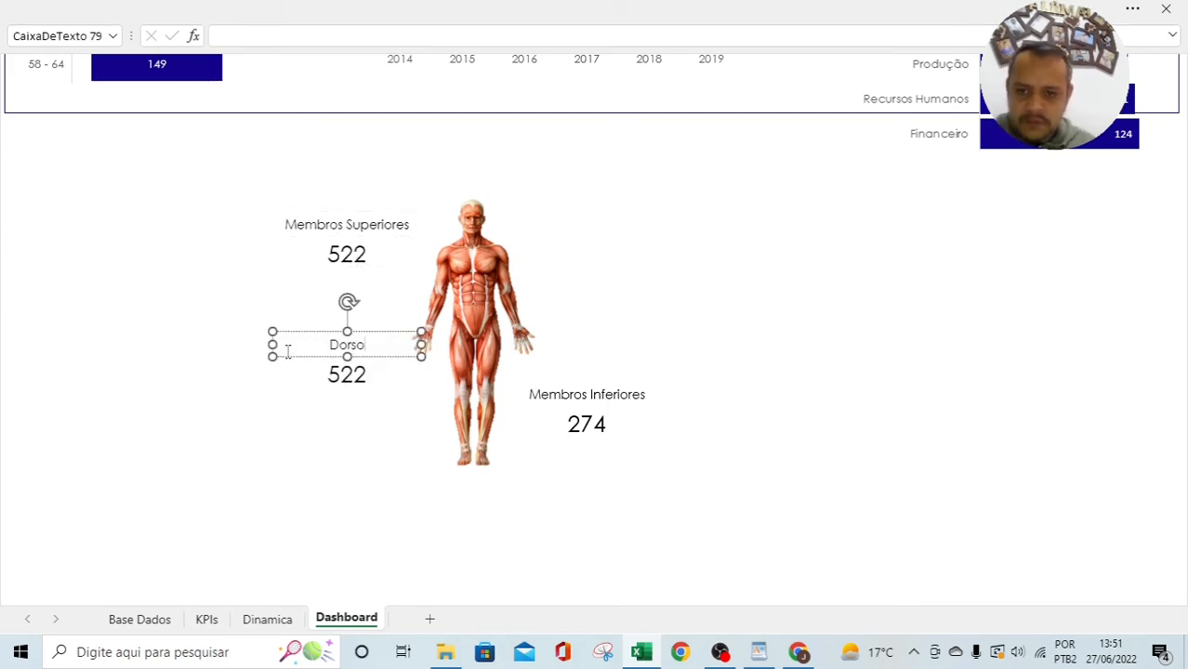
left_click(346, 373)
left_click(386, 29)
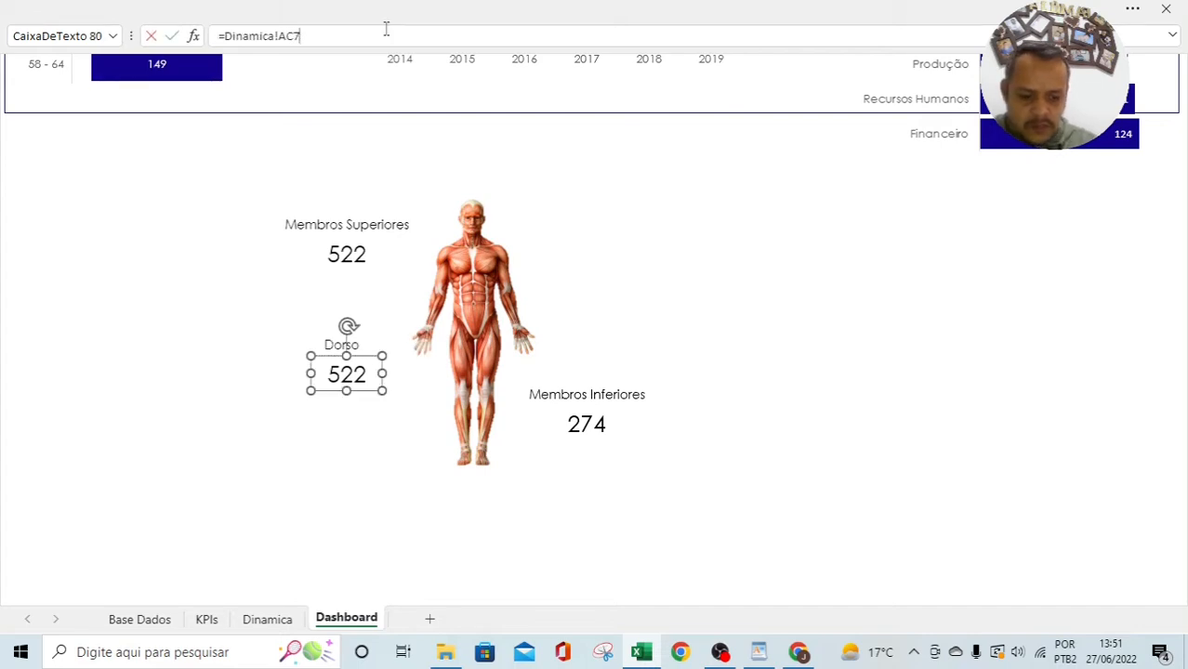
key("Return")
left_click(360, 446)
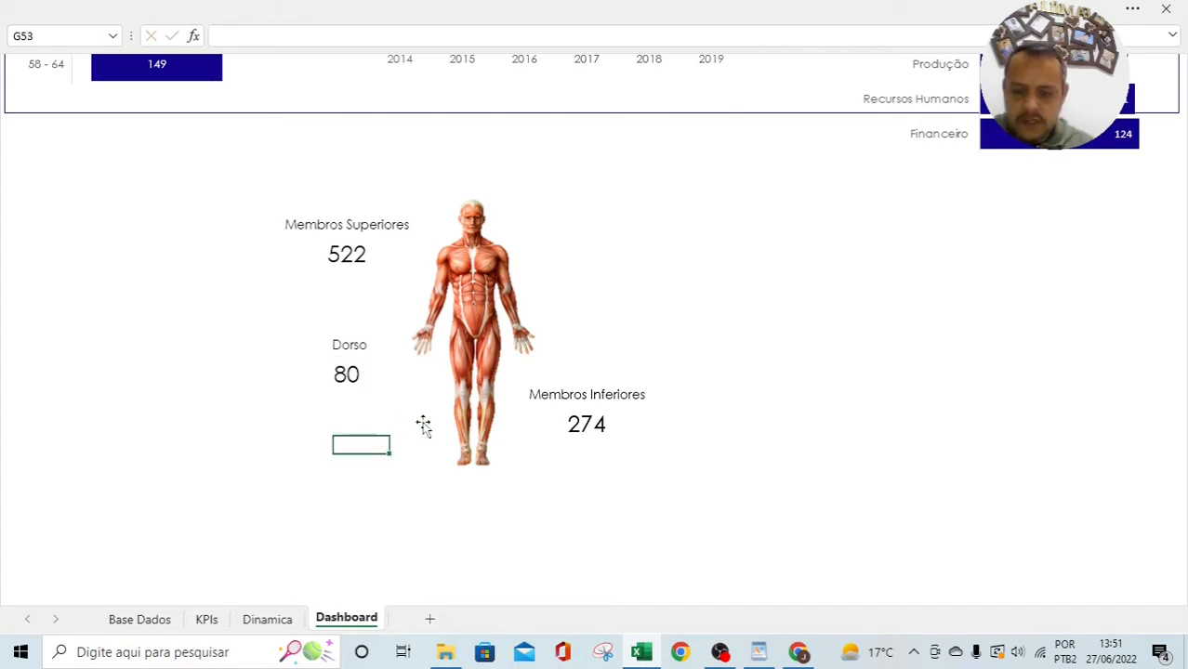
left_click(251, 623)
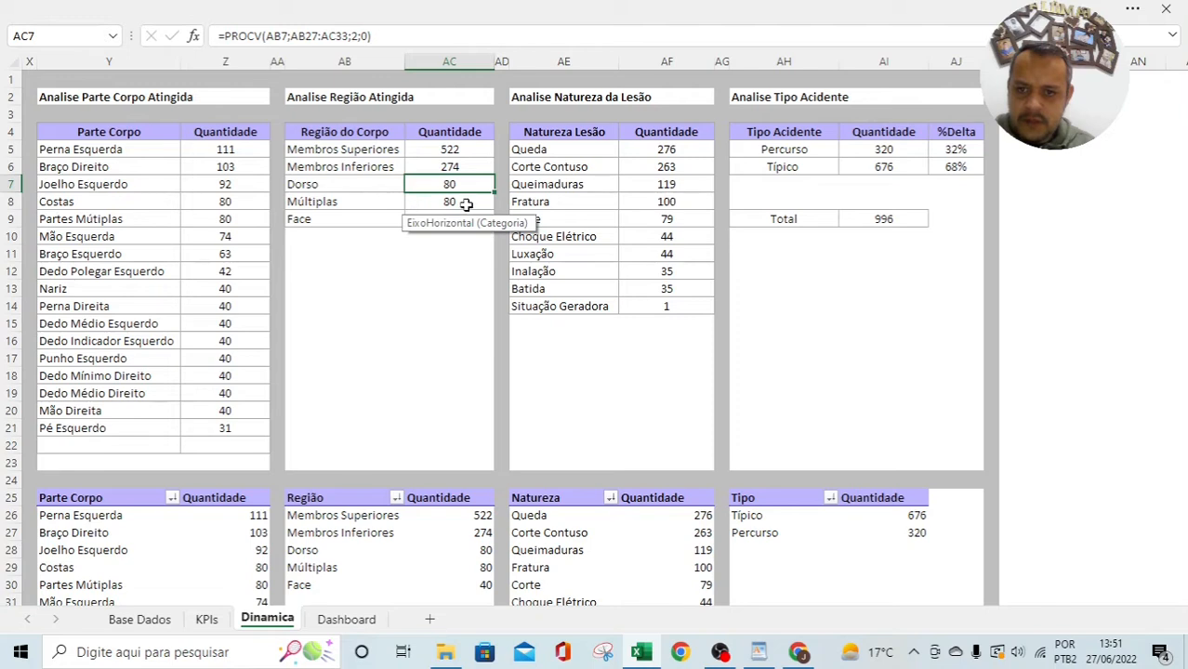
left_click(465, 204)
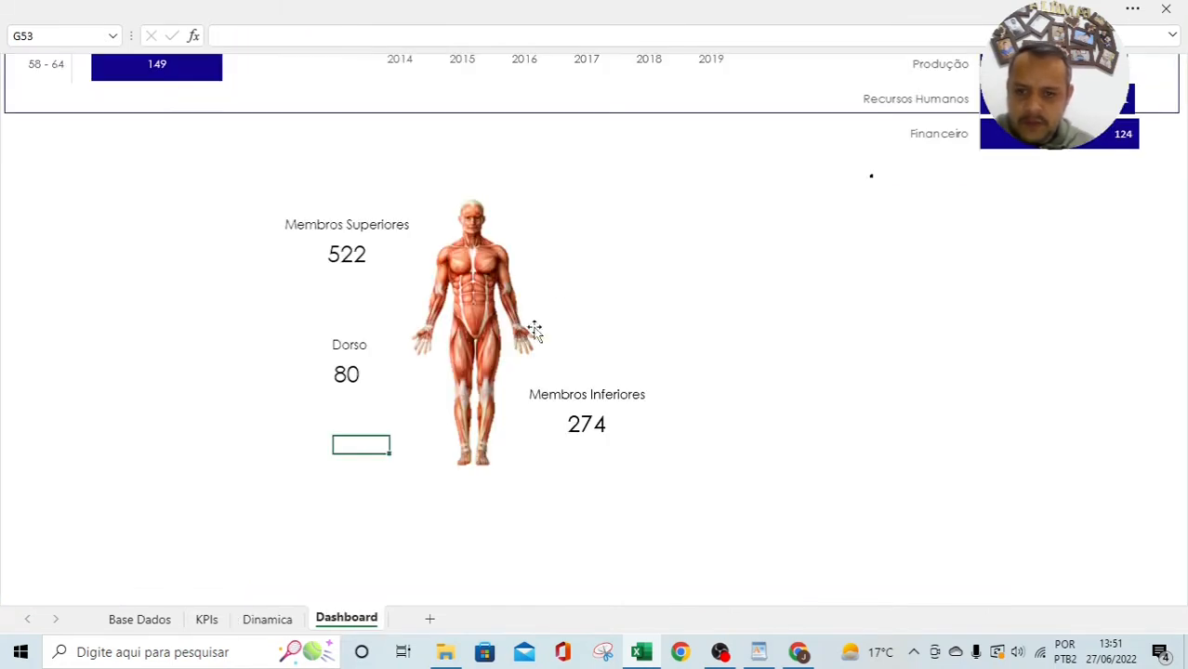
left_click(357, 620)
Step: Copy the label pair above the figure's head as Face, showing 40 from Dinamica!AC9
left_click(366, 226)
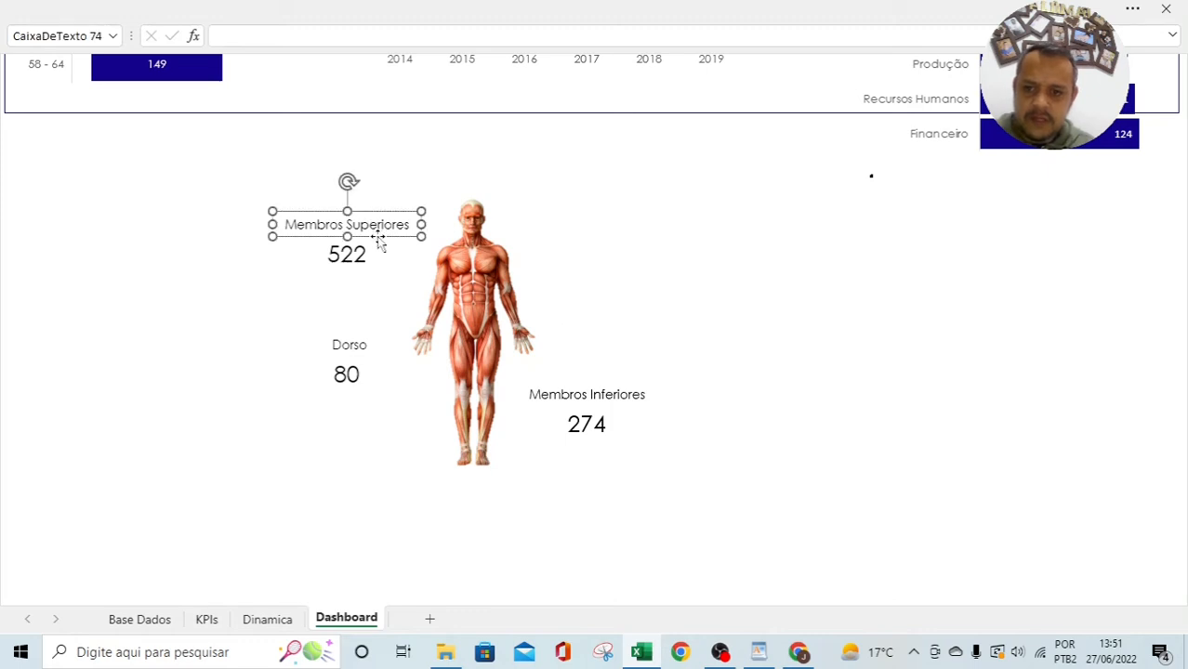
left_click(365, 256, "shift")
left_click_drag(365, 258, 559, 191)
left_click(517, 184)
key("BackSpace")
key("BackSpace")
key("BackSpace")
type("Facebros Superiores")
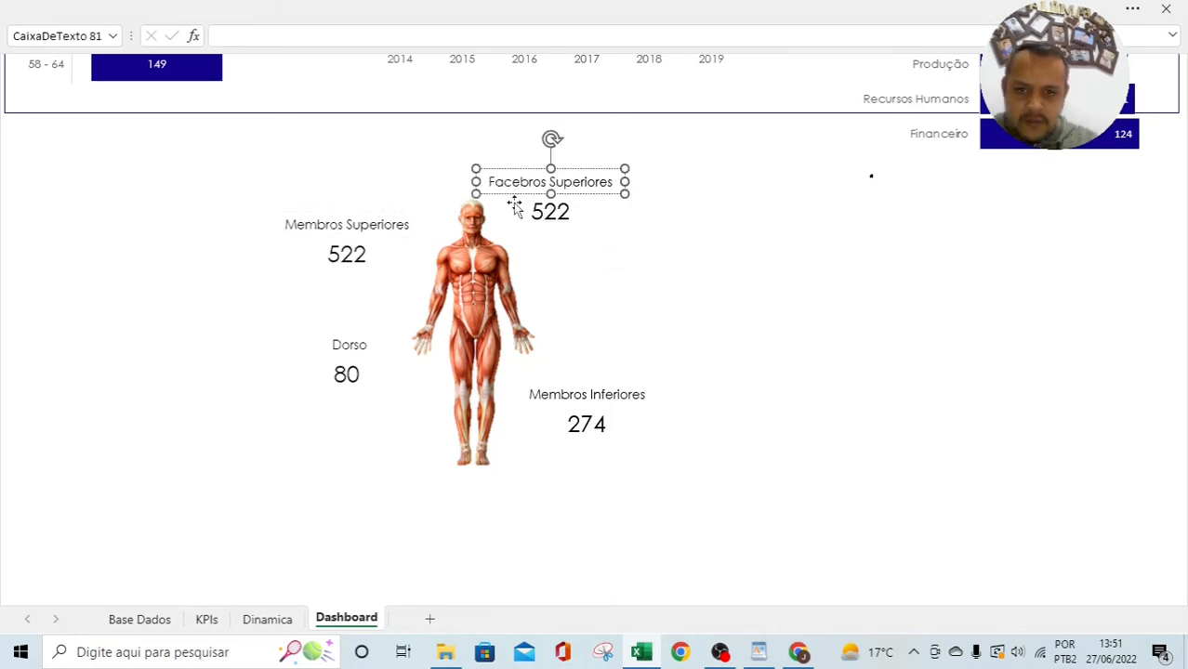
key("Delete")
key("Delete")
key("Delete")
key("Delete")
key("Delete")
key("Delete")
key("Delete")
key("Delete")
key("Delete")
key("Delete")
key("Delete")
key("Delete")
key("Delete")
key("Delete")
key("Delete")
left_click(351, 377)
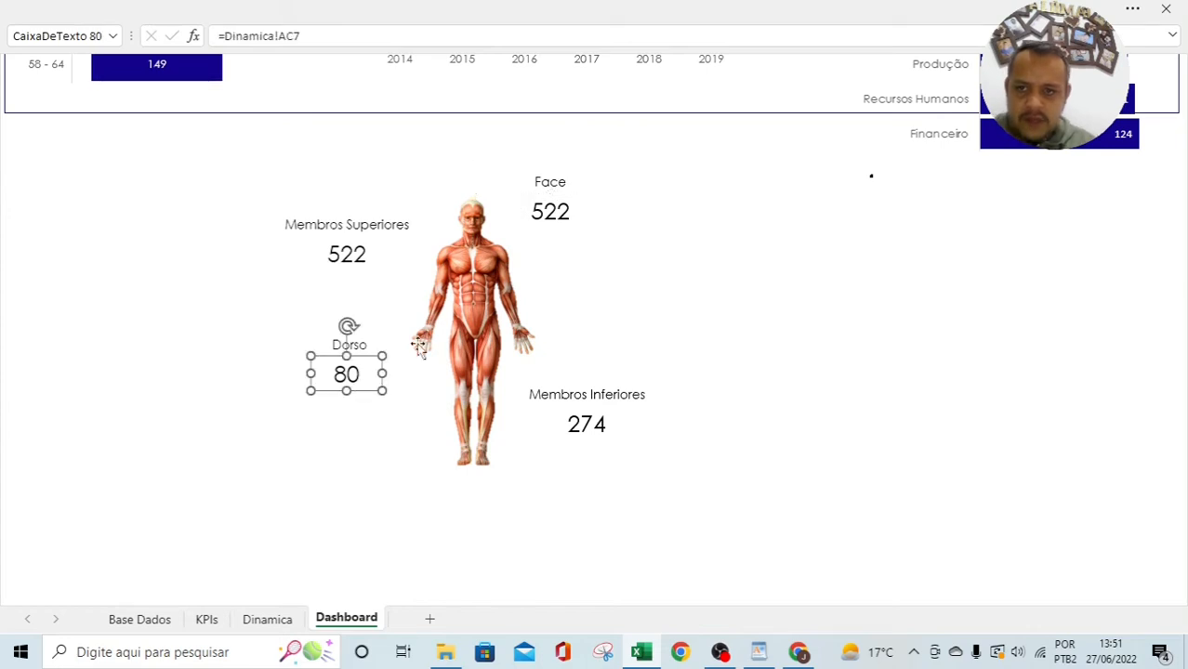
left_click(558, 224)
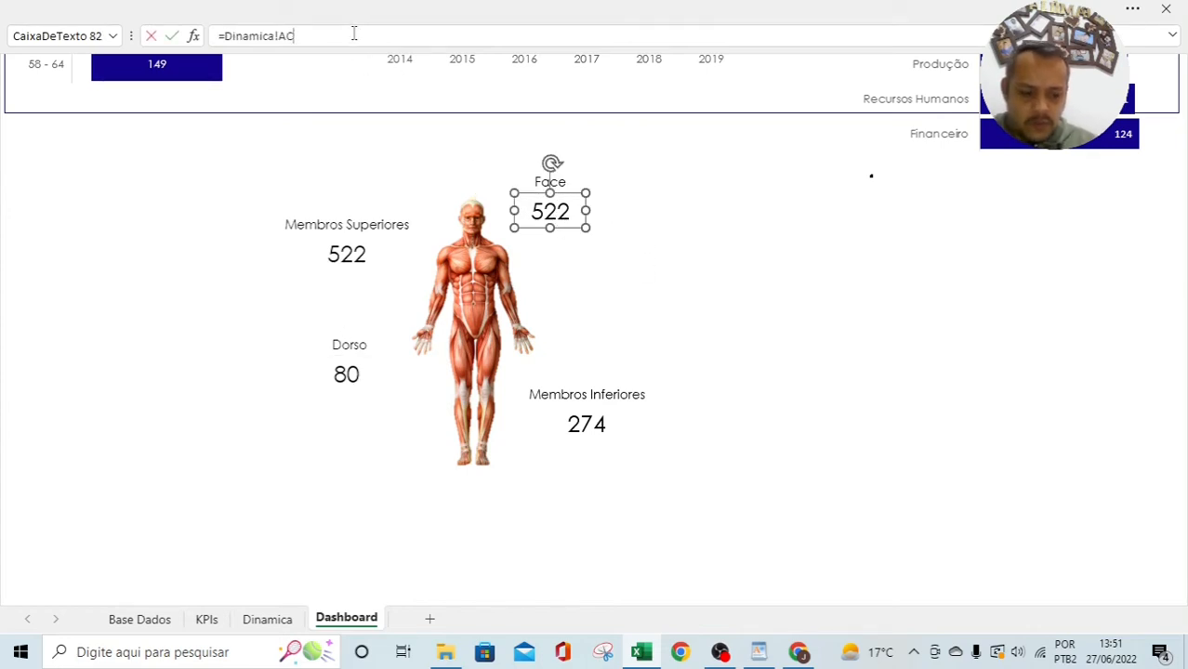
key("Return")
key("Escape")
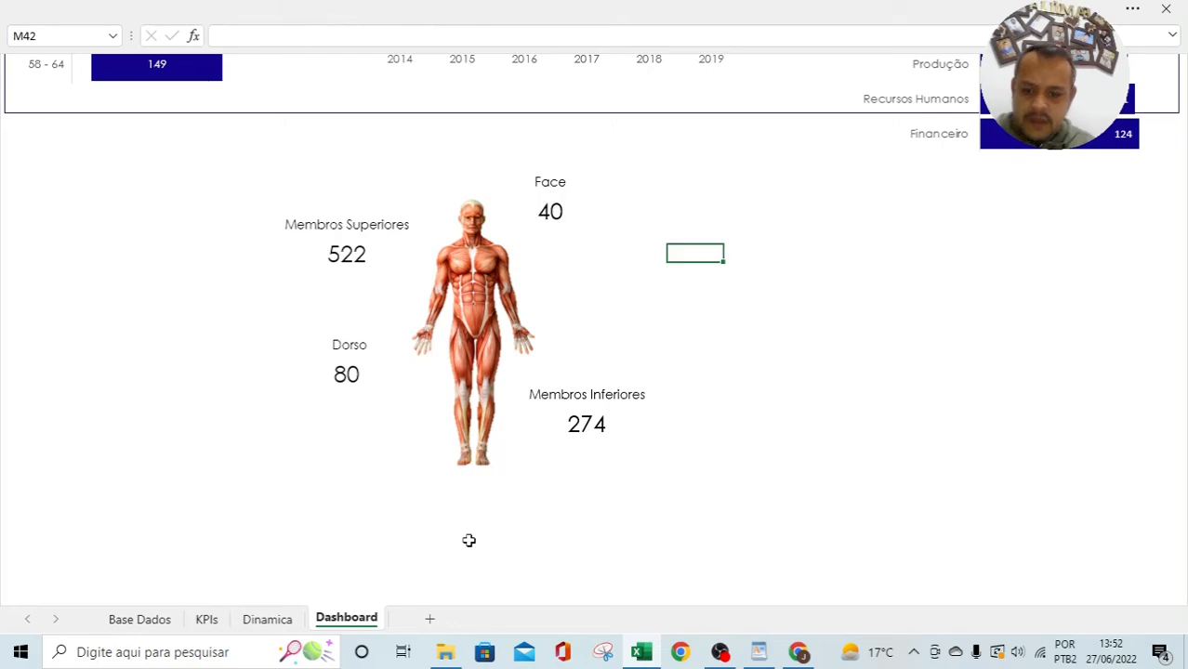
Step: Check the Múltiplas row's value 80 on Dinamica, then select the Membros Inferiores title
left_click(266, 619)
left_click_drag(318, 203, 416, 202)
left_click(410, 372)
left_click(346, 619)
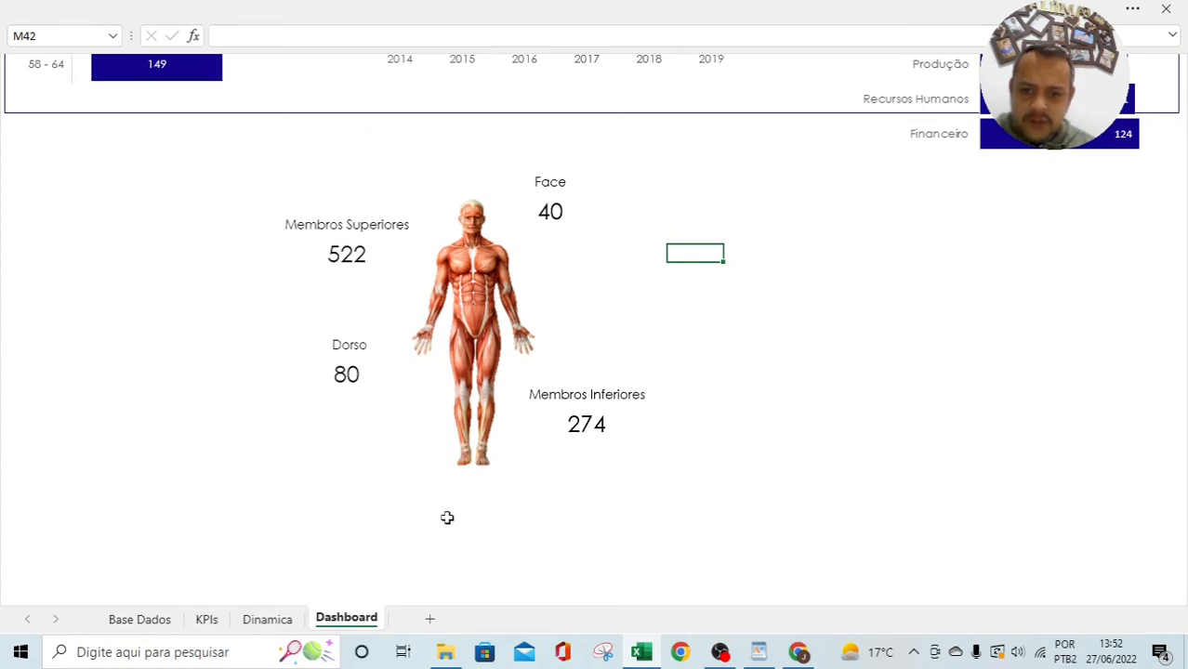
left_click(570, 398)
Step: Duplicate the Membros Inferiores label and 274 value below the body figure
left_click(583, 429, "shift")
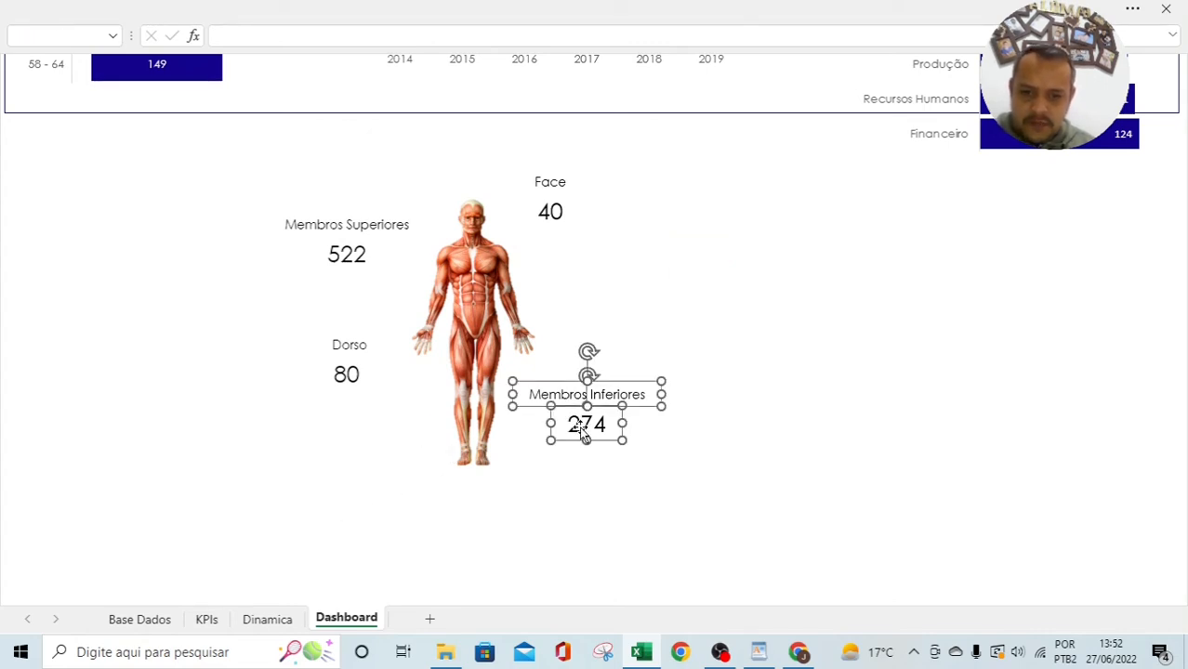
left_click_drag(583, 430, 445, 517)
left_click_drag(440, 446, 461, 496)
key("ctrl+z")
left_click_drag(445, 438, 464, 532)
left_click(582, 515)
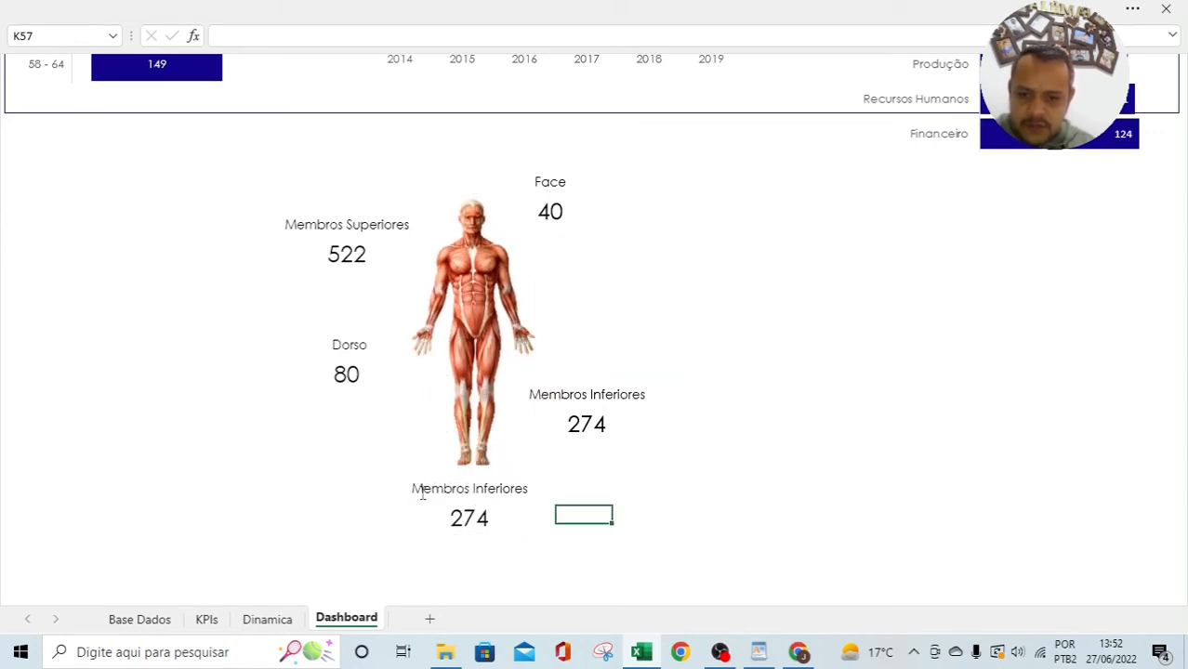
Step: Rename the copy Multiplas Partes showing 80 from Dinamica!AC8, then open the KPIs sheet
left_click(422, 491)
type("ultiplas Partes")
key("Delete")
key("Delete")
key("Delete")
key("Delete")
key("Delete")
key("Delete")
key("Delete")
key("Delete")
key("Delete")
key("Delete")
key("Delete")
key("Delete")
key("Delete")
key("Delete")
key("Delete")
key("Delete")
key("Delete")
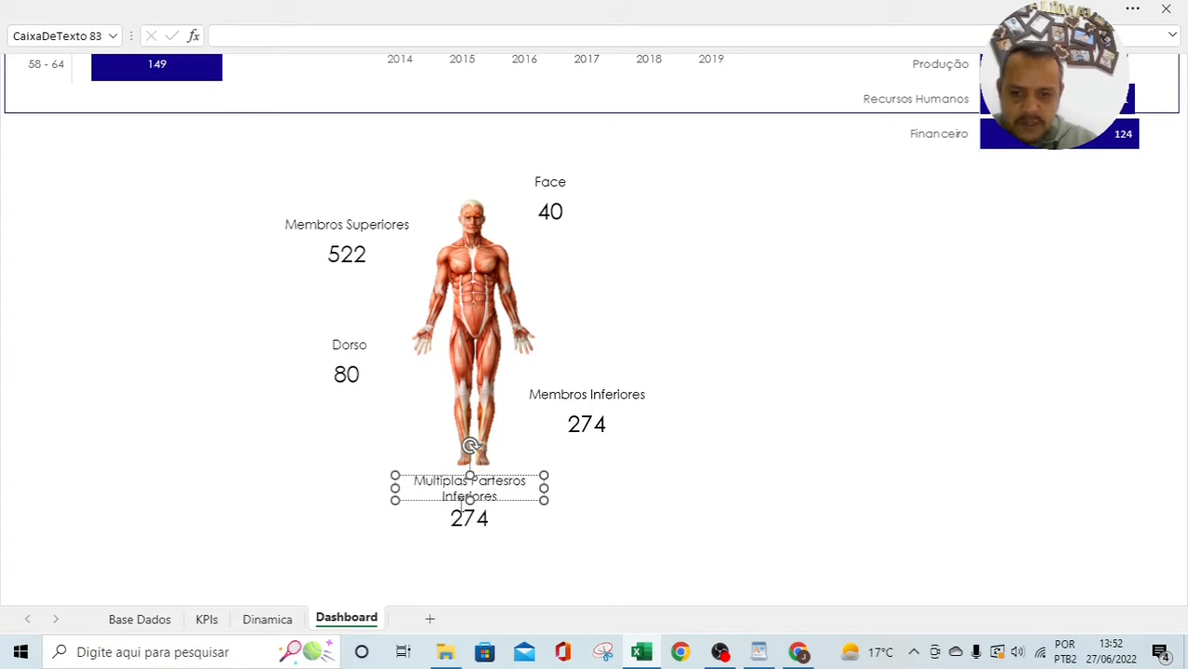
left_click(555, 214)
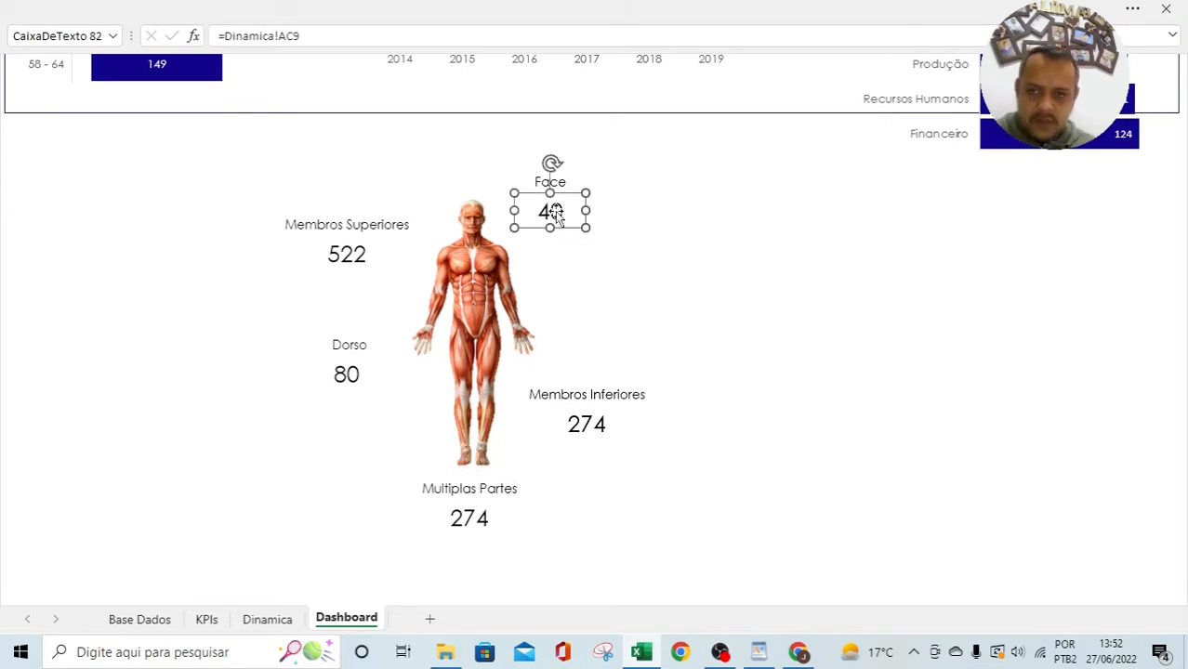
left_click(463, 513)
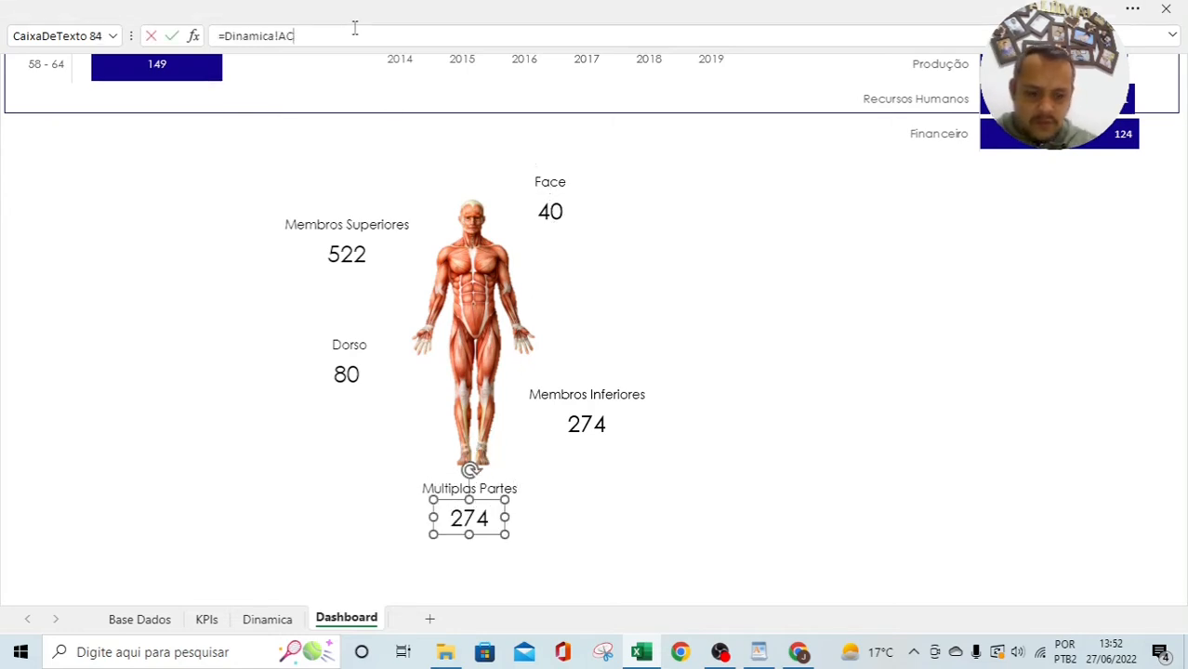
key("Return")
left_click(639, 515)
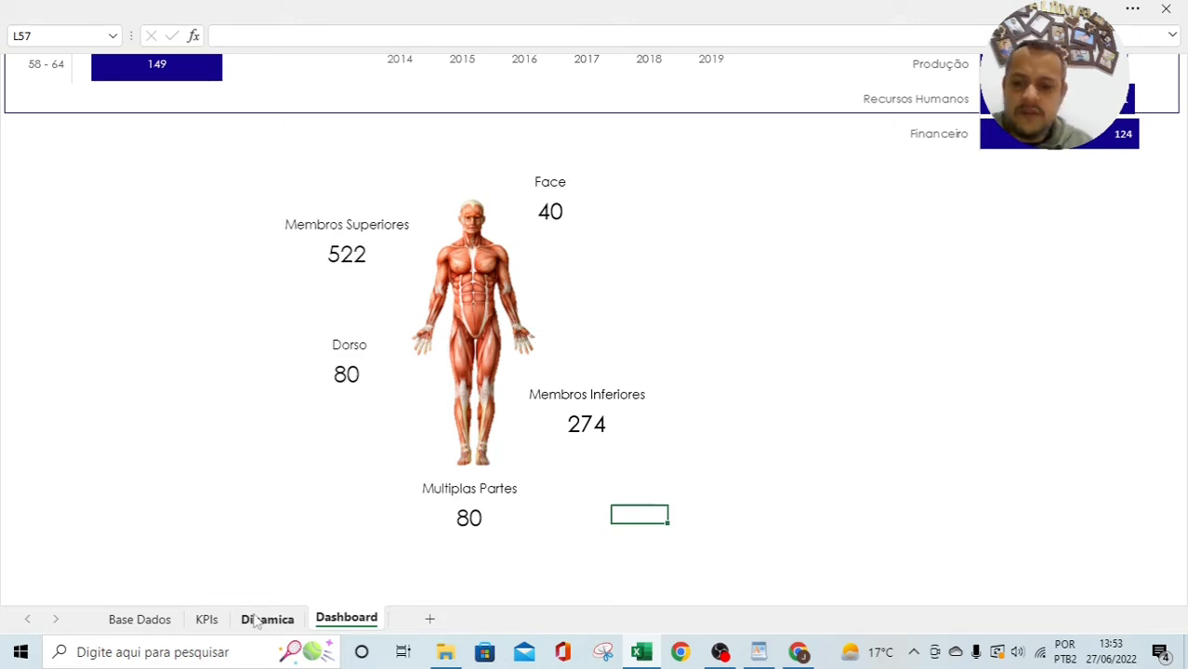
left_click(206, 619)
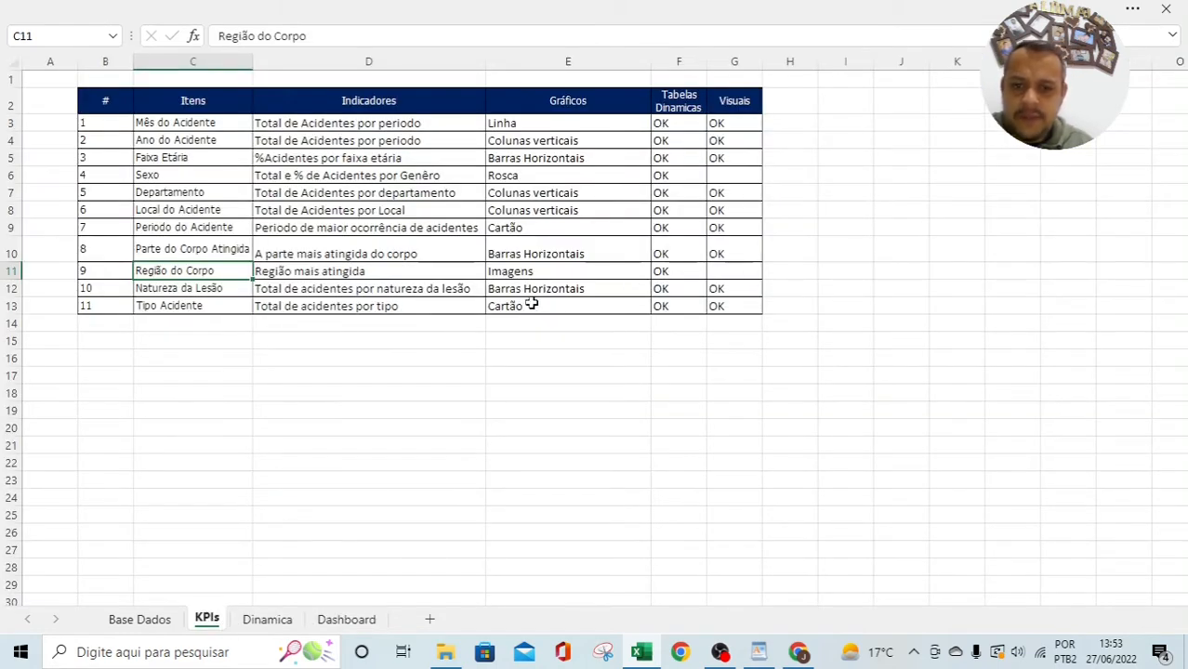
Step: Mark Região do Corpo's Visuais status OK and review the Sexo row's Rosca chart type
left_click(737, 268)
type("OK")
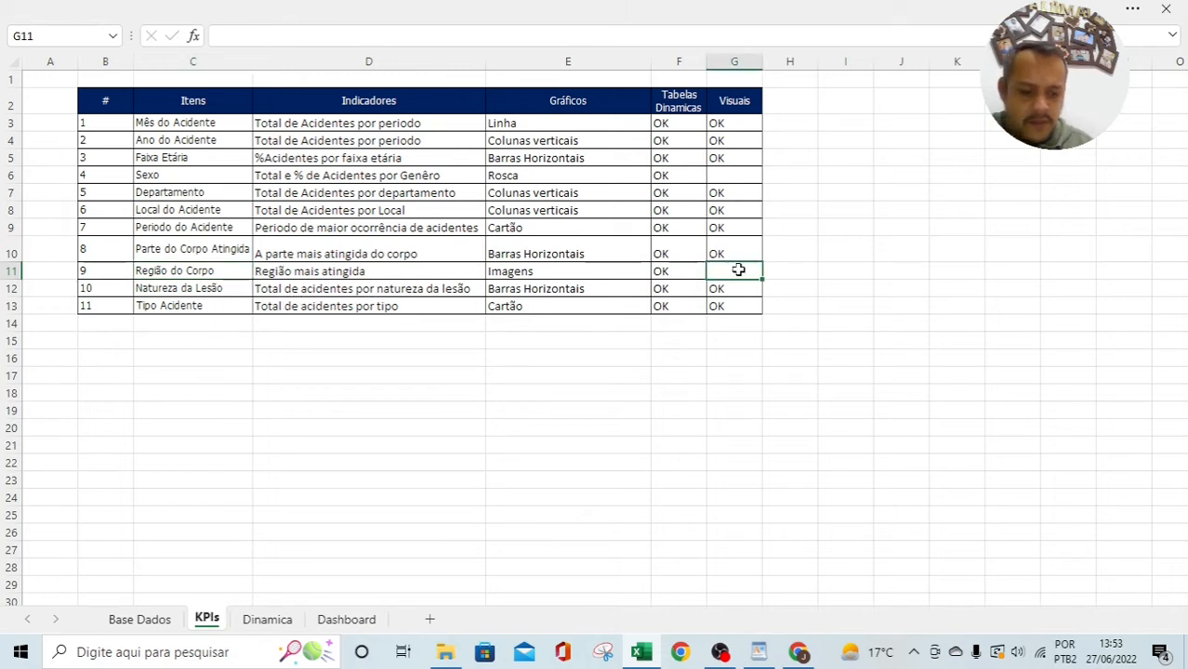
key("Return")
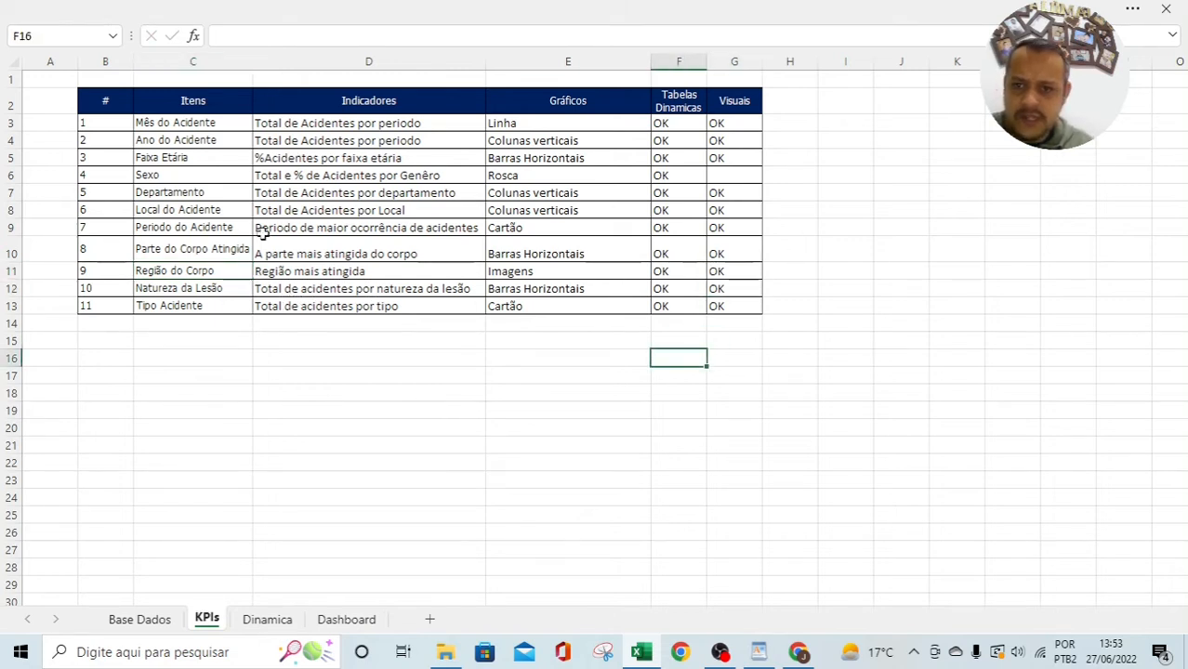
left_click_drag(104, 177, 694, 175)
left_click(824, 208)
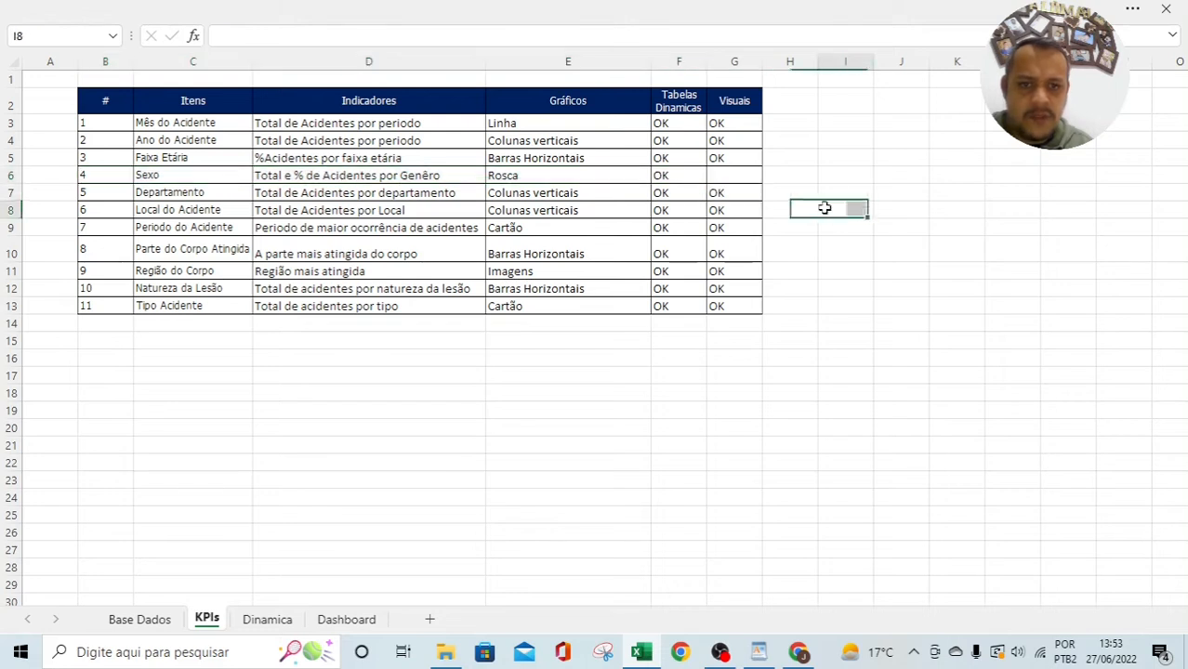
left_click(739, 176)
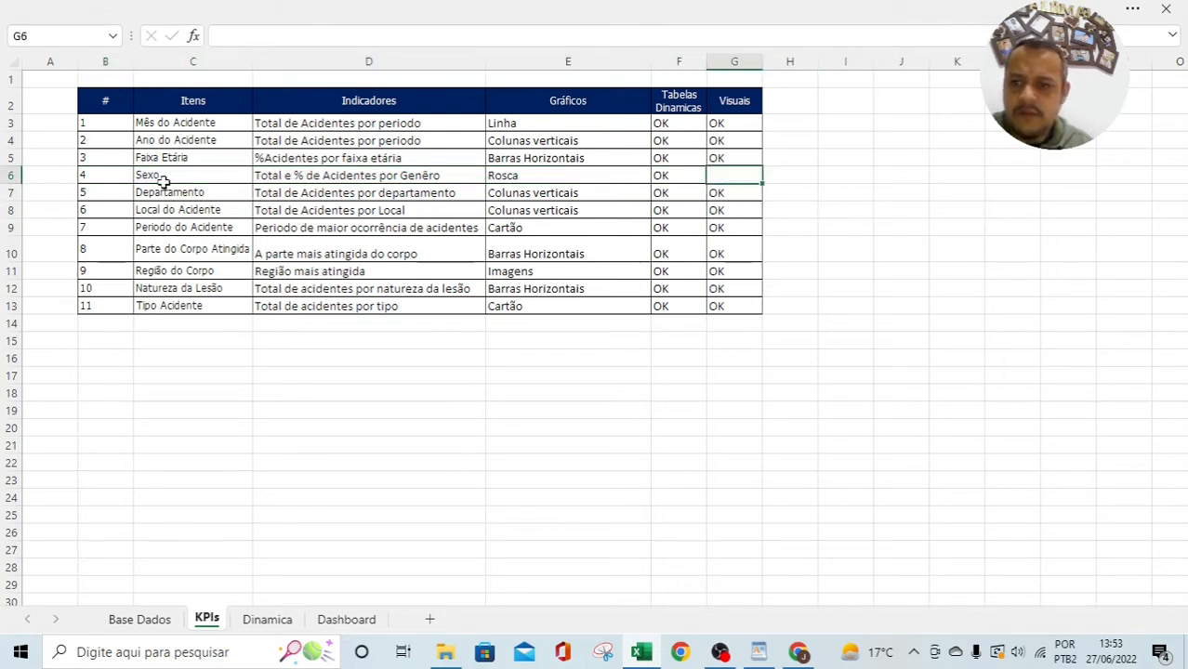
left_click_drag(107, 176, 694, 173)
left_click(792, 193)
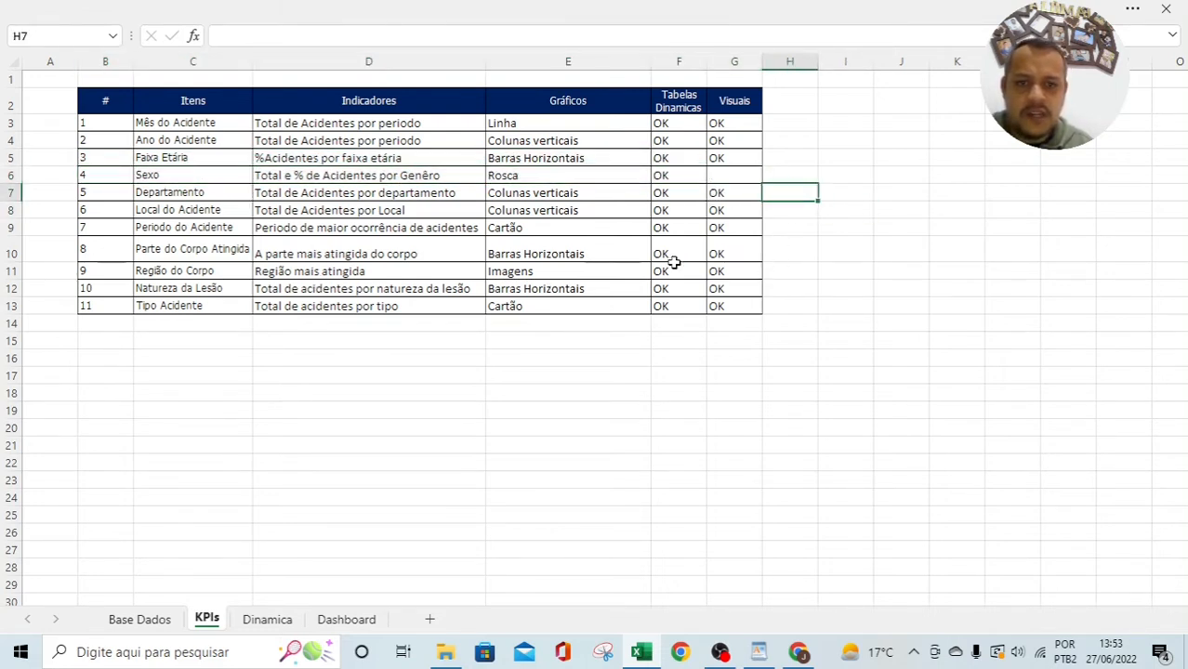
left_click(507, 177)
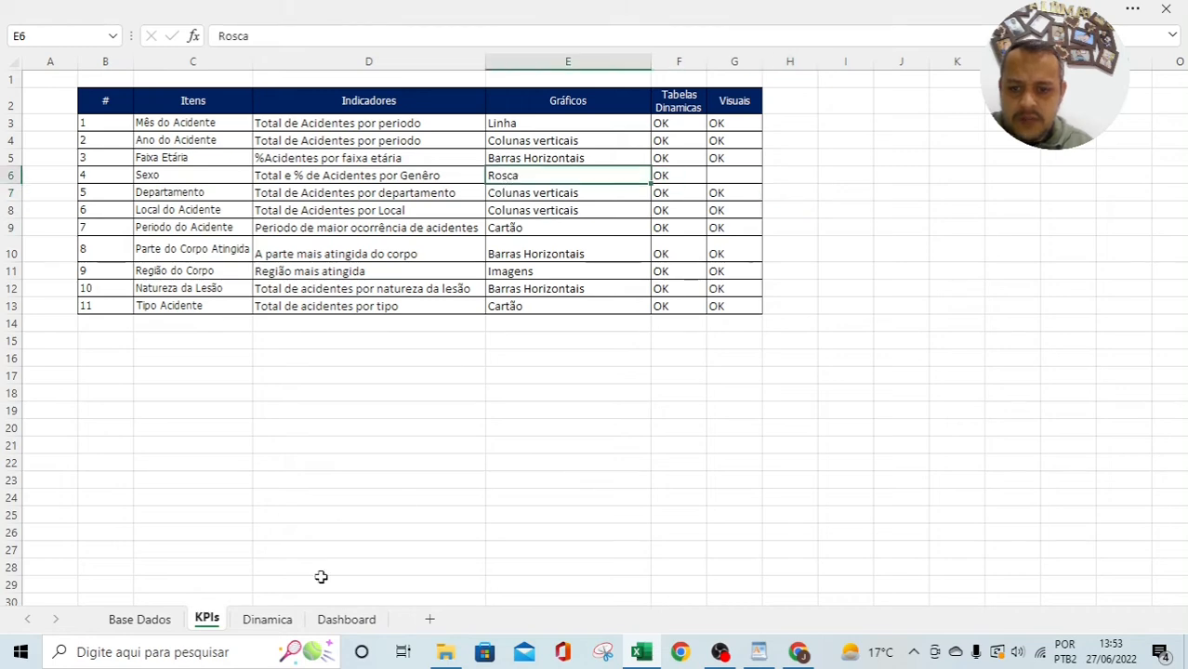
Step: Select the Gênero/Quantidade data for Homem and Mulher (K4:L6) on Dinamica
left_click(267, 617)
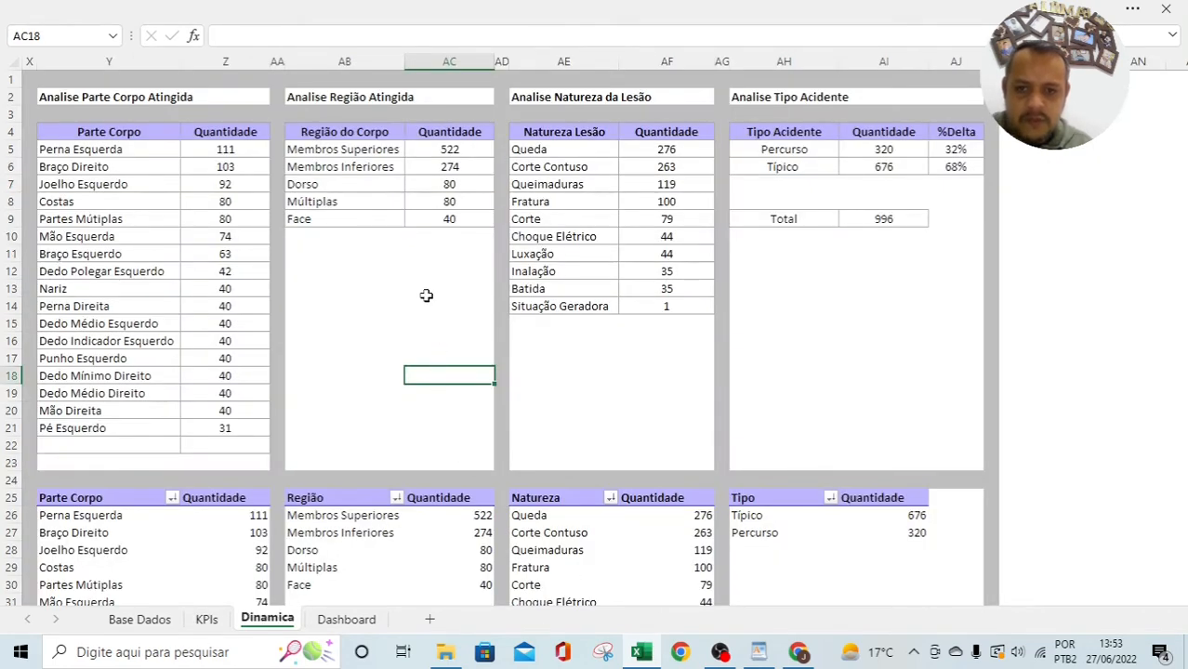
left_click_drag(430, 270, 434, 253)
left_click(437, 212)
key("ctrl+Left")
key("ctrl+Left")
key("ctrl+Left")
key("ctrl+Left")
key("ctrl+Left")
key("ctrl+Left")
key("ctrl+Left")
key("ctrl+Left")
key("ctrl+Left")
key("ctrl+Left")
key("ctrl+Left")
key("ctrl+Left")
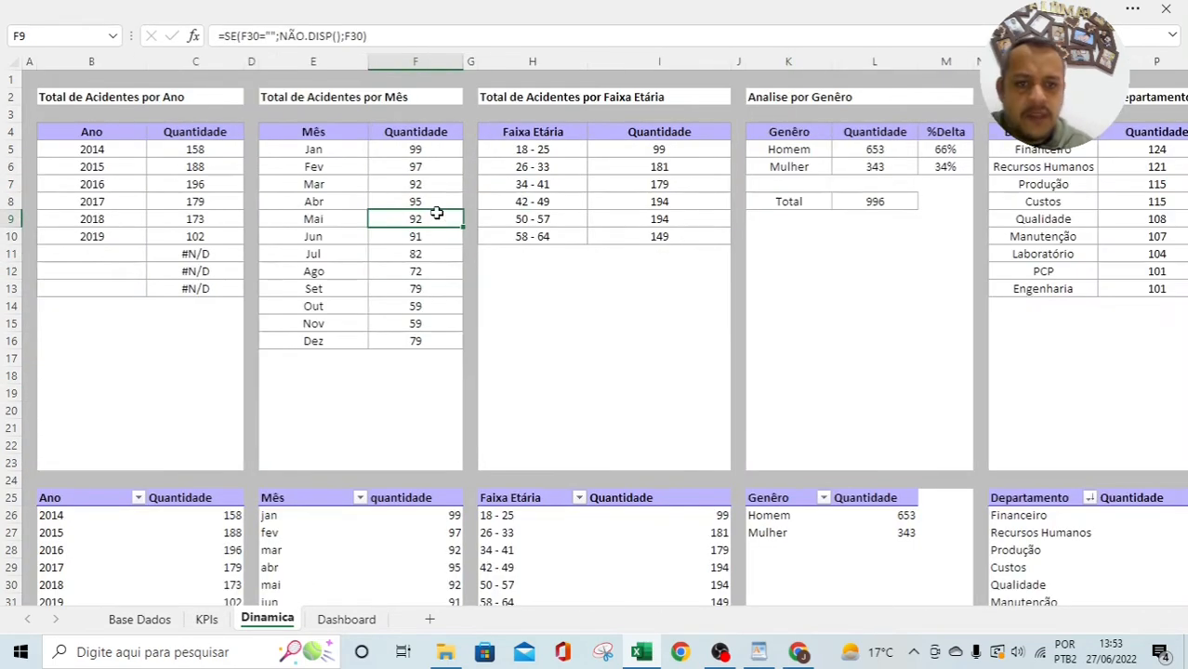
left_click_drag(793, 134, 856, 160)
Step: Insert a Rosca donut chart of the gender data and move it onto the Dashboard
left_click(283, 11)
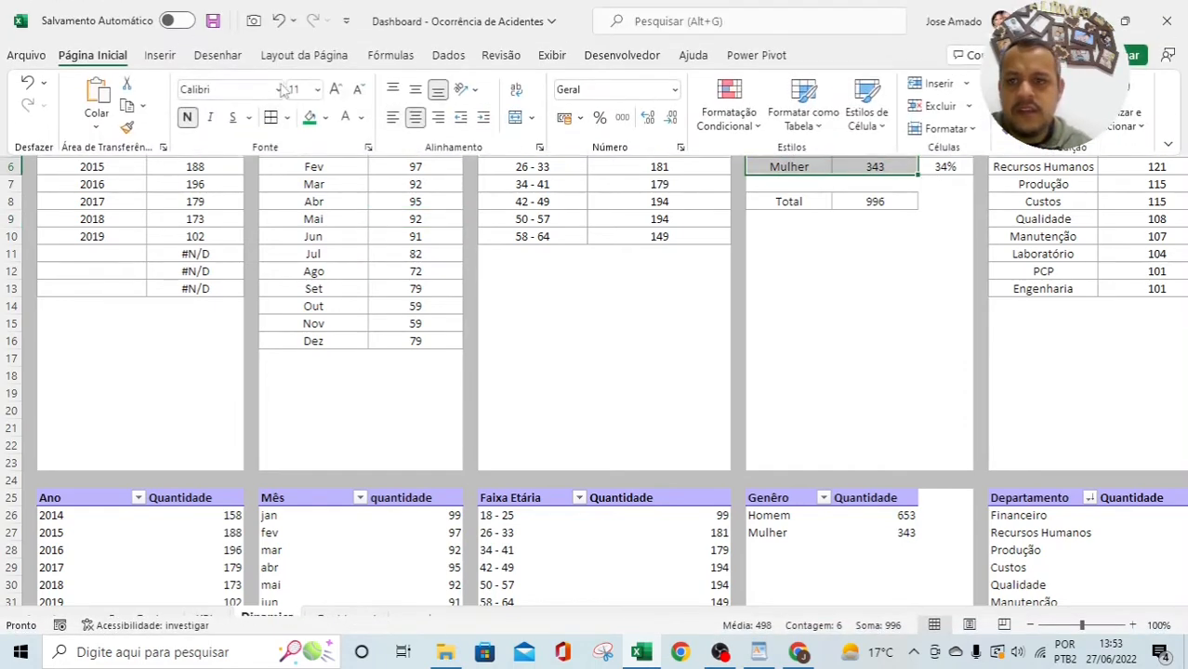
left_click(160, 56)
left_click(444, 128)
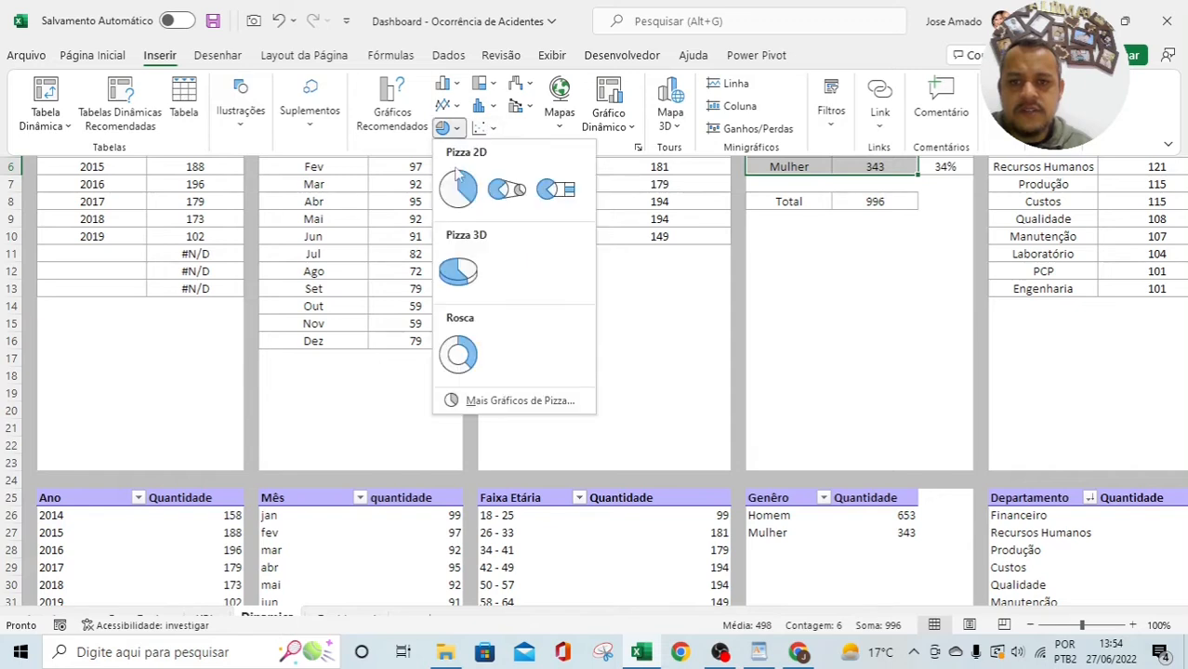
left_click(462, 369)
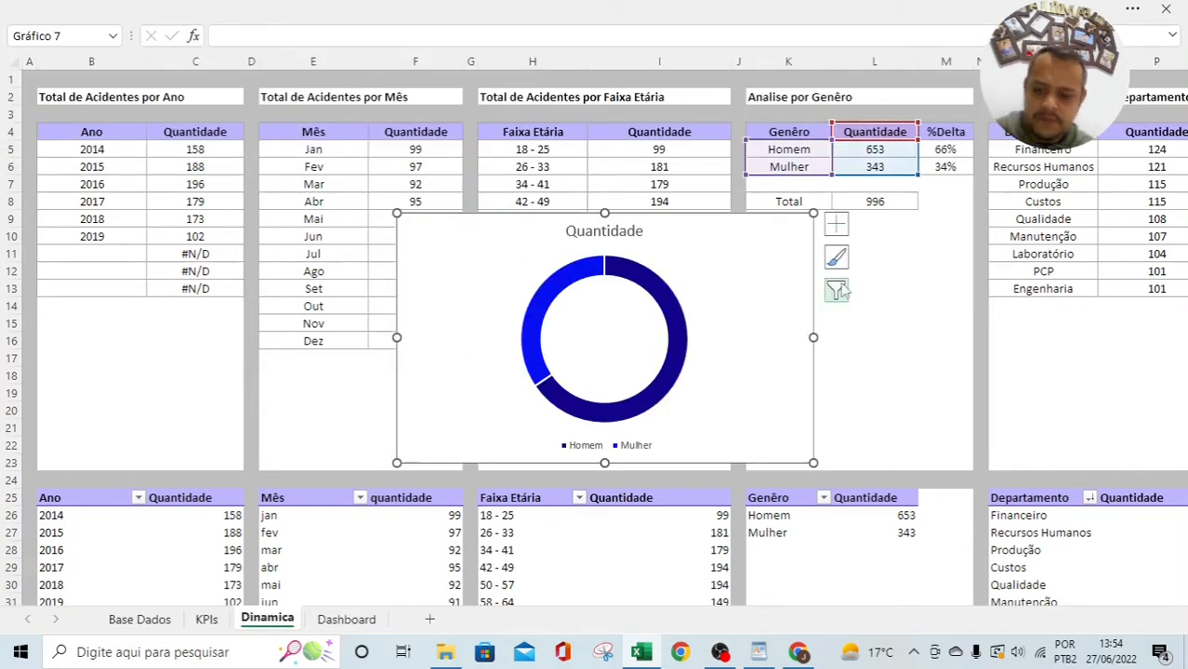
key("Delete")
left_click(346, 619)
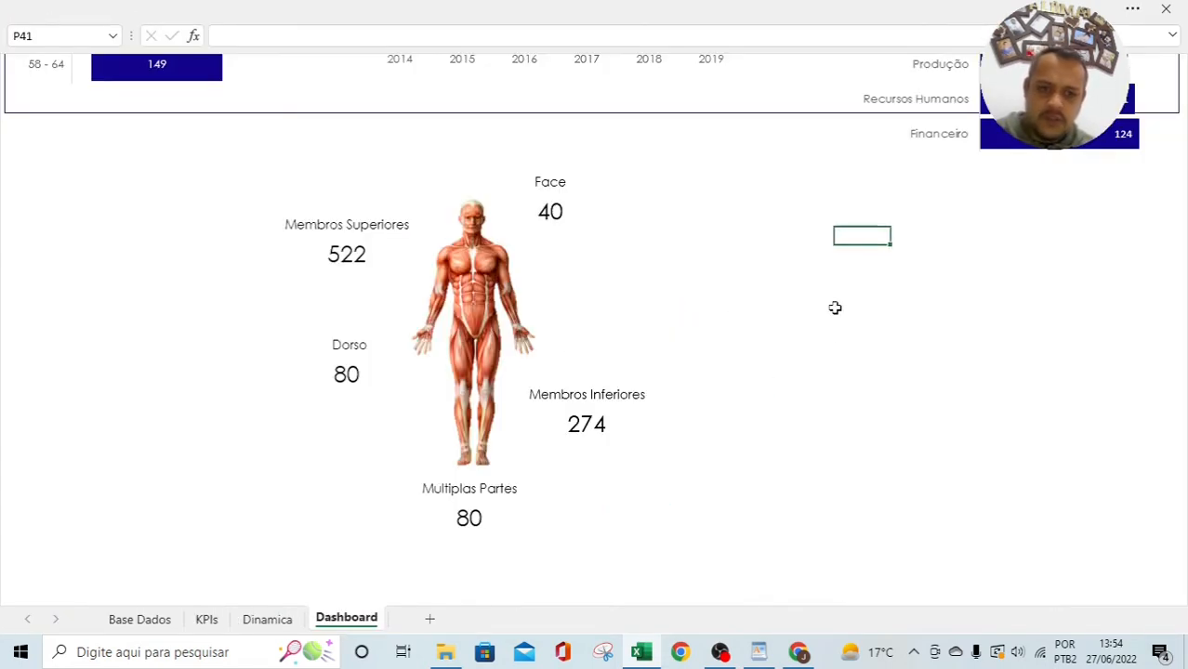
key("ctrl+v")
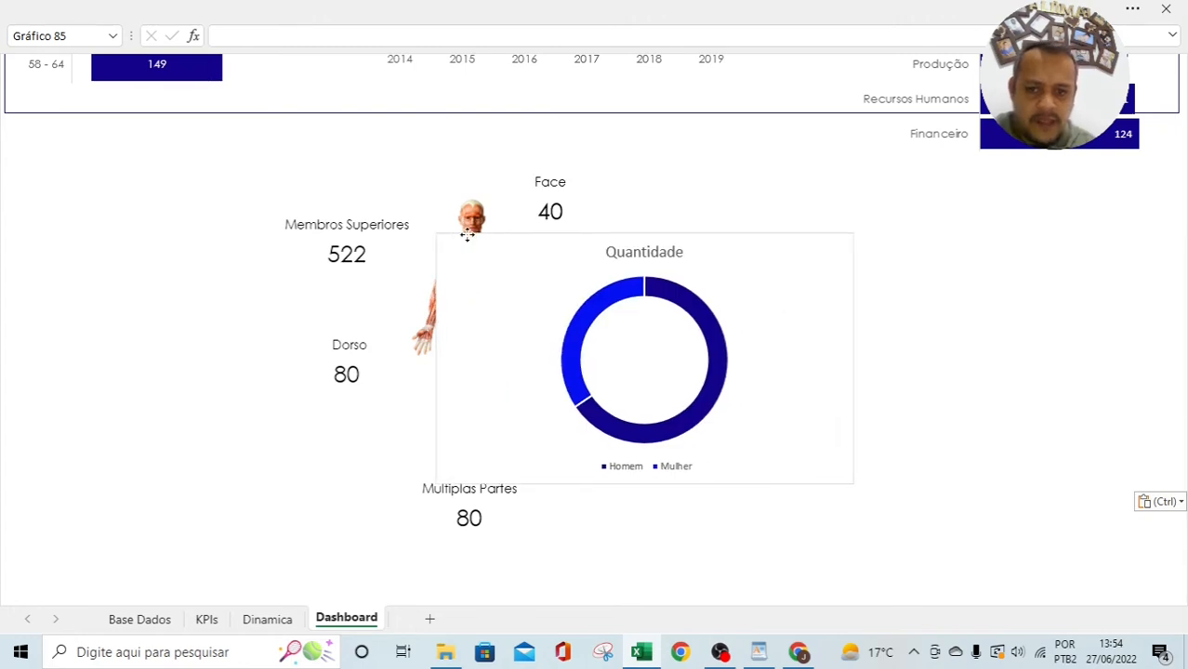
left_click_drag(467, 232, 504, 235)
Step: Set the donut chart to Sem Preenchimento and Sem Contorno, placed right of the figure
right_click(503, 231)
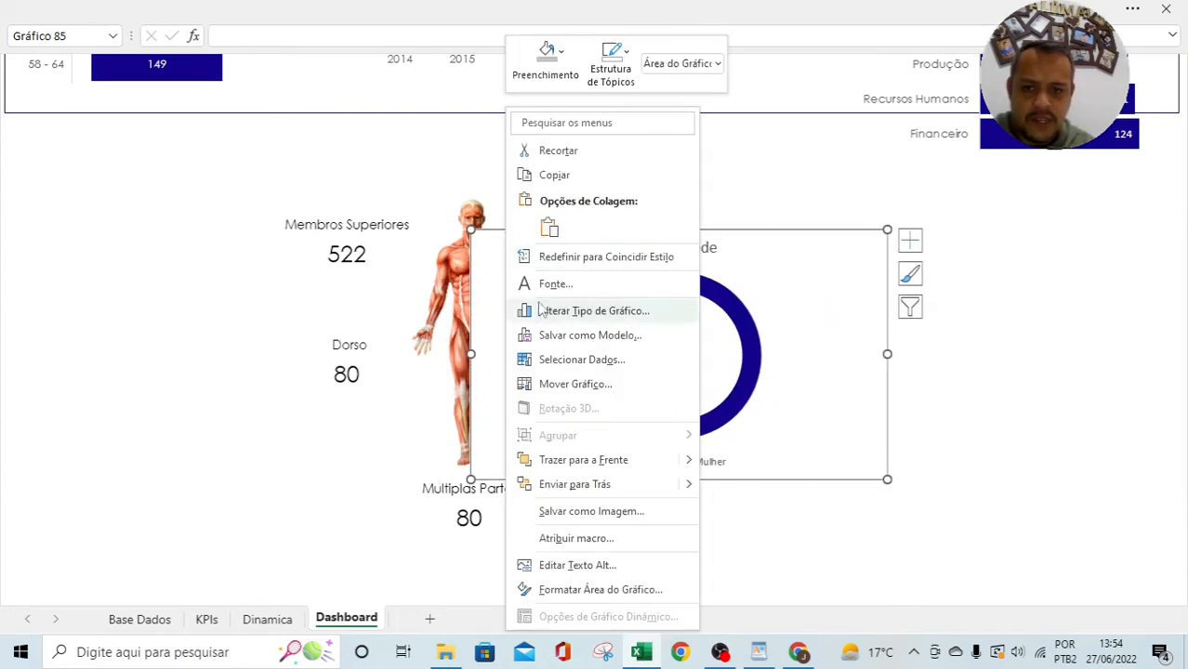
left_click(557, 72)
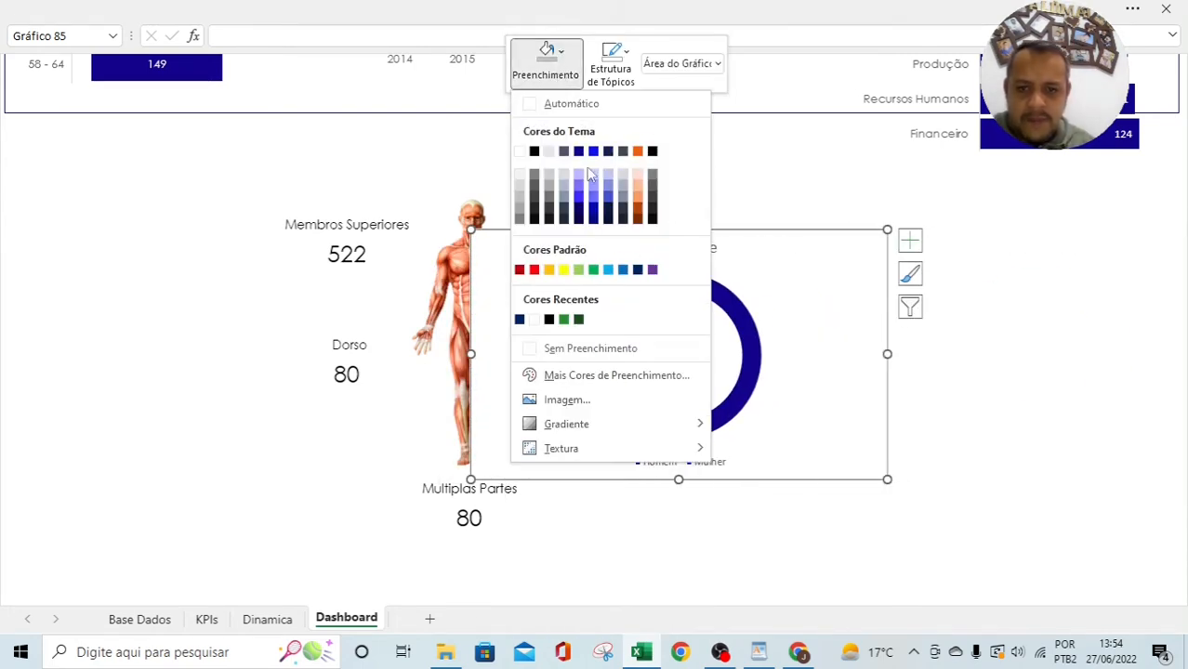
left_click(549, 349)
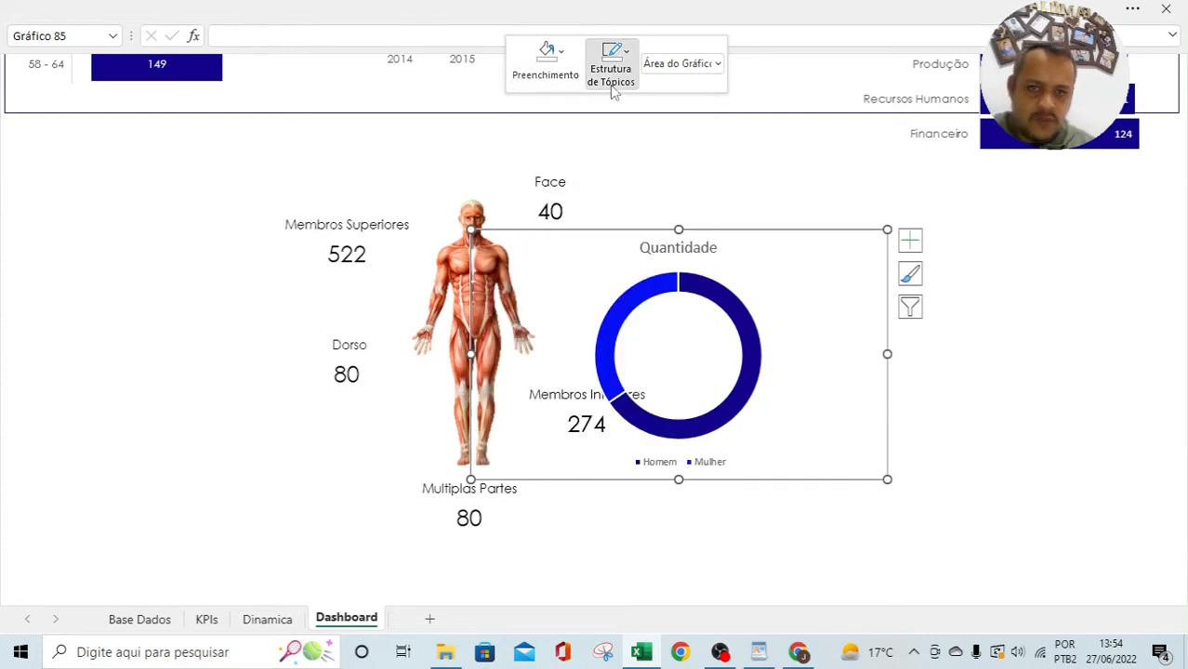
left_click(611, 82)
left_click(606, 350)
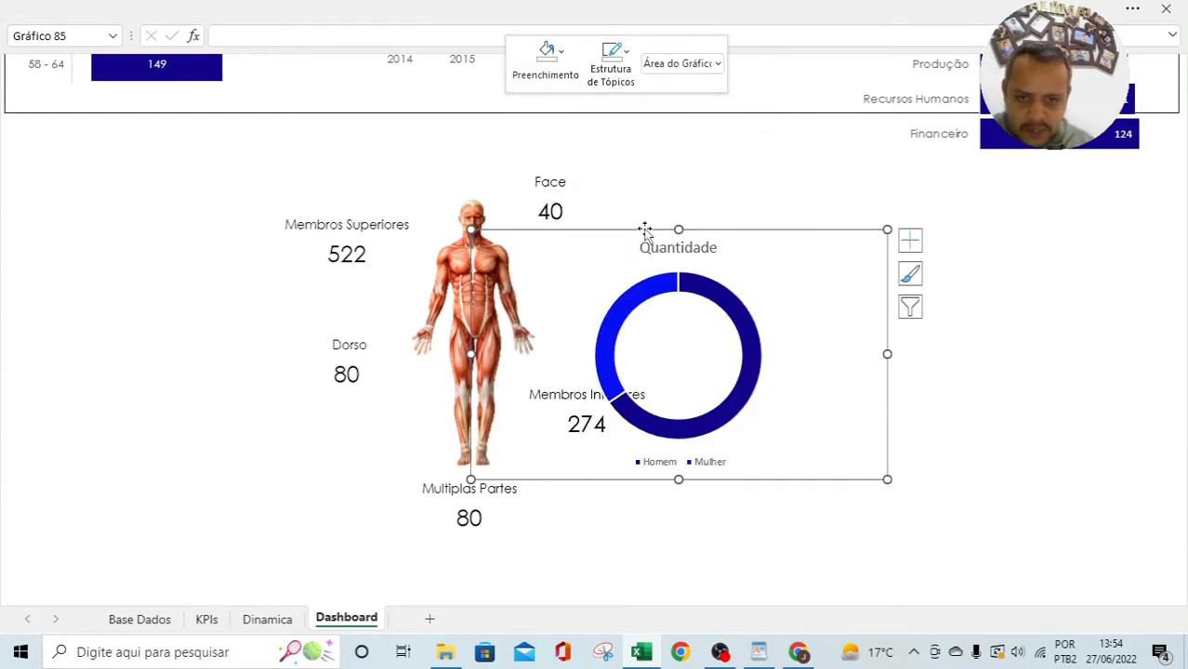
left_click_drag(644, 230, 788, 215)
left_click(886, 239)
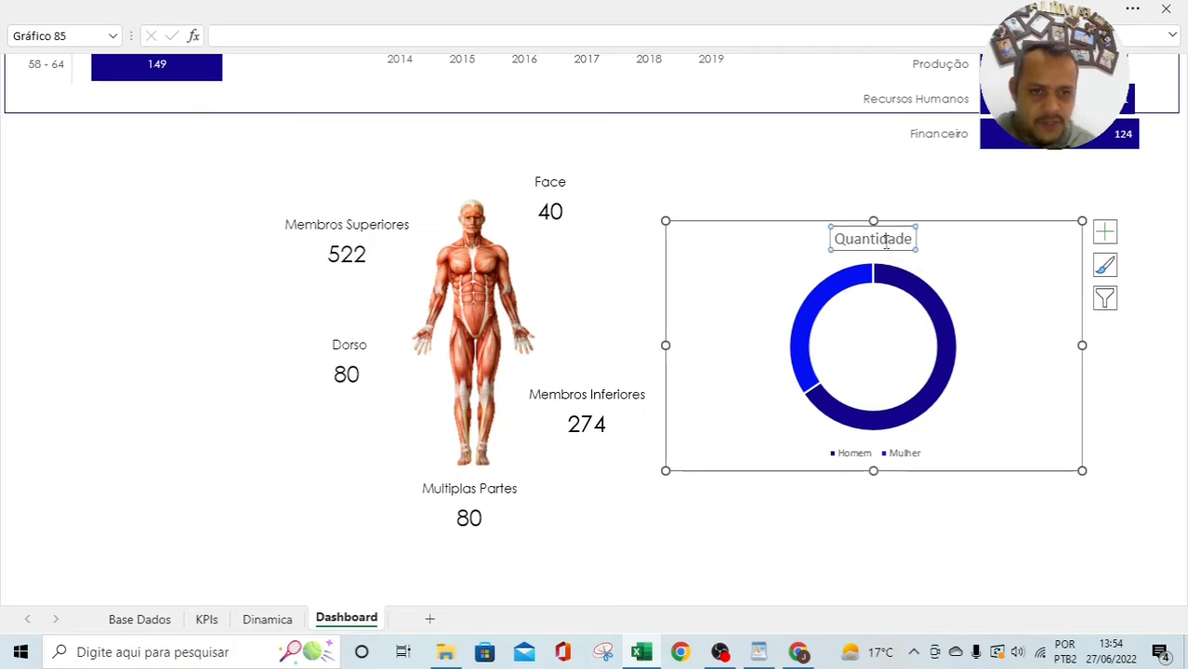
Step: Delete the donut chart's title and legend, then enlarge the ring within the chart
key("Delete")
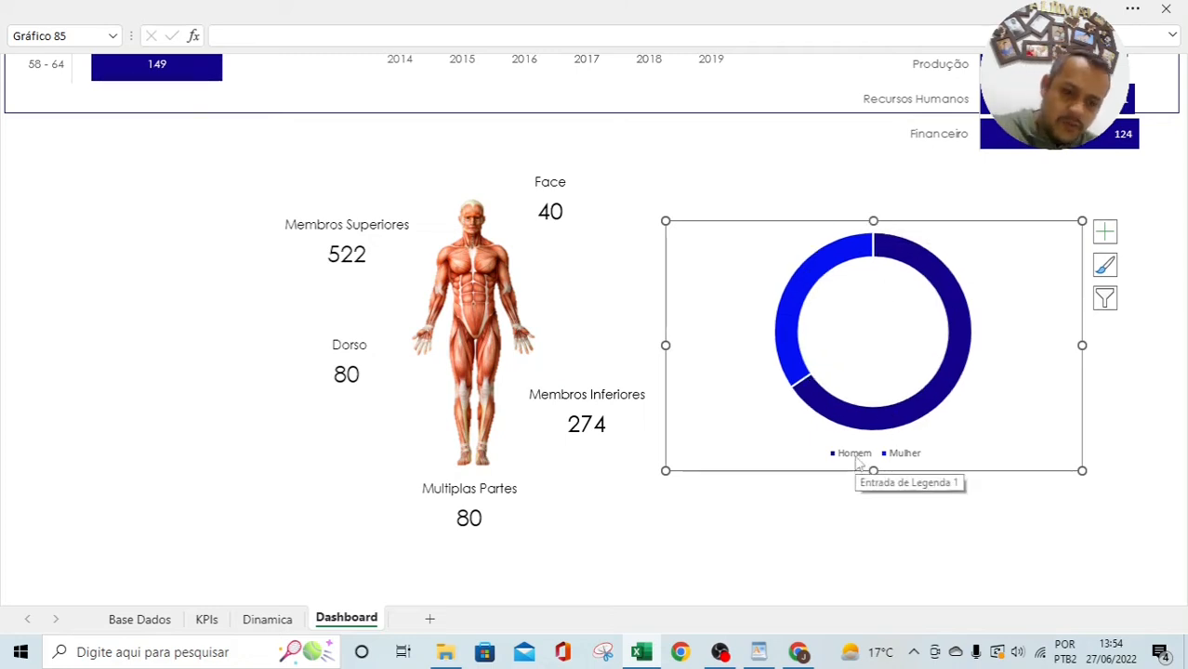
left_click(854, 459)
key("Delete")
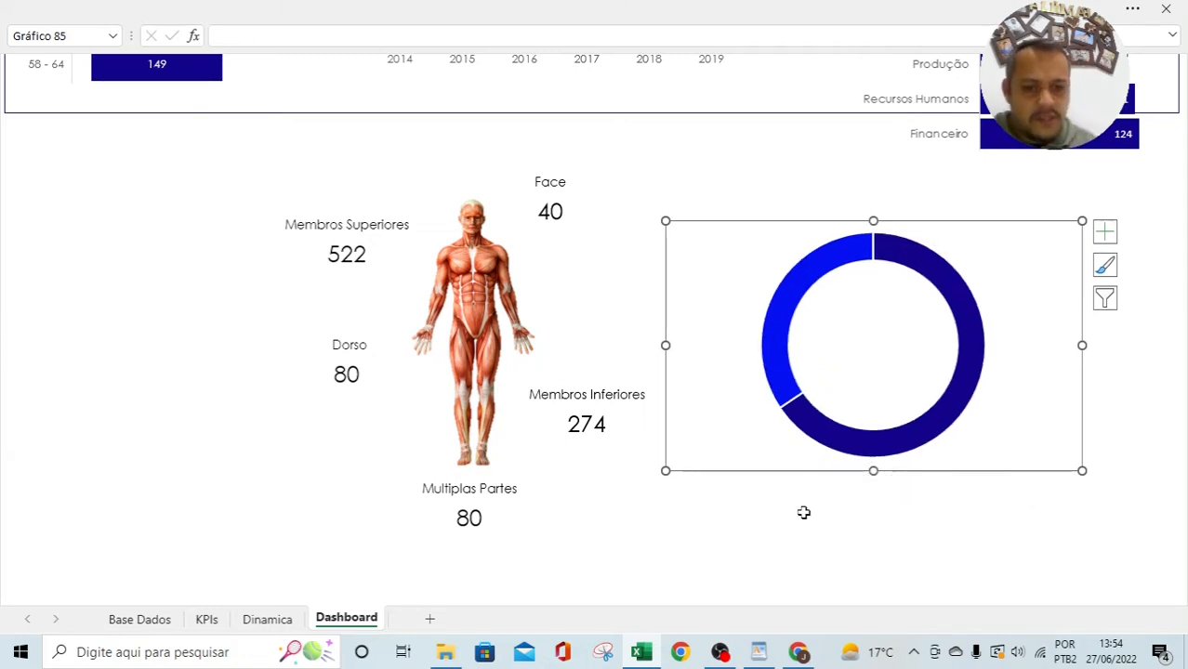
left_click(813, 274)
left_click_drag(755, 231, 740, 221)
left_click(973, 383)
left_click_drag(1011, 222, 981, 221)
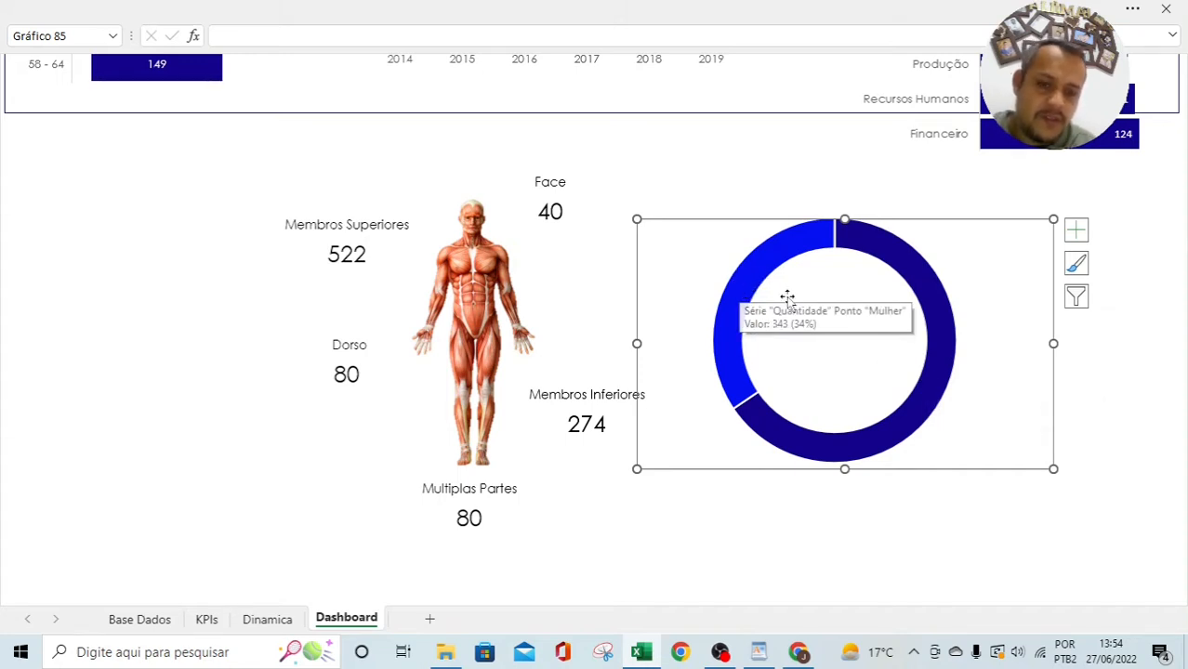
Step: Fill the Mulher slice of the donut orange
mouse_move(767, 269)
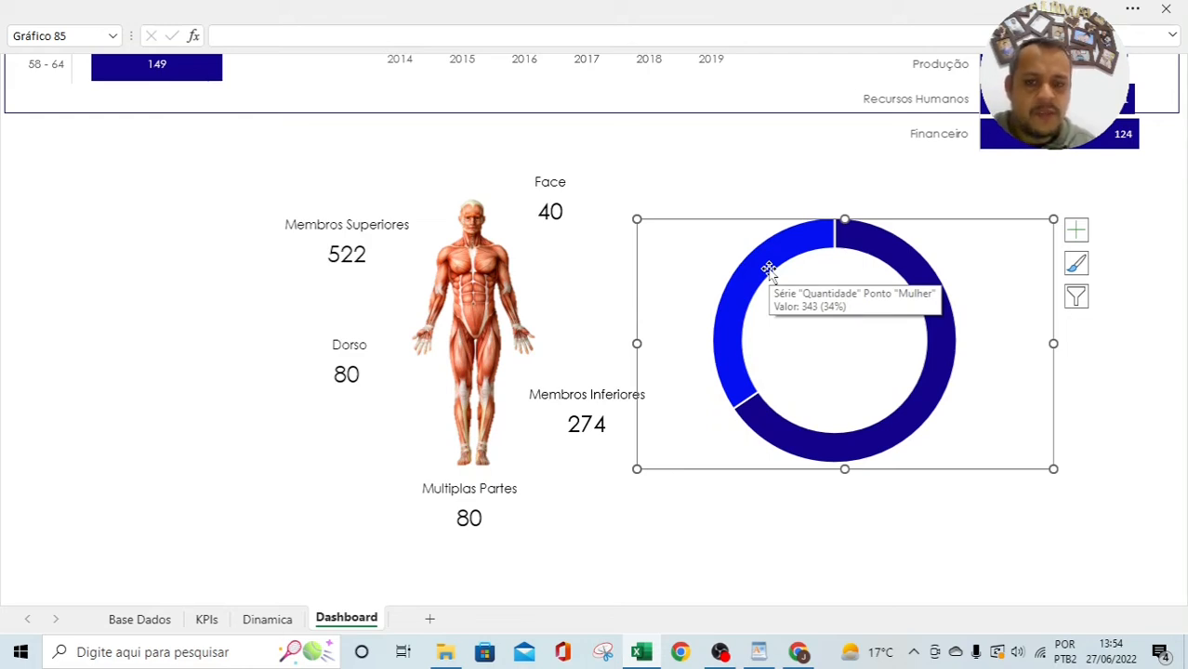
left_click(768, 270)
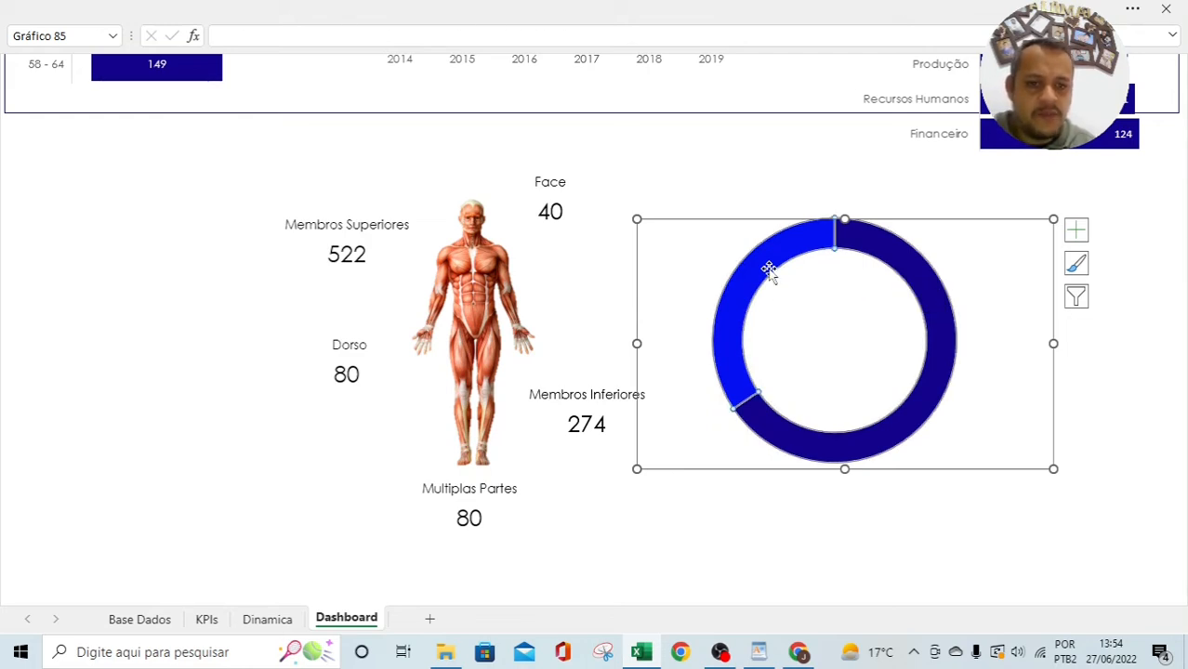
right_click(768, 269)
left_click(808, 225)
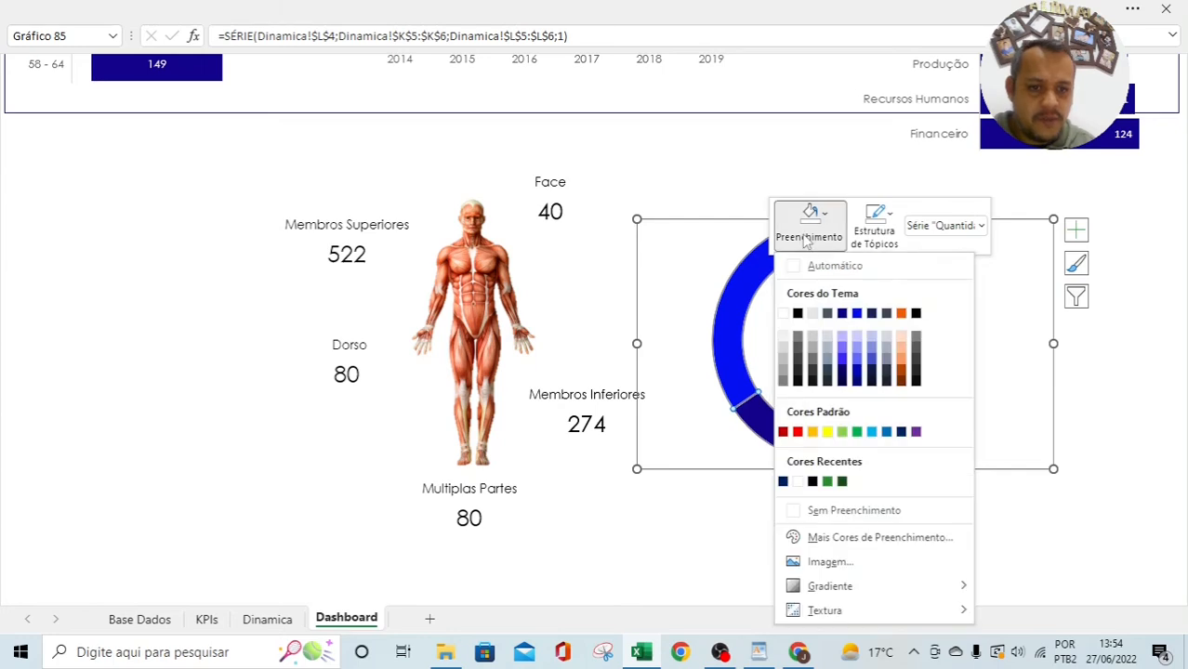
left_click(900, 315)
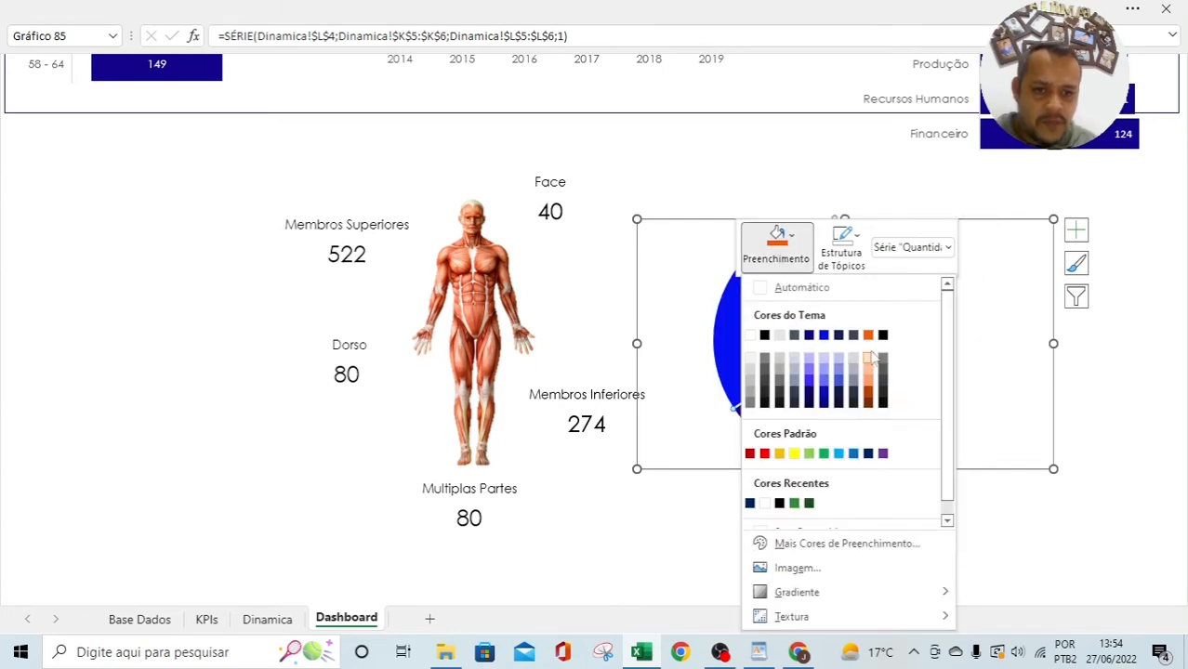
left_click(869, 335)
left_click(772, 527)
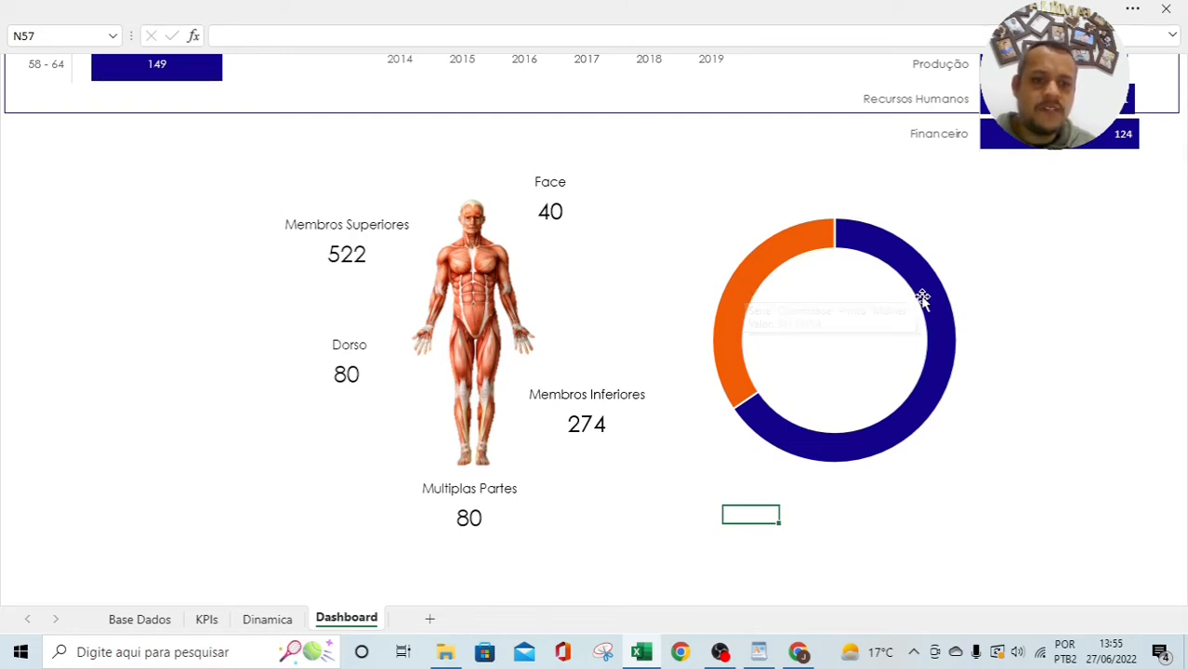
mouse_move(927, 336)
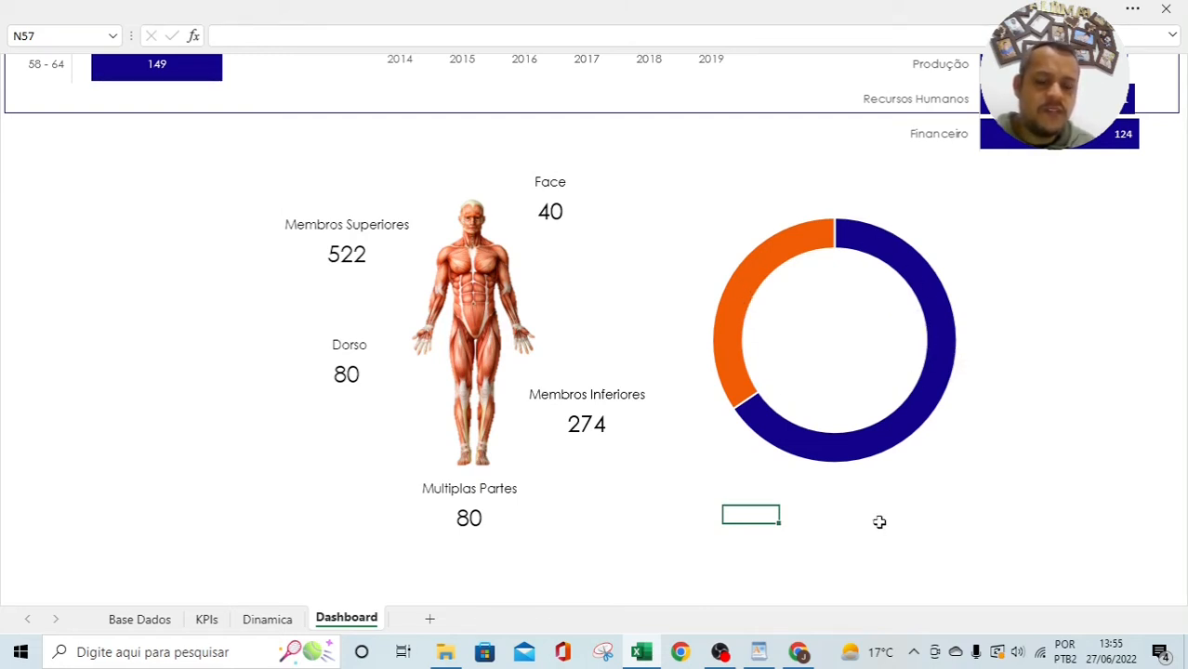
left_click(332, 6)
left_click(159, 56)
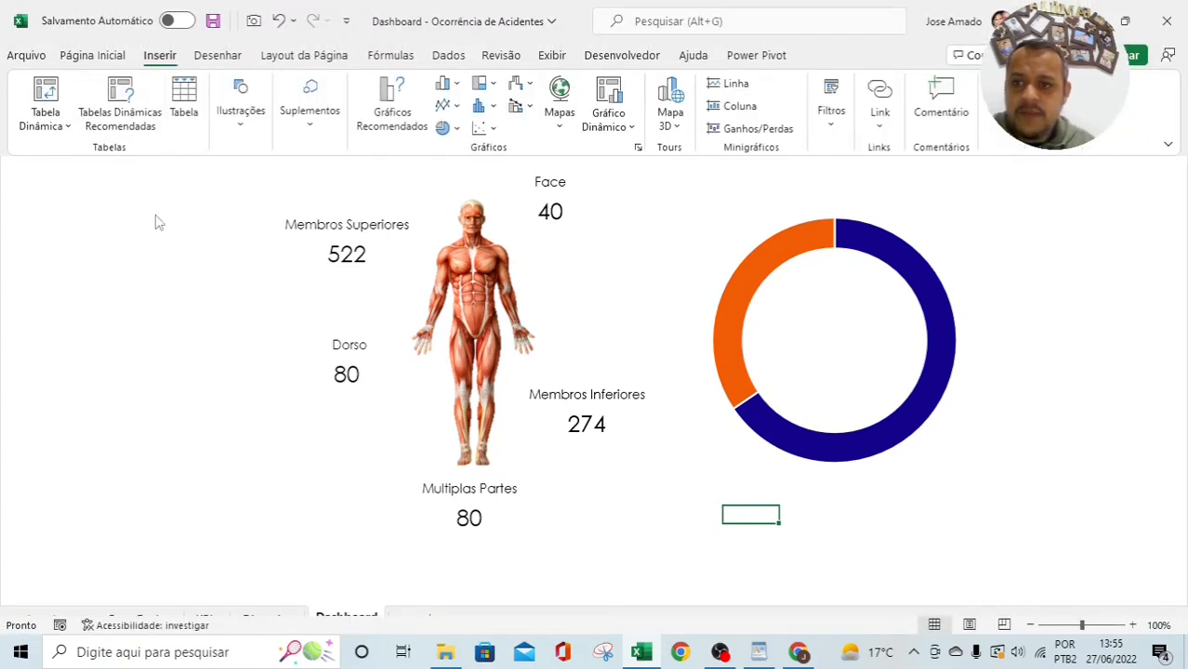
left_click(241, 116)
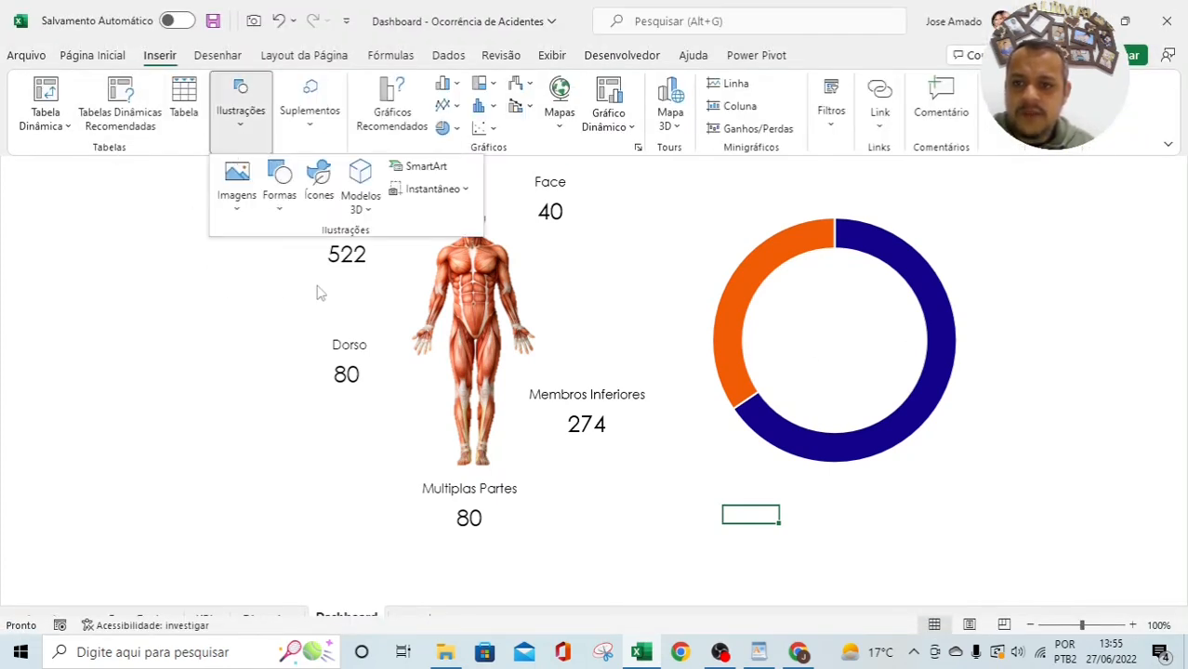
left_click(319, 191)
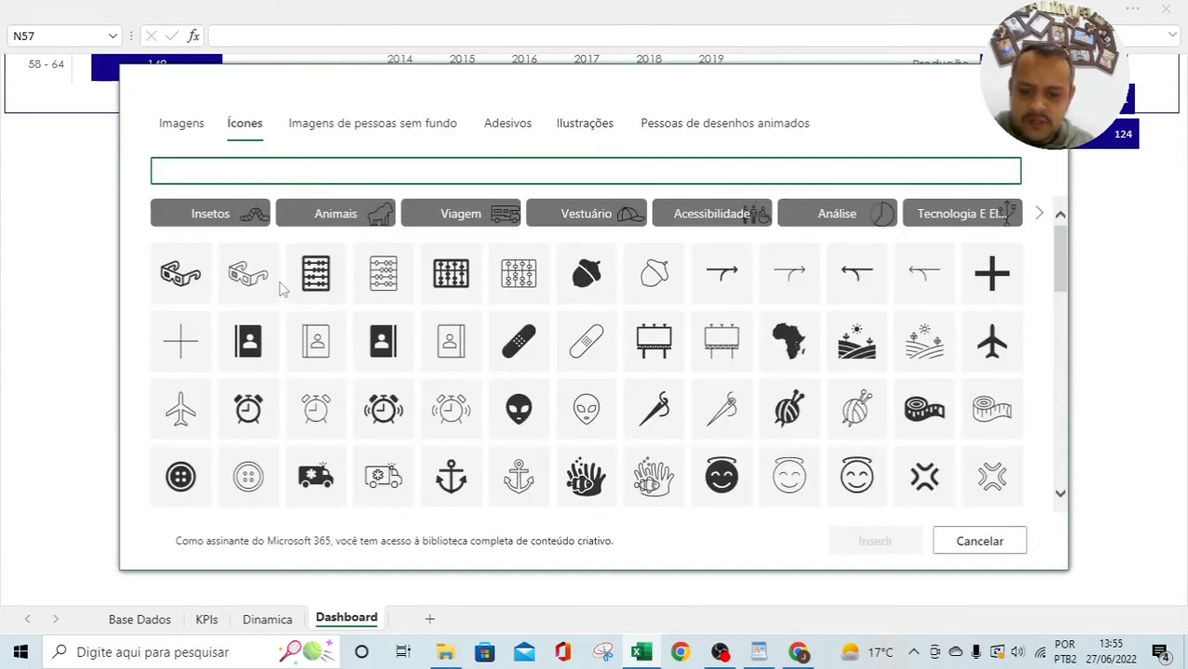
type("homem")
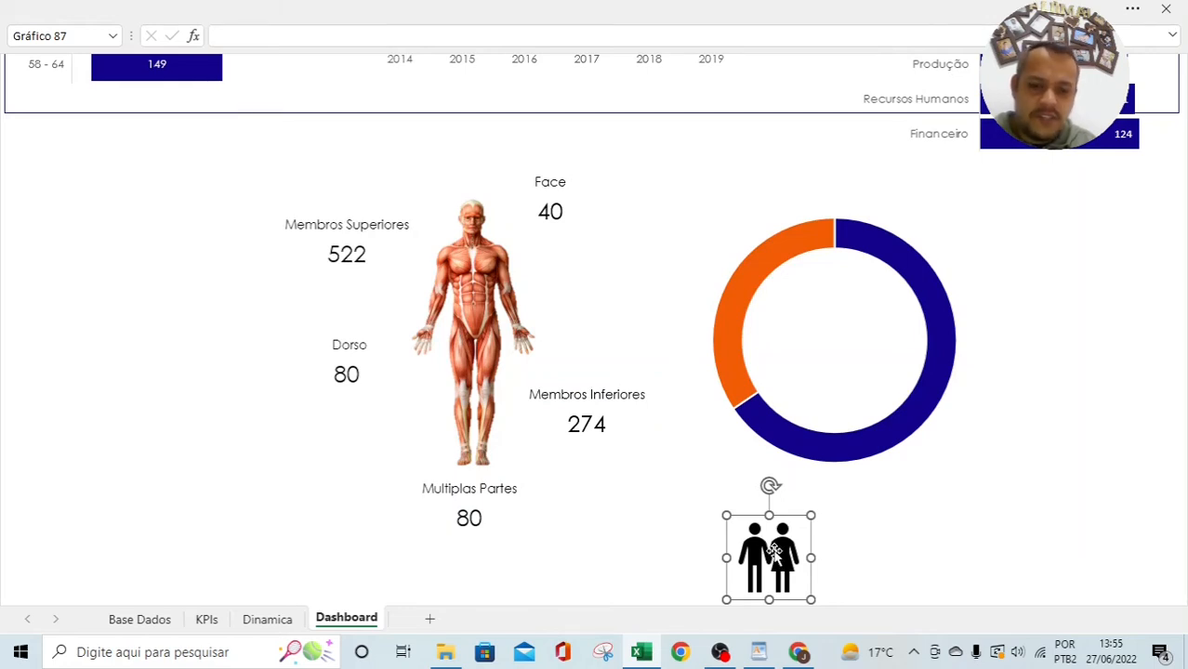
left_click_drag(775, 551, 828, 327)
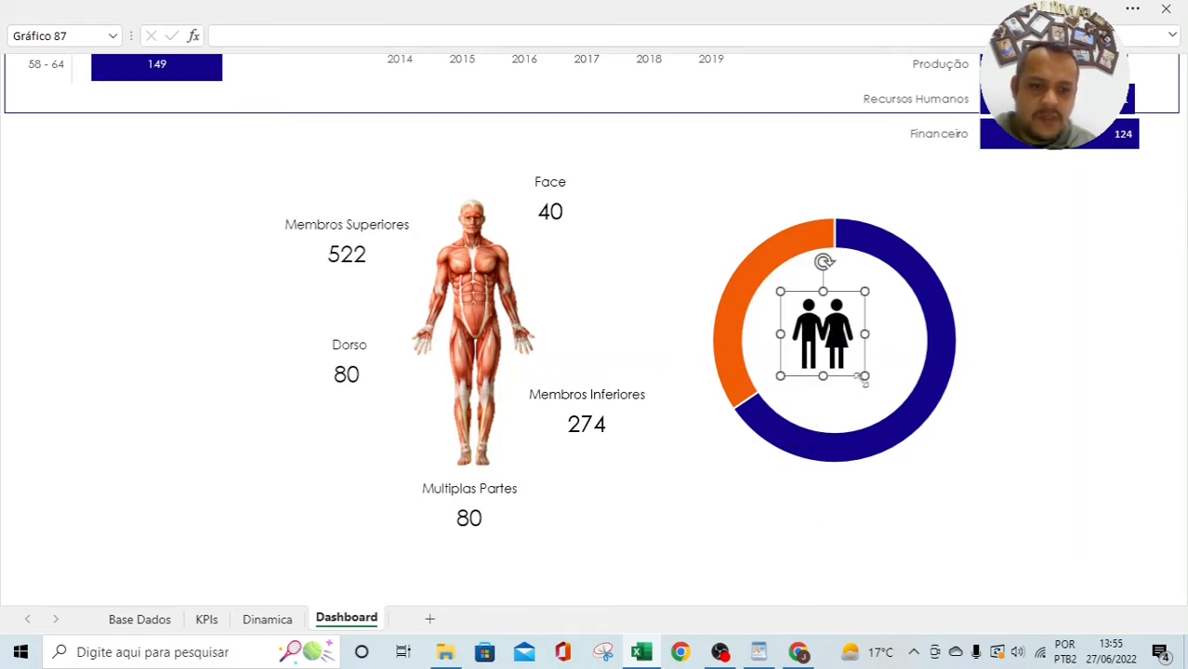
left_click_drag(860, 375, 847, 353)
left_click(848, 364)
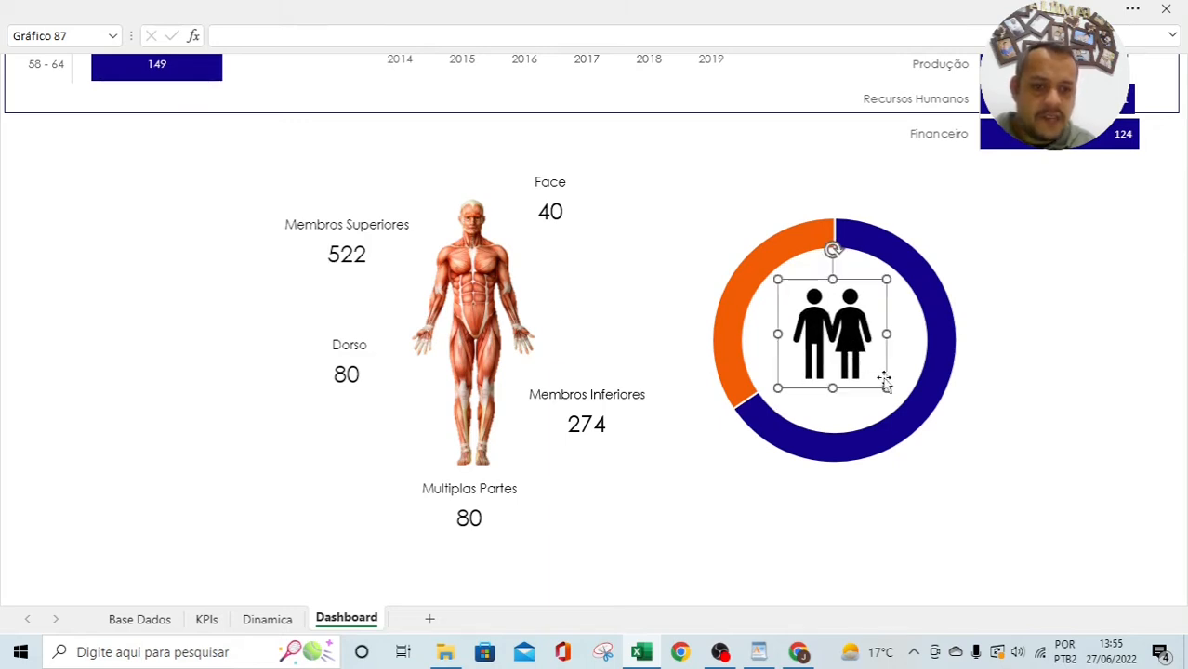
left_click_drag(886, 387, 893, 394)
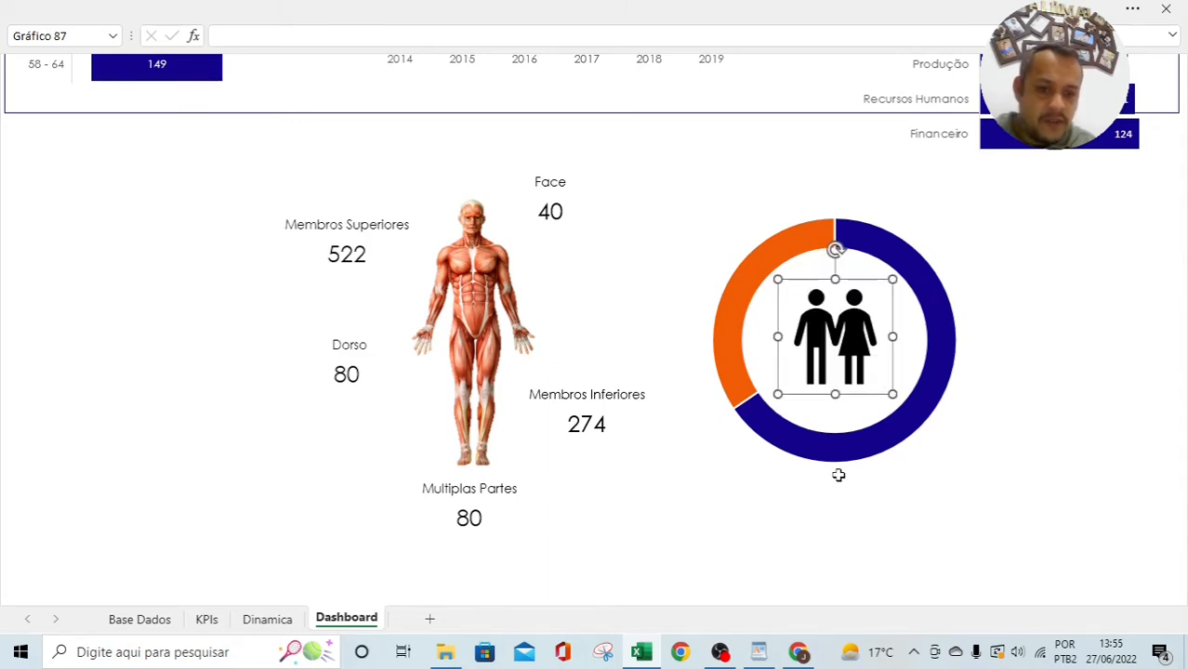
left_click(765, 496)
left_click(844, 341)
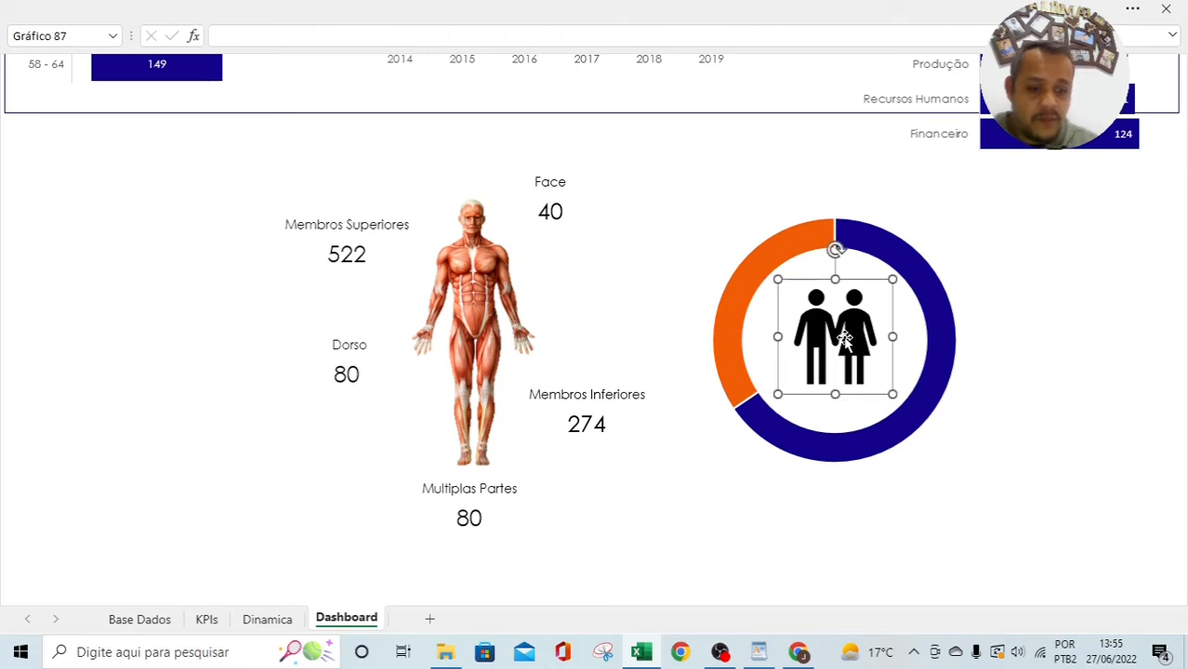
key("Delete")
left_click(334, 19)
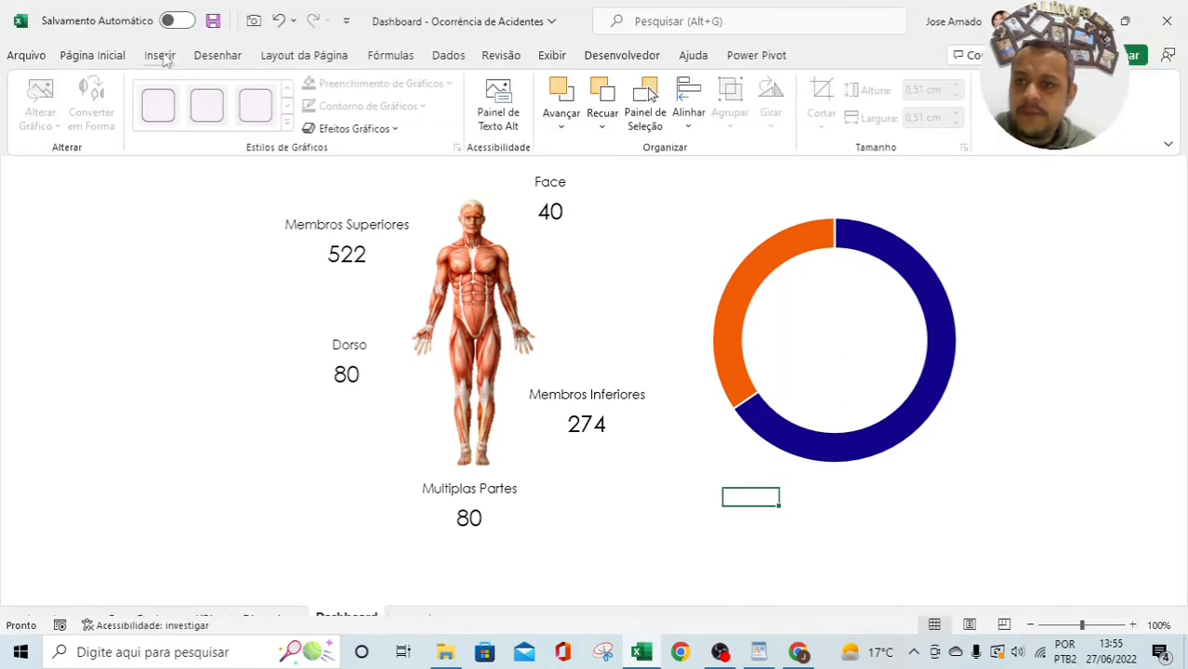
left_click(160, 56)
Step: Insert a man and a woman icon from the icon library, searching 'homem' first
left_click(240, 109)
key("Escape")
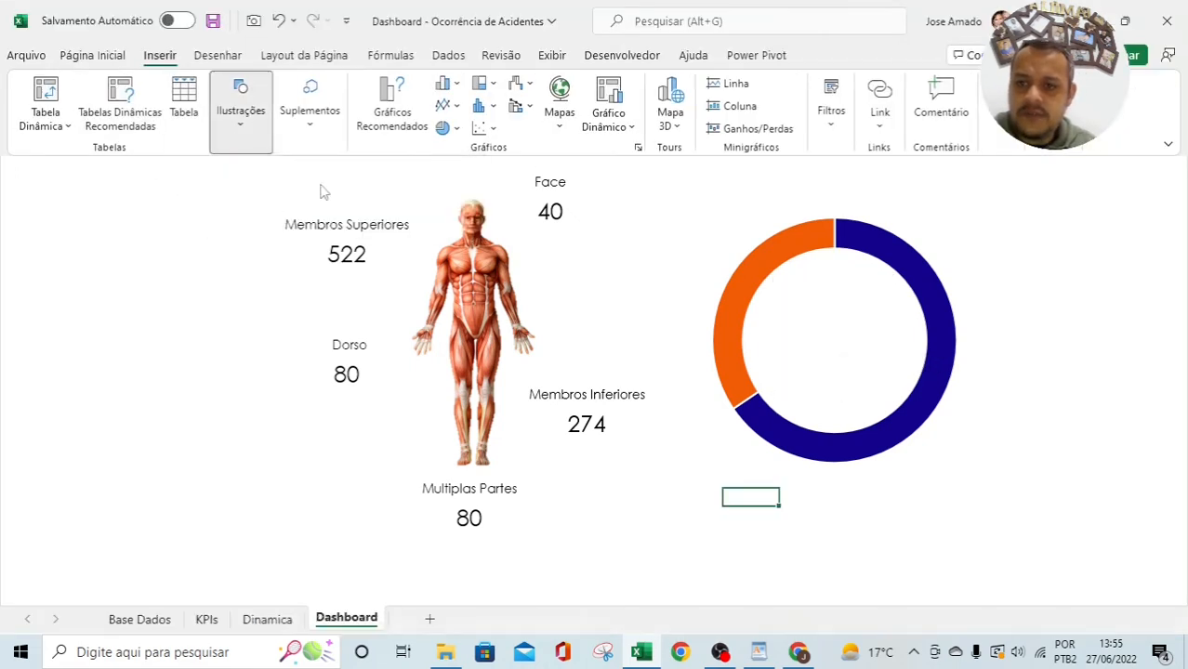
left_click(320, 192)
type("homem")
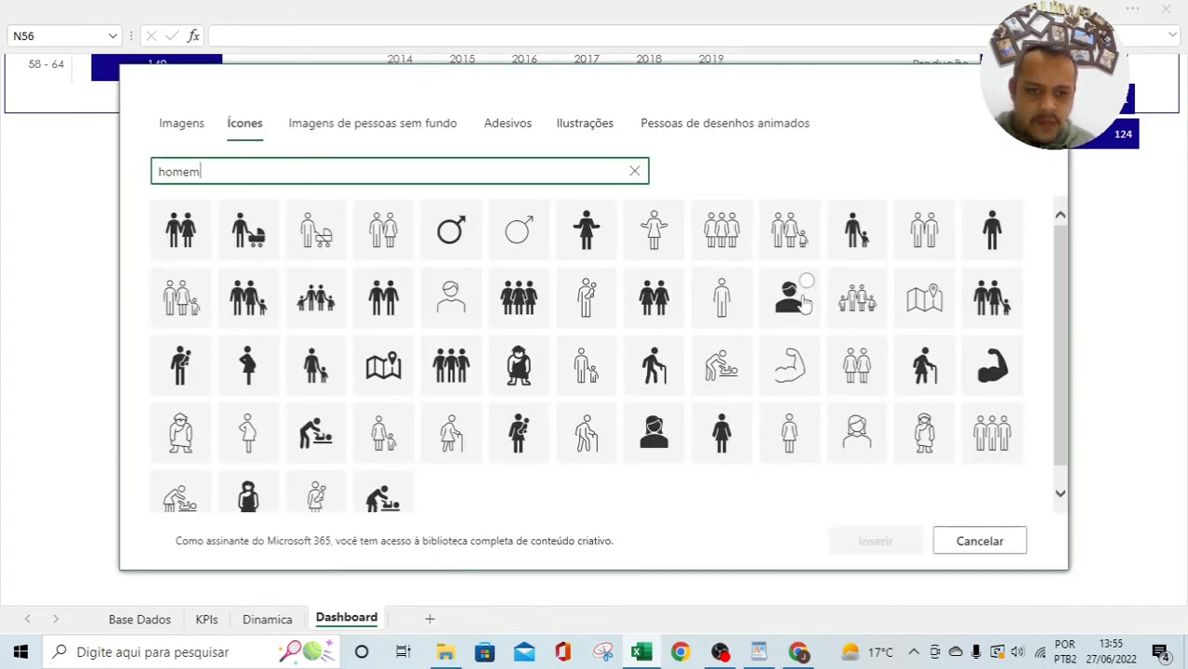
left_click(792, 326)
left_click(324, 176)
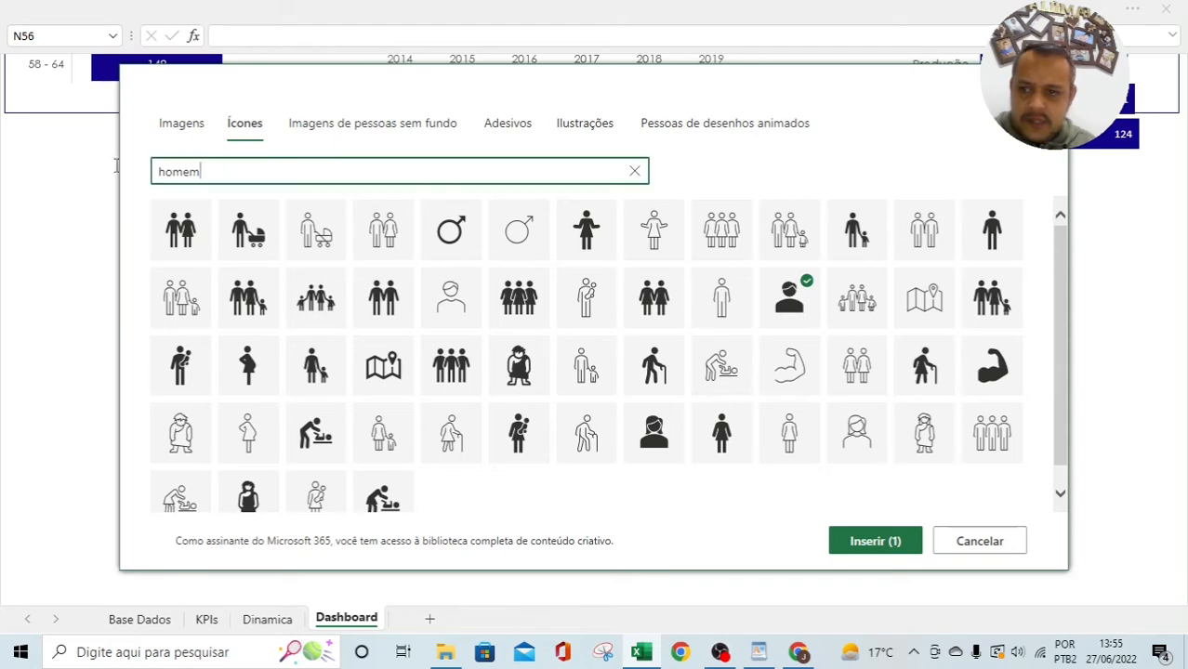
key("ctrl+a")
type("m")
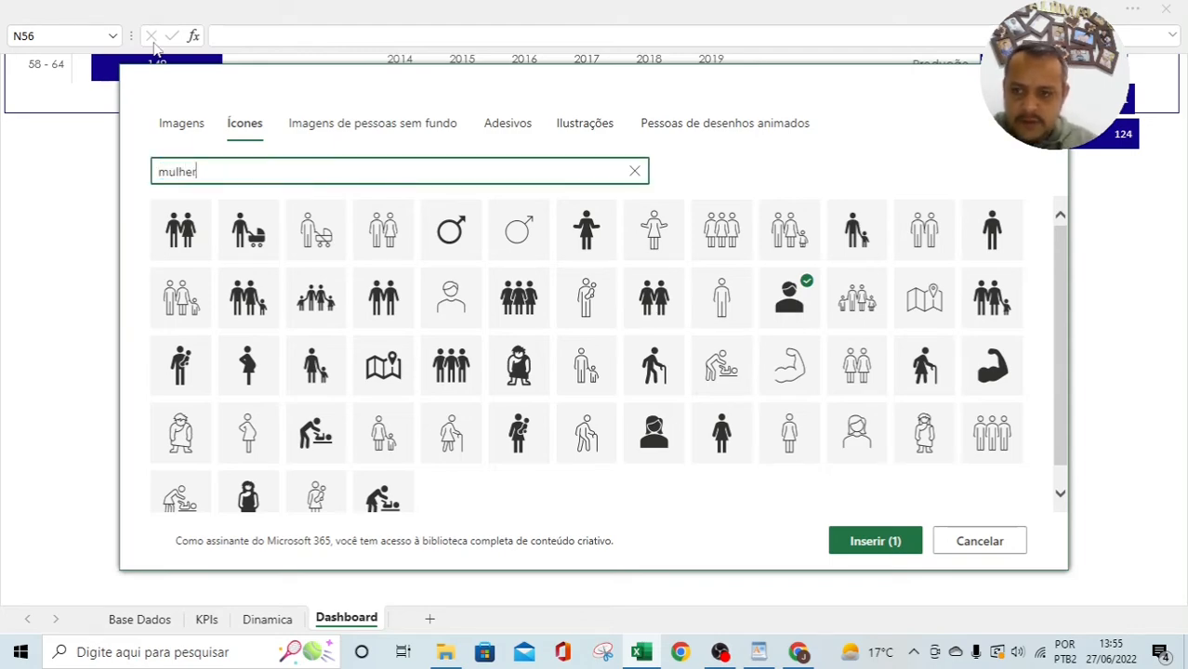
left_click(654, 296)
left_click(843, 544)
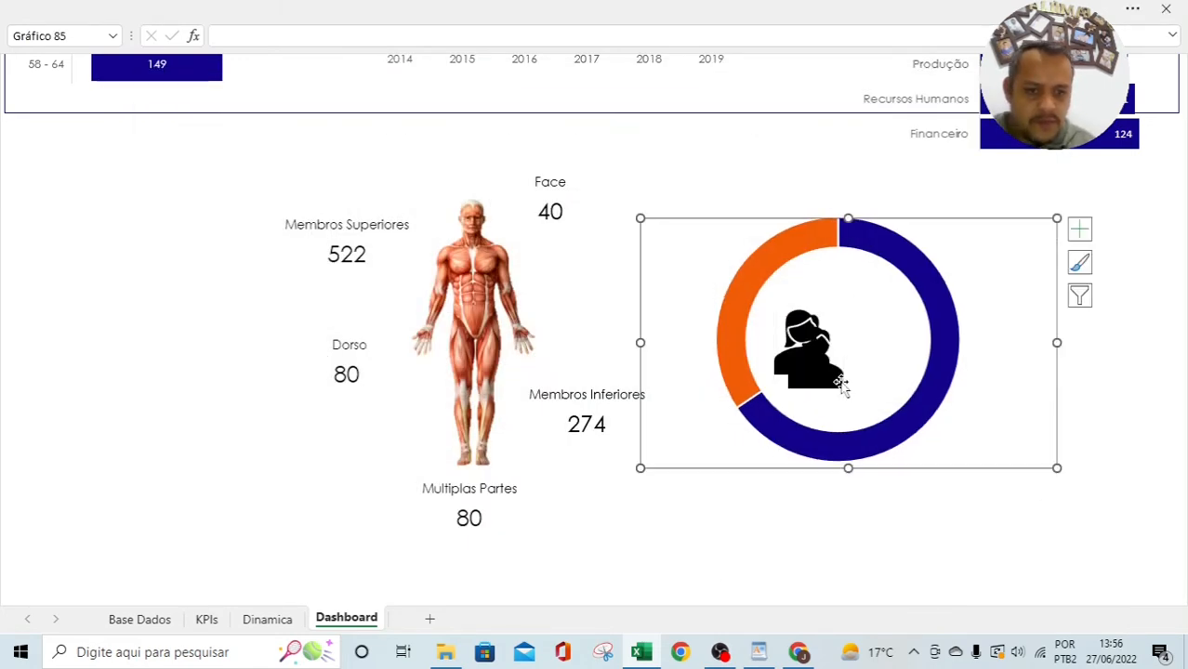
Step: Stack the man and woman icons right of the donut and delete the old donut chart
left_click_drag(836, 346, 1051, 276)
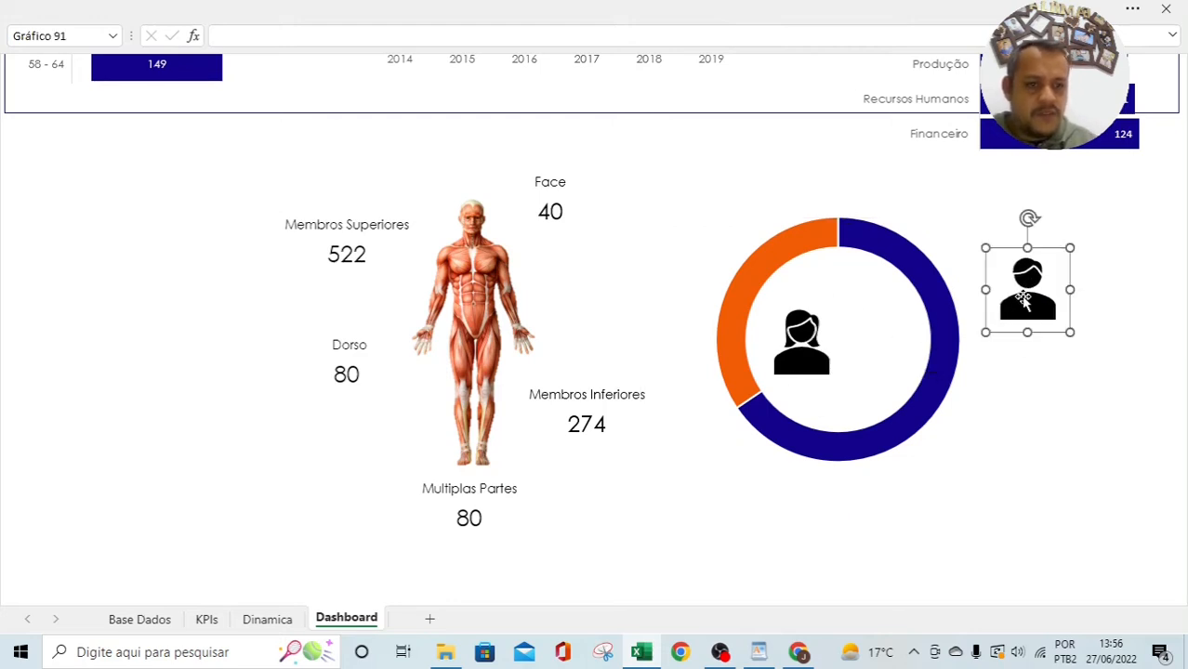
left_click(810, 363)
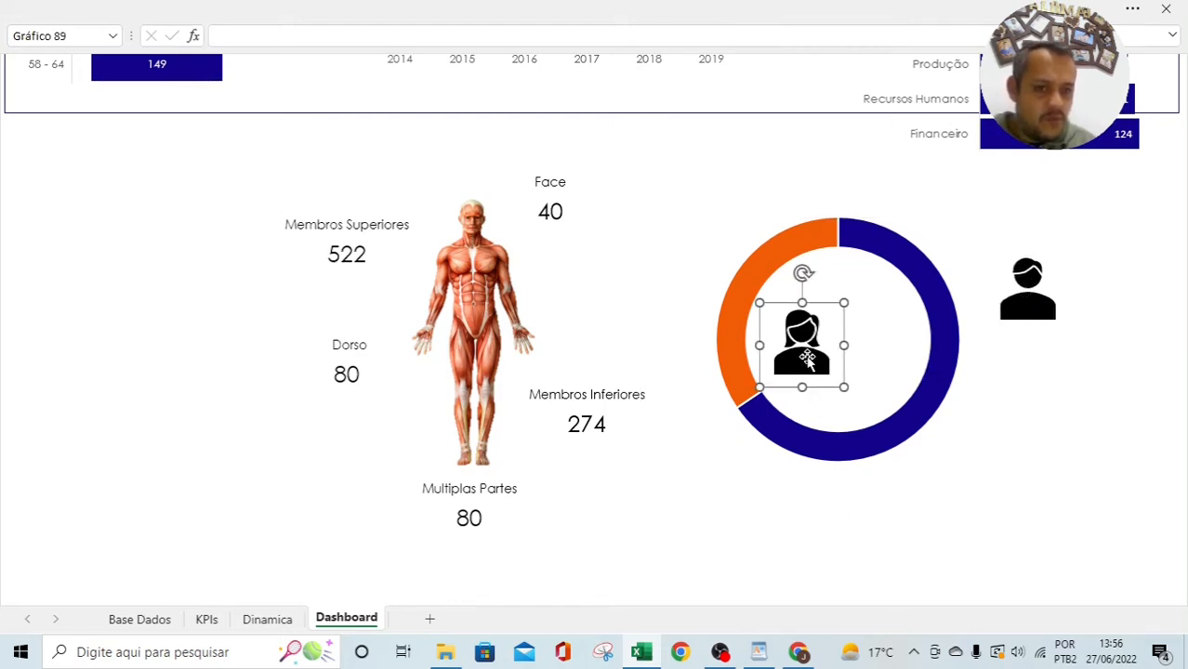
left_click_drag(808, 363, 1021, 452)
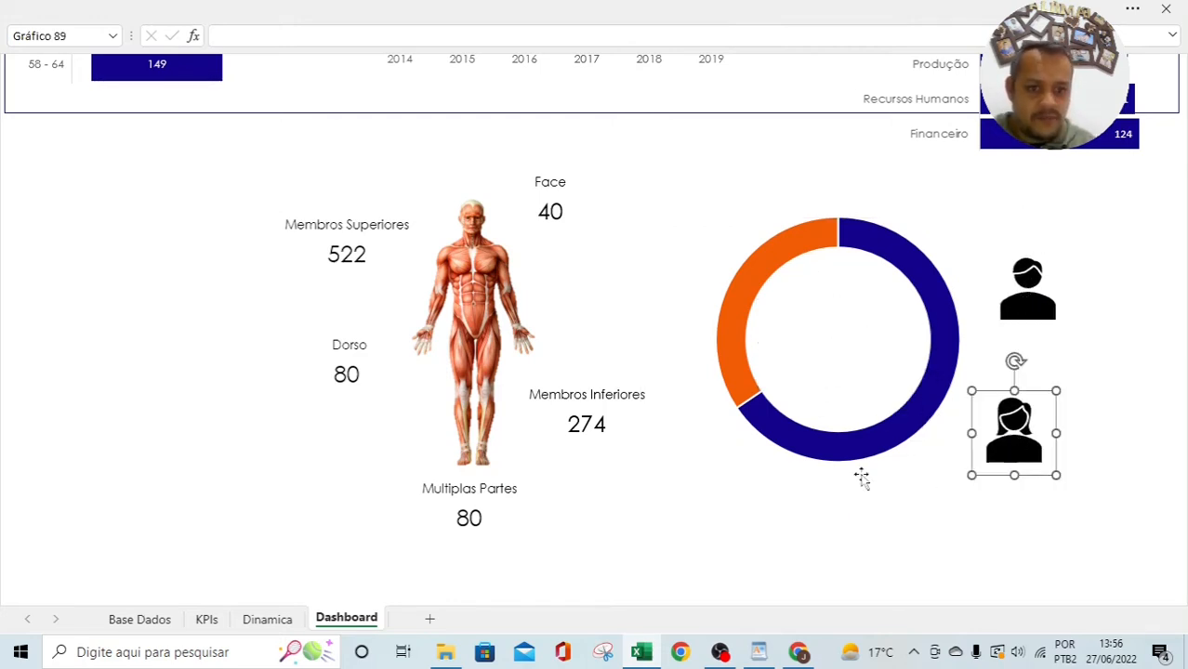
left_click(979, 224)
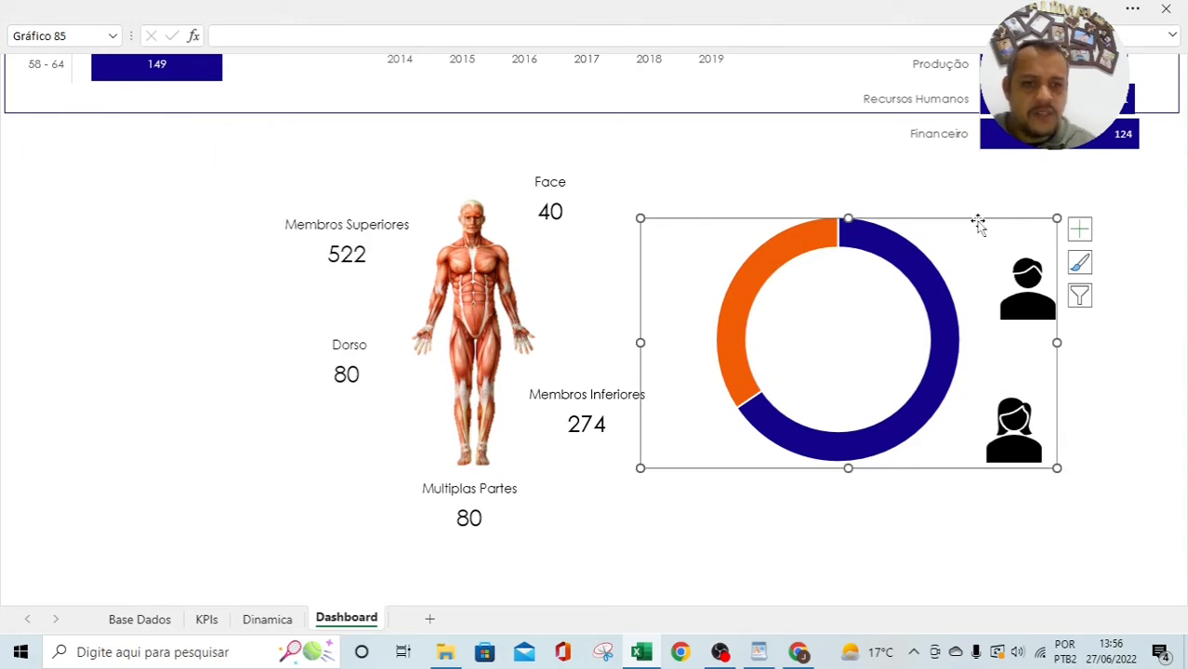
key("Delete")
Step: On Dinamica, chart the Homem/Mulher labels and %Delta values as a doughnut, cut it, return to Dashboard
left_click(267, 619)
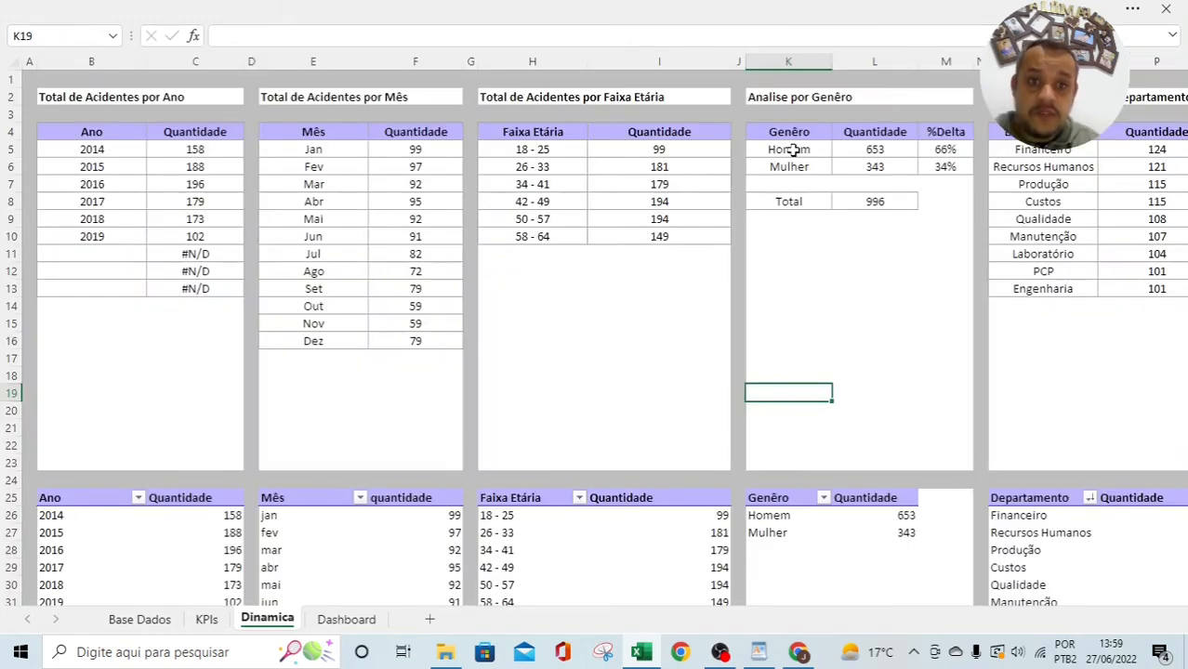
mouse_move(798, 149)
left_mouse_down()
mouse_move(871, 151)
mouse_move(791, 167)
left_mouse_up()
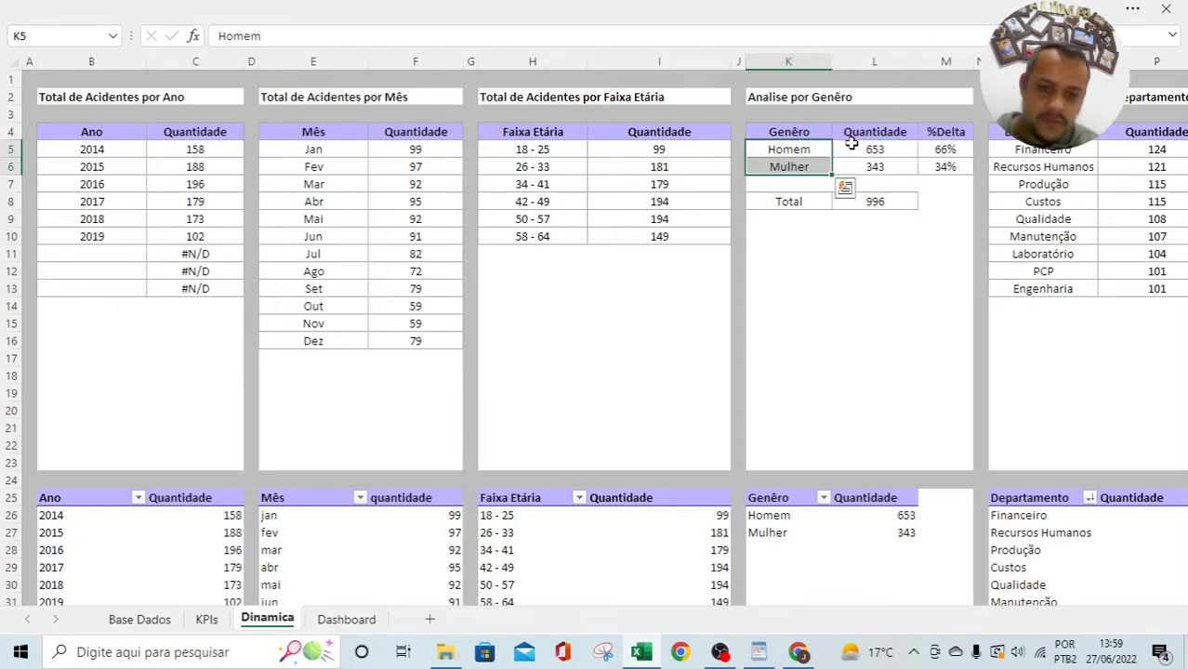
left_click_drag(938, 151, 942, 161)
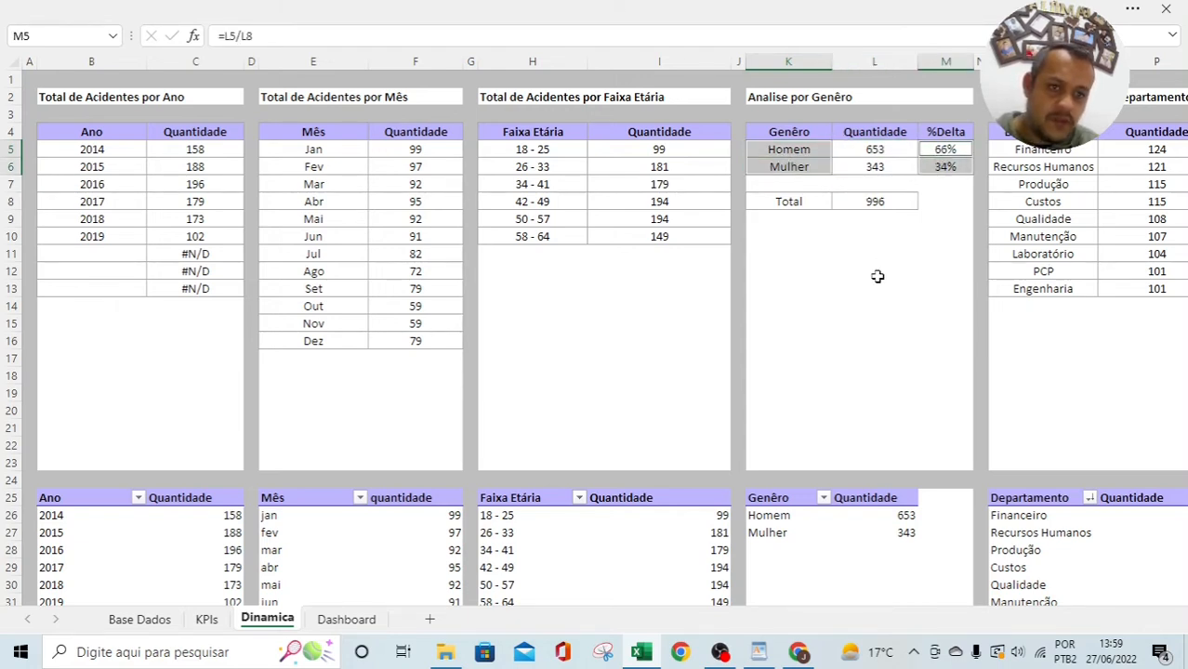
left_click(418, 10)
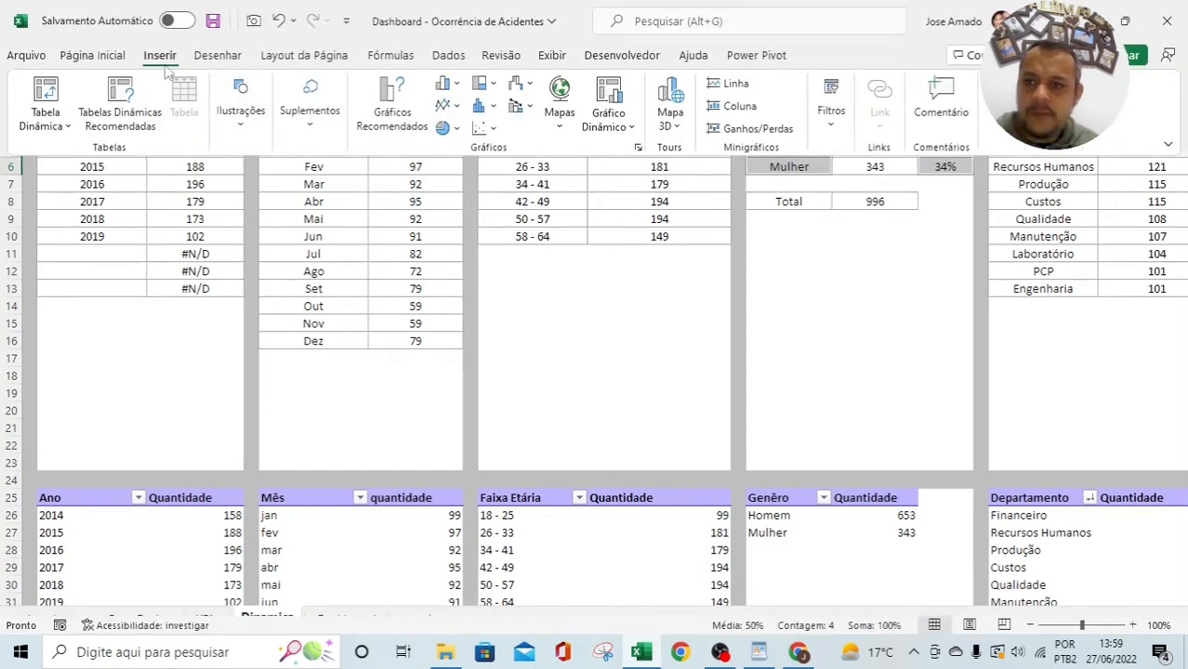
left_click(444, 128)
left_click(461, 359)
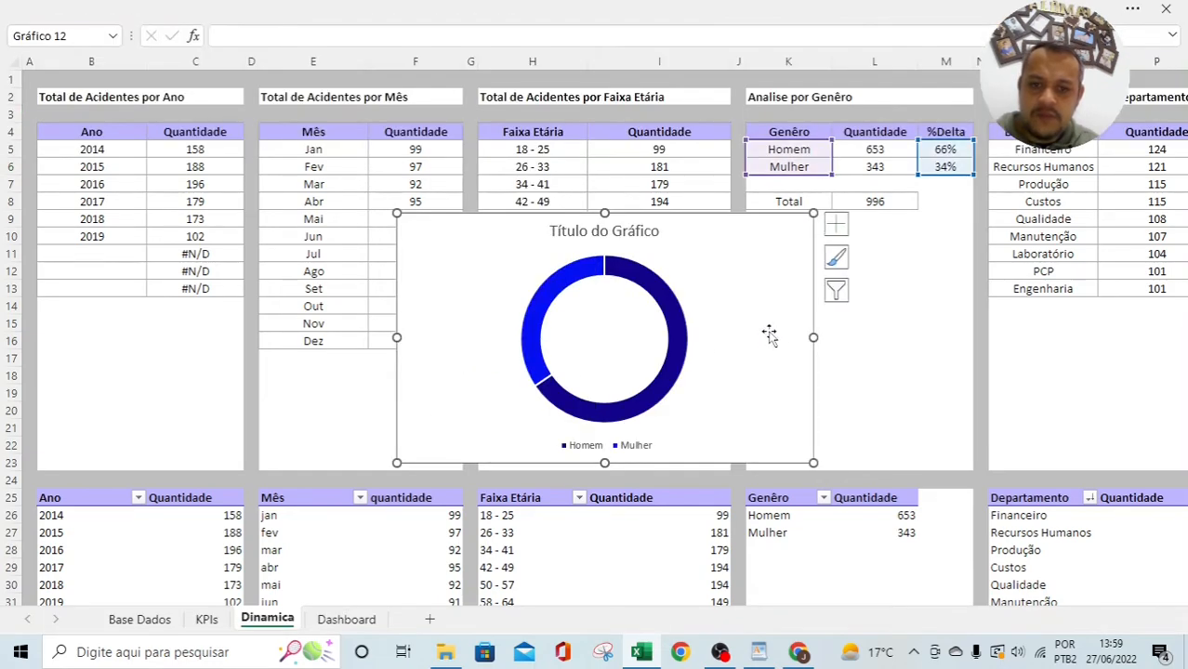
key("ctrl+z")
left_click(346, 617)
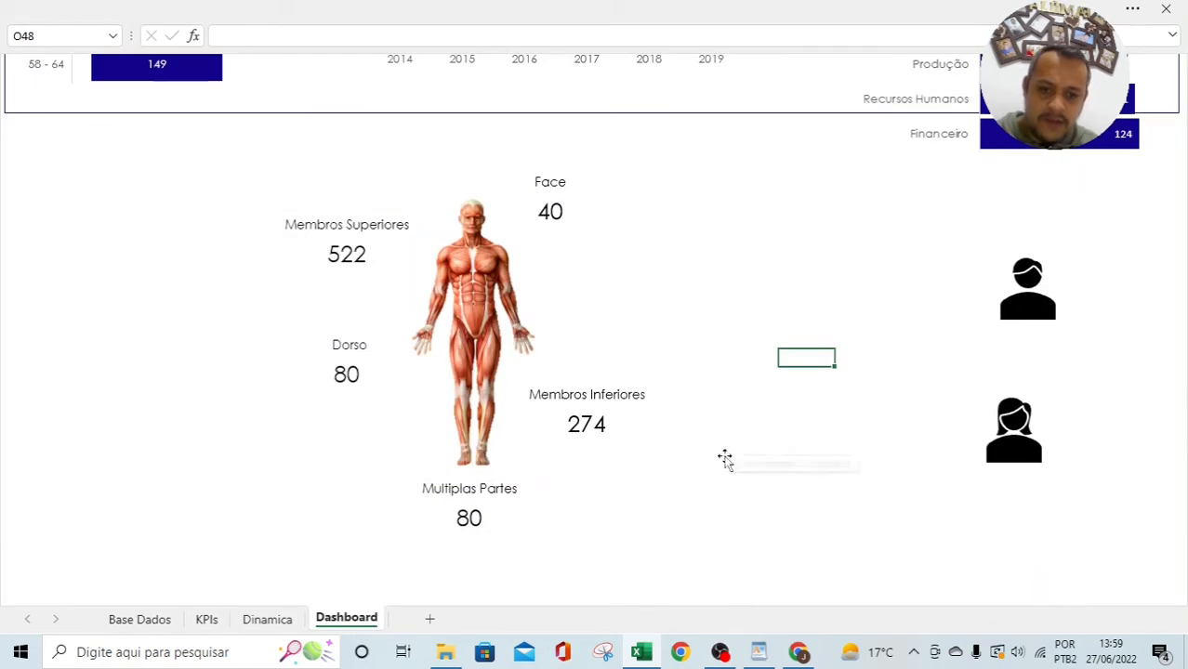
Step: Paste the gender donut onto the Dashboard and reposition the person icons and the chart
left_click(916, 530)
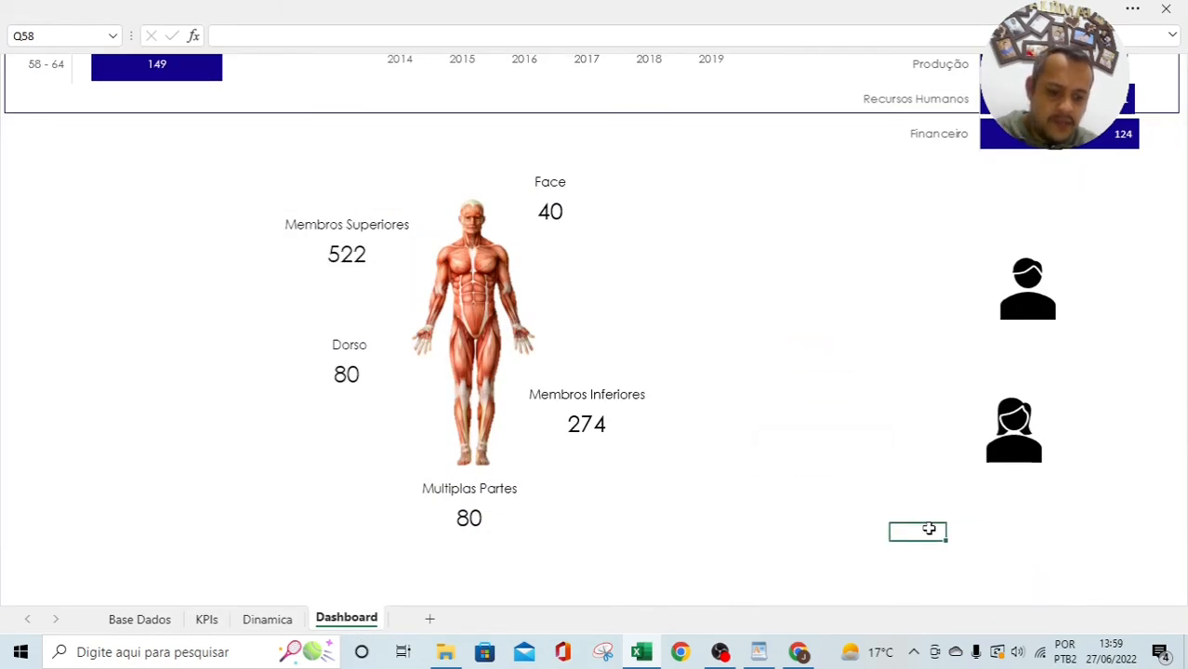
key("Right")
key("Right")
key("Right")
key("Right")
key("Right")
key("Right")
key("Right")
key("Right")
key("Right")
key("Right")
key("Right")
key("Right")
key("Right")
key("Right")
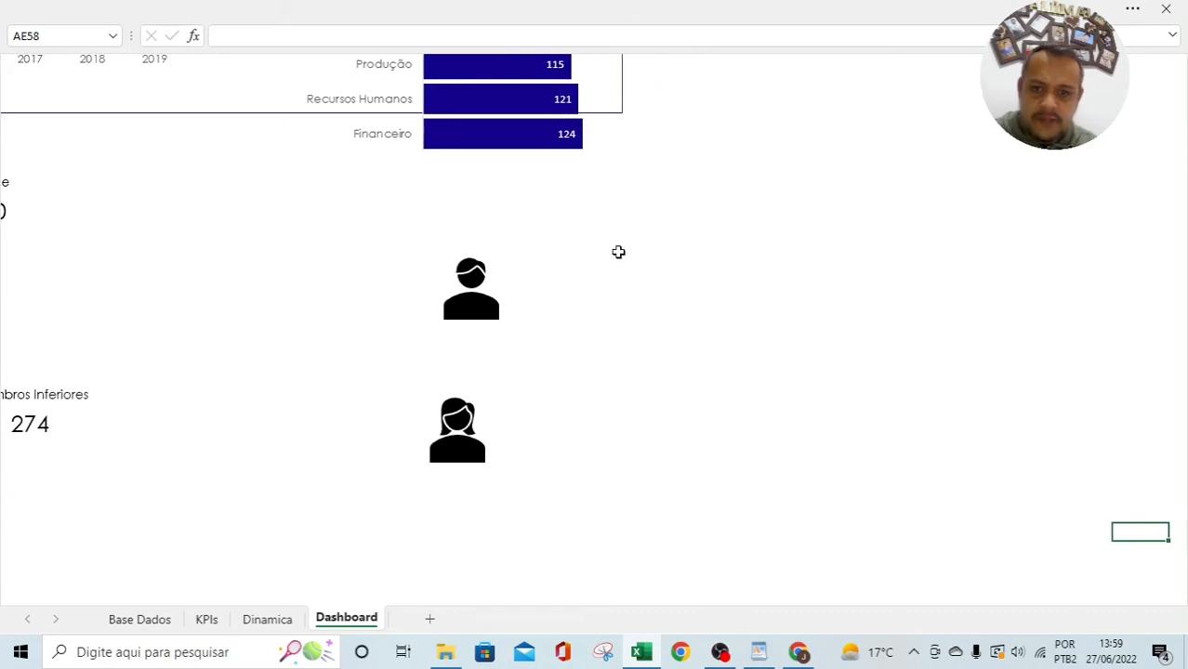
left_click(618, 252)
key("ctrl+v")
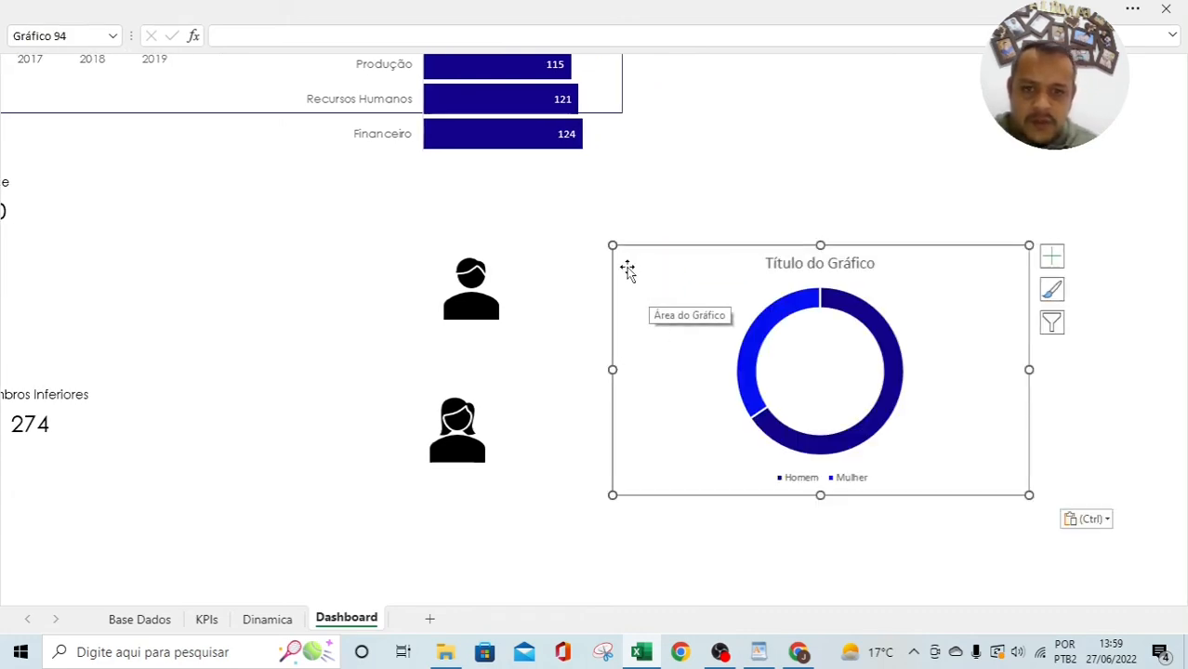
left_click(469, 305)
left_click(467, 413, "ctrl")
left_click_drag(485, 436, 930, 140)
left_click(1045, 276)
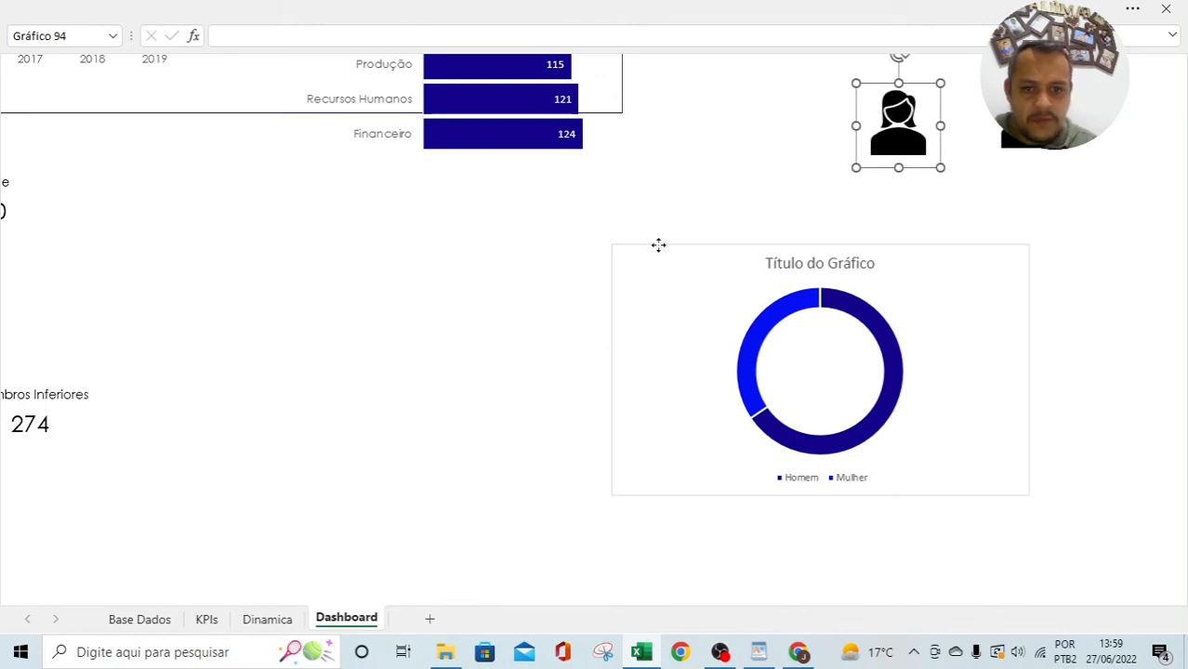
left_click_drag(659, 246, 297, 212)
Step: Delete the pasted chart's title and legend
left_click(475, 227)
key("Delete")
left_click(507, 442)
key("Delete")
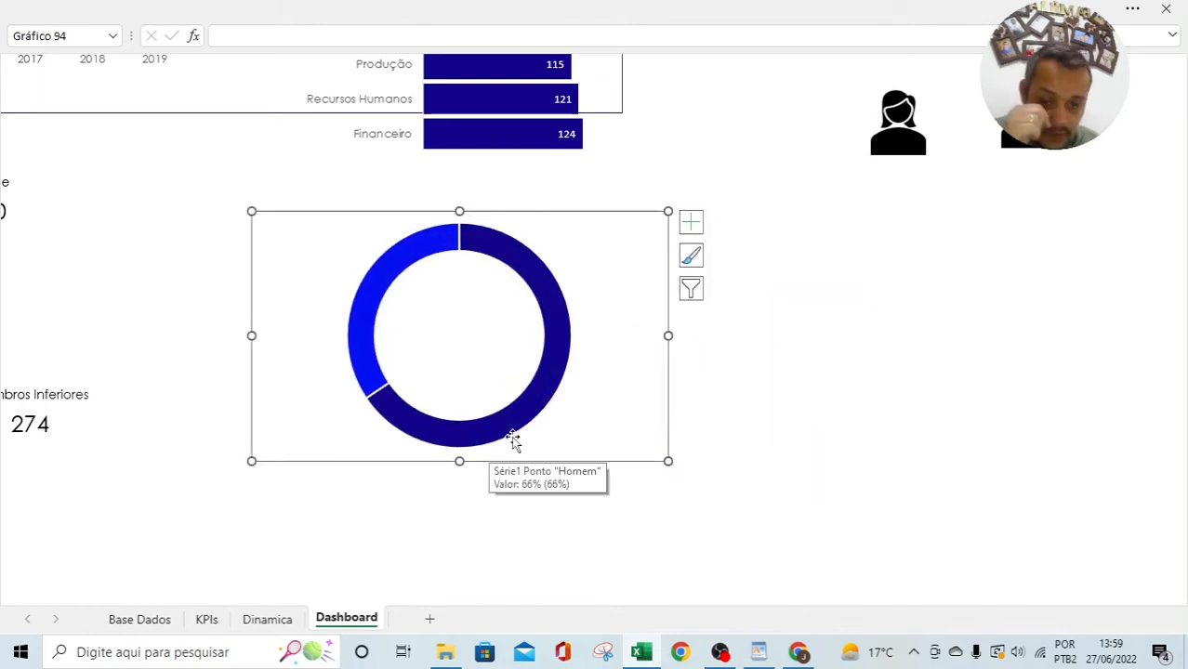
left_click(725, 239)
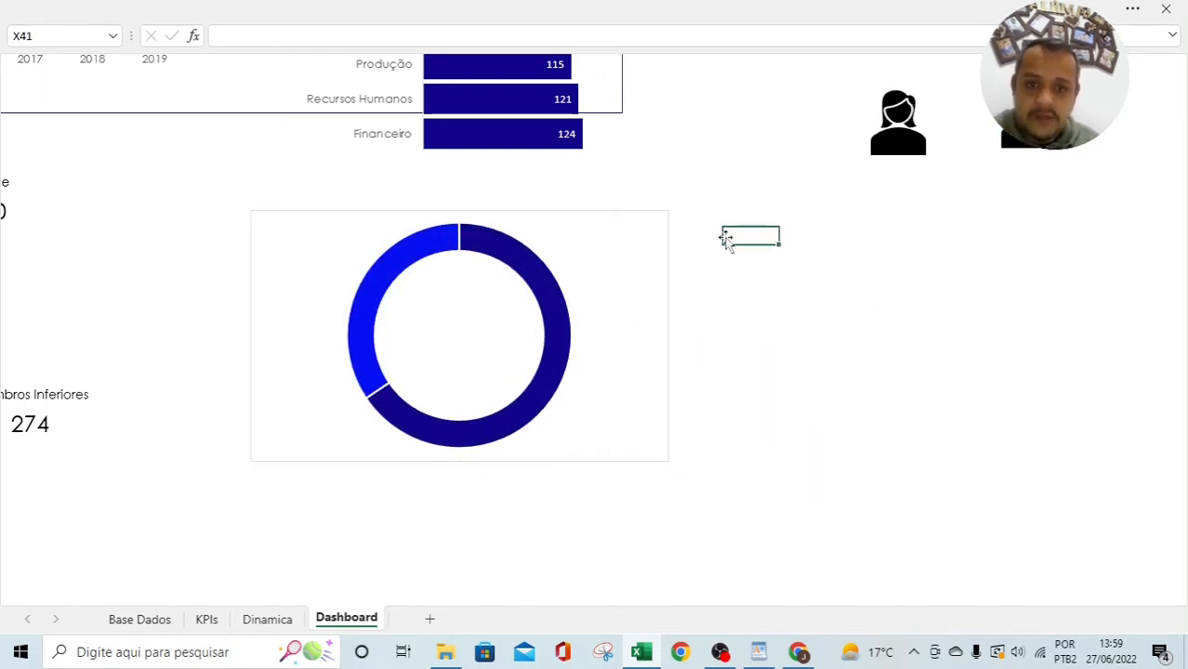
Step: Give the chart area no fill and no outline
left_click_drag(591, 222, 526, 229)
right_click(526, 228)
left_click(567, 61)
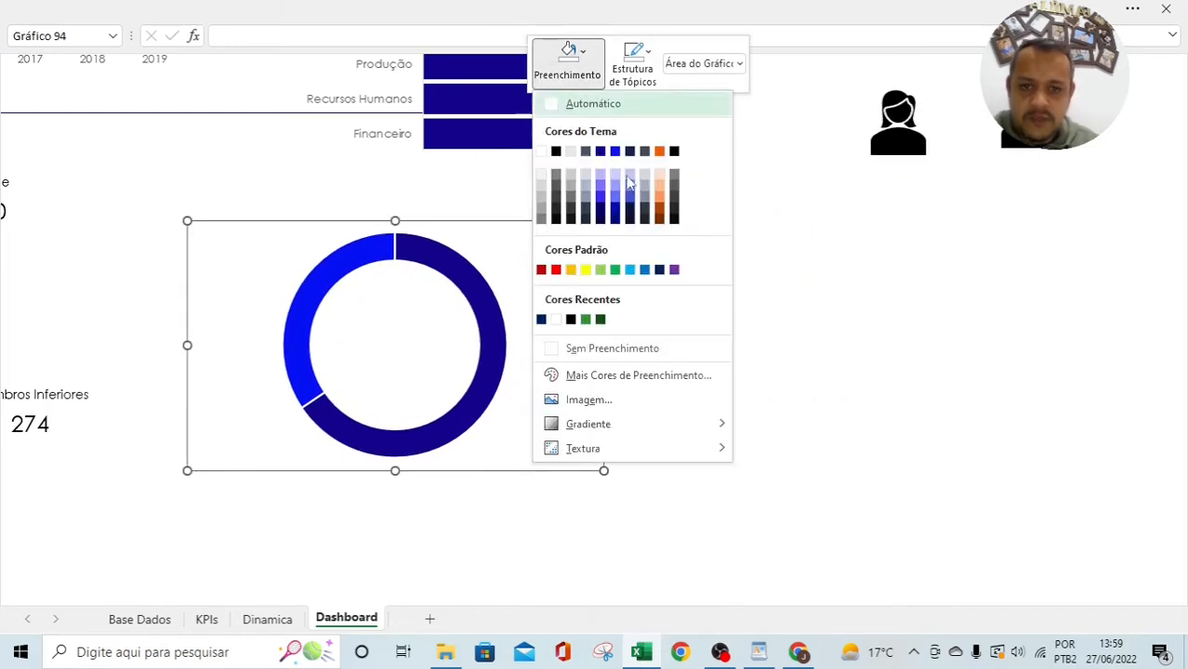
left_click(605, 347)
left_click(632, 61)
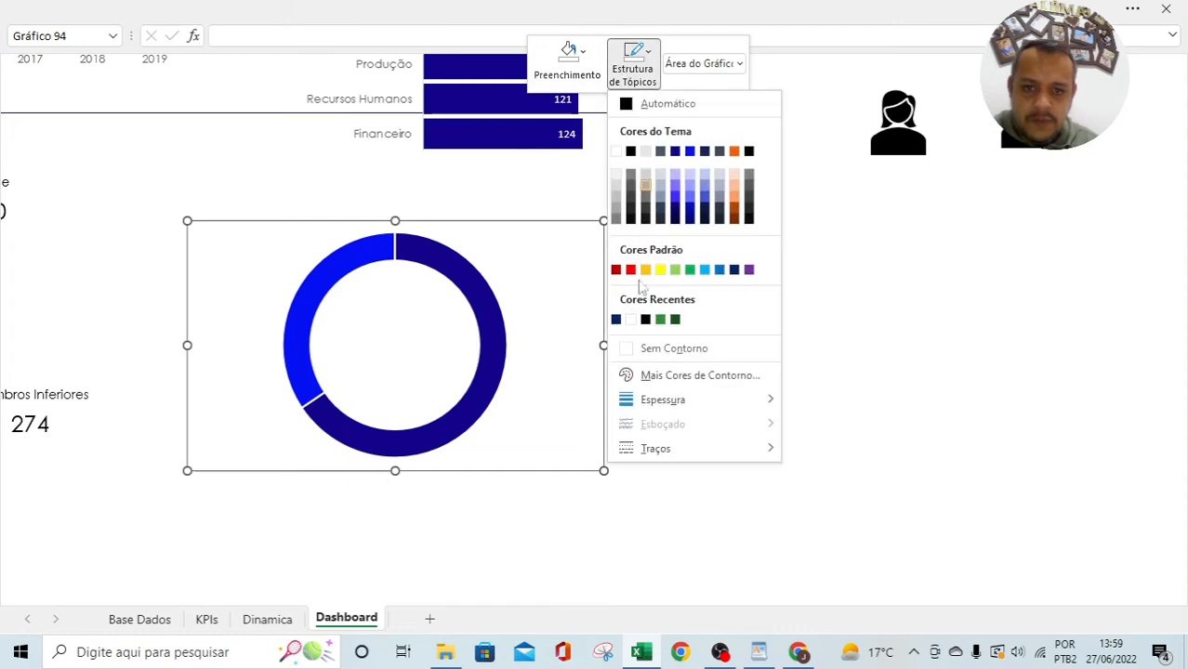
left_click(663, 351)
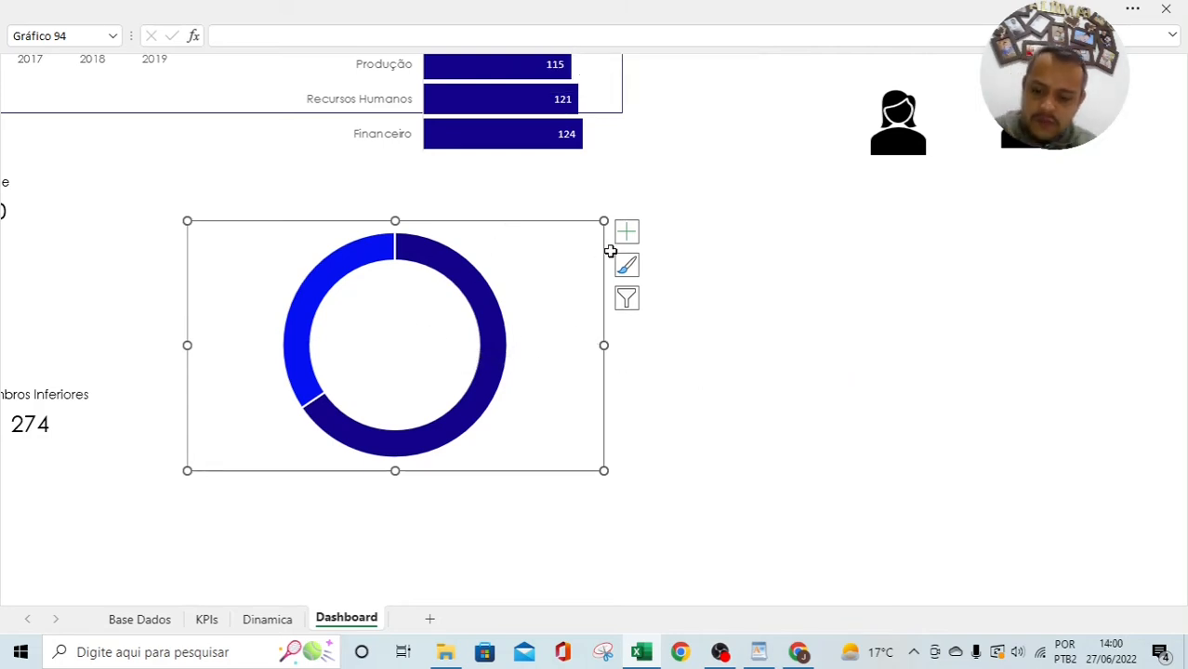
Step: Paste a second copy of the gender donut chart onto the Dashboard
left_click(749, 306)
key("ctrl+v")
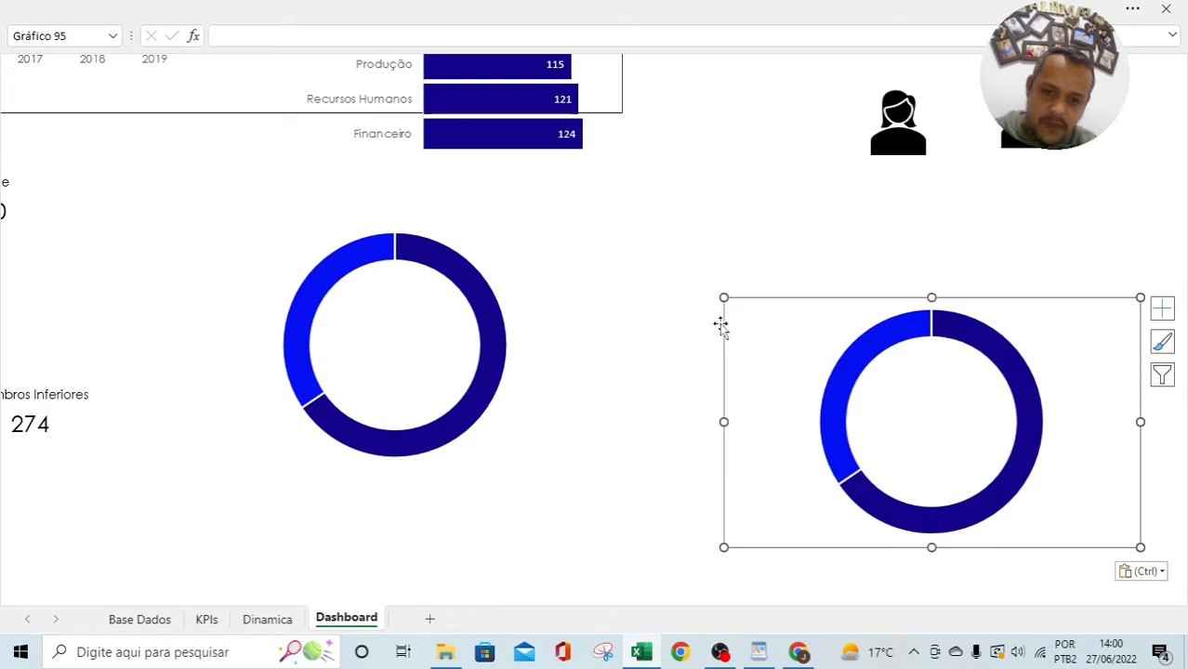
left_click_drag(800, 300, 807, 221)
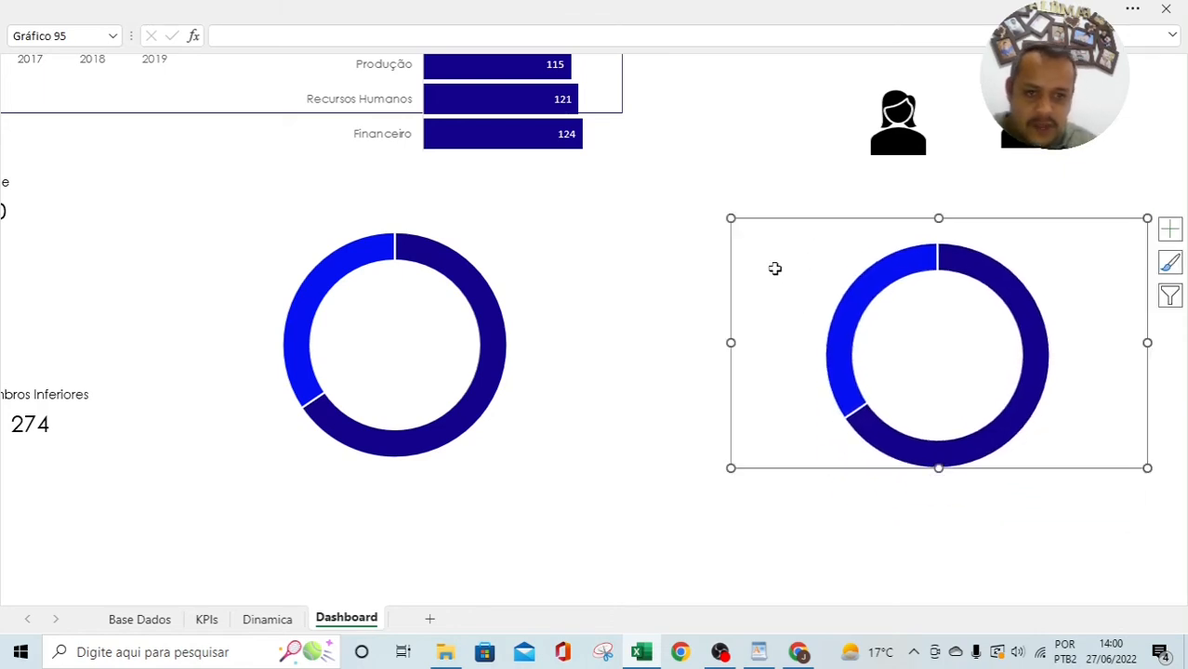
Step: Fill the left chart's Mulher slice white
left_click(438, 267)
left_click(523, 229)
left_click(336, 269)
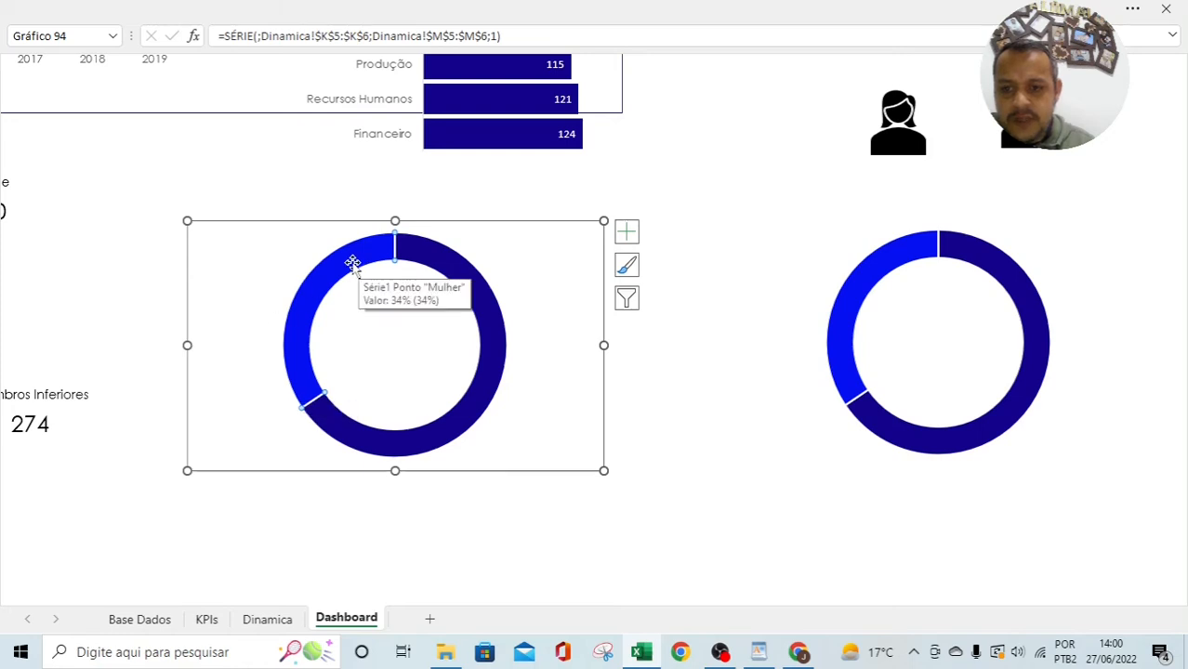
right_click(351, 264)
left_click(418, 453)
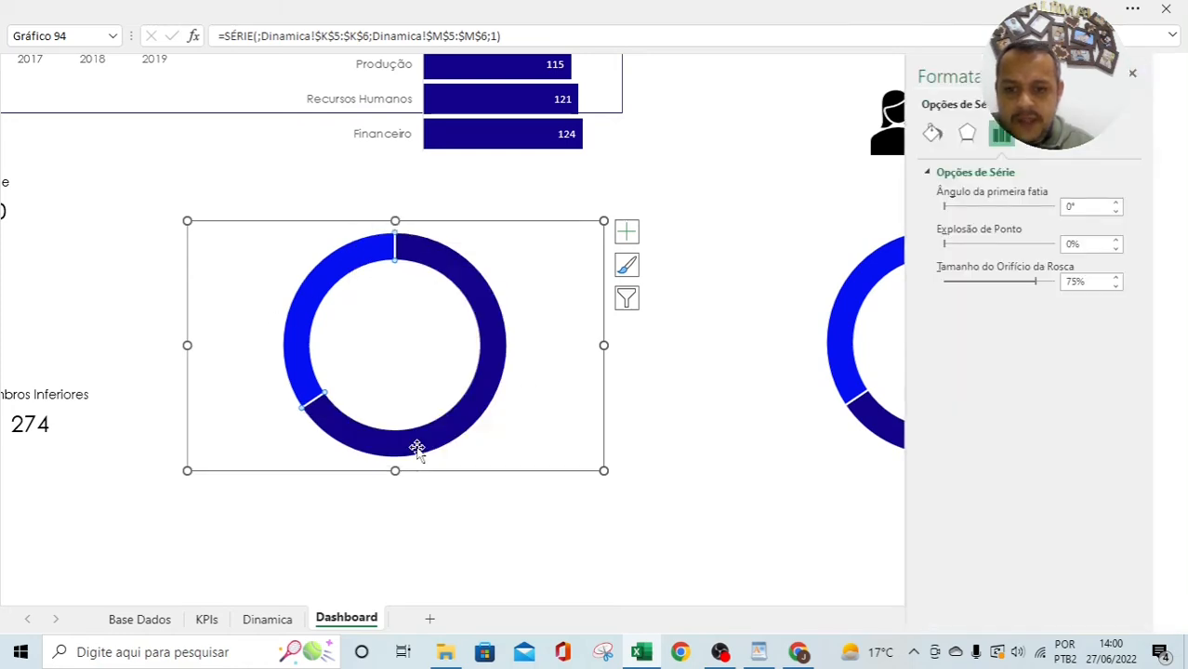
right_click(345, 257)
left_click(391, 211)
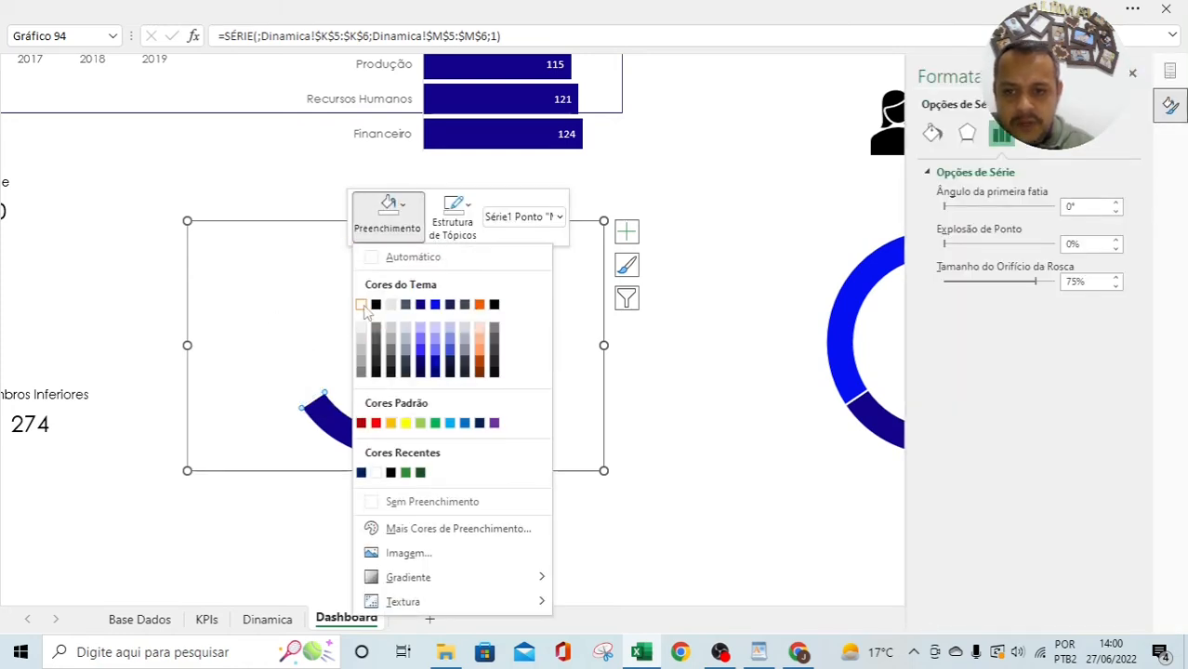
left_click(361, 307)
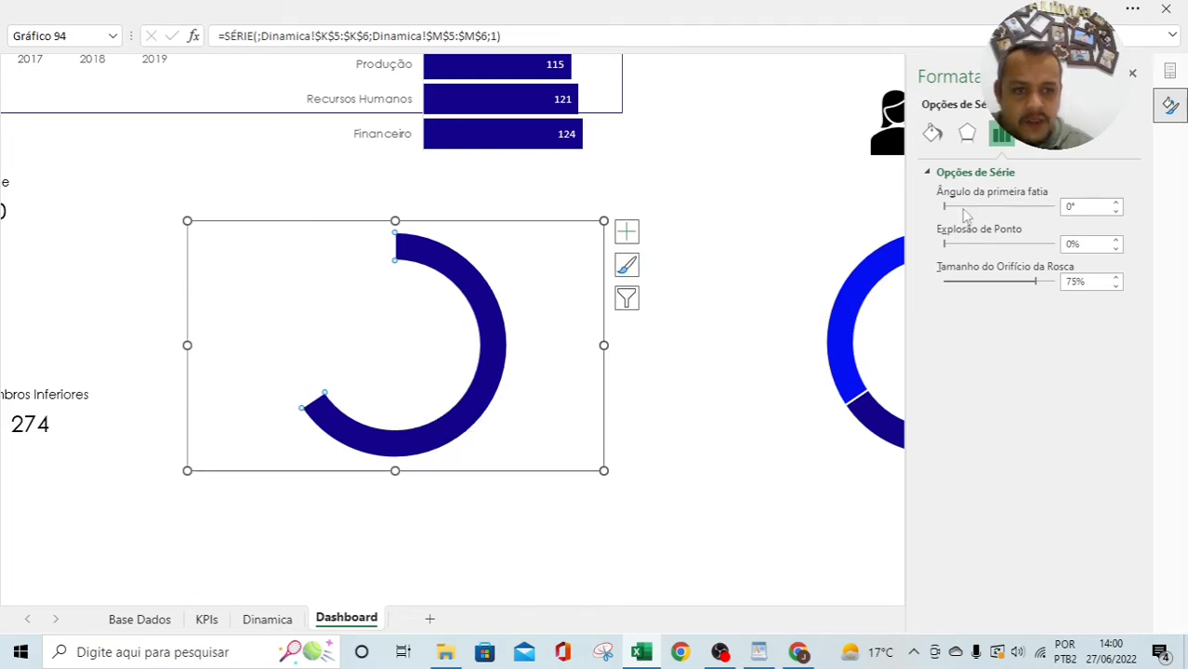
Step: Set the left donut's first slice angle to 64°
left_click_drag(960, 210, 970, 210)
left_click(1115, 203)
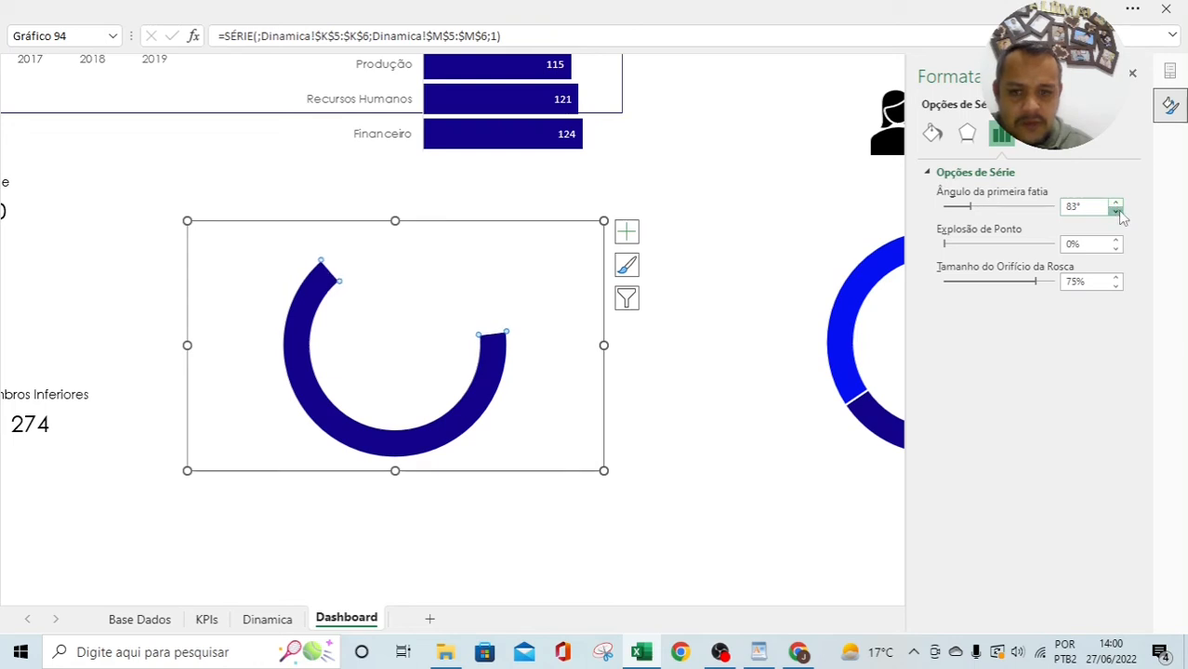
left_click(1115, 211)
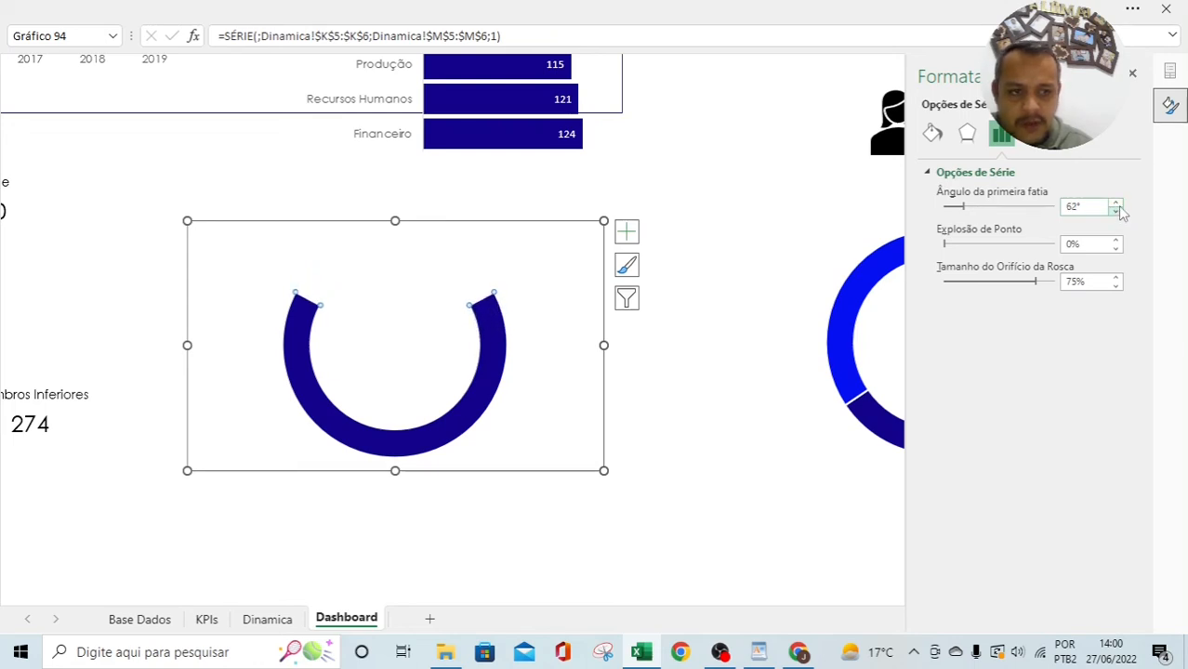
left_click(1117, 204)
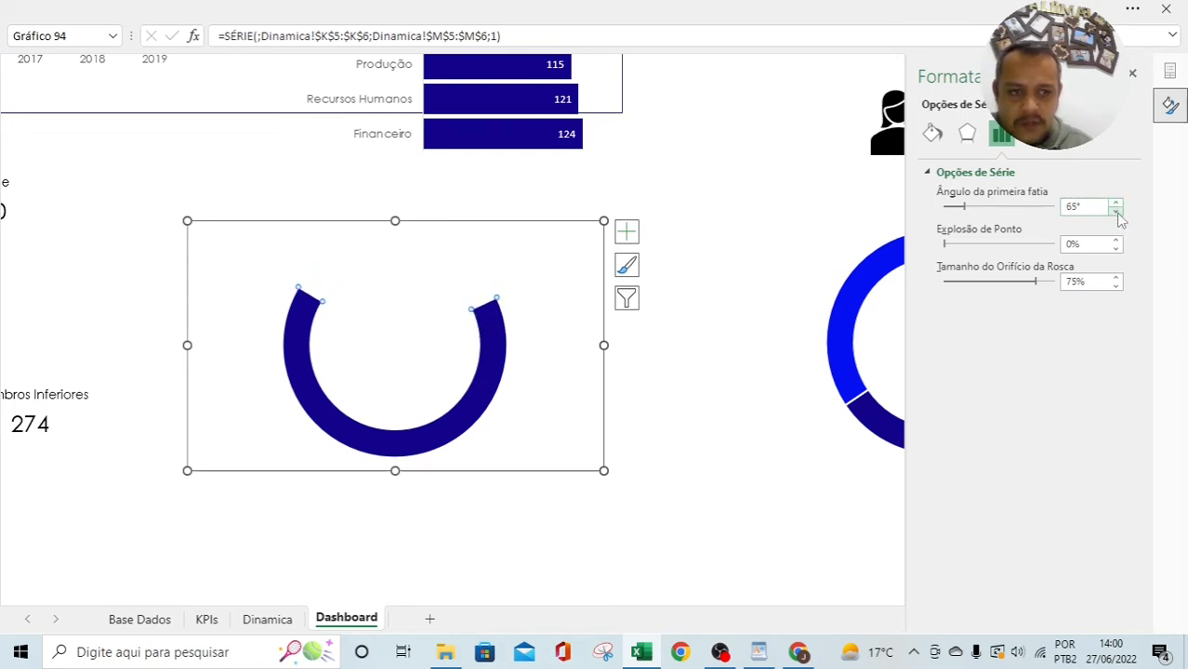
left_click(1115, 211)
left_click(751, 462)
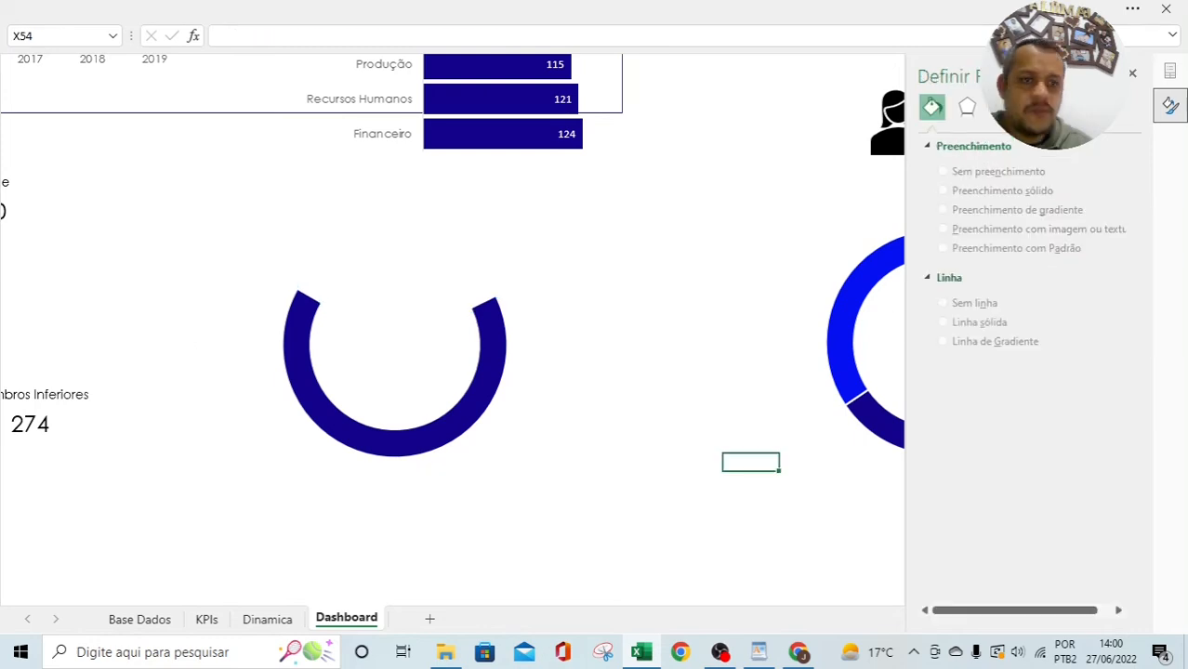
Step: Move the man icon into the left donut's centre and resize the donut around it
left_click(1132, 73)
left_click_drag(890, 219, 377, 367)
left_click(574, 241)
left_click_drag(603, 221, 395, 339)
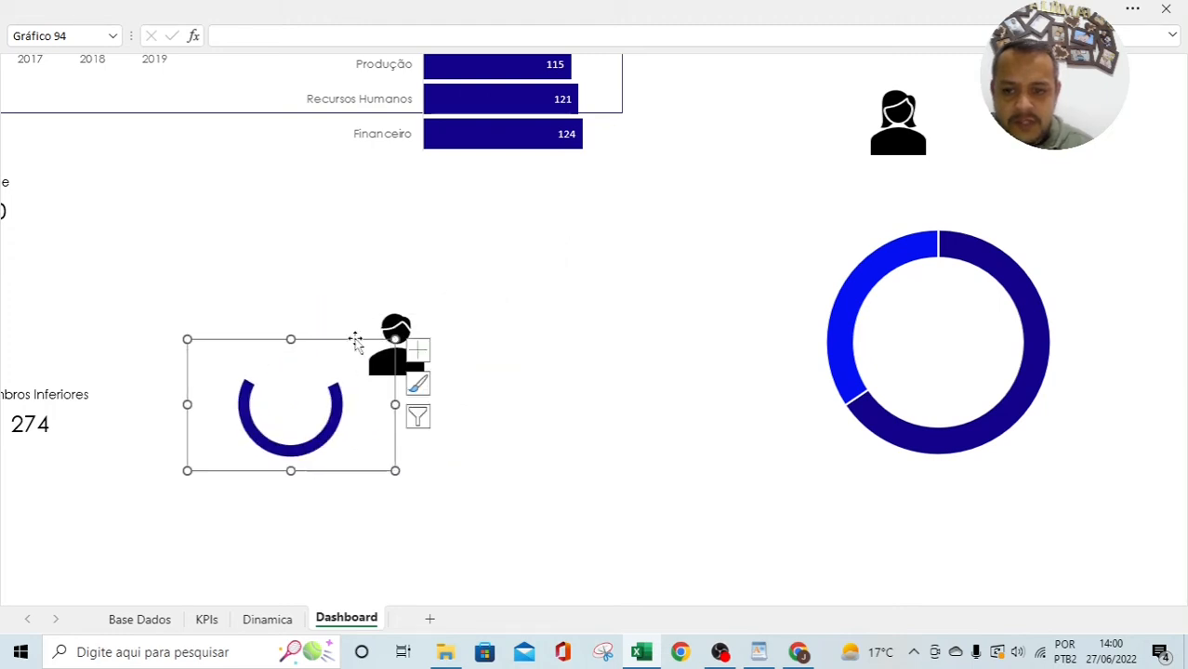
left_click_drag(321, 342, 465, 277)
left_click(437, 307)
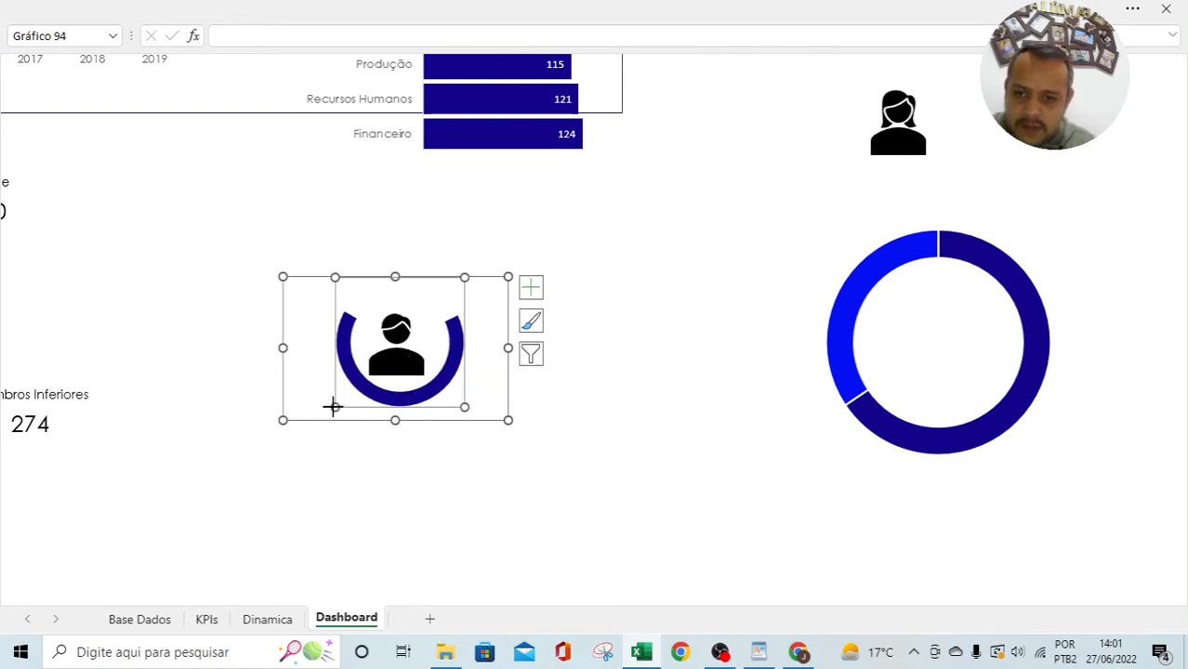
left_click_drag(333, 407, 319, 418)
left_click(451, 455)
left_click(503, 423)
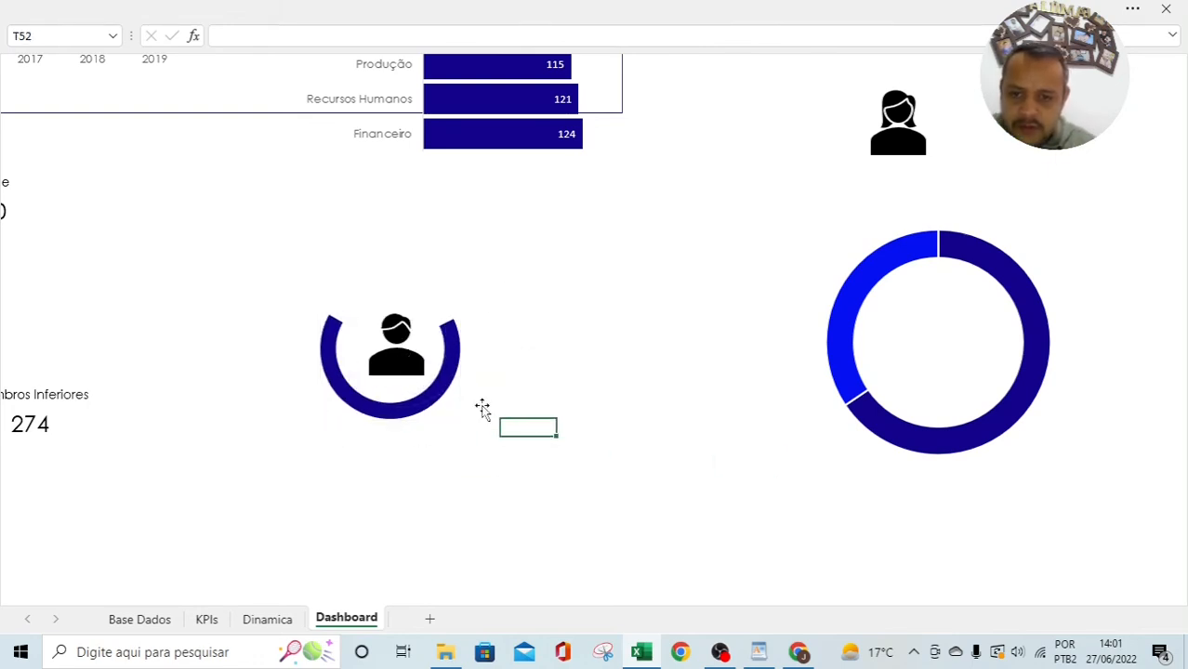
Step: Fine-tune the man icon's placement within the blue arc
left_click_drag(481, 418, 341, 375)
left_click(398, 361)
scroll(506, 358, "up", 2)
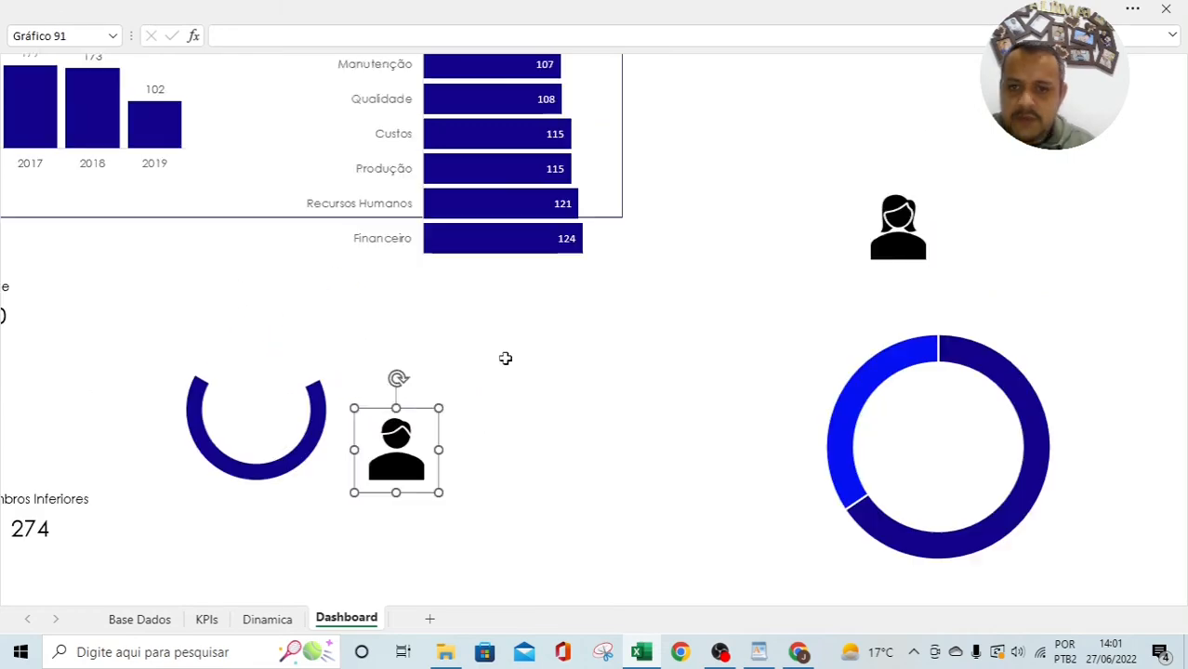
scroll(505, 359, "up", 7)
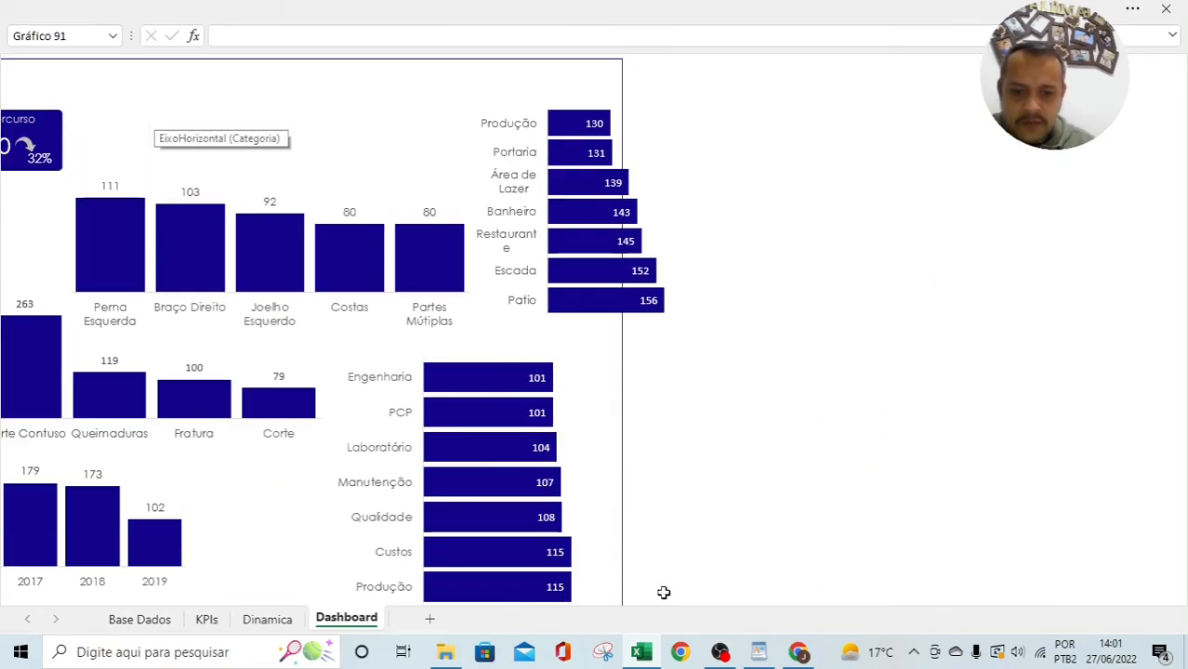
scroll(664, 592, "down", 8)
left_click(918, 462)
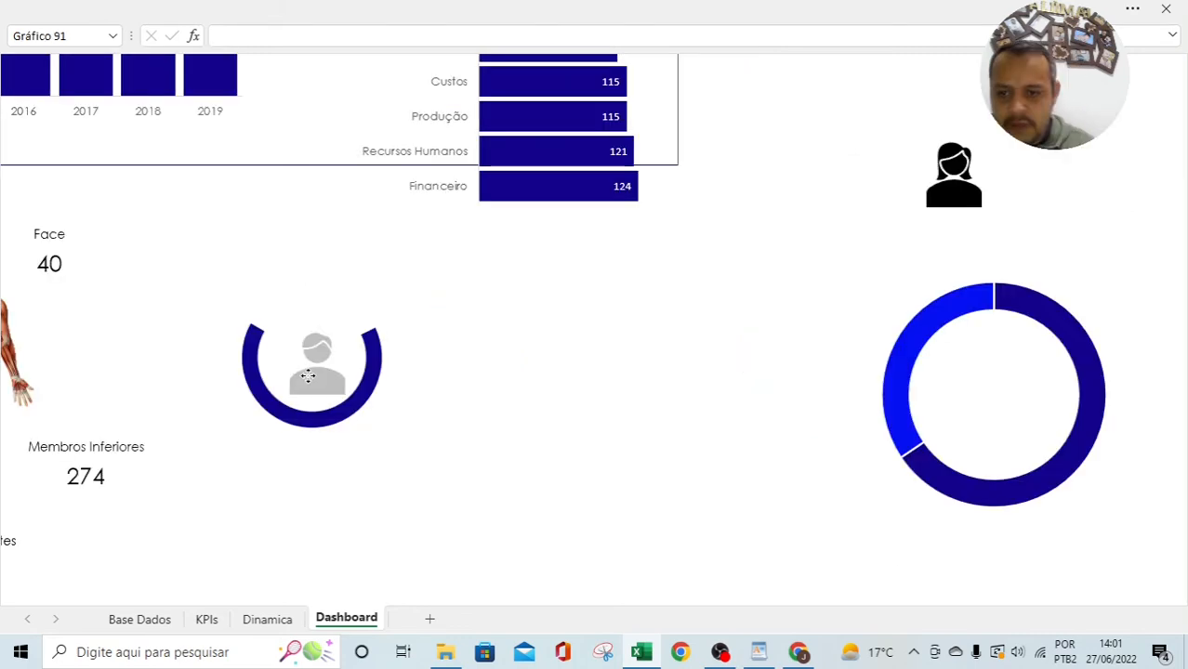
left_click_drag(353, 336, 572, 349)
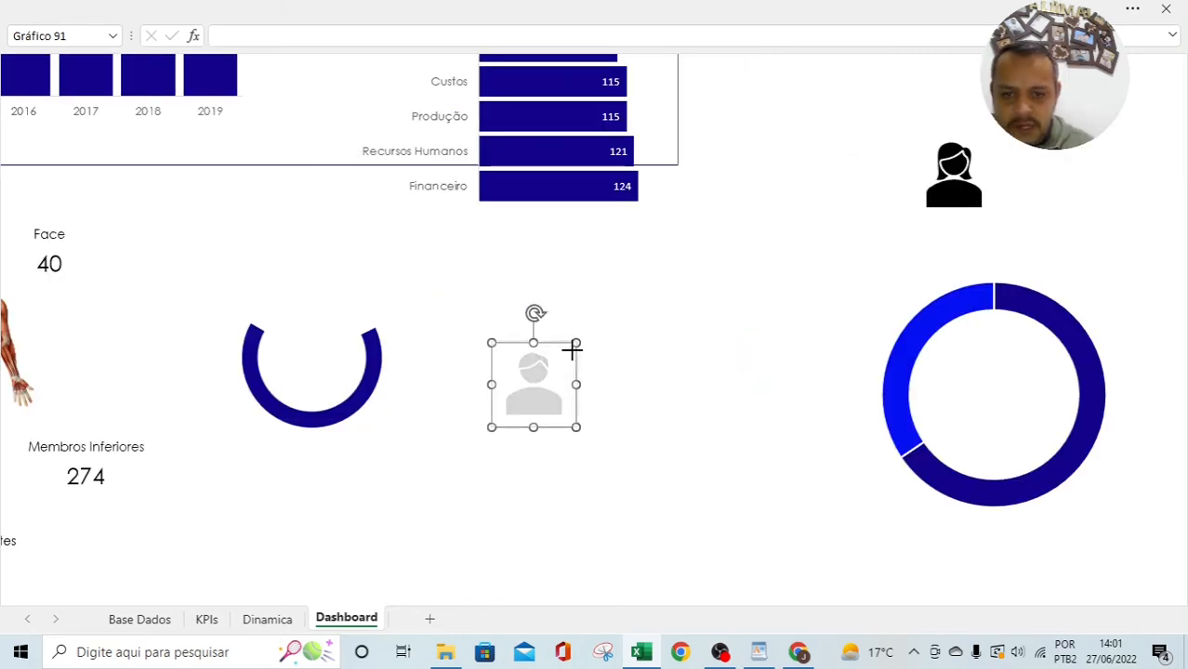
key("ctrl+z")
left_click(417, 465)
Step: Delete the full donut chart on the right
left_click(1048, 362)
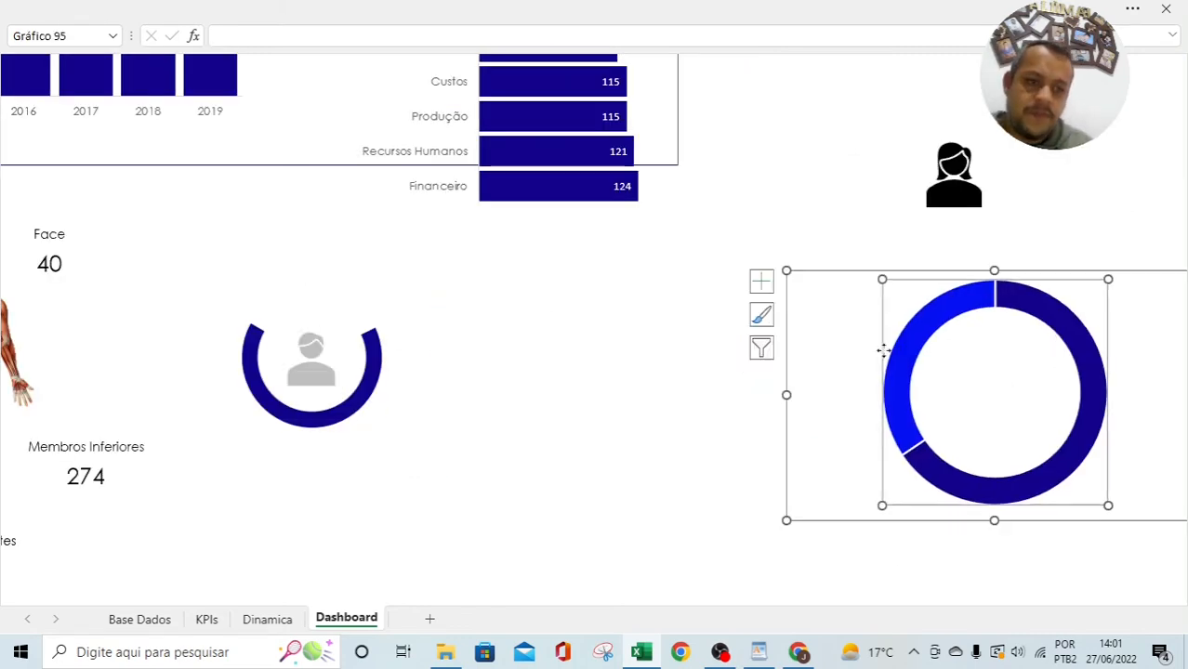
key("Delete")
left_click_drag(381, 410, 405, 424)
Step: Duplicate the half-donut and give the copy an orange ring with a white lower segment
left_click(421, 419)
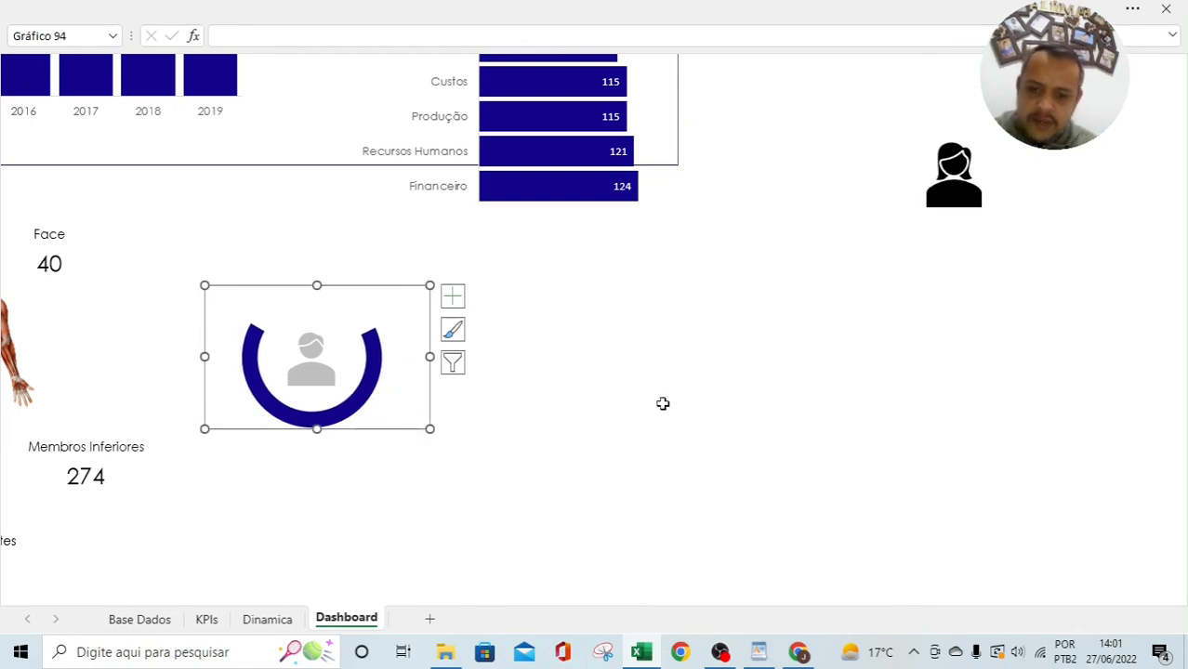
key("ctrl+v")
left_click_drag(761, 407, 552, 295)
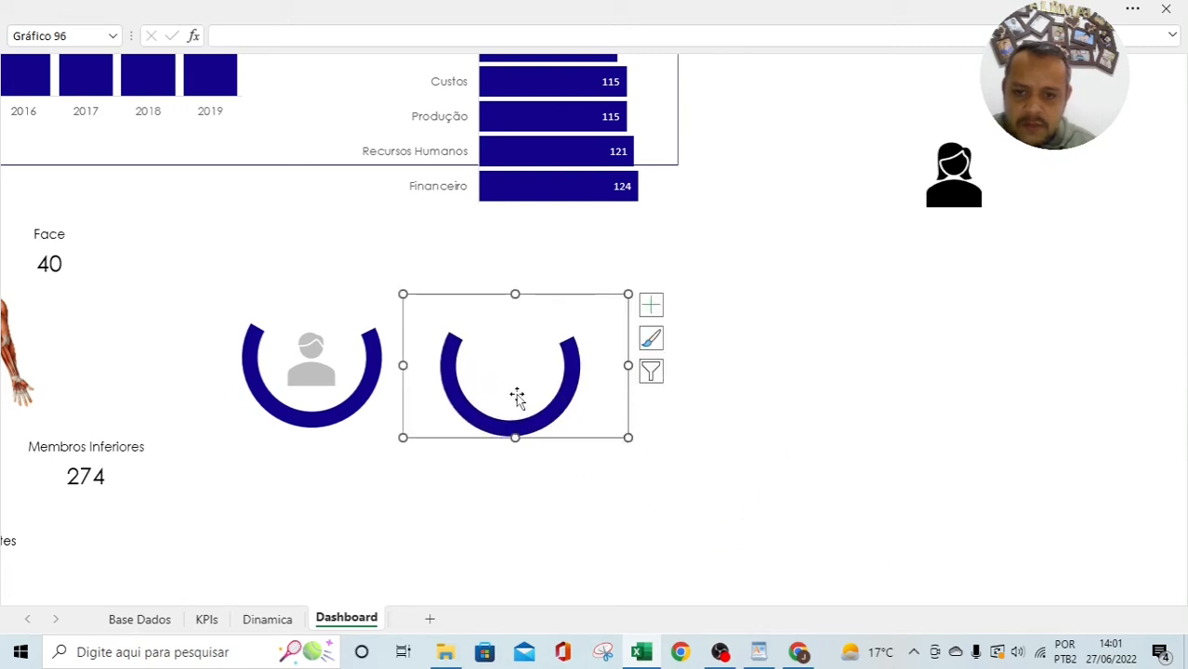
left_click(510, 335)
left_click(511, 323)
right_click(530, 313)
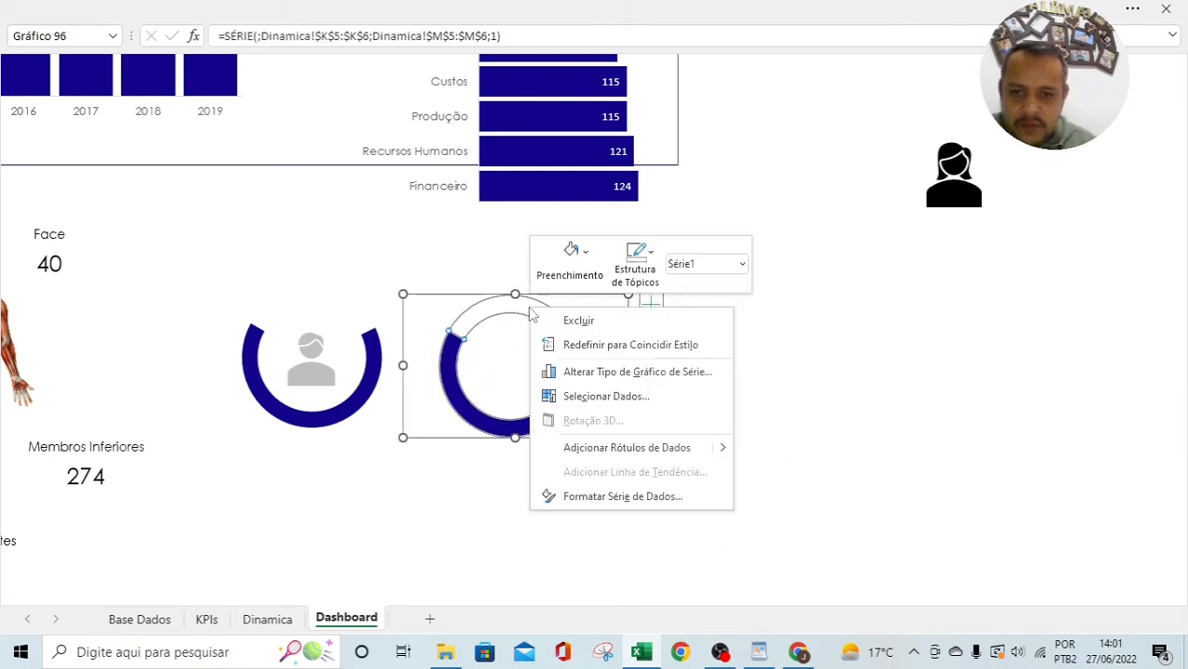
left_click(569, 263)
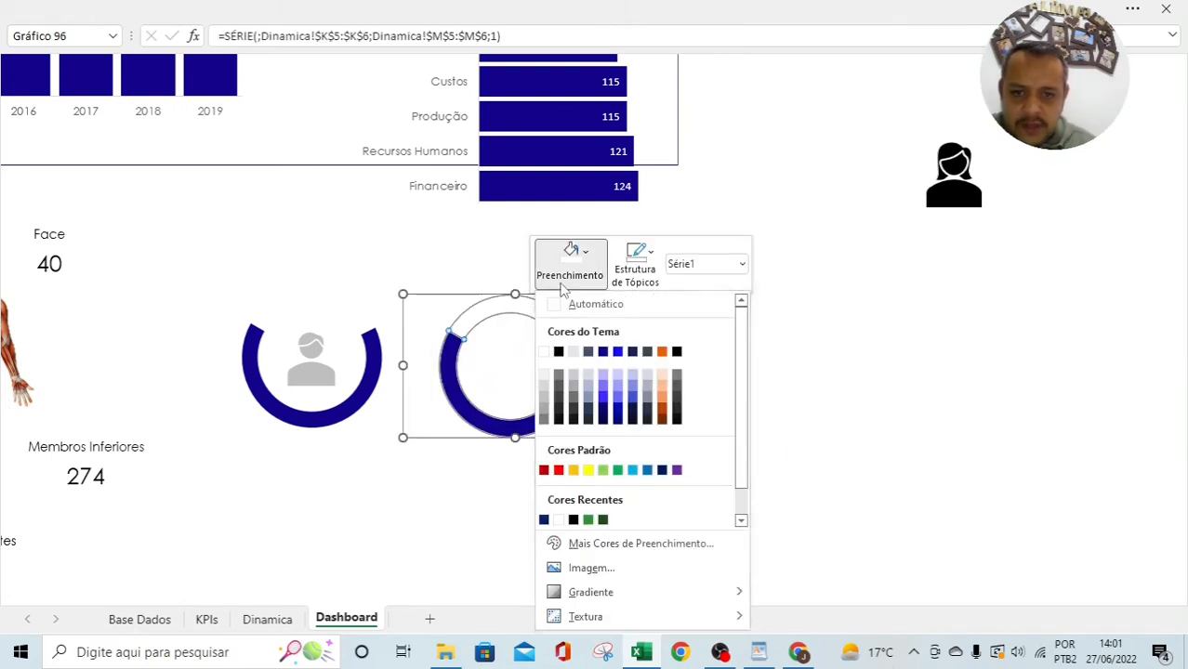
left_click(648, 349)
right_click(574, 391)
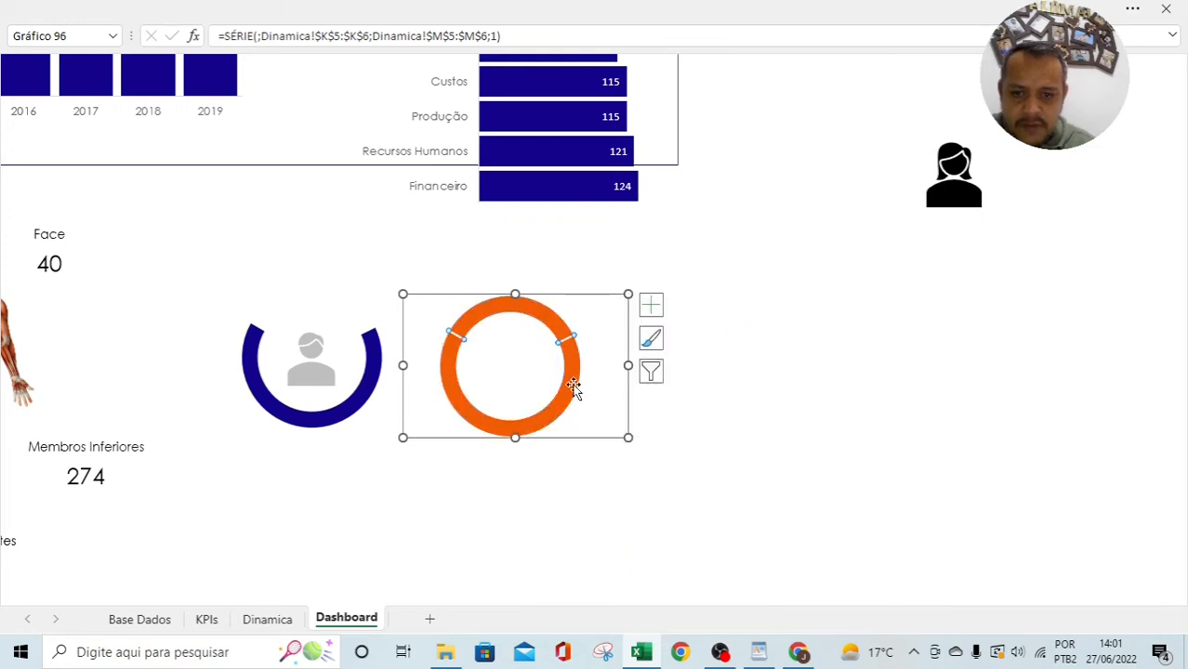
left_click(612, 346)
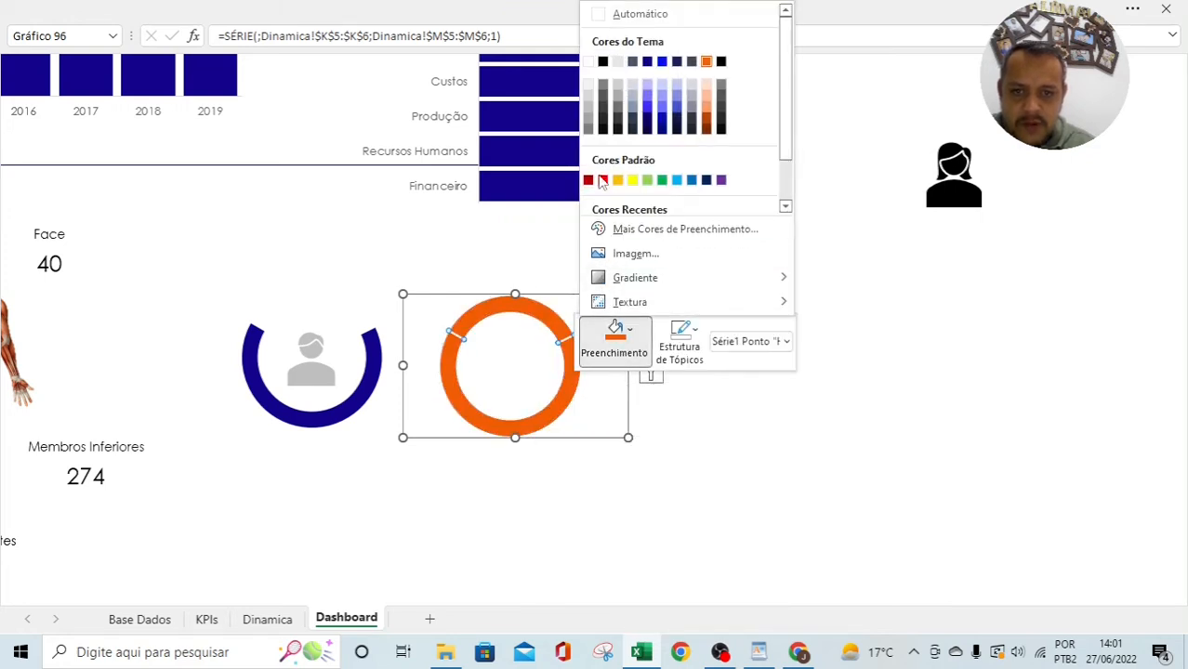
left_click(589, 61)
Step: Make the woman icon light grey and place it inside the orange arc
left_click(953, 191)
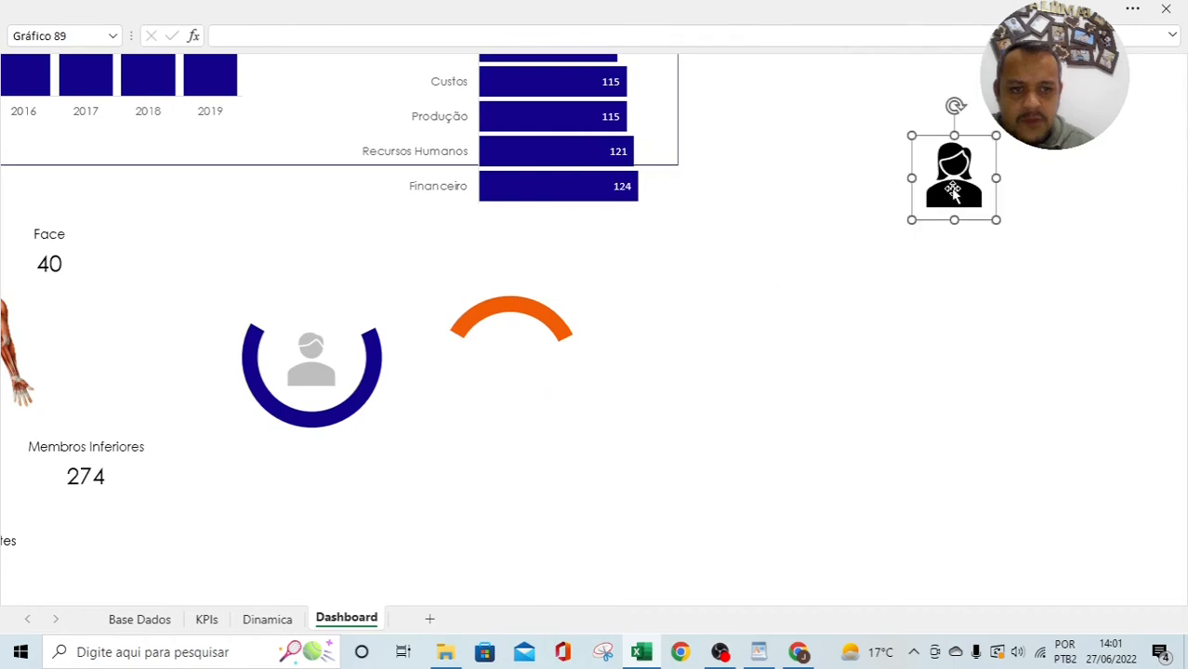
left_click(382, 339)
left_click(402, 433)
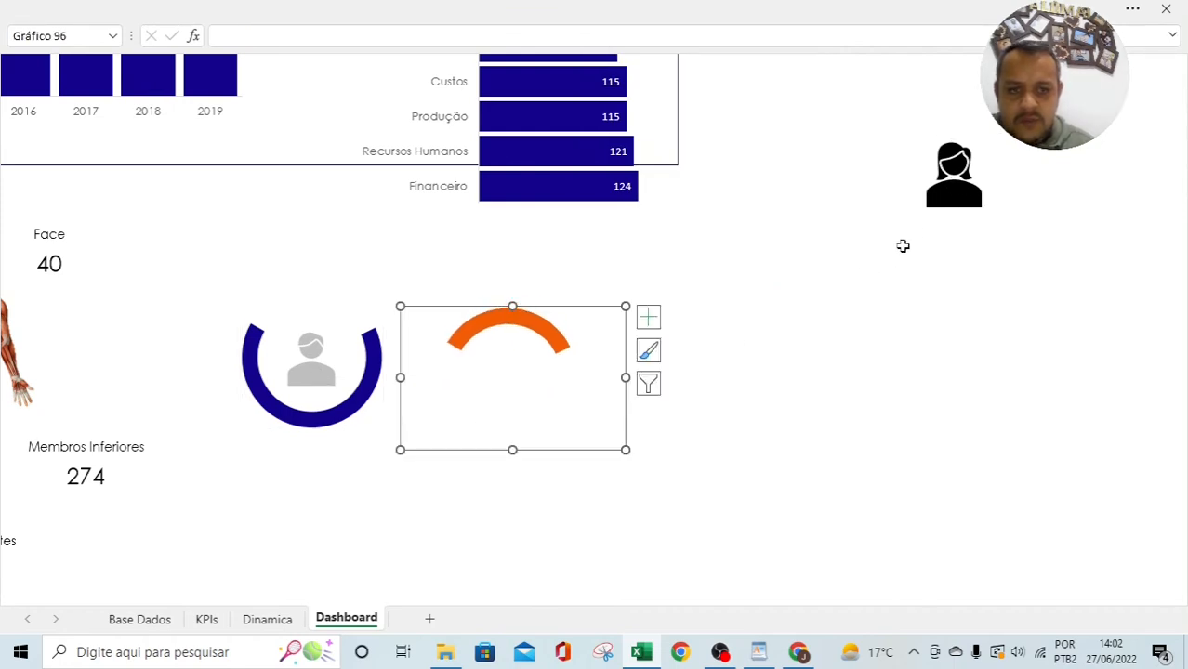
left_click(953, 181)
left_click(669, 9)
left_click(325, 117)
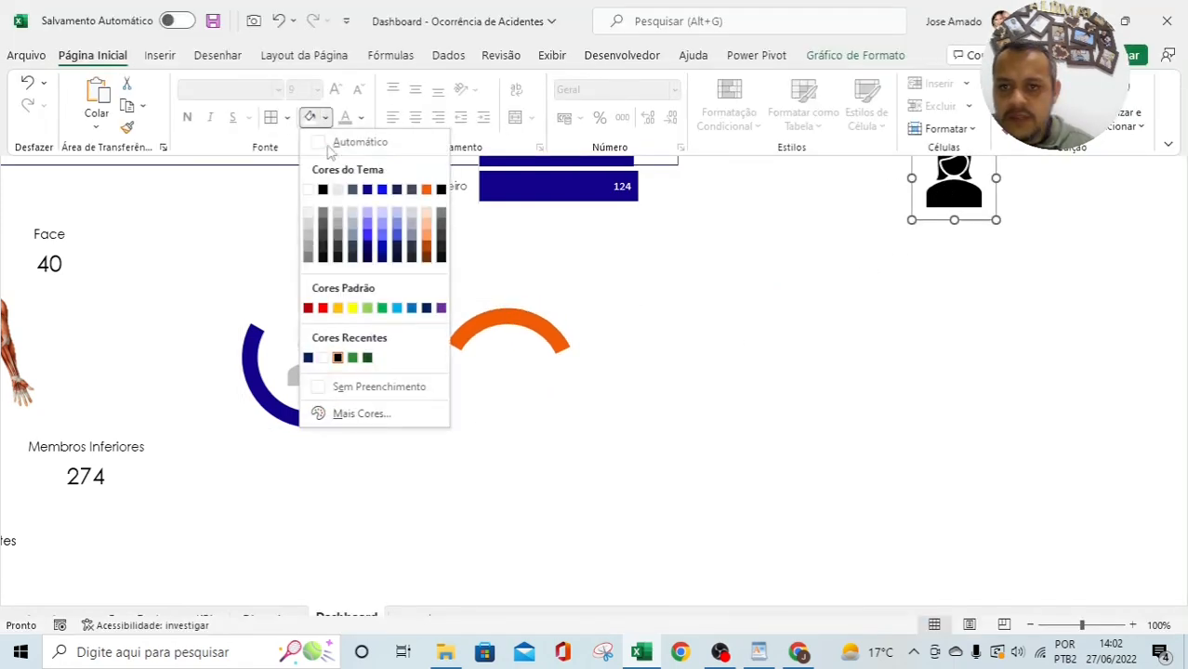
left_click(307, 213)
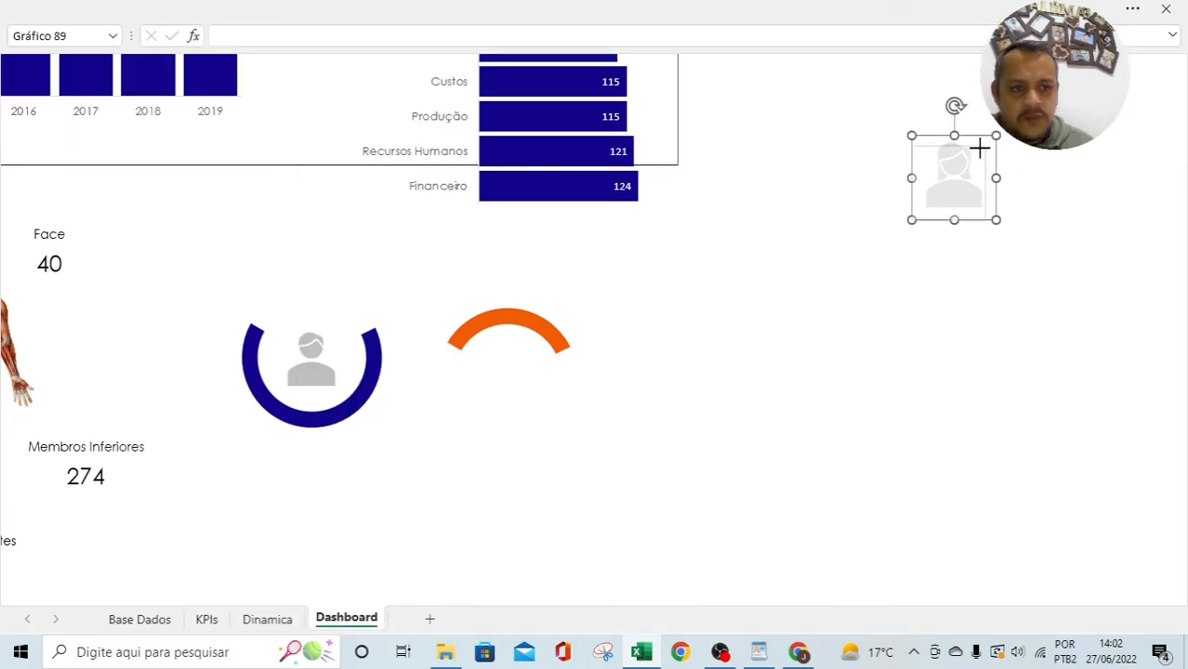
left_click(950, 180)
left_click_drag(950, 178, 503, 361)
left_click_drag(532, 404, 696, 367)
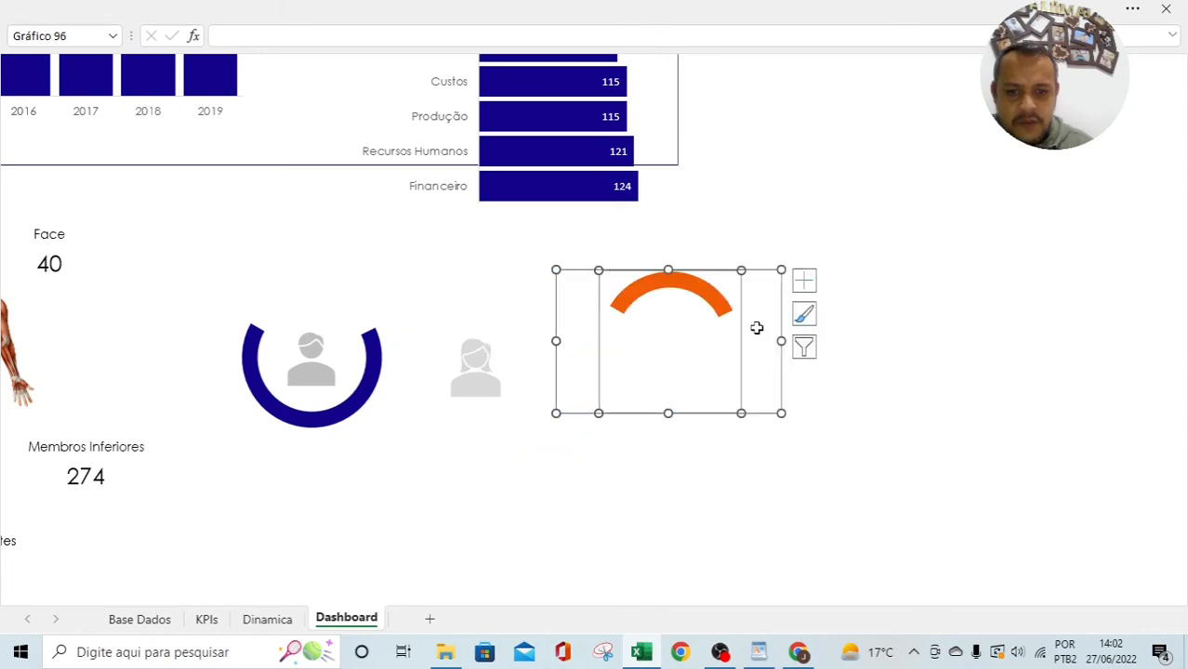
key("ctrl+z")
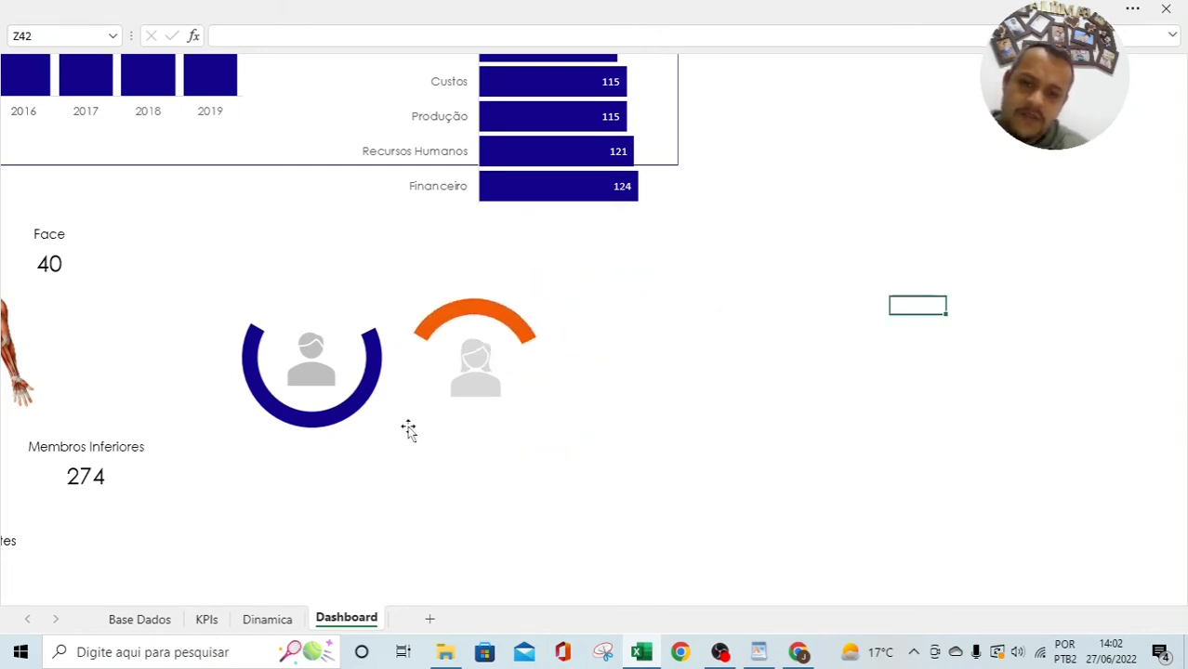
left_click(346, 416)
Step: Shrink the hole size of the blue and orange donut series to 63%
right_click(346, 412)
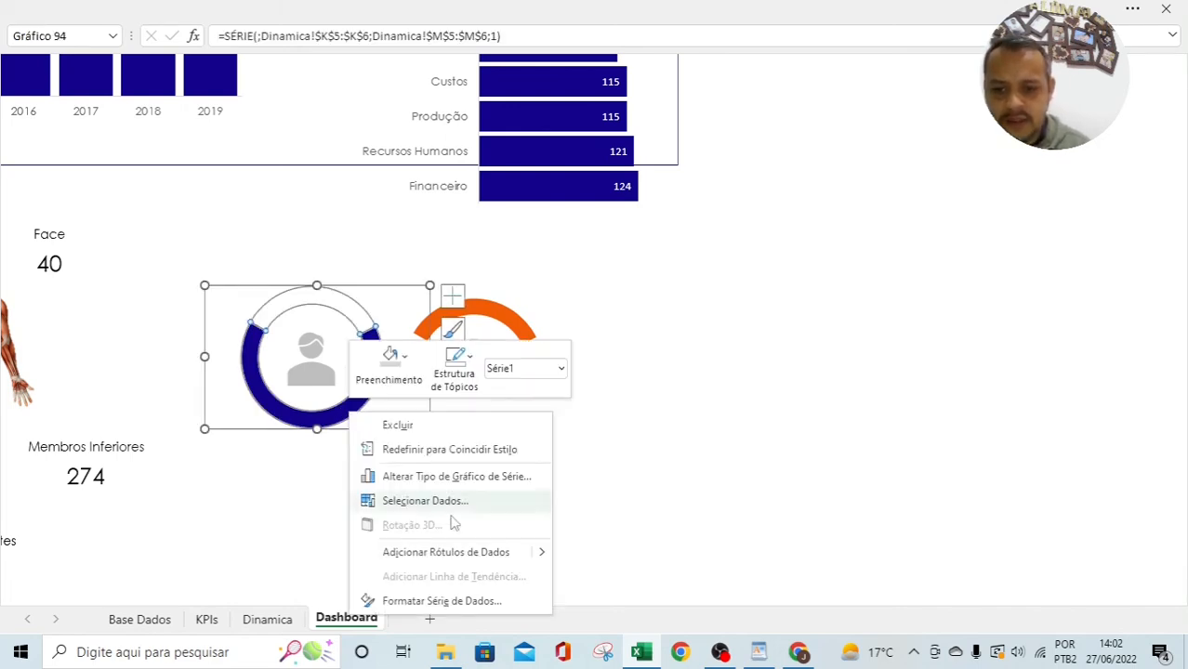
left_click(443, 601)
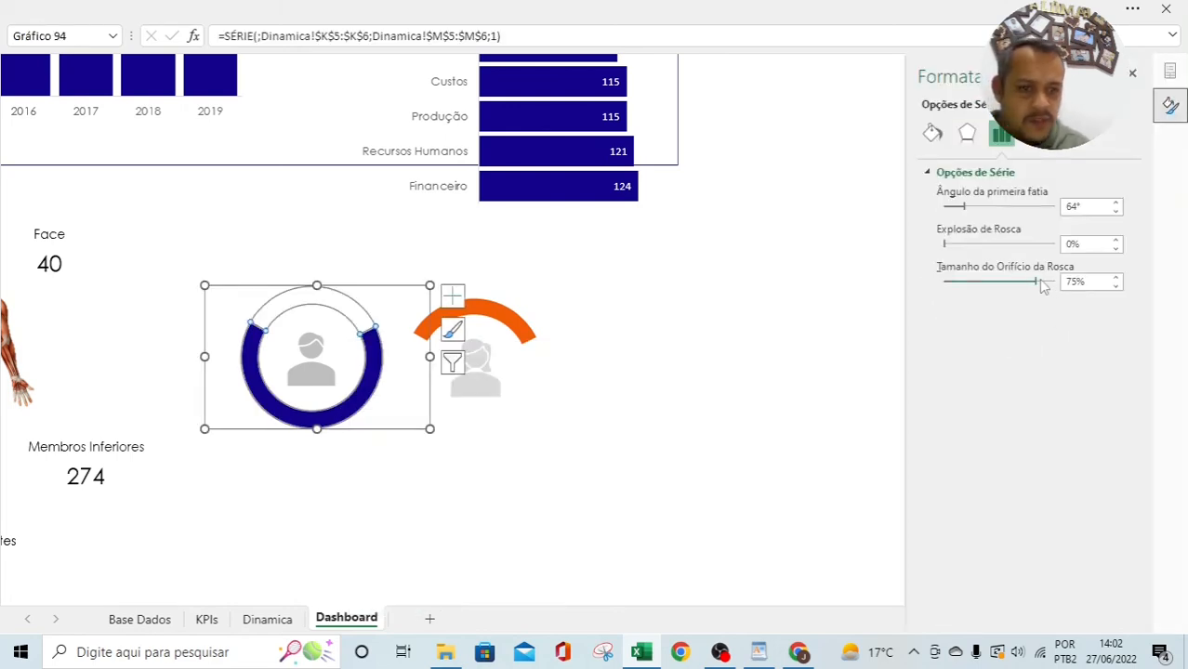
mouse_move(1041, 287)
left_mouse_down()
mouse_move(1008, 287)
mouse_move(1023, 286)
left_mouse_up()
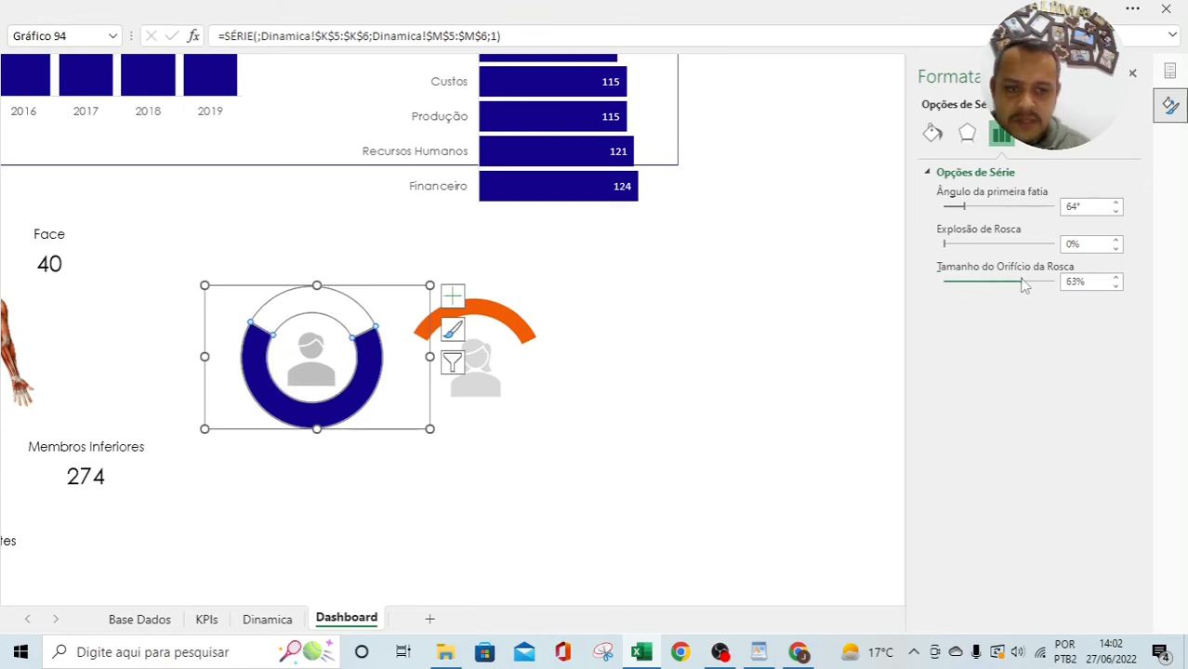
left_click(522, 323)
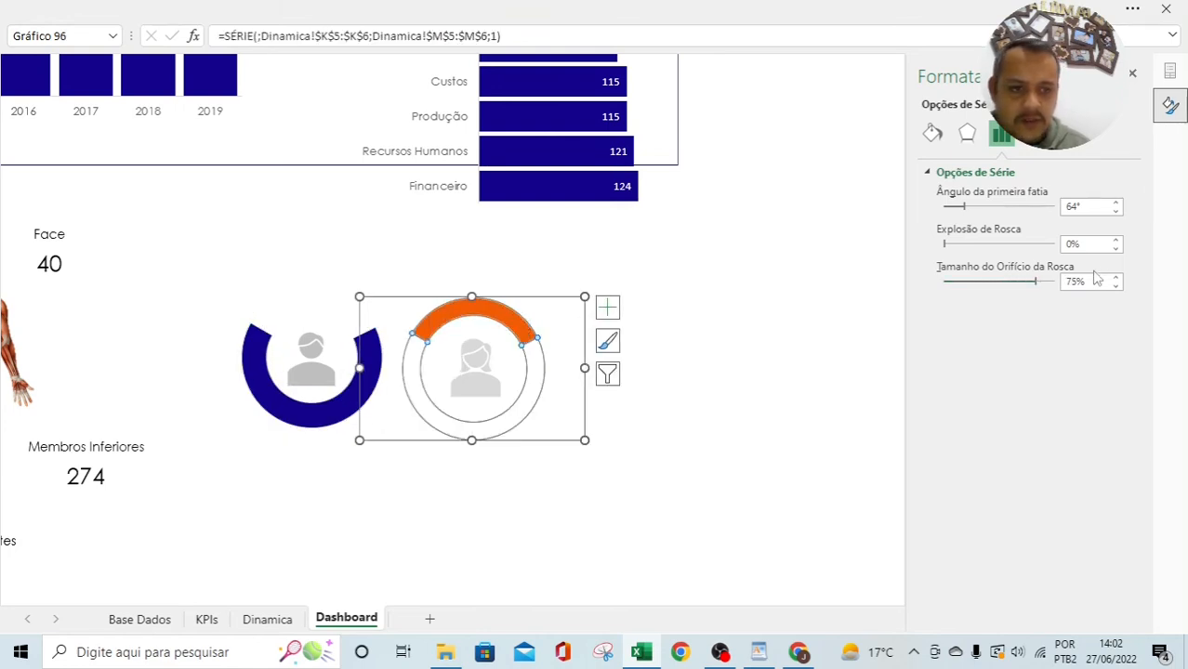
left_click_drag(1094, 281, 976, 258)
type("63")
key("Return")
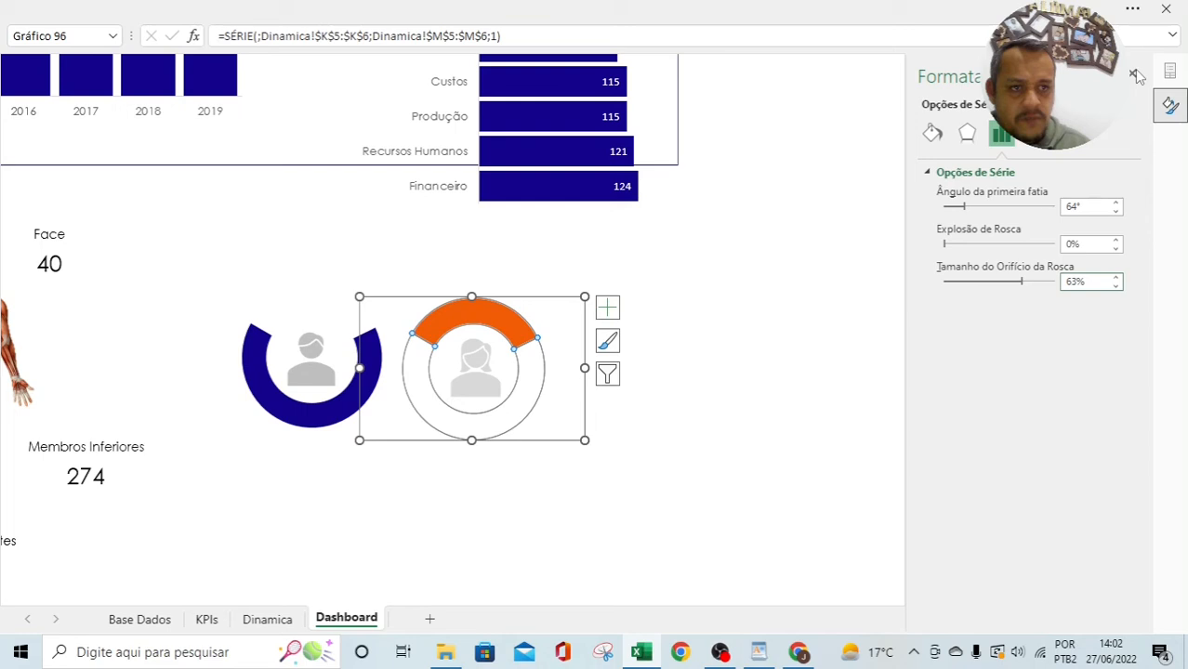
left_click(1134, 75)
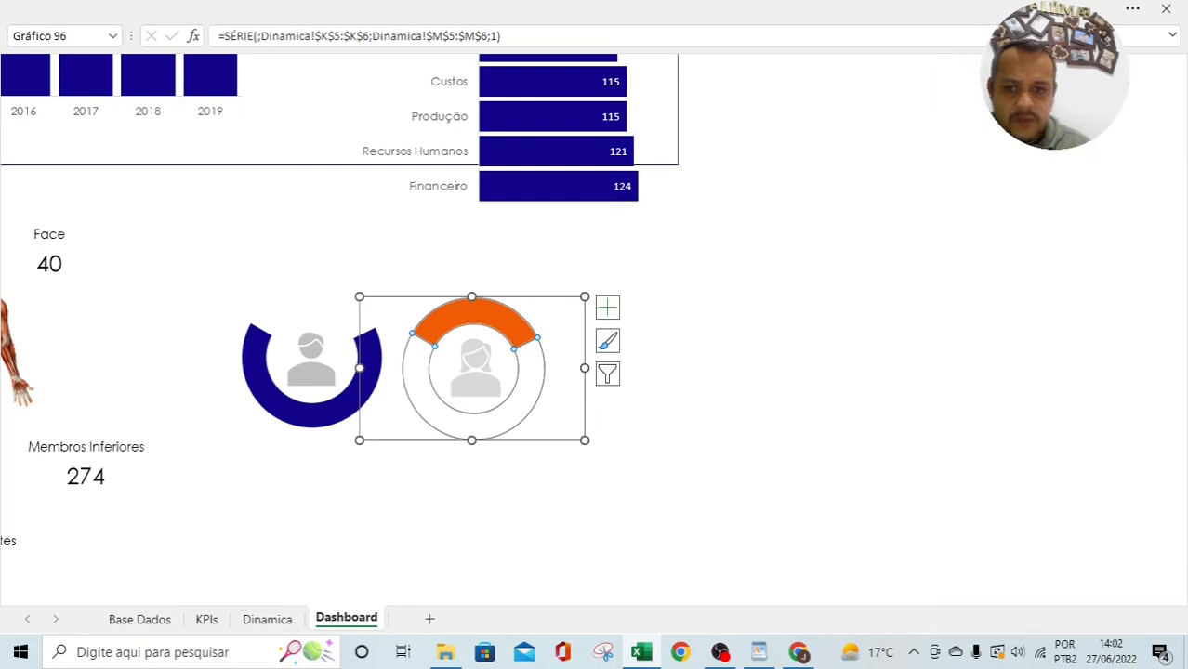
left_click(874, 305)
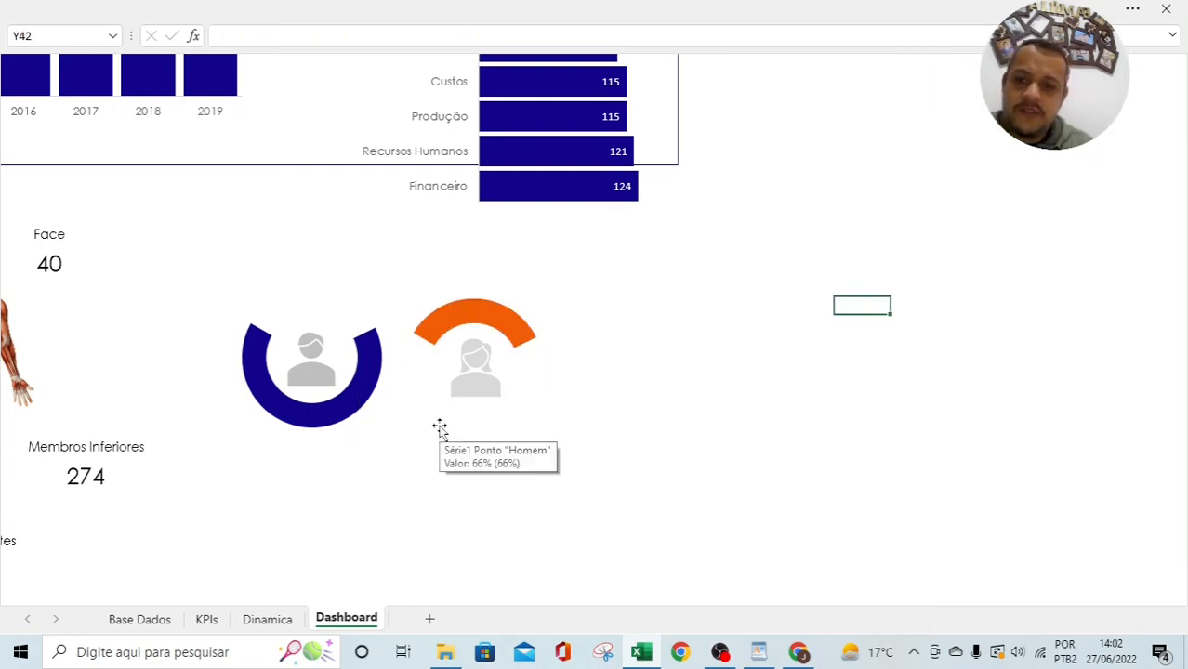
Step: Add data labels to the orange woman half-donut, deleting the 66% label to keep only 34%
right_click(476, 316)
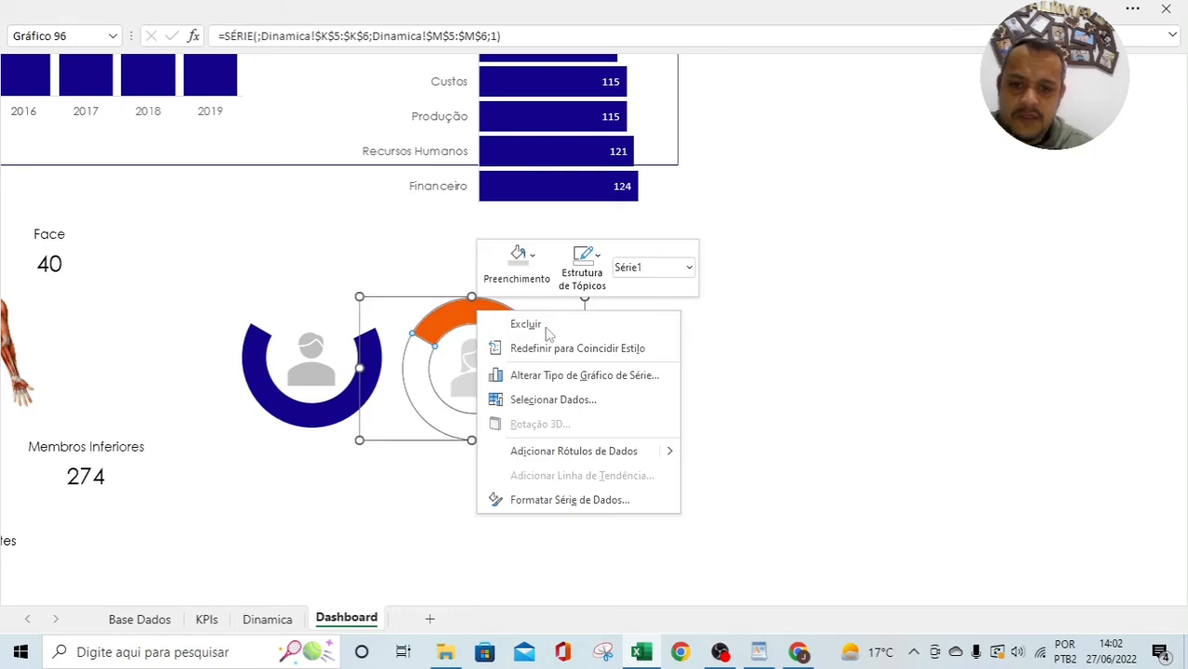
mouse_move(671, 453)
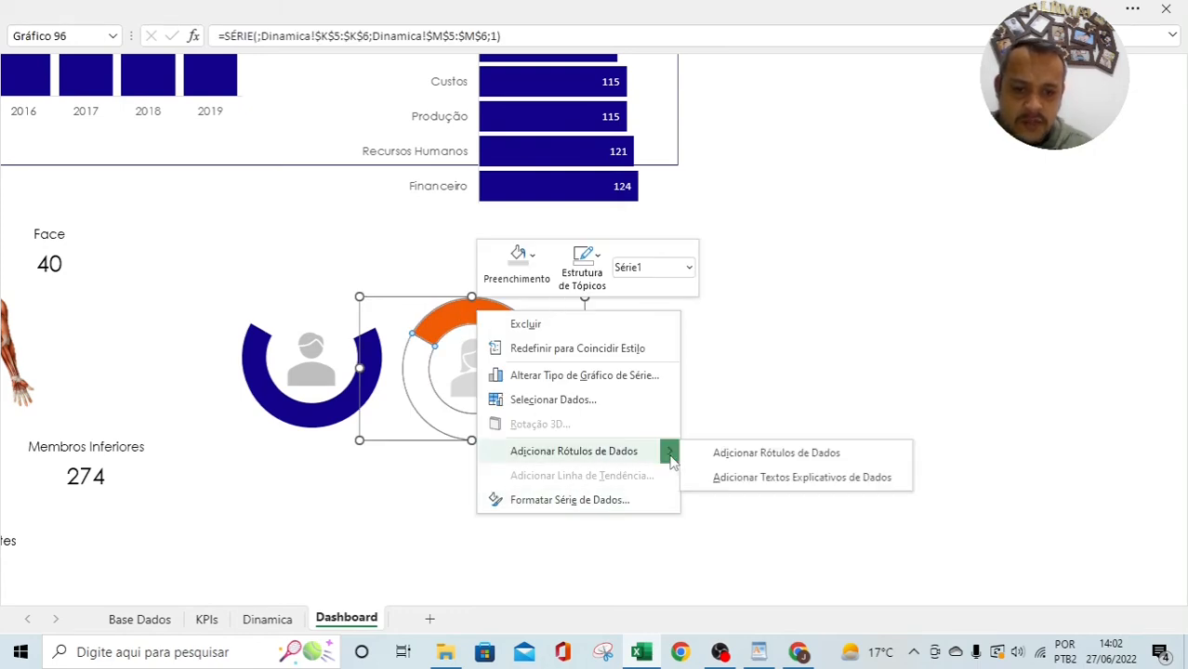
left_click(795, 451)
right_click(474, 315)
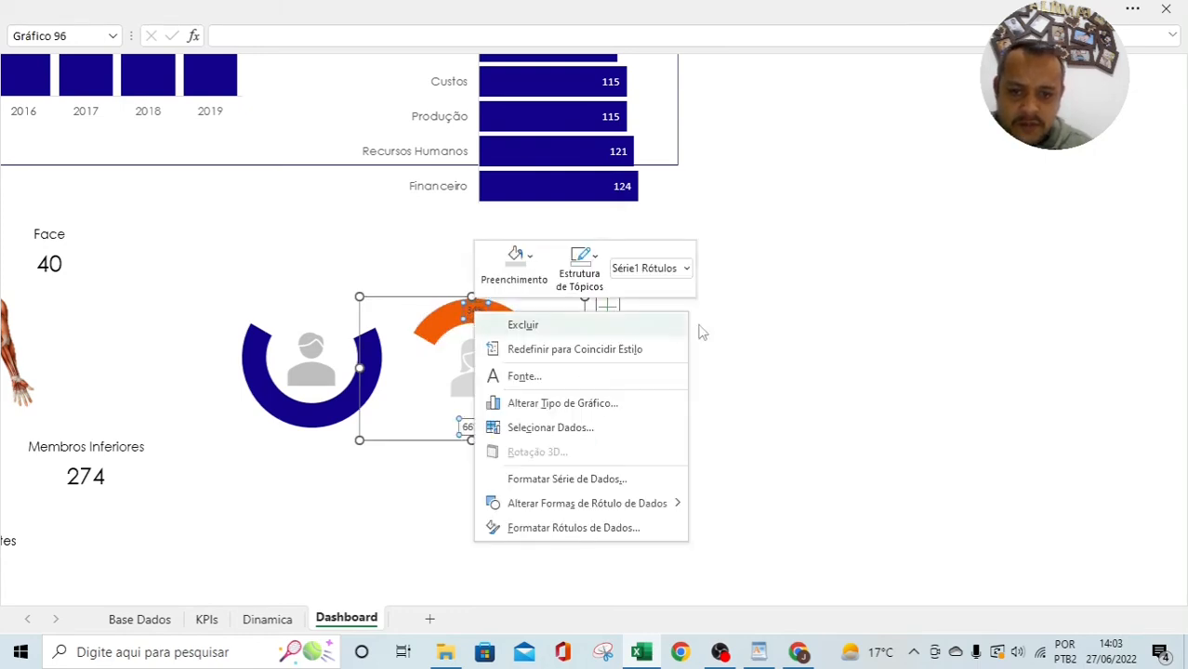
left_click(518, 323)
Step: Show the category name in the woman label so it reads Mulher; 34%
right_click(482, 315)
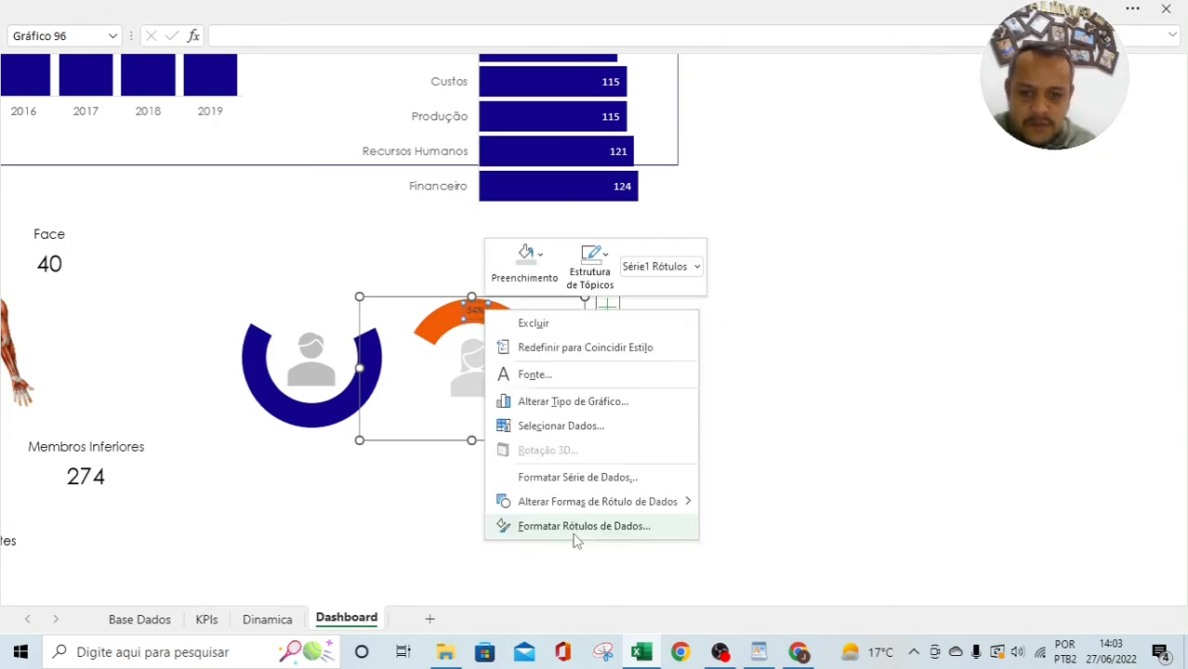
left_click(576, 527)
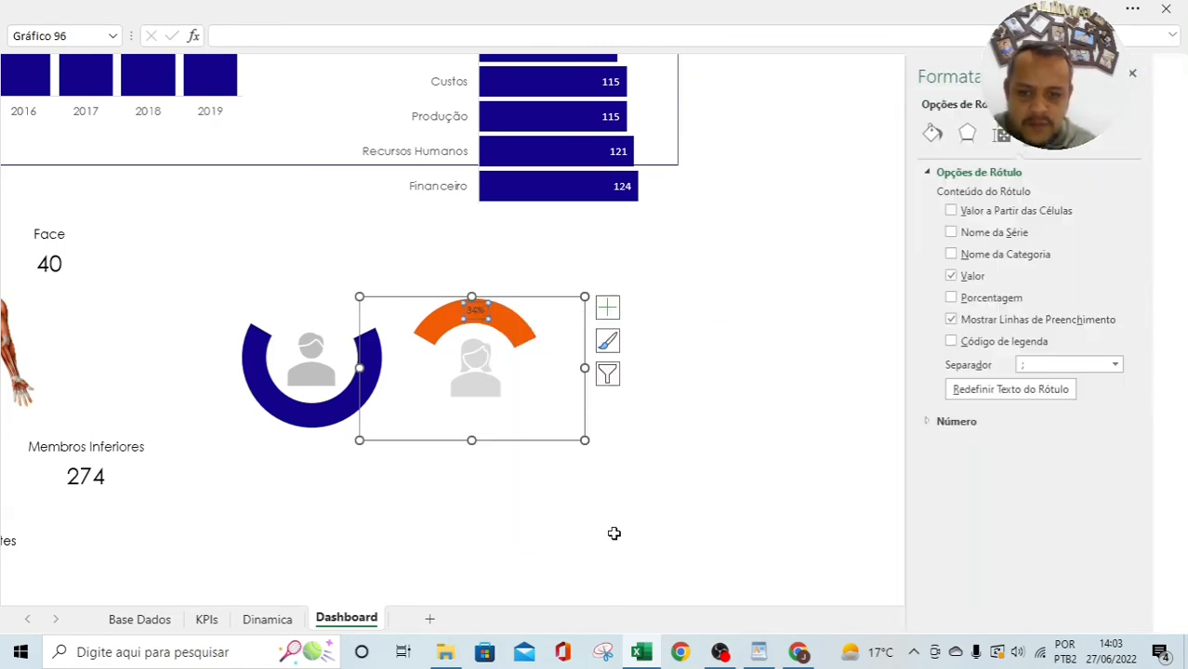
left_click(998, 265)
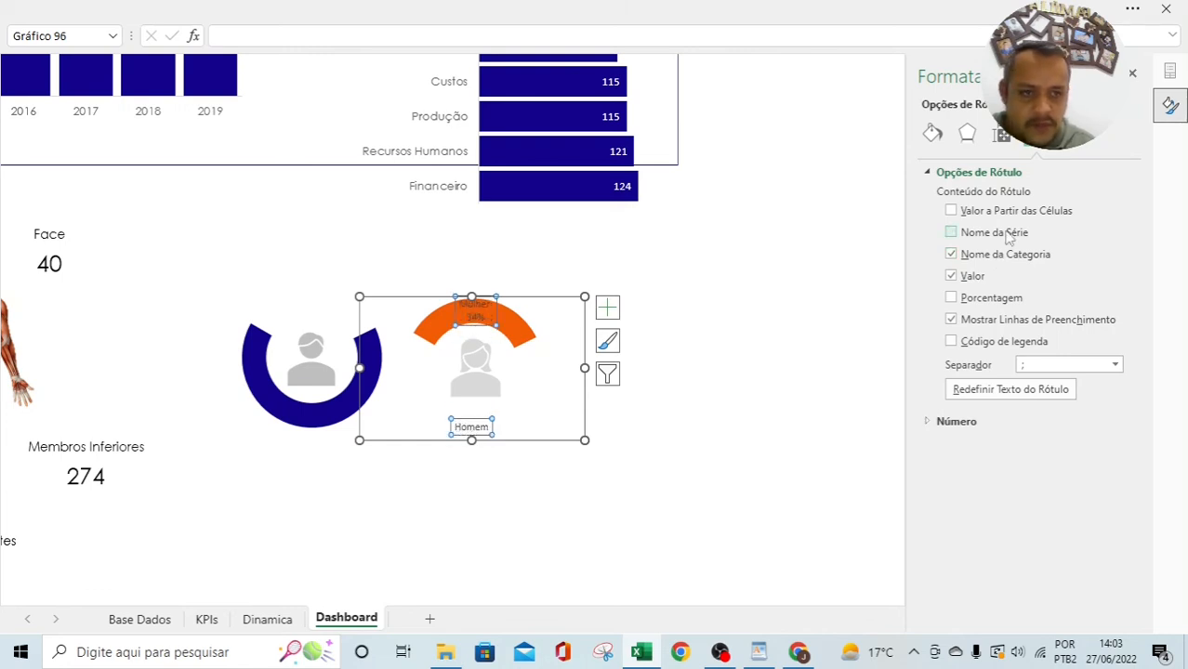
left_click(1019, 213)
left_click(851, 281)
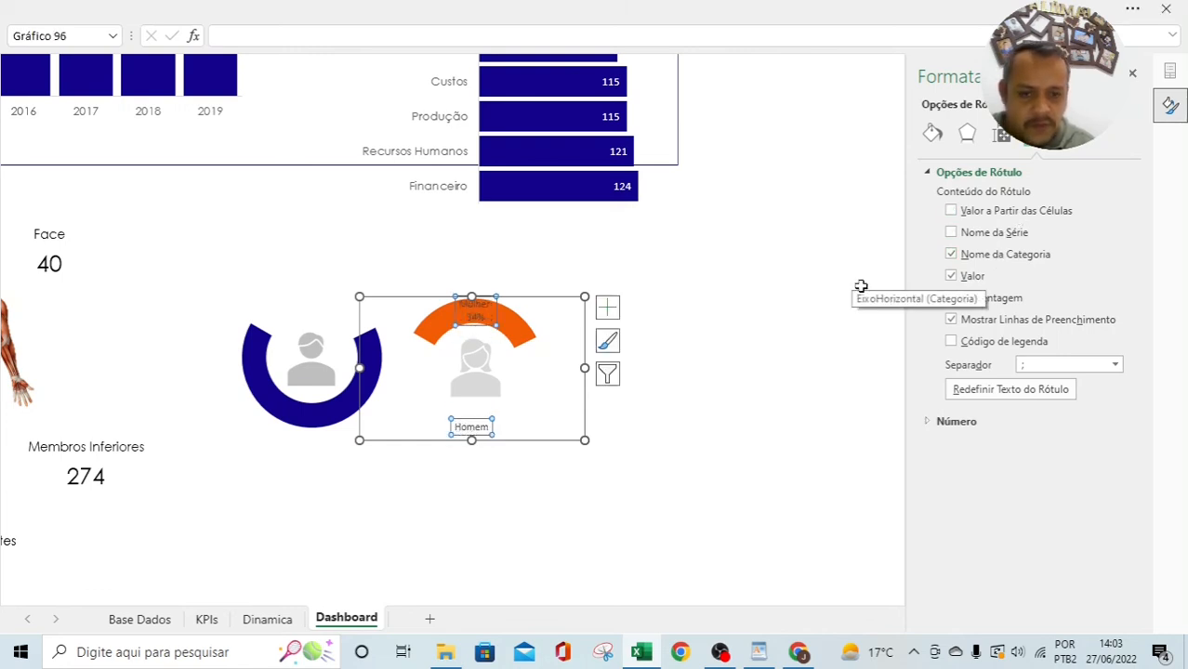
left_click(1133, 74)
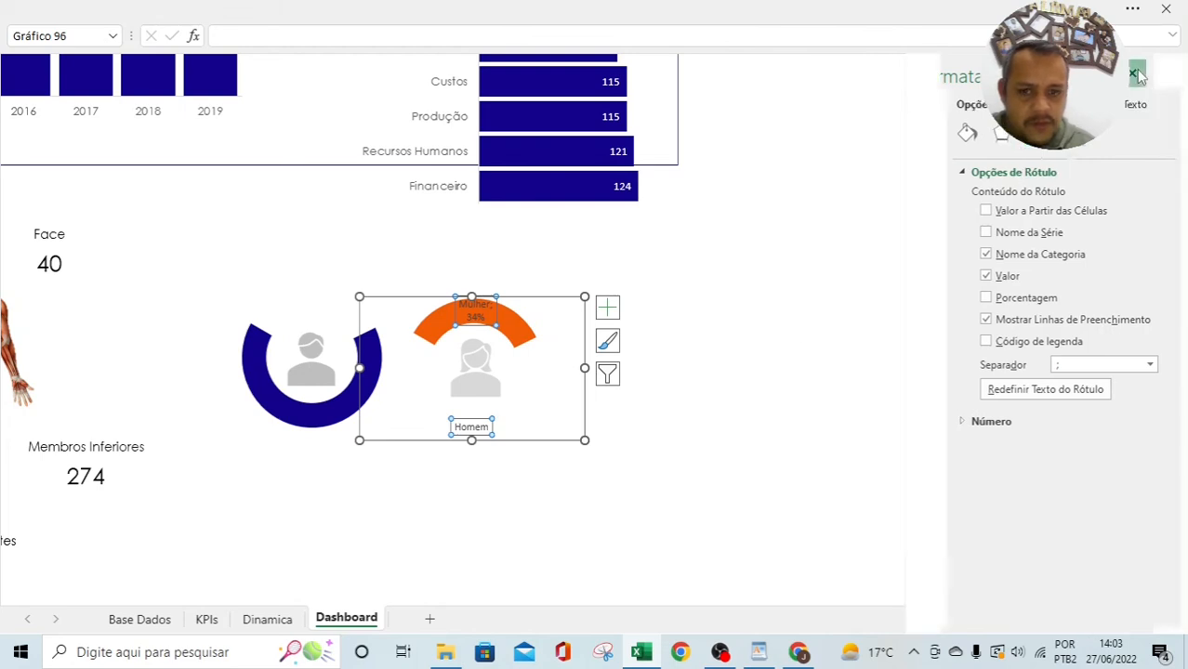
Step: Set the Mulher; 34% label font to Century Gothic and increase its size
left_click(806, 375)
left_click(480, 308)
right_click(479, 308)
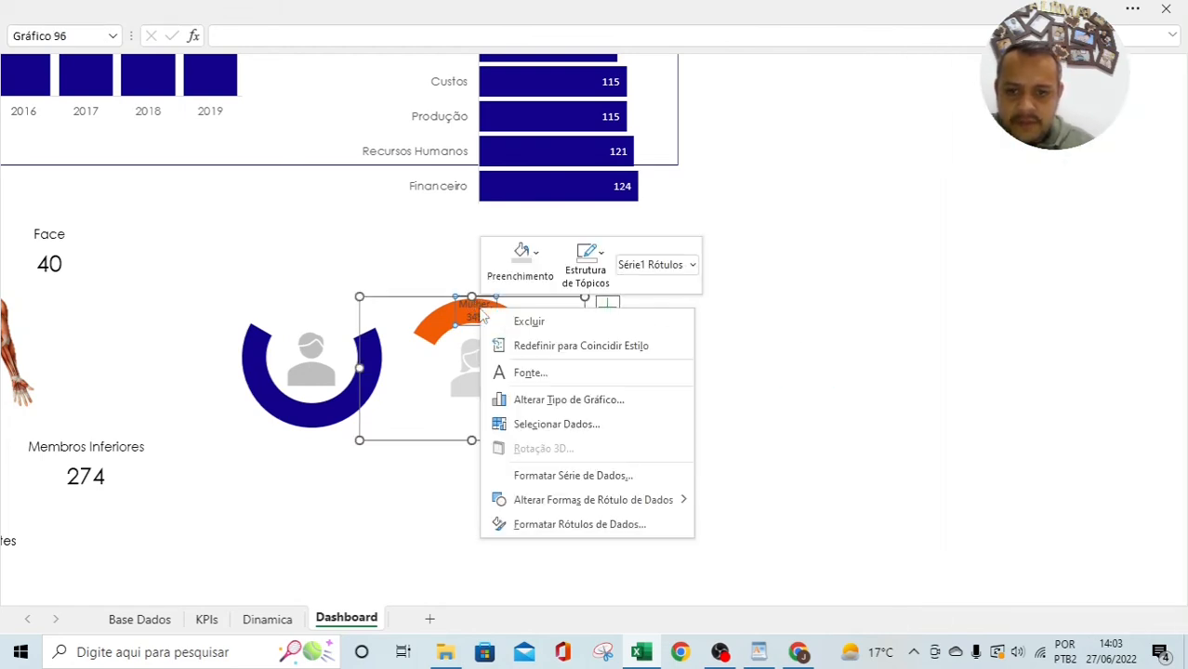
left_click(338, 7)
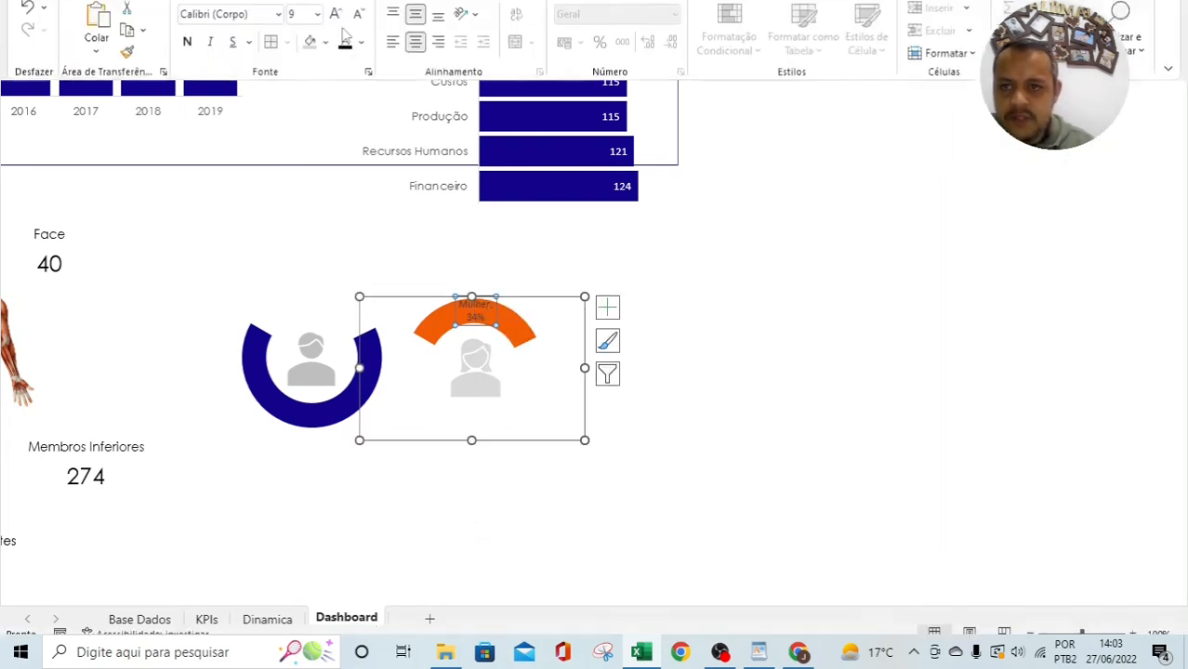
left_click(255, 88)
type("Century Gothic")
key("Return")
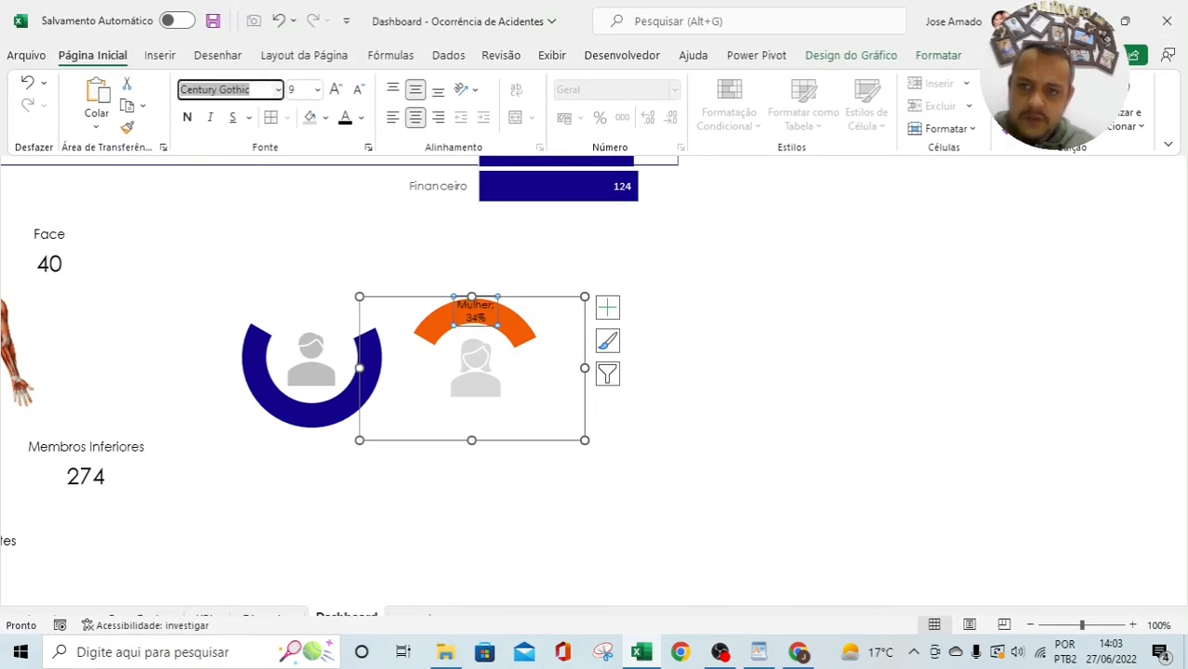
left_click(336, 91)
Step: Move the Mulher; 34% label to the right of the woman icon
left_click(761, 251)
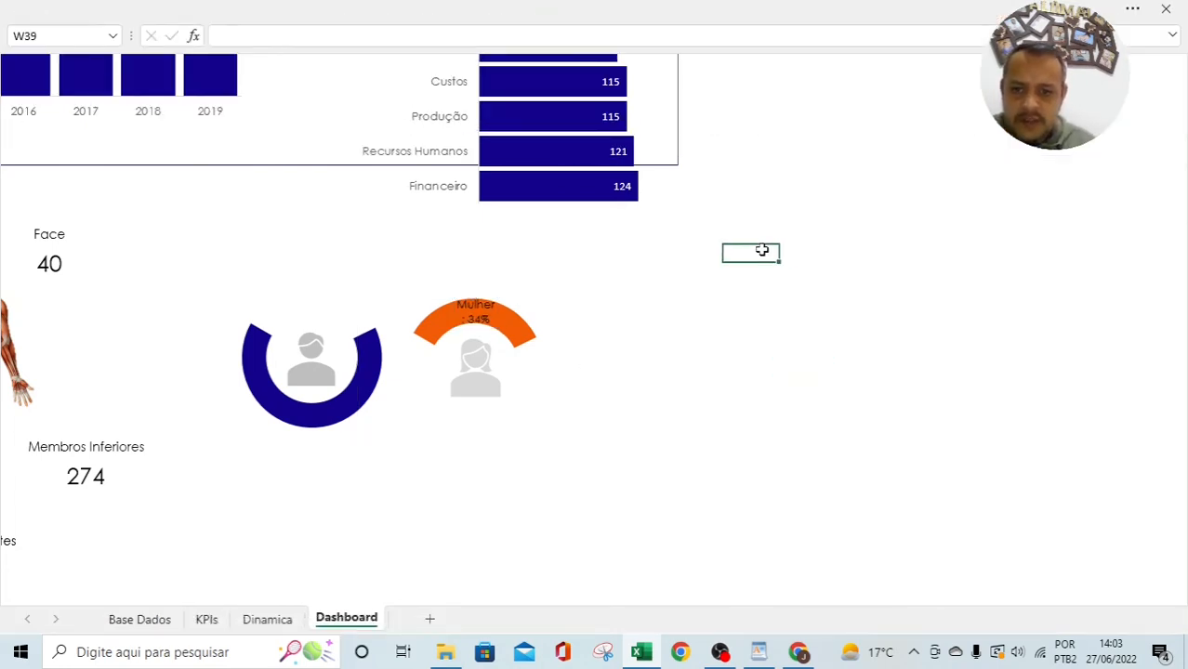
left_click(479, 313)
left_click_drag(481, 312, 561, 378)
left_click(700, 345)
left_click(560, 386)
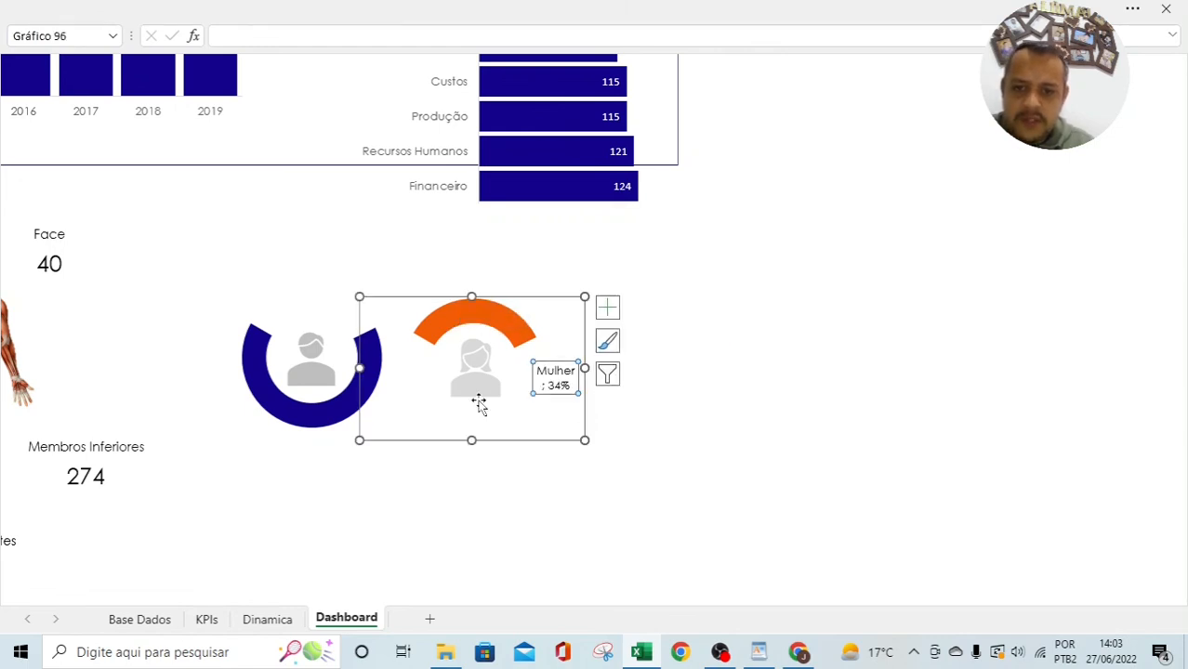
left_click(296, 420)
Step: Add data labels to the blue man donut and delete its 34% label
right_click(298, 422)
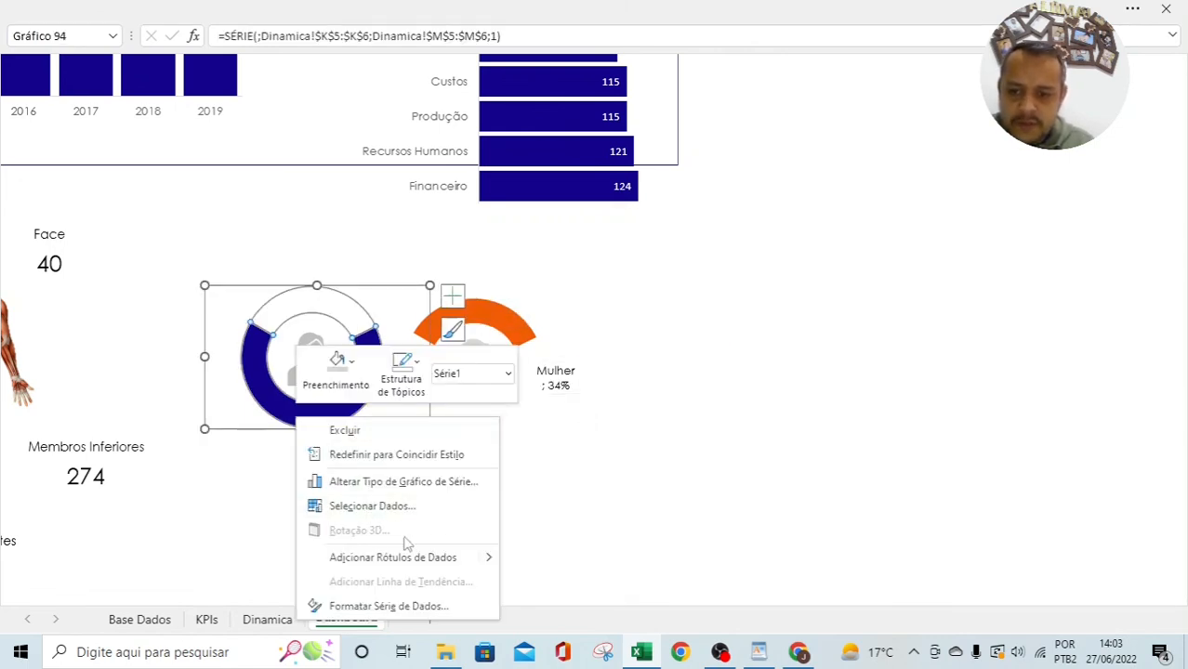
left_click(523, 550)
left_click(312, 297)
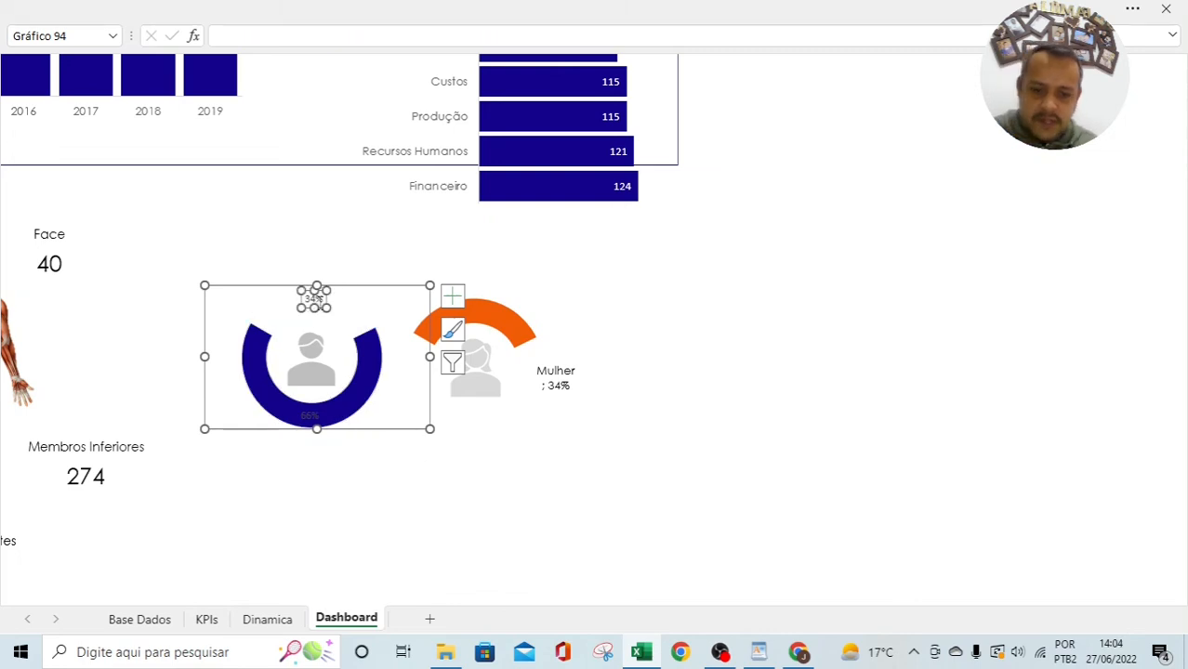
key("Delete")
Step: Show the category name on the man donut's label, making it Homem; 66%
double_click(308, 418)
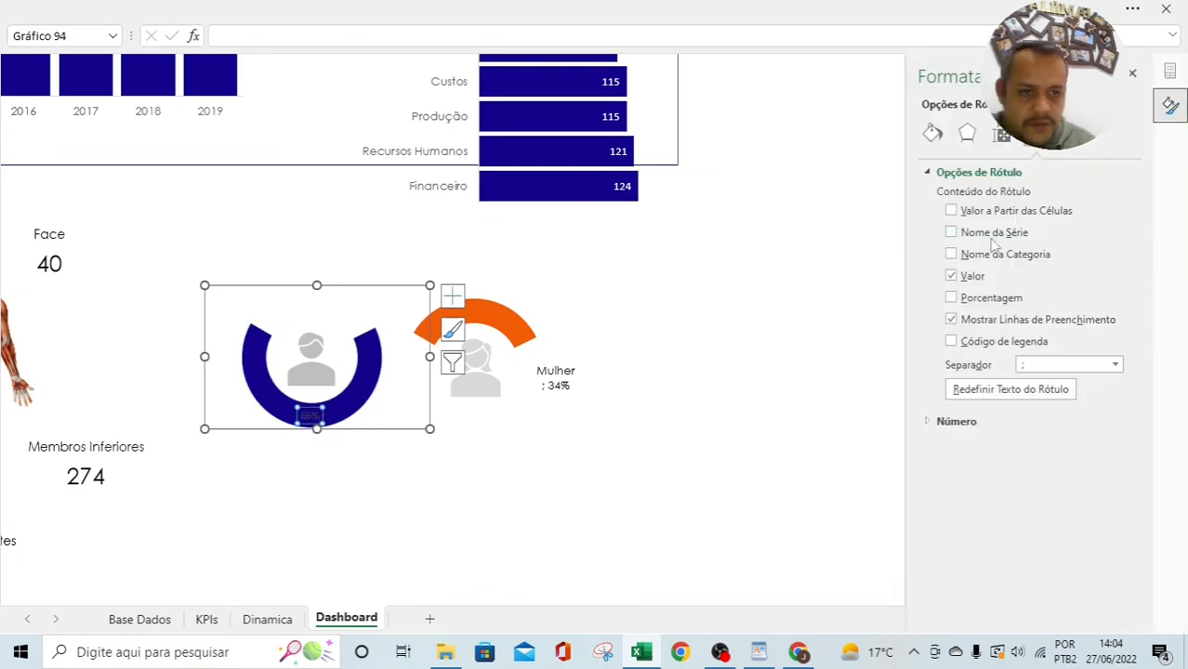
left_click(951, 253)
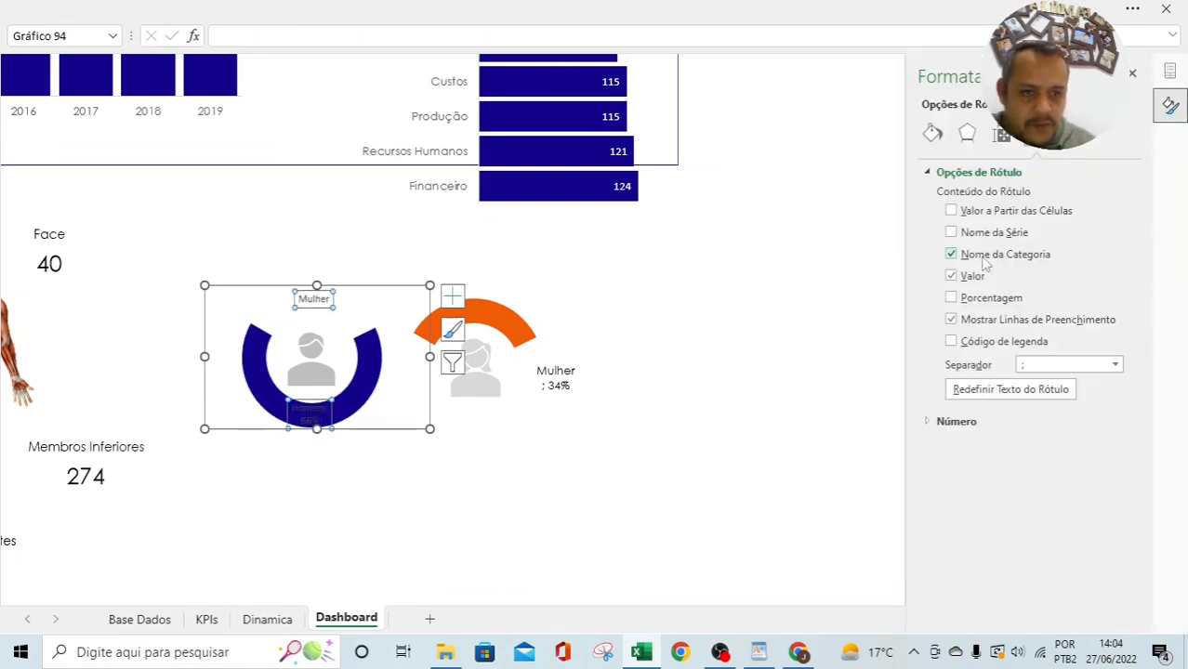
left_click(695, 460)
left_click(315, 301)
left_click(316, 302)
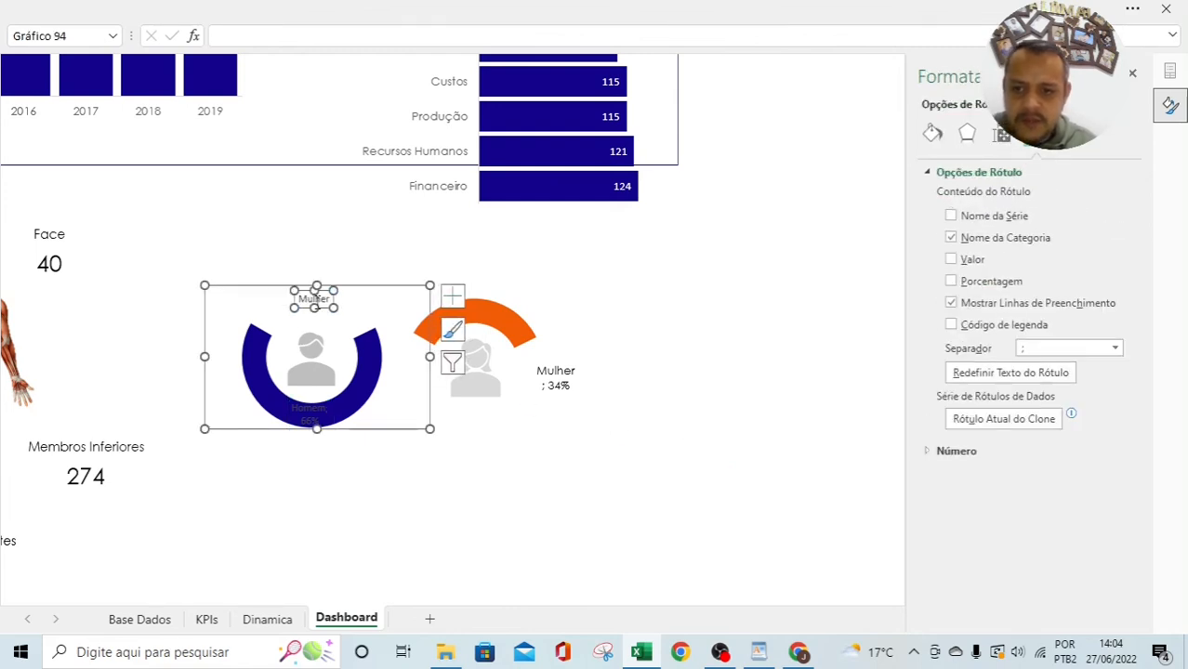
left_click(310, 412)
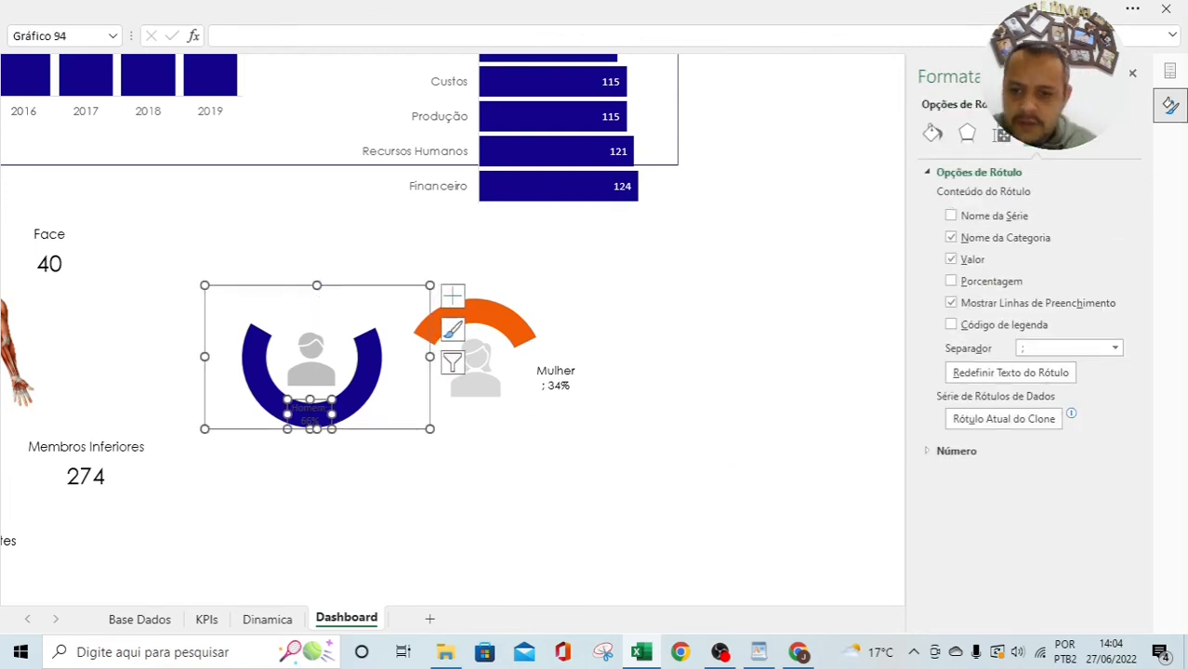
Step: Set the Homem; 66% label to Century Gothic size 10 and move it above the ring
left_click(289, 7)
left_click(257, 89)
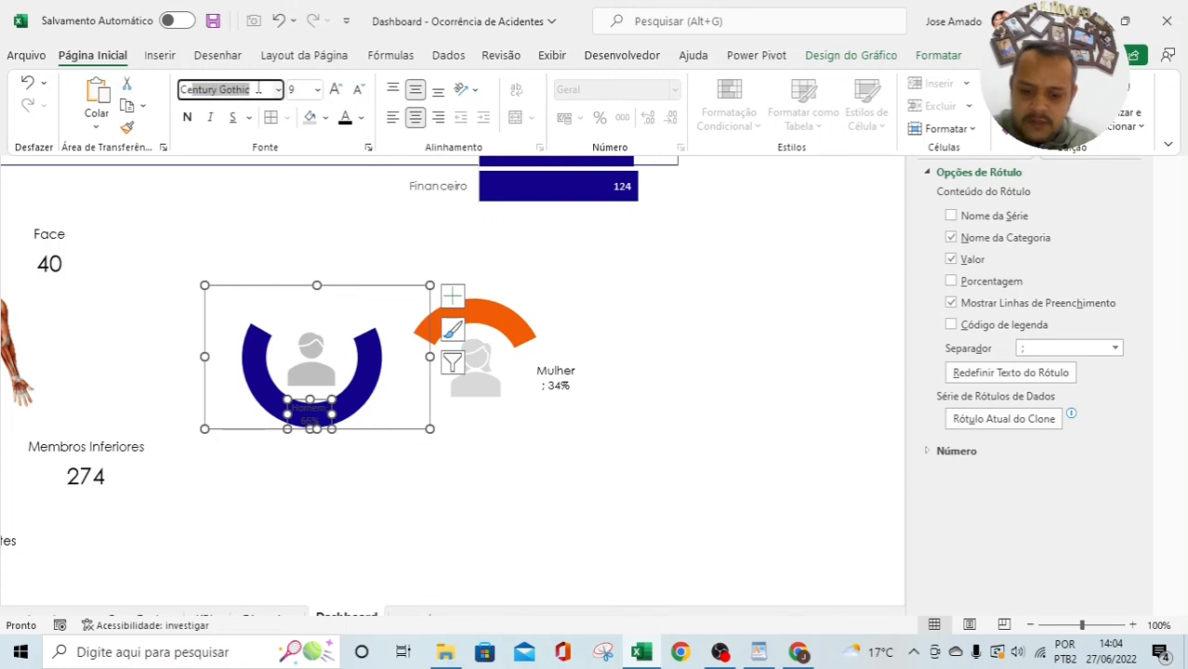
left_click(336, 89)
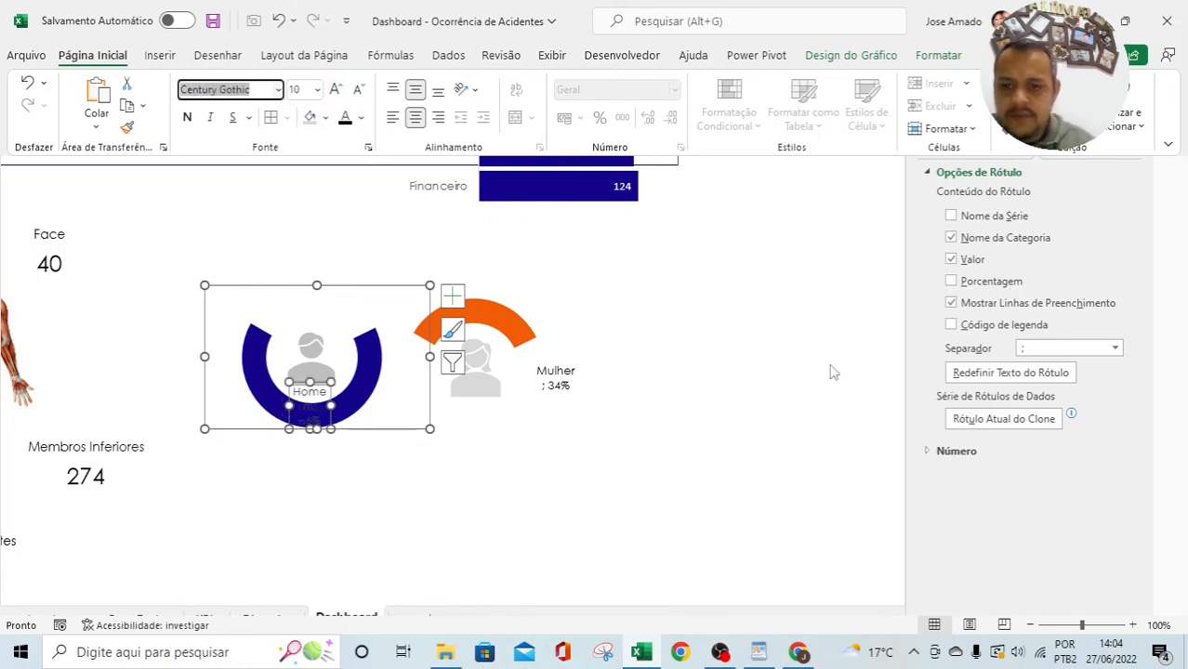
left_click(747, 285)
left_click_drag(331, 407, 301, 281)
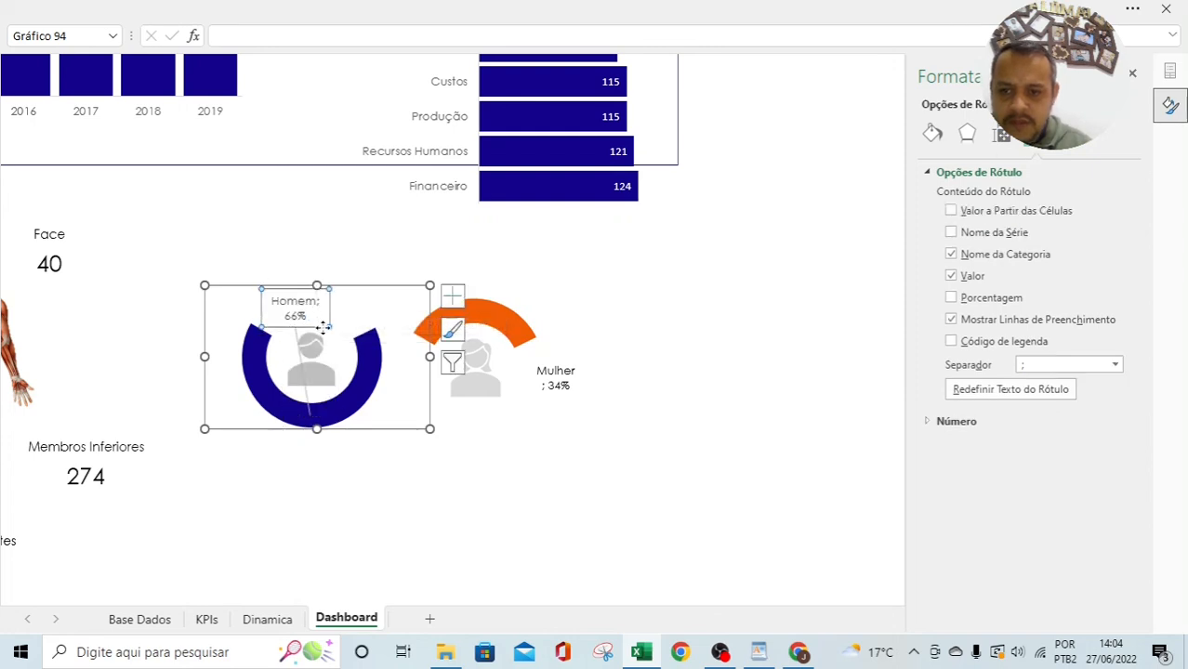
left_click(310, 318)
left_click(665, 305)
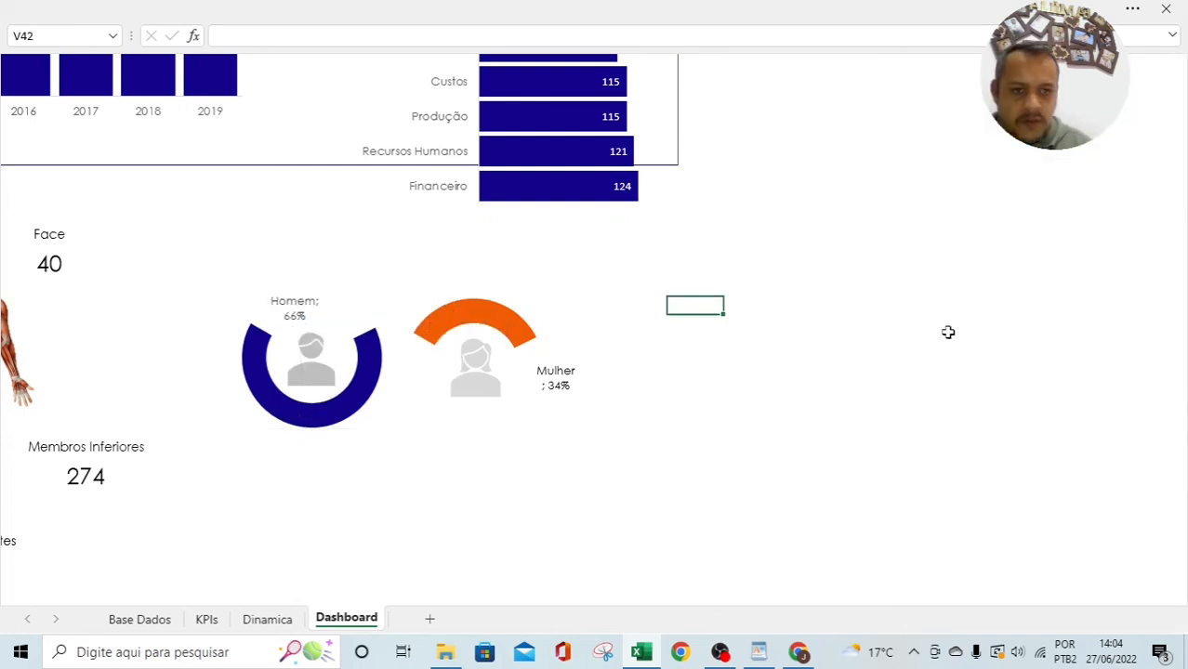
Step: Deselect the chart, return to the dashboard's top-left, and switch to the KPIs sheet with Ctrl+PgUp
left_click(917, 358)
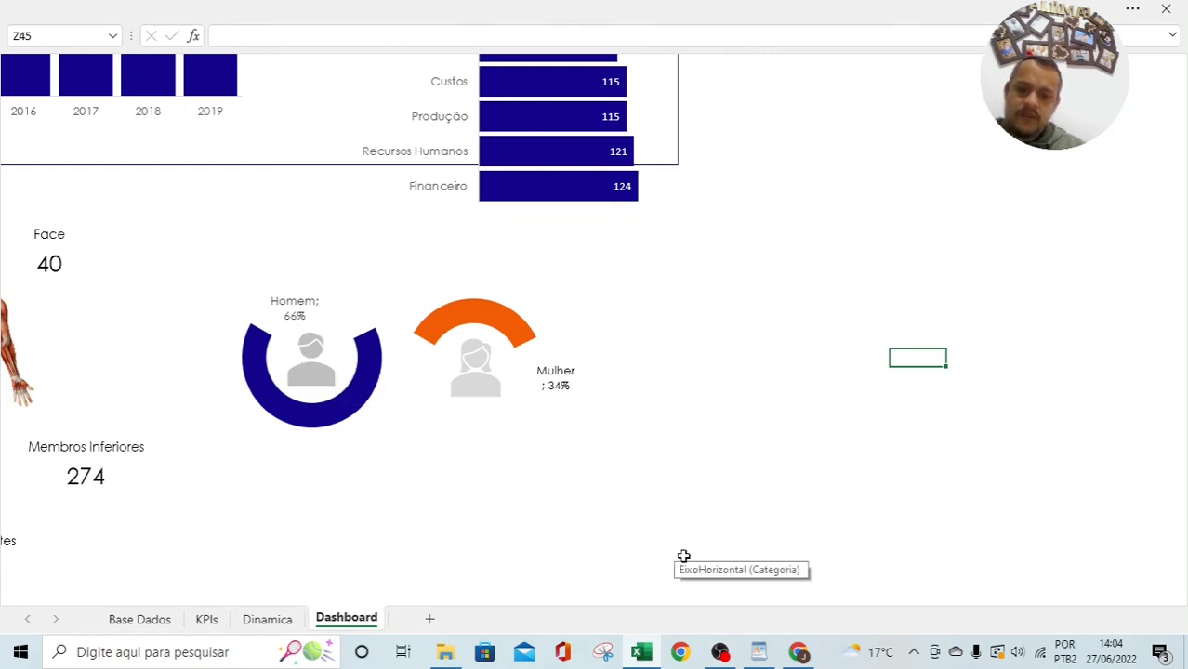
left_click(530, 501)
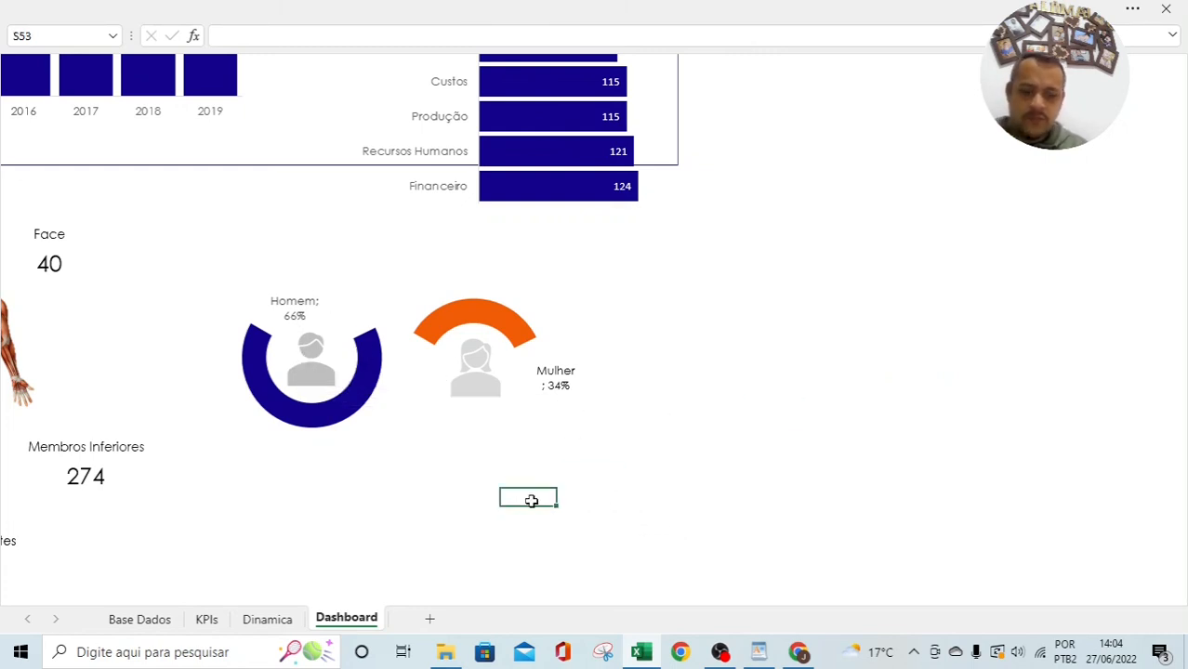
key("Left")
key("Left")
key("Left")
key("Left")
key("Left")
key("Left")
key("Left")
key("Left")
key("Left")
key("Left")
key("Left")
key("Left")
key("Left")
key("Left")
key("Left")
key("Left")
key("Left")
key("Left")
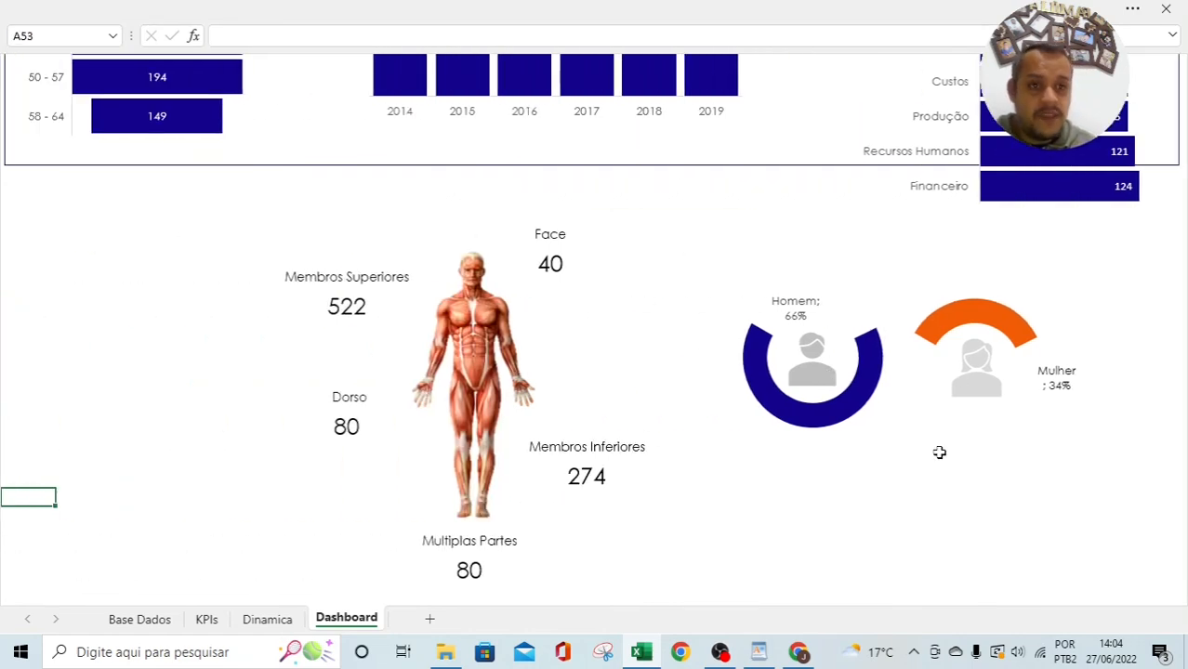
scroll(798, 448, "up", 1)
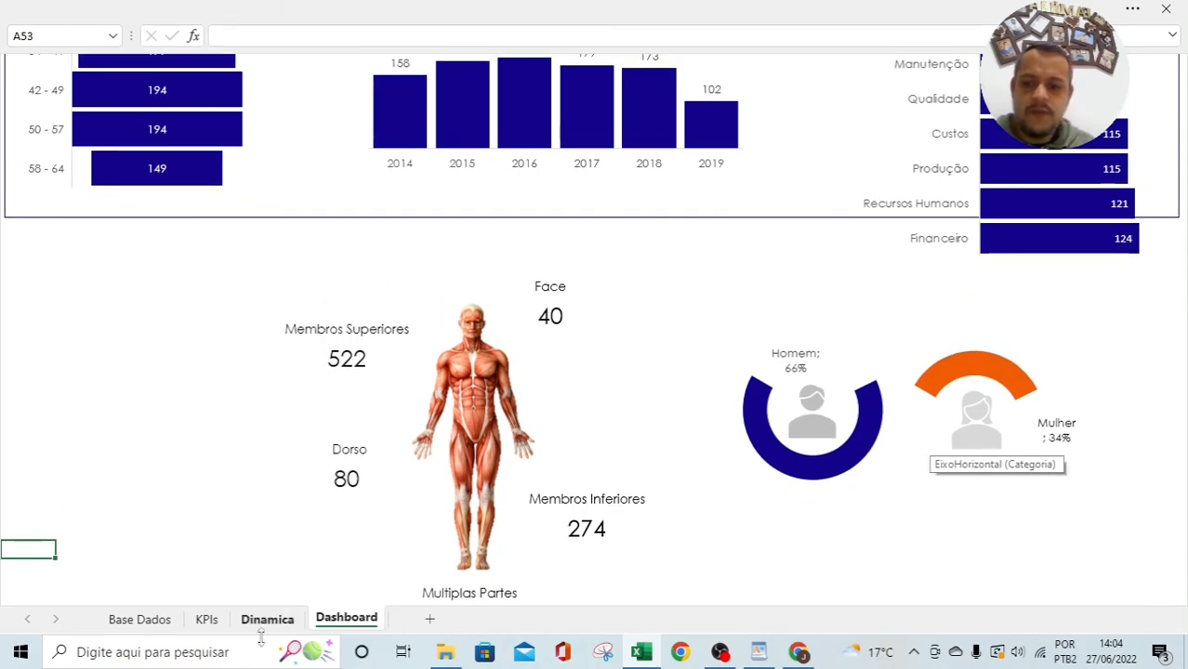
key("ctrl+Page_Up")
key("ctrl+Page_Up")
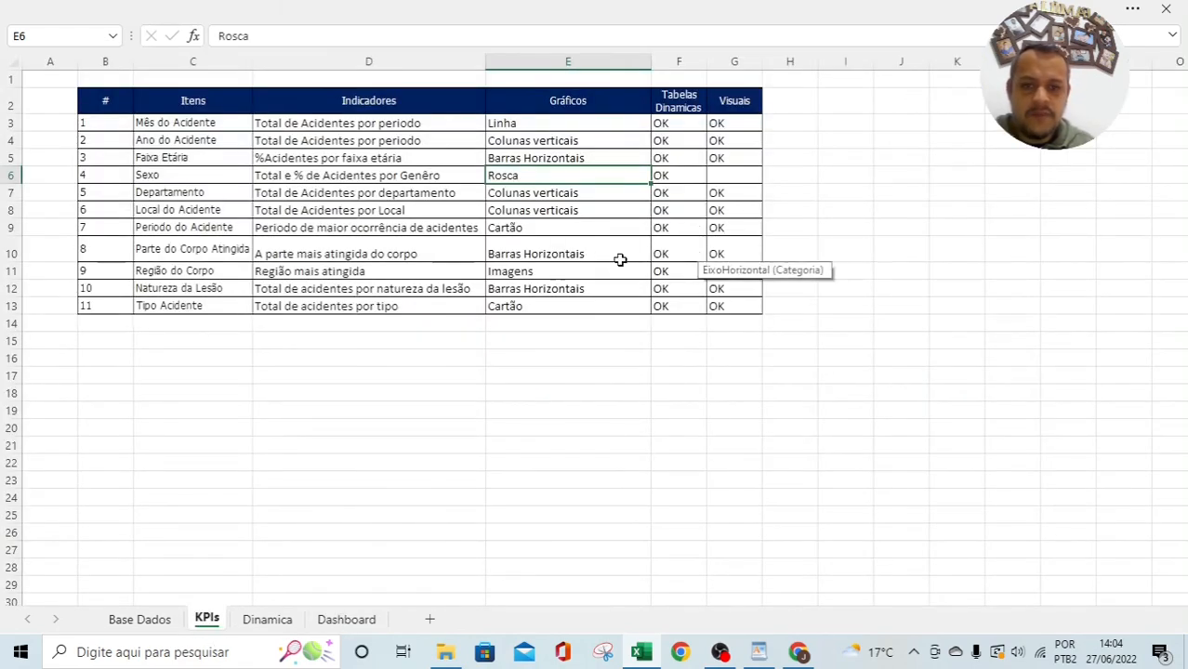
Step: Enter OK in cell G6 as the Sexo indicator's Visuais status
left_click(730, 175)
type("OK")
key("Return")
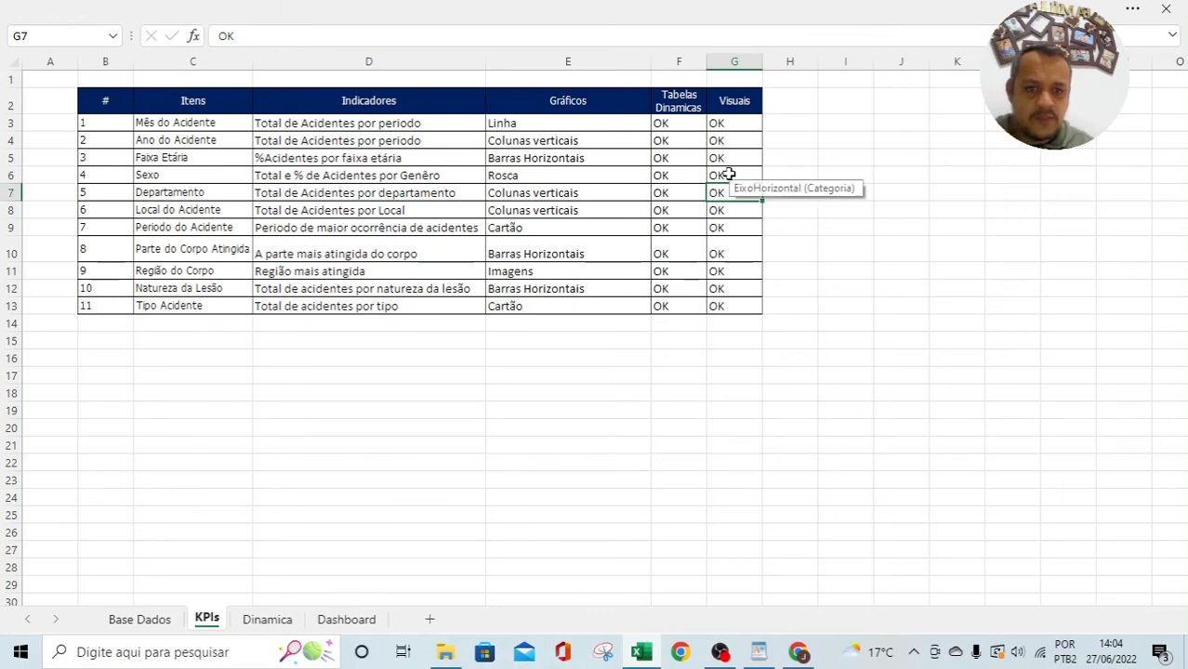
Step: Return to the Dashboard sheet and scroll through the finished dashboard
left_click(326, 619)
scroll(400, 446, "up", 8)
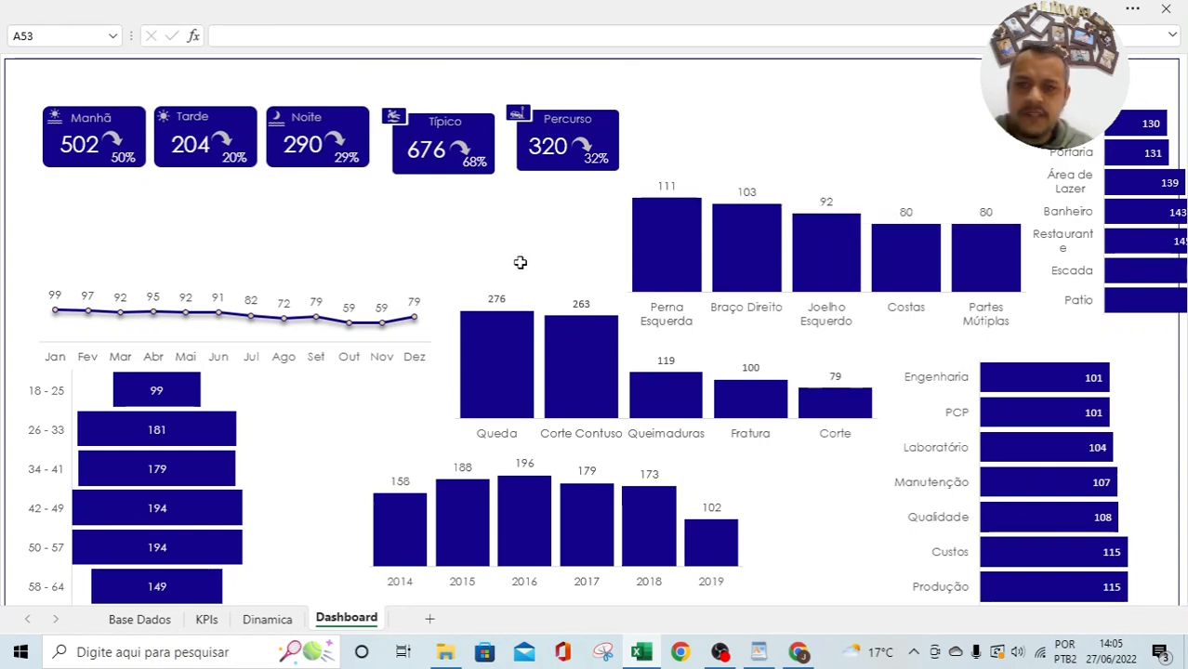
scroll(519, 262, "down", 3)
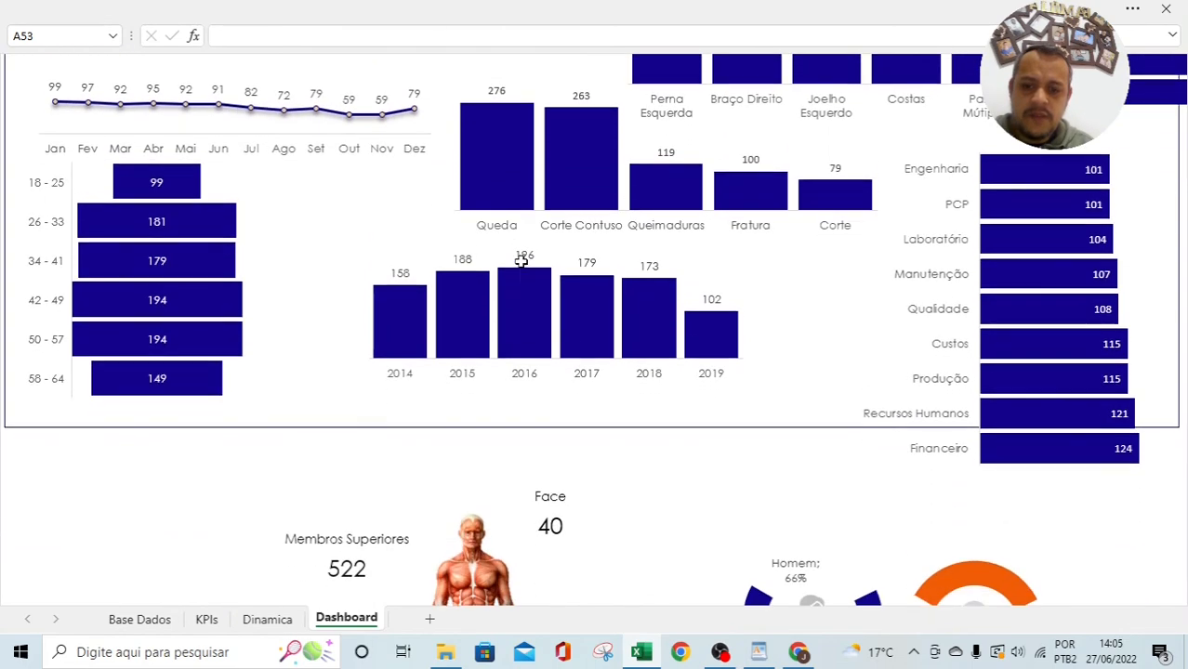
scroll(522, 263, "down", 4)
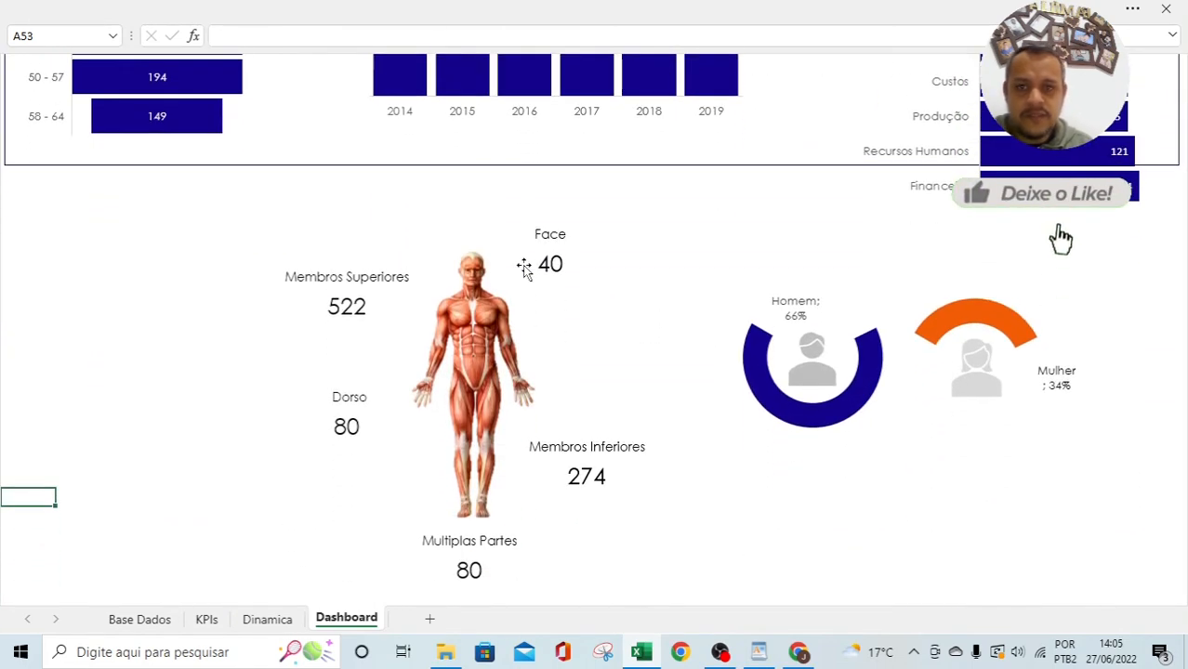